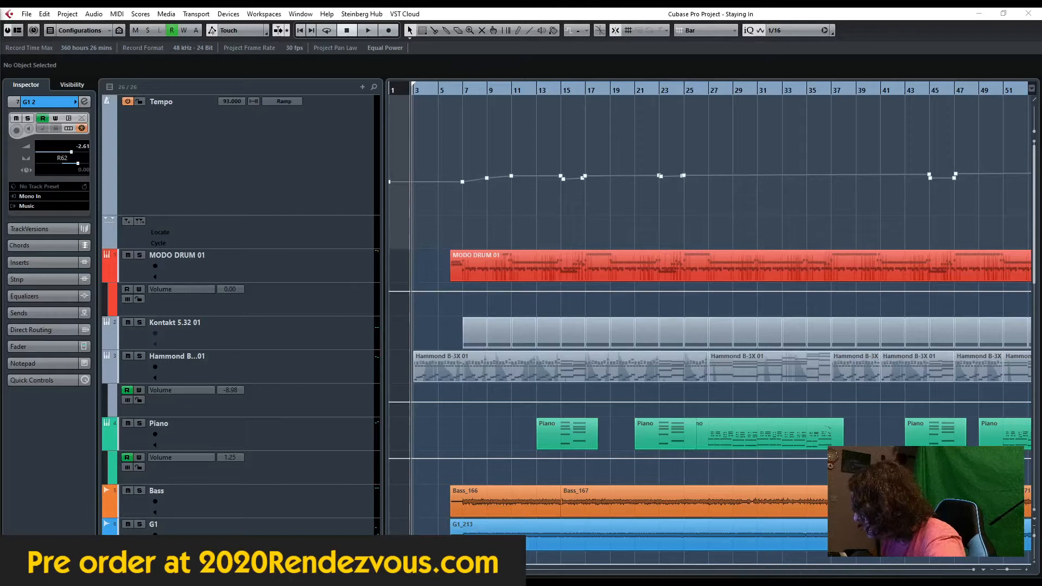
# Step: Play the whole song through with the floating transport panel shown and moved up over the tempo track
pyautogui.press('F2')
pyautogui.click(367, 30)
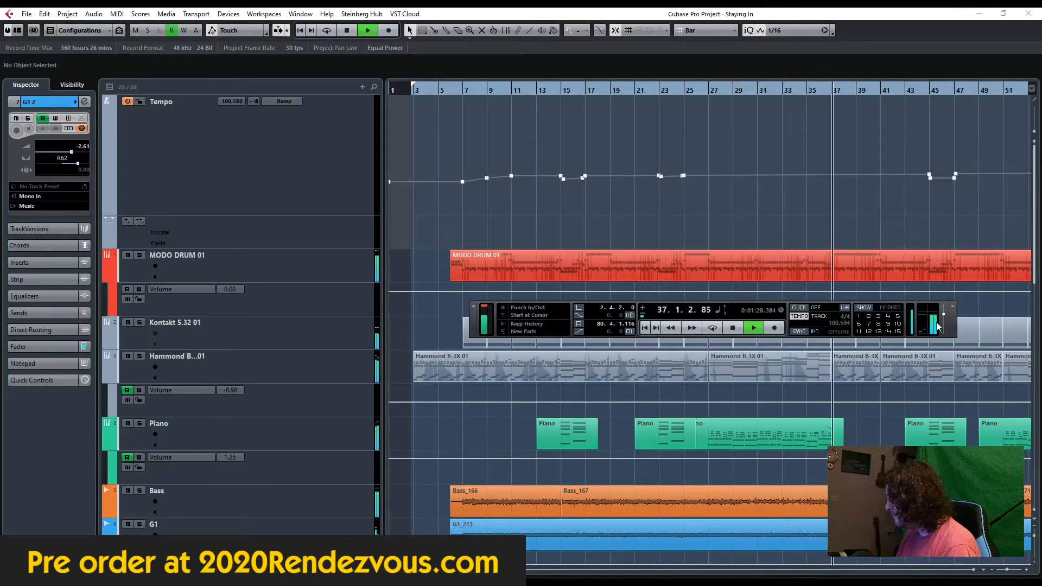
pyautogui.moveTo(952, 328); pyautogui.dragTo(880, 149)
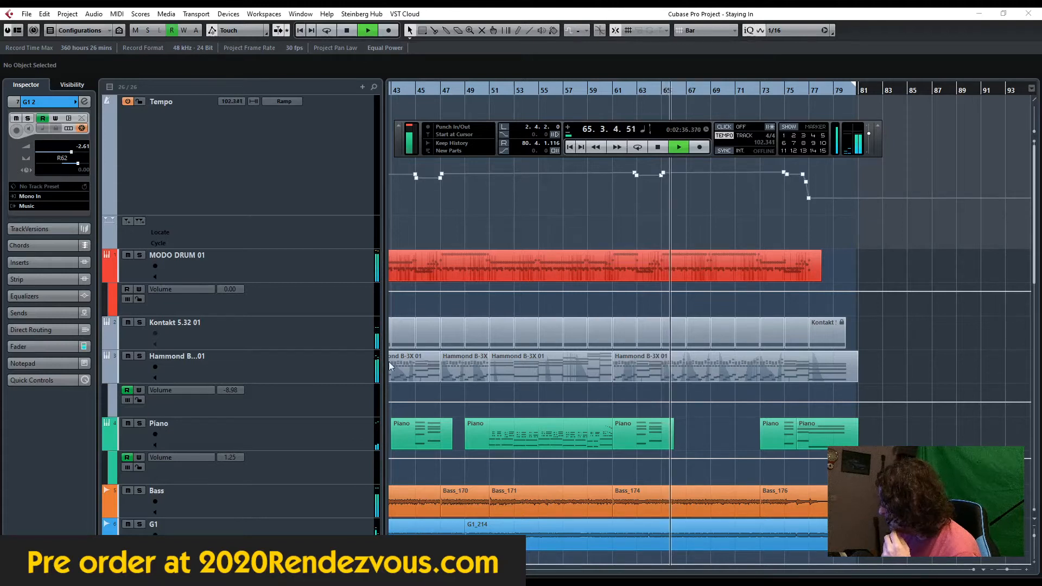
pyautogui.scroll(-6, 635, 428)
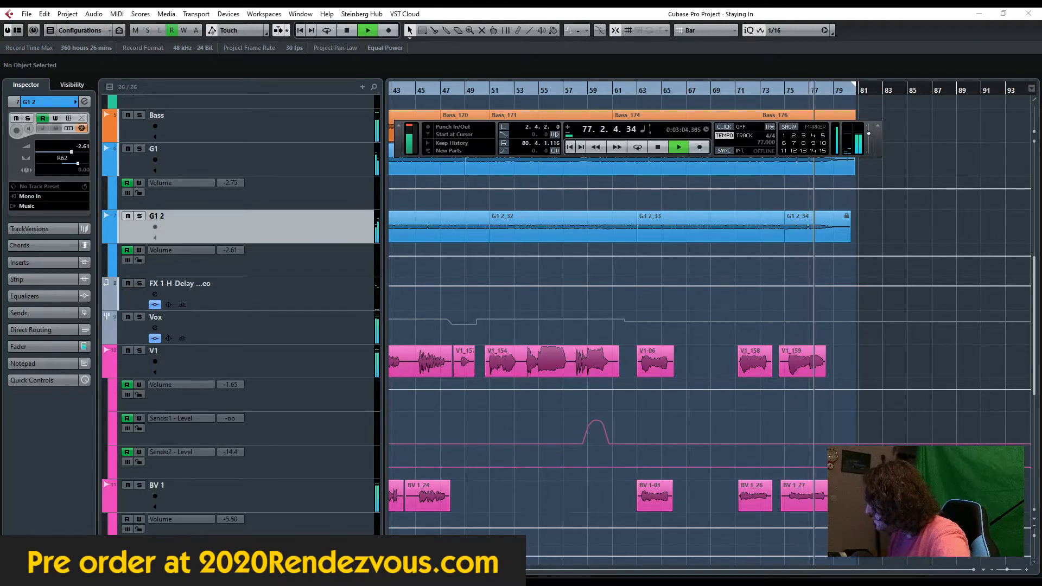
# Step: Stop playback and return the cursor to the start of the project
pyautogui.press('F2')
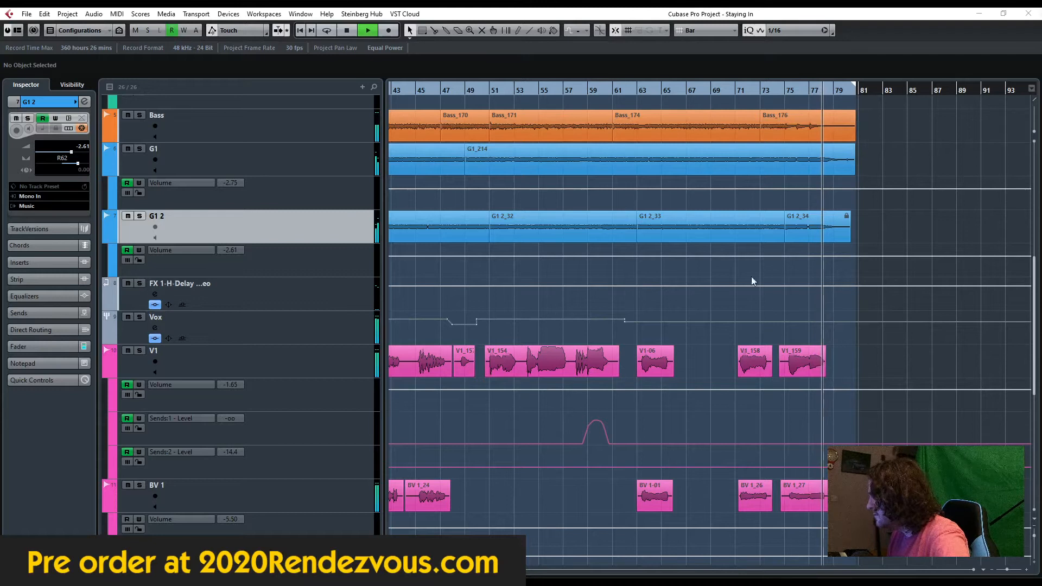
pyautogui.press('F2')
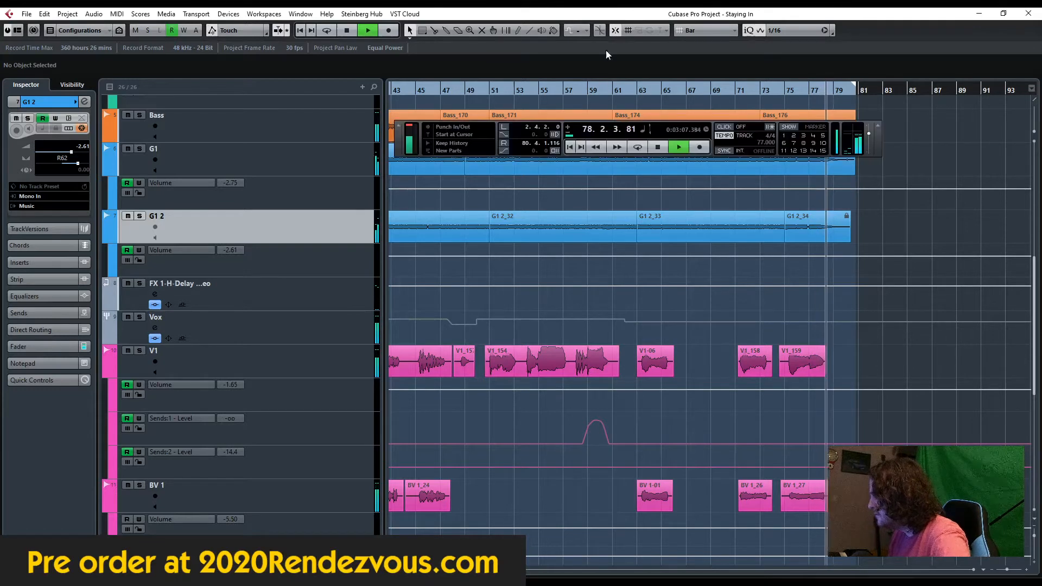
pyautogui.click(656, 148)
pyautogui.click(569, 148)
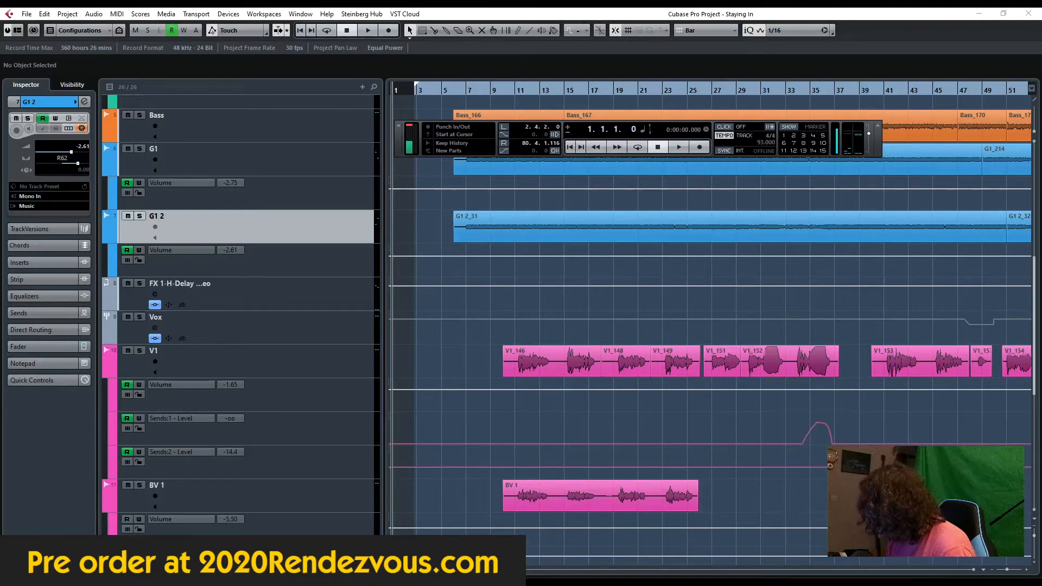
# Step: Hide the transport panel and look through all tracks from the tempo track down to the vocals and back
pyautogui.press('F2')
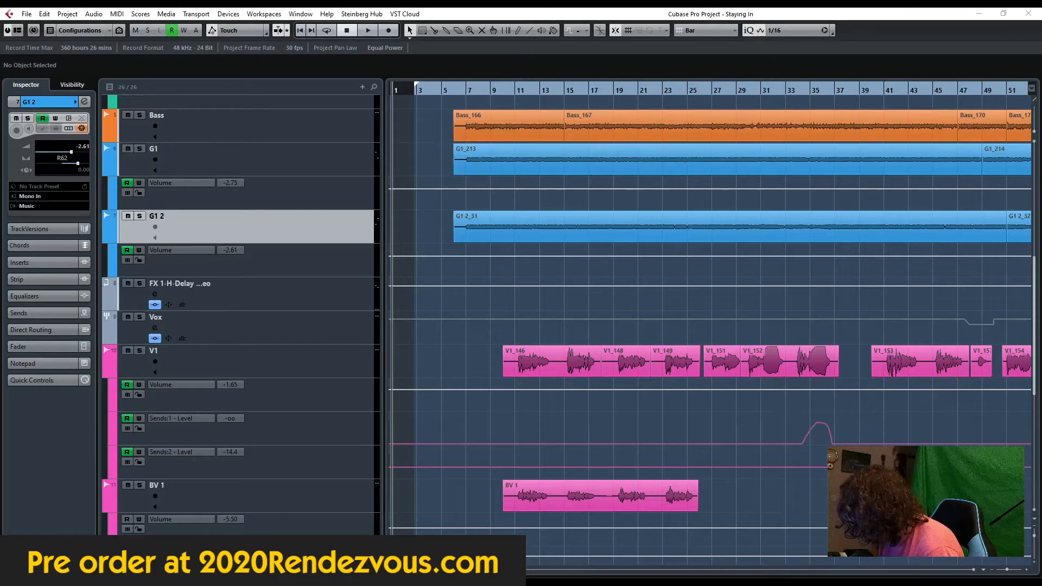
pyautogui.scroll(8, 843, 374)
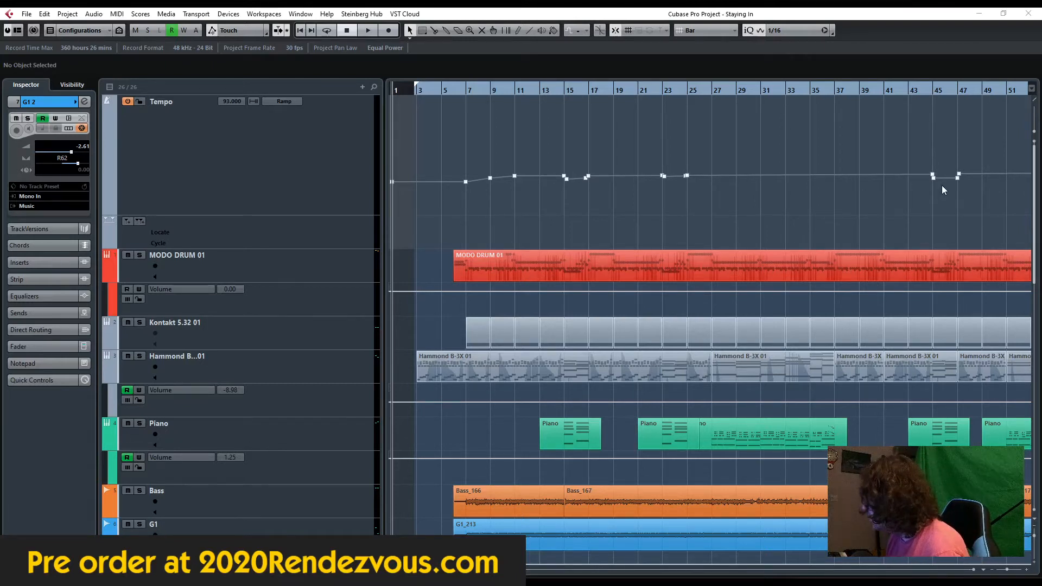
pyautogui.scroll(-3, 515, 338)
pyautogui.scroll(-10, 514, 337)
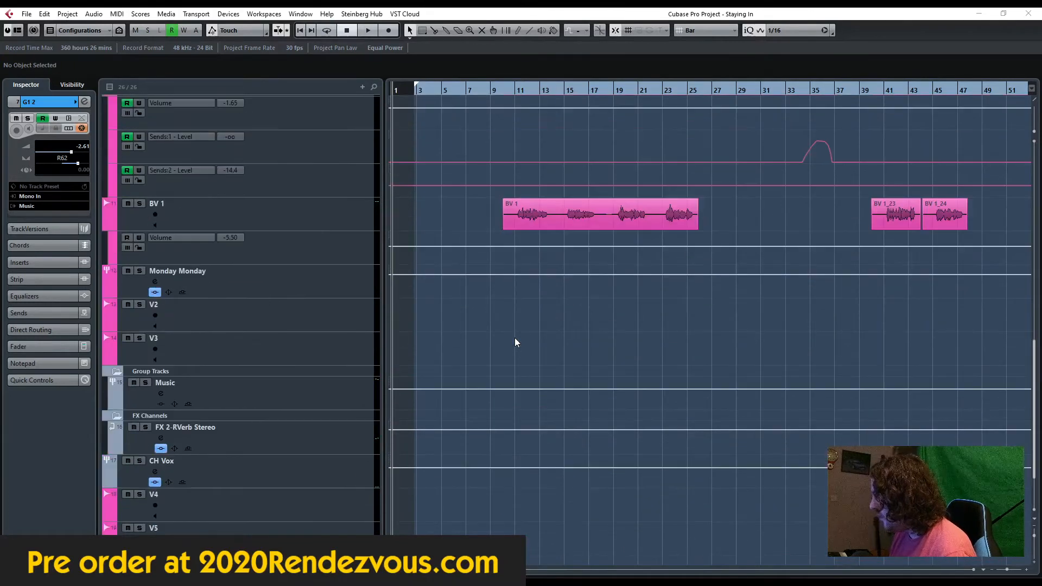
pyautogui.scroll(13, 514, 338)
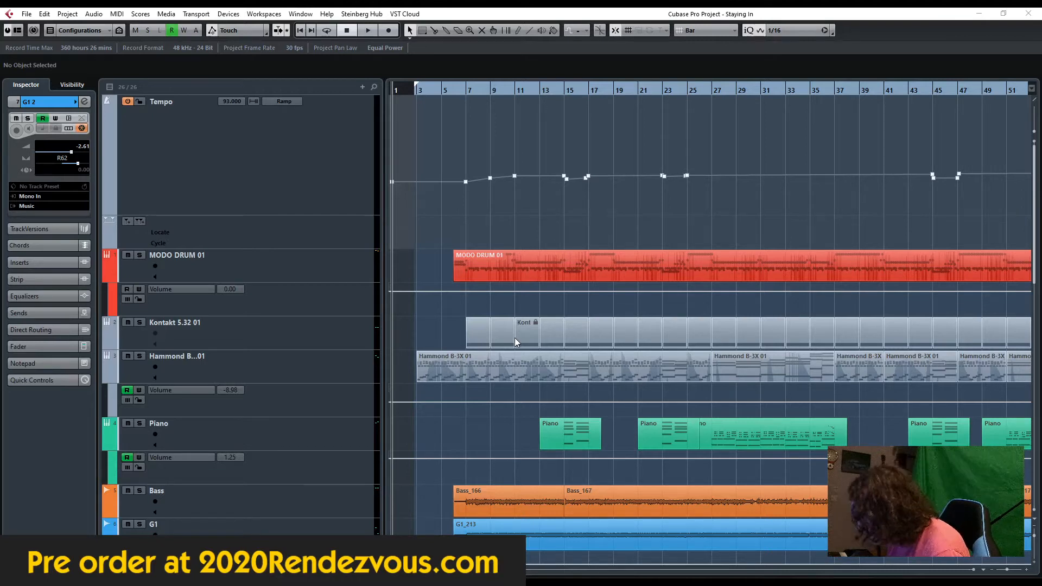
# Step: Zoom the timeline in on roughly the first 22 bars and place the playback cursor at bar 3, with the transport panel shown
pyautogui.press('F2')
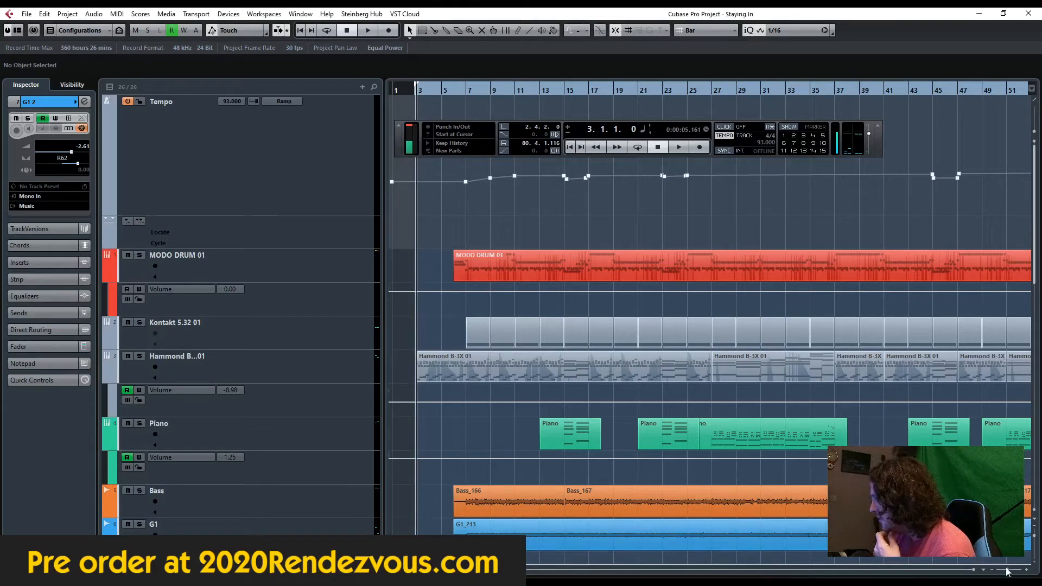
pyautogui.moveTo(1008, 569); pyautogui.dragTo(1008, 570)
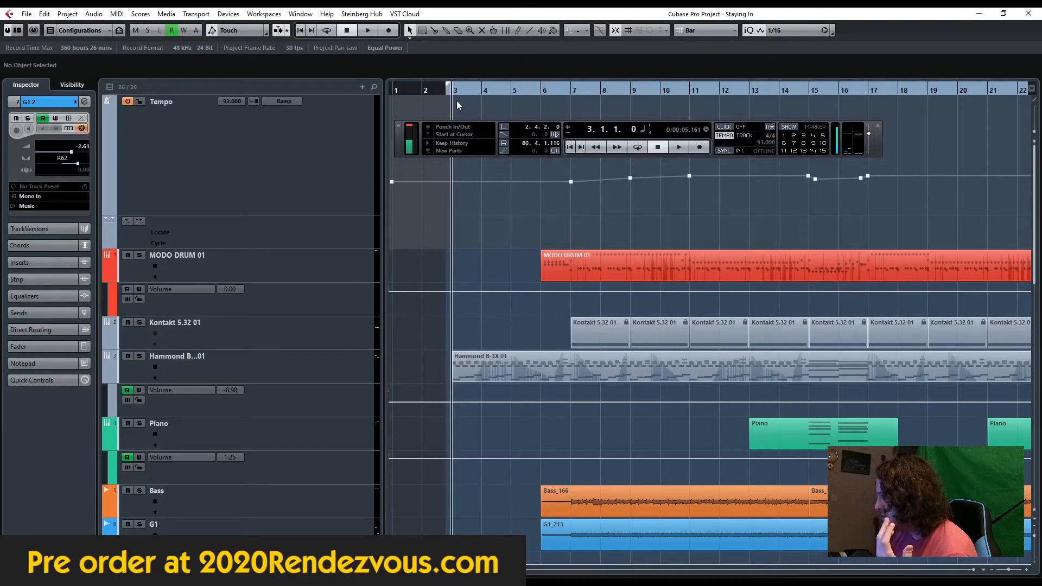
pyautogui.click(502, 129)
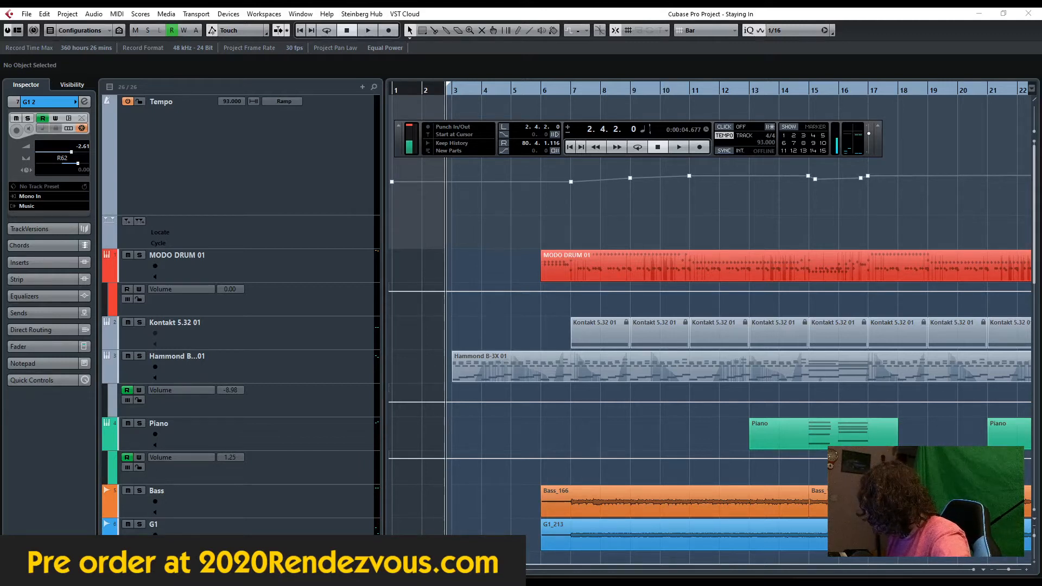
pyautogui.press('F2')
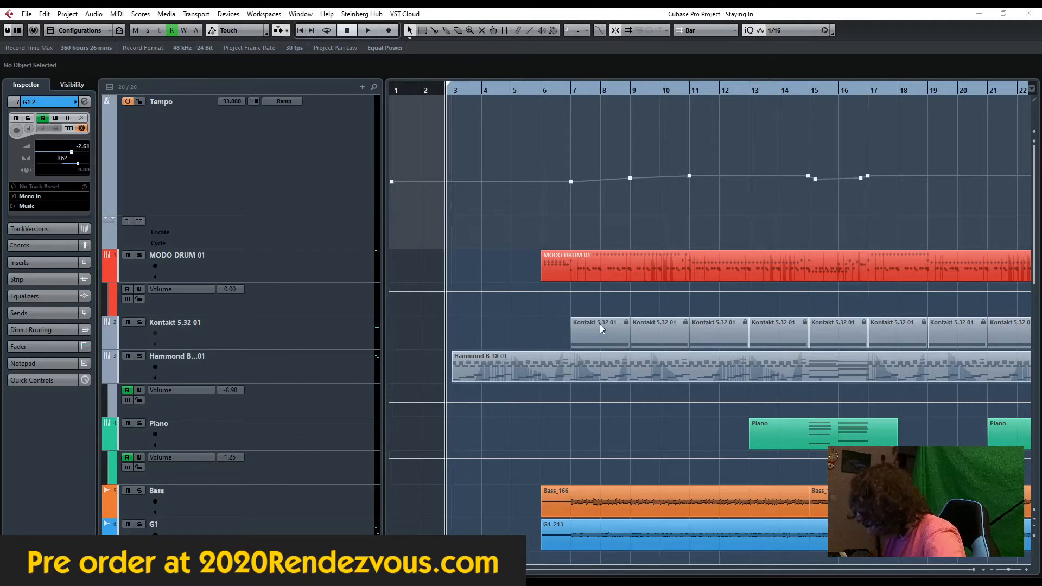
pyautogui.scroll(-4, 659, 437)
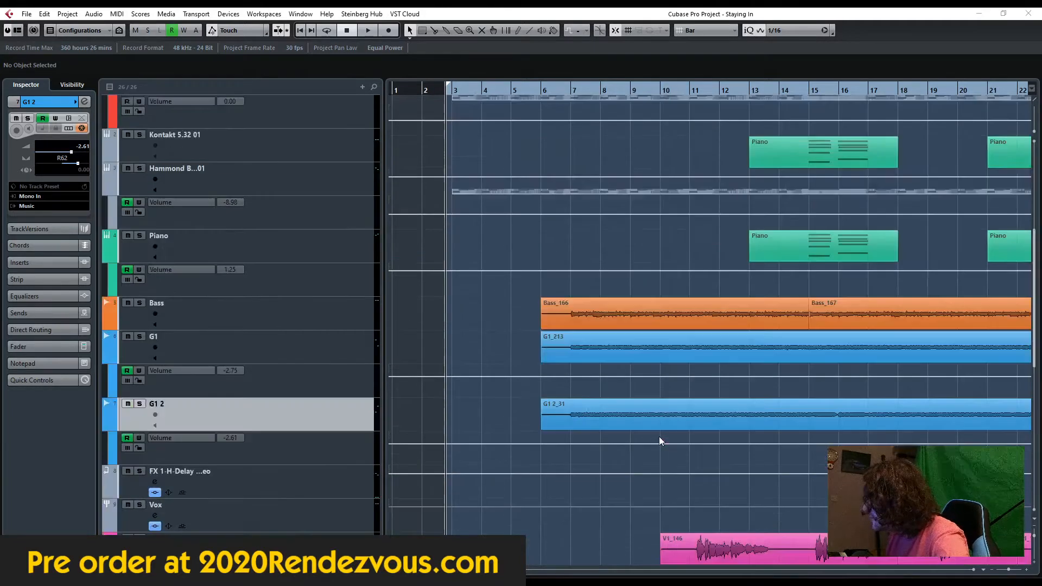
pyautogui.scroll(4, 658, 436)
pyautogui.click(448, 93)
pyautogui.press('F2')
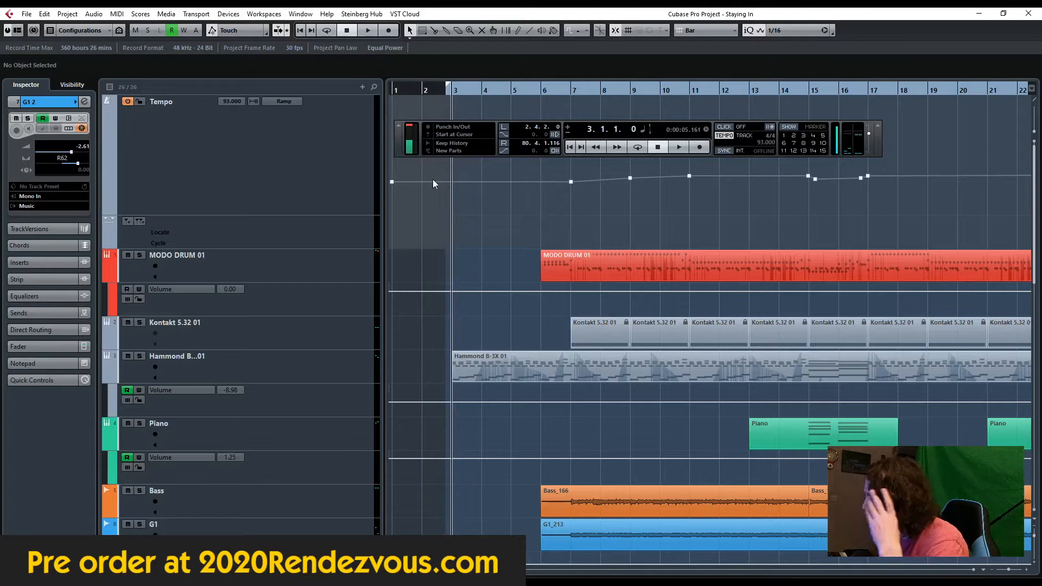
# Step: Solo the Hammond B-3X track and audition its opening from bar 3
pyautogui.click(140, 356)
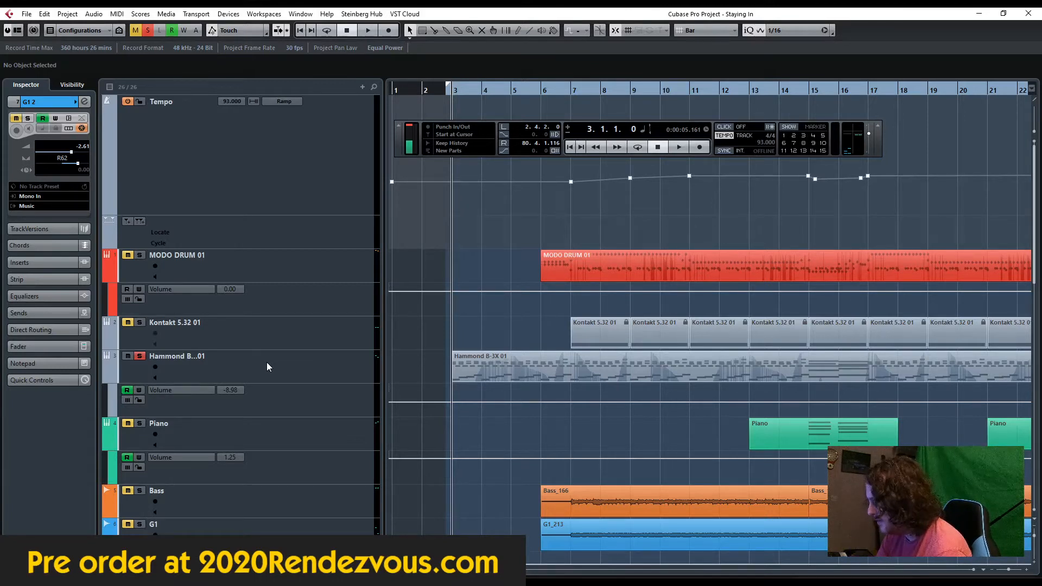
pyautogui.press('space')
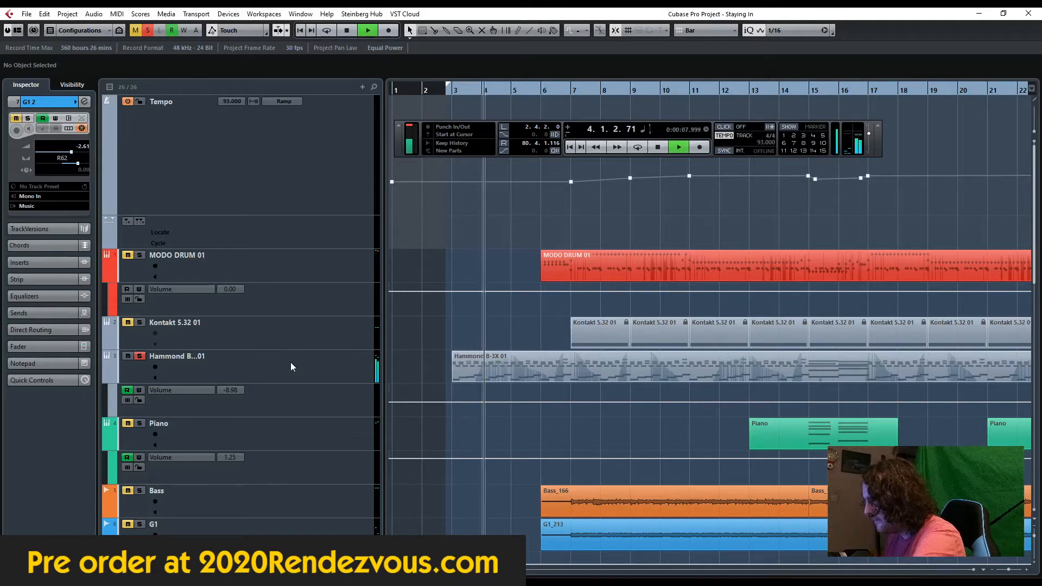
pyautogui.press('space')
# Step: Select the Hammond B-3X track, expand its basic track settings in the Inspector and open the instrument's editor
pyautogui.click(278, 365)
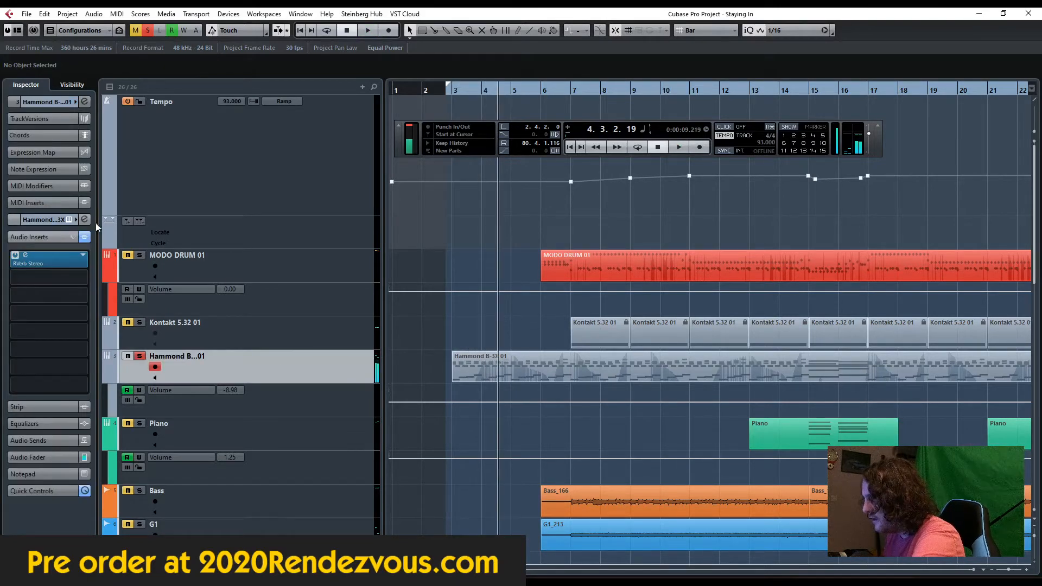
pyautogui.click(51, 218)
pyautogui.click(64, 102)
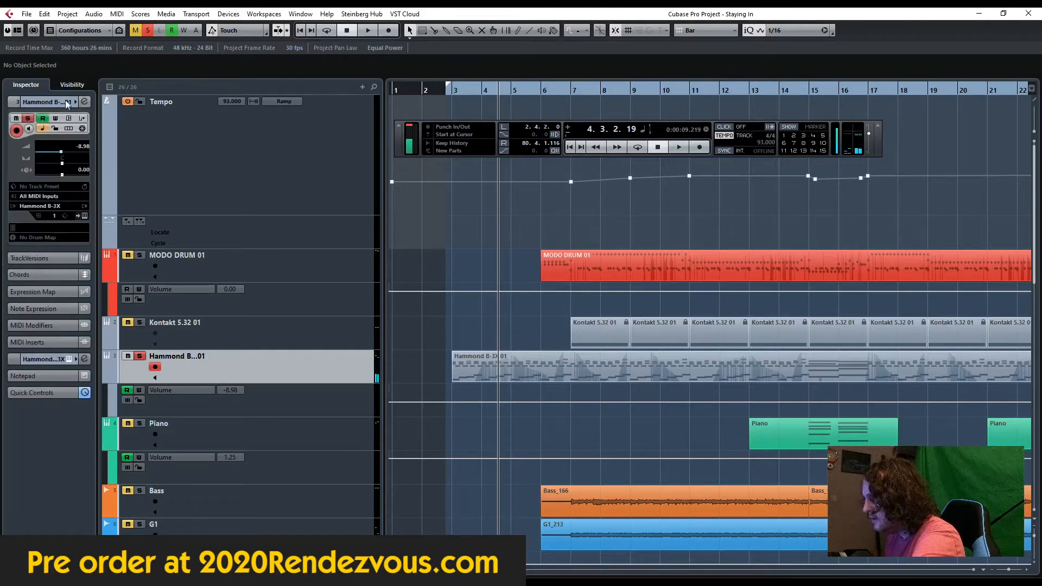
pyautogui.click(85, 215)
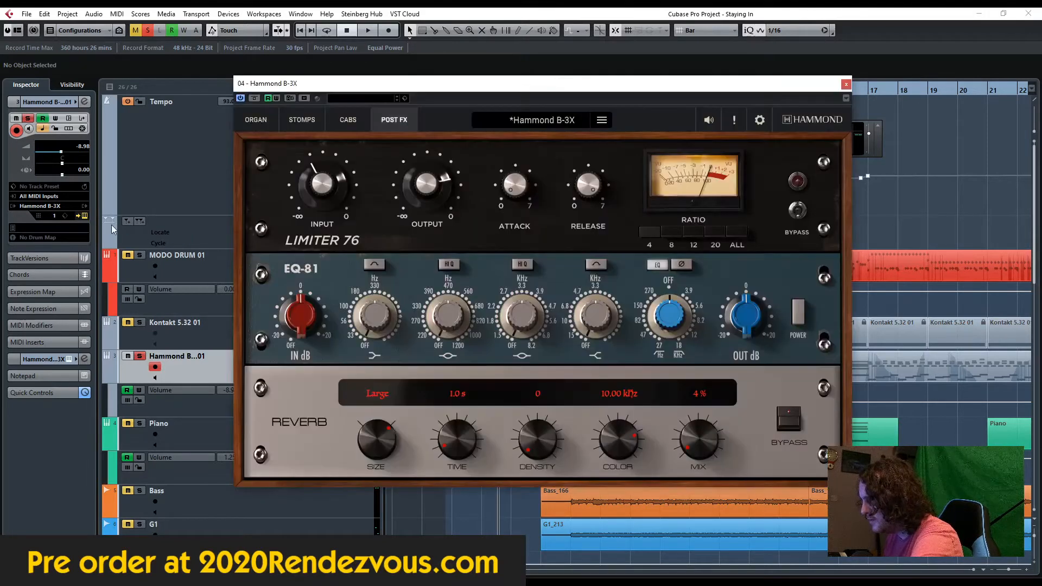
# Step: Examine the Hammond B-3X's organ, stomps and cabs pages, including the Leslie amp, setup and mixer controls
pyautogui.moveTo(452, 85); pyautogui.dragTo(402, 90)
pyautogui.click(267, 175)
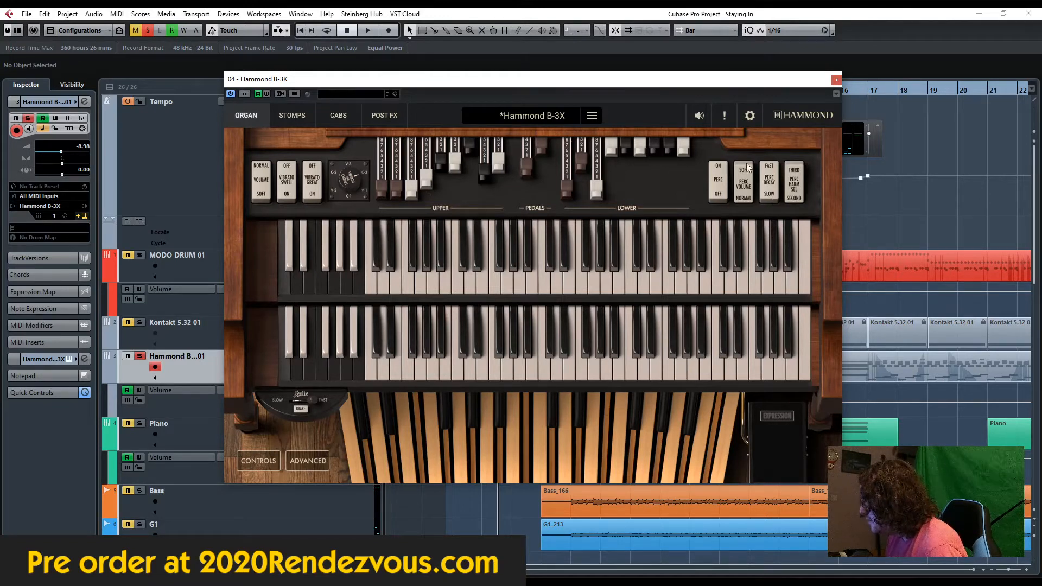
pyautogui.click(300, 116)
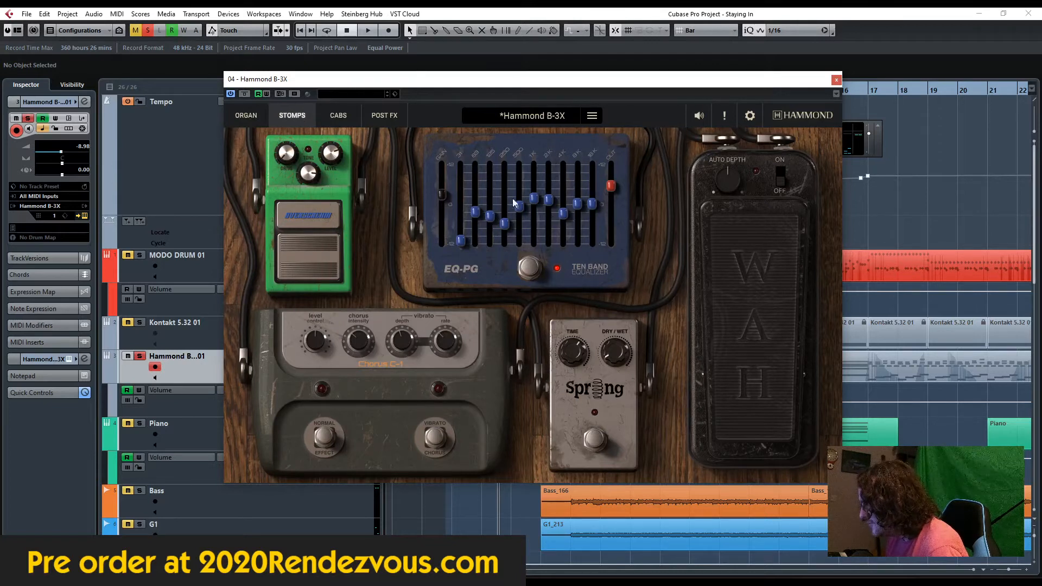
pyautogui.click(340, 116)
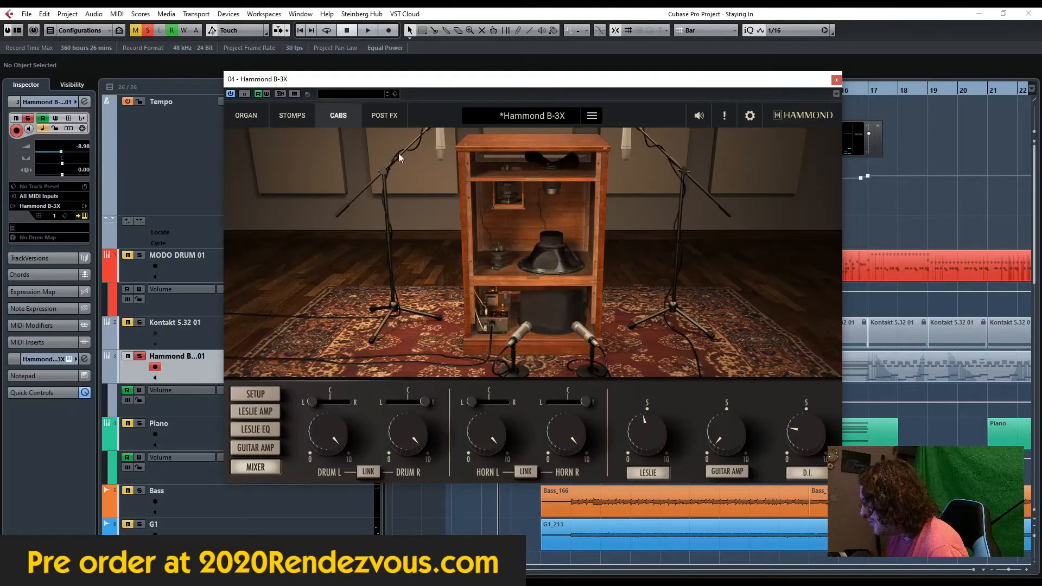
pyautogui.click(264, 412)
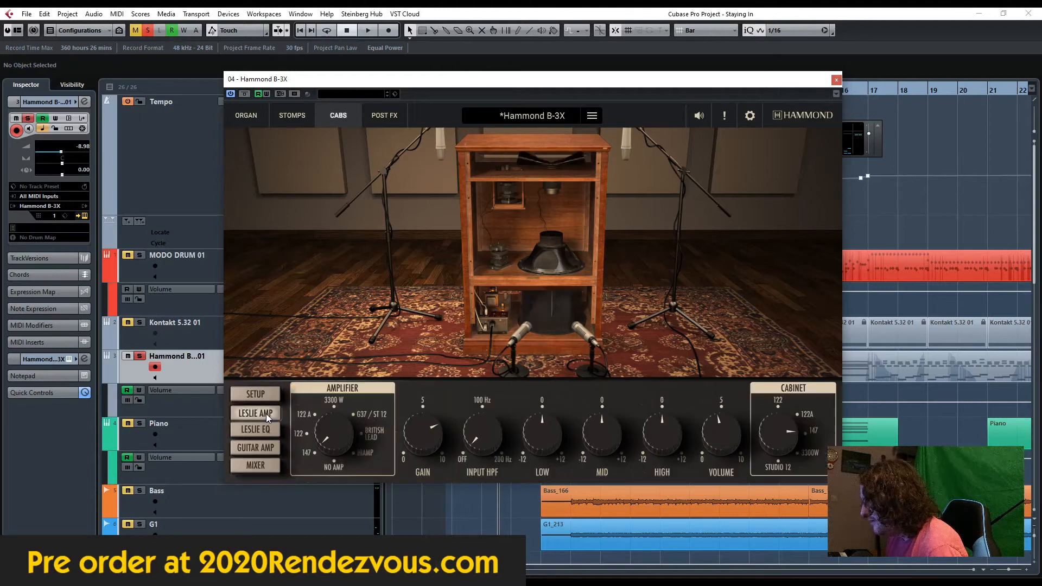
pyautogui.click(256, 395)
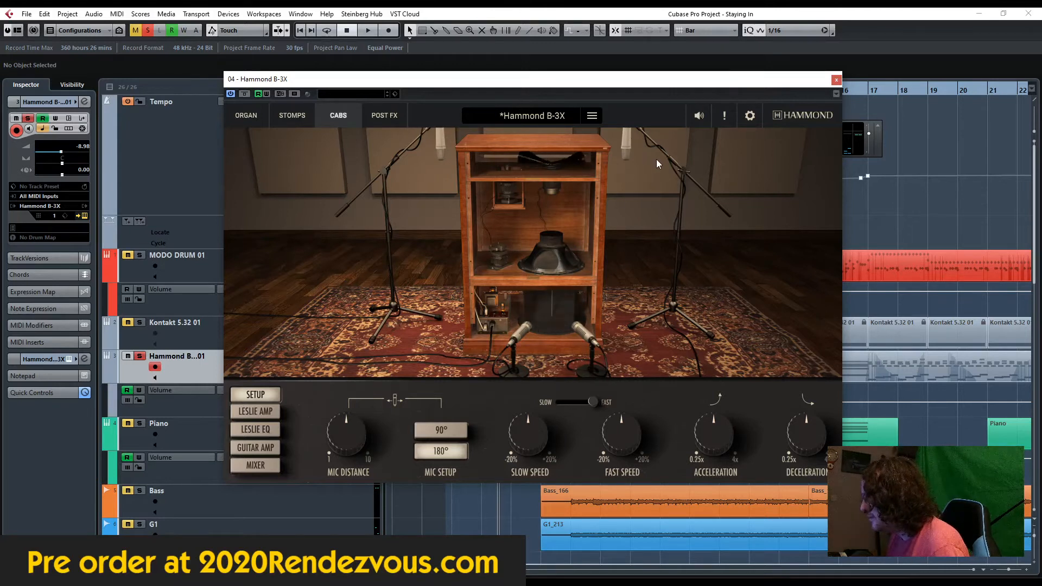
pyautogui.click(265, 406)
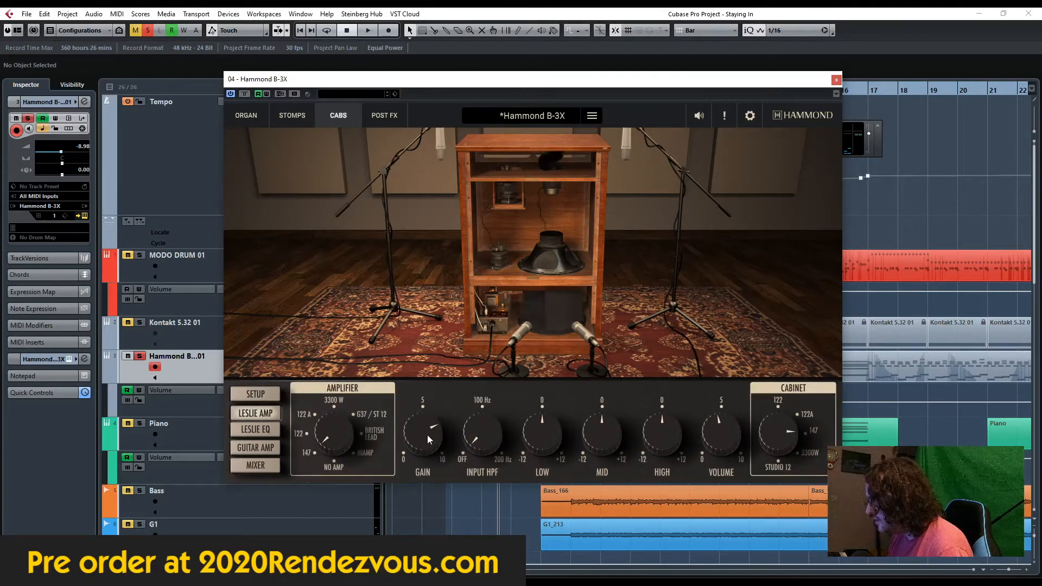
pyautogui.click(257, 464)
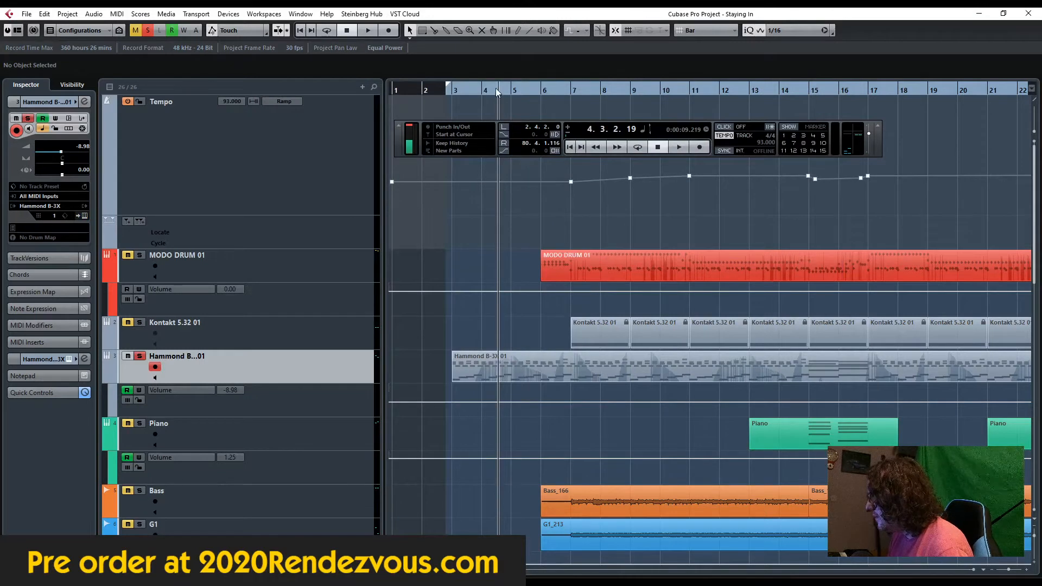
# Step: Play the soloed Hammond part from around bar 4, jump ahead to about bar 14, and stop playback
pyautogui.click(496, 88)
pyautogui.press('space')
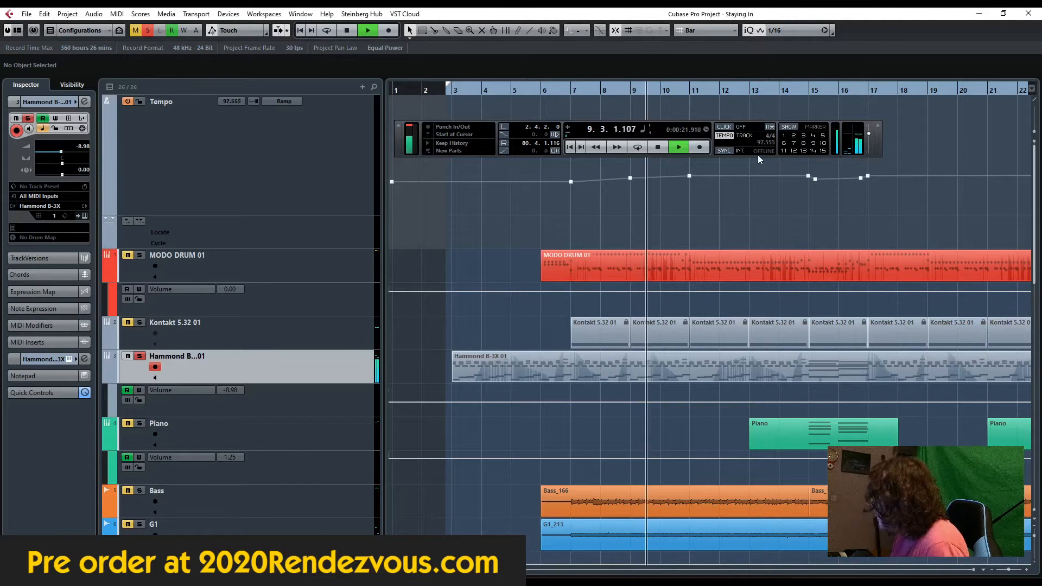
pyautogui.click(771, 91)
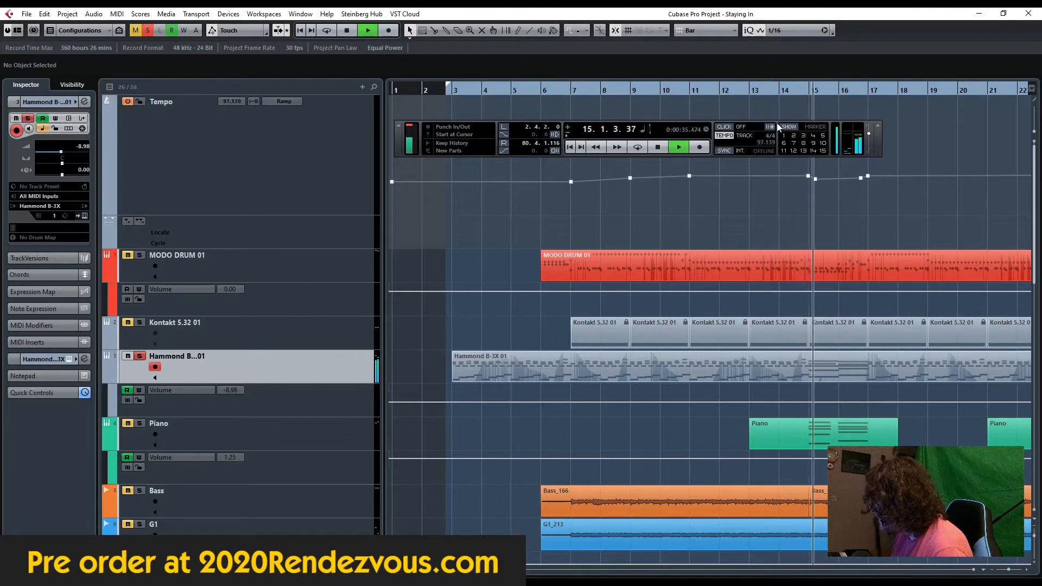
pyautogui.click(658, 152)
# Step: Solo the Piano track together with the Hammond track and play them from about bar 15
pyautogui.click(140, 356)
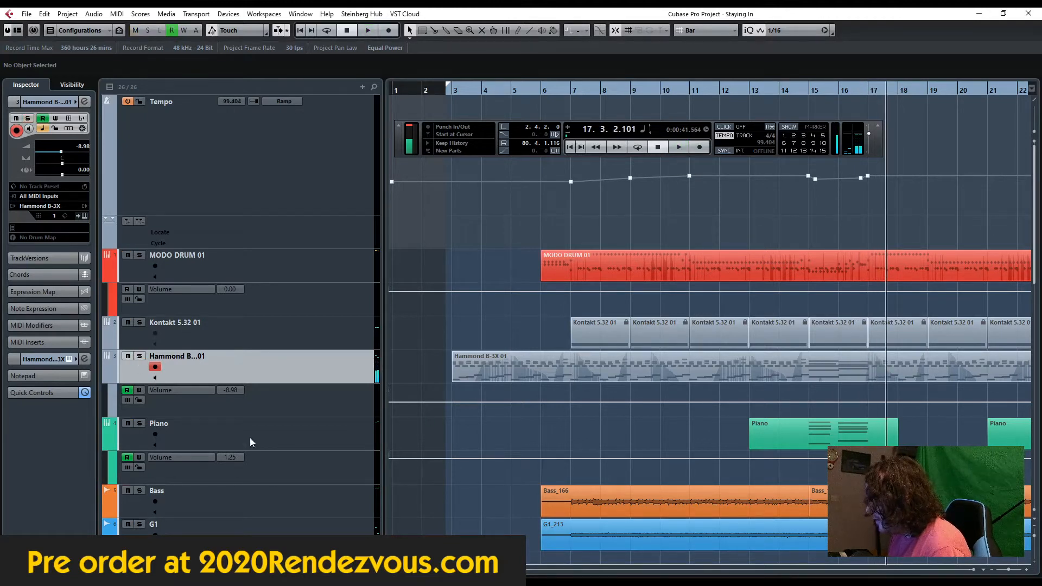
pyautogui.click(139, 422)
pyautogui.doubleClick(803, 89)
pyautogui.click(140, 356)
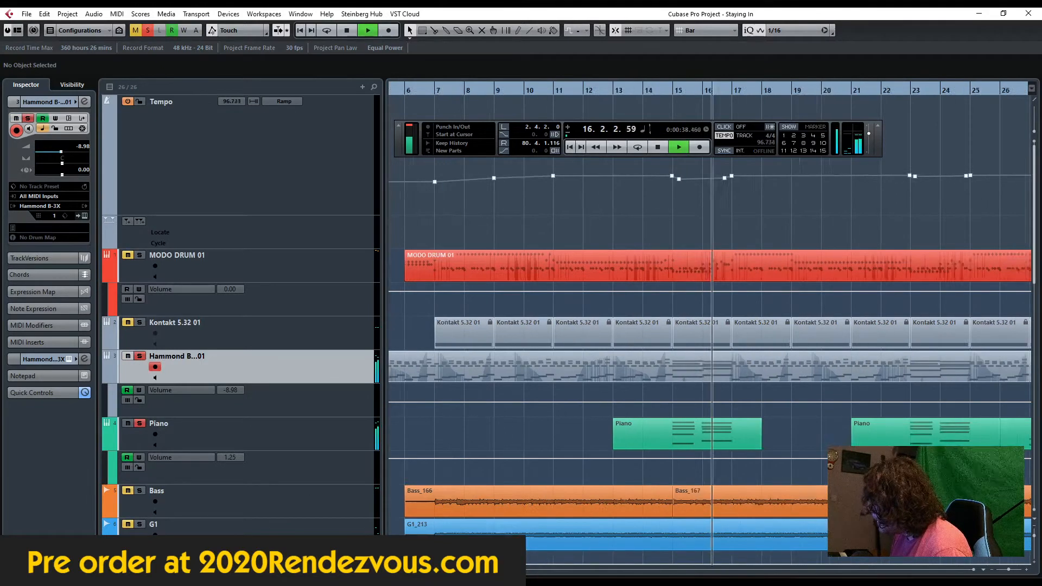
# Step: Stop playback and play the soloed Hammond and Piano parts from bar 27
pyautogui.hscroll(3, 616, 233)
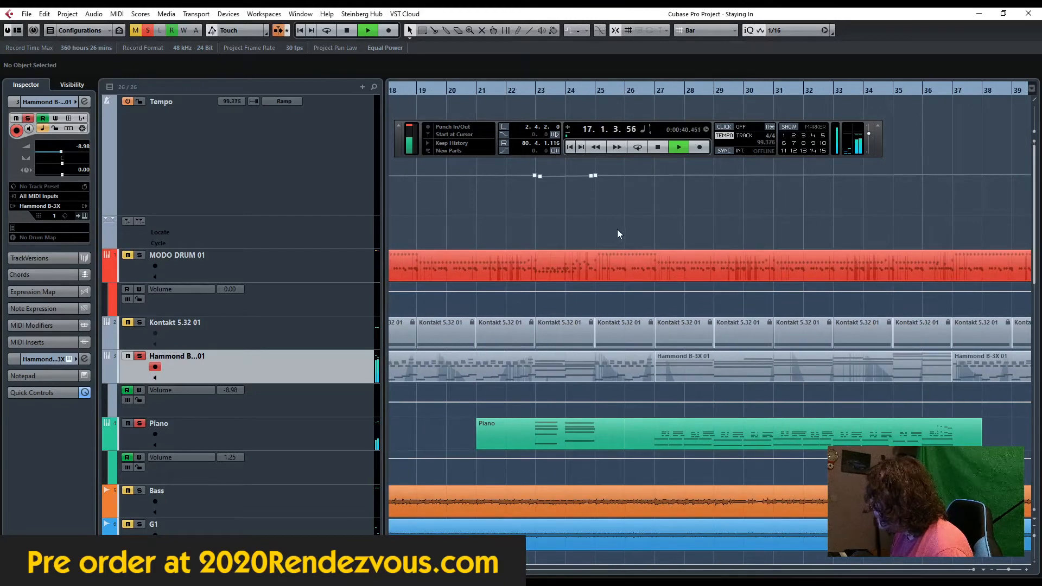
pyautogui.press('space')
pyautogui.click(643, 90)
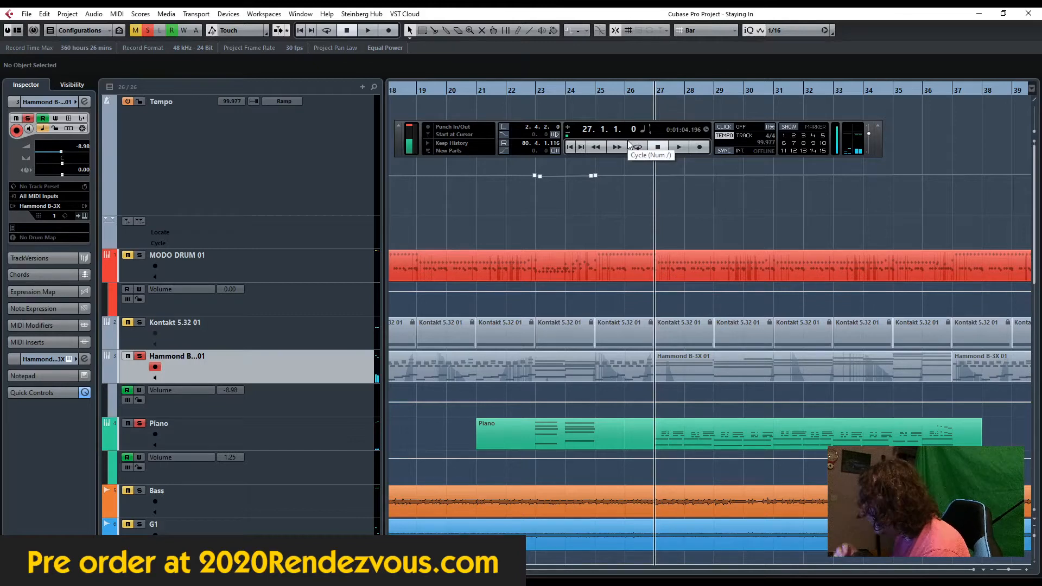
pyautogui.press('space')
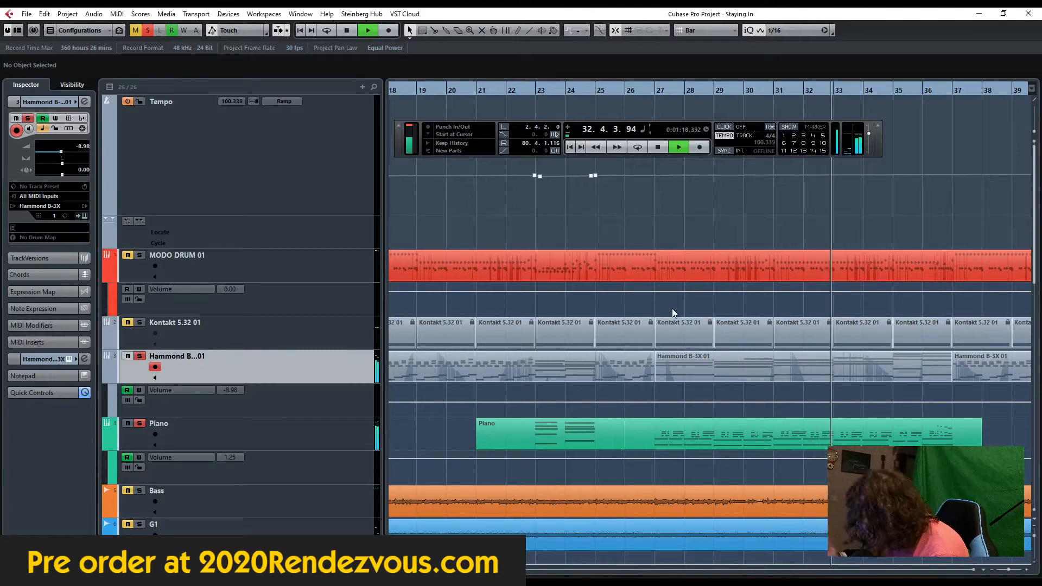
# Step: Stop playback, return to the project start, and solo MODO DRUM 01 in place of the Hammond and Piano tracks
pyautogui.click(657, 148)
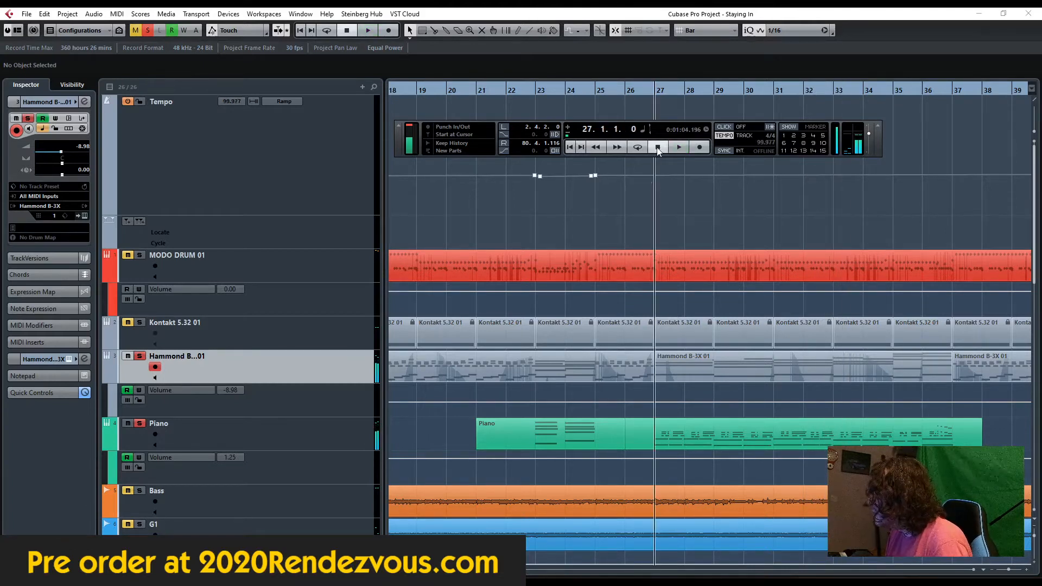
pyautogui.click(571, 147)
pyautogui.click(140, 356)
pyautogui.click(140, 423)
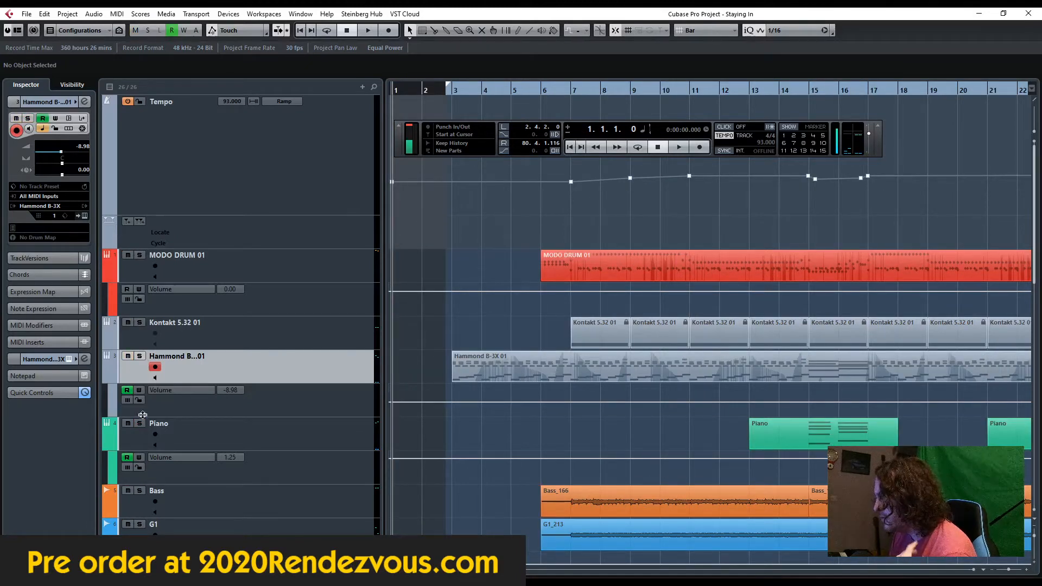
pyautogui.click(140, 255)
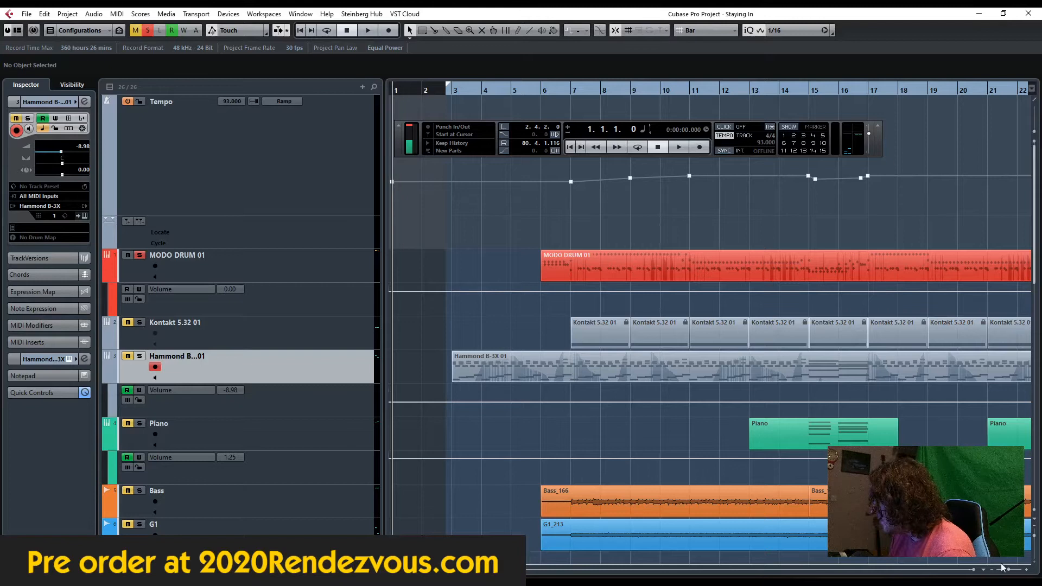
# Step: Examine the MODO DRUM mixer of the 90s Rock kit, hide its OH / Room channels, and close the plugin
pyautogui.moveTo(1010, 571); pyautogui.dragTo(1005, 570)
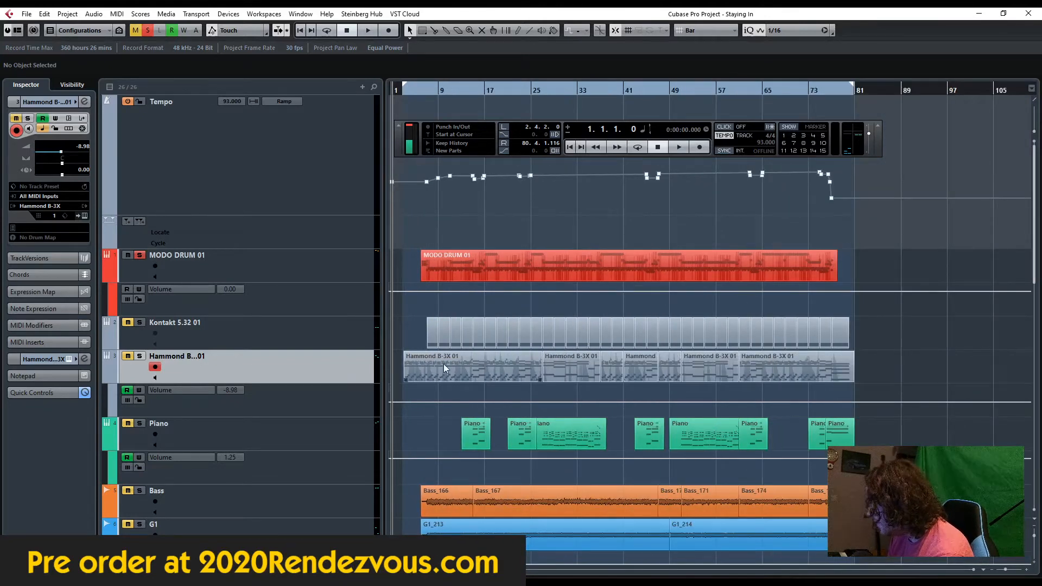
pyautogui.click(465, 371)
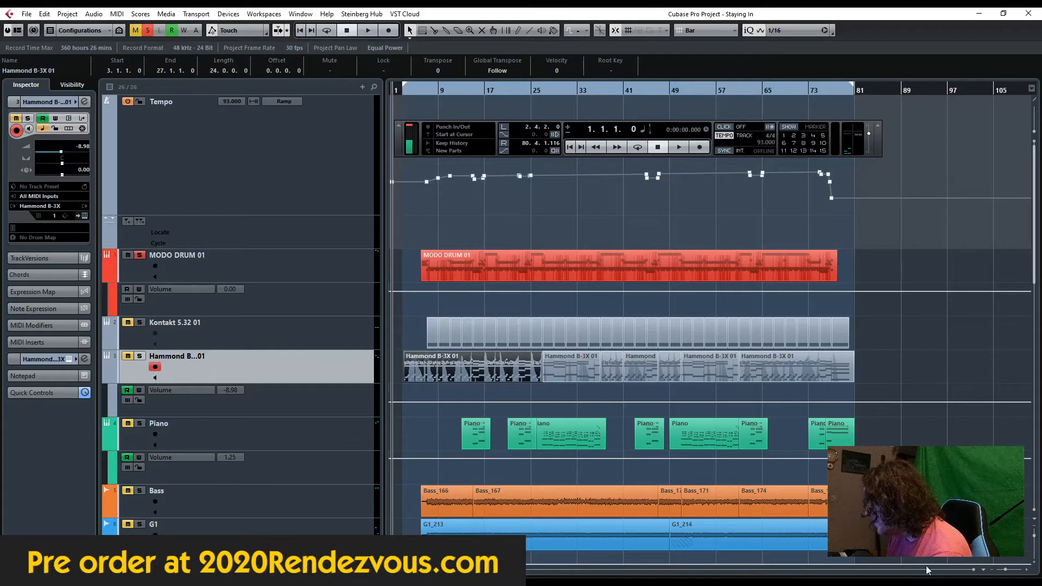
pyautogui.moveTo(1010, 572); pyautogui.dragTo(1013, 571)
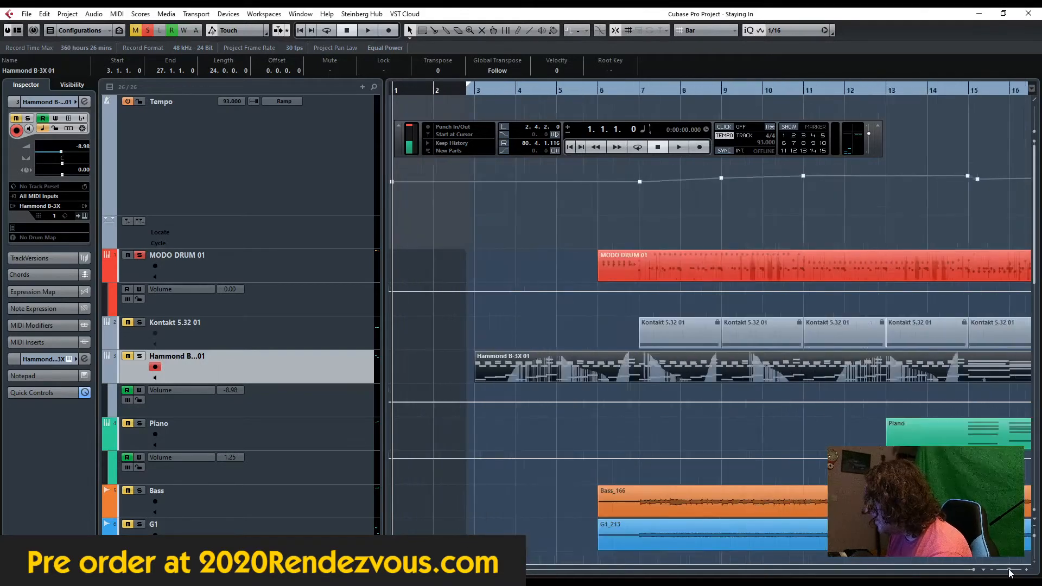
pyautogui.click(246, 278)
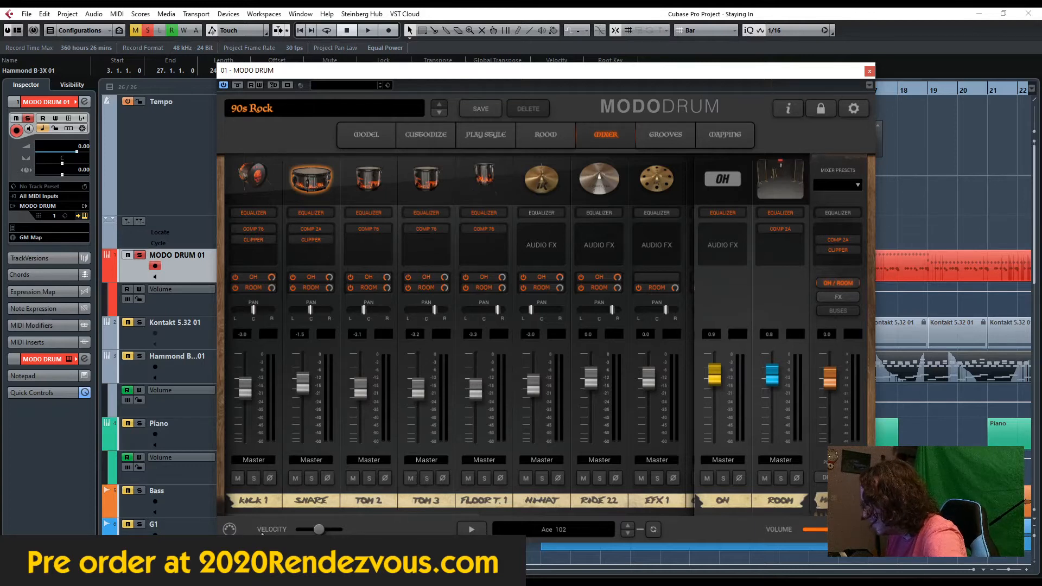
pyautogui.click(847, 281)
pyautogui.click(869, 71)
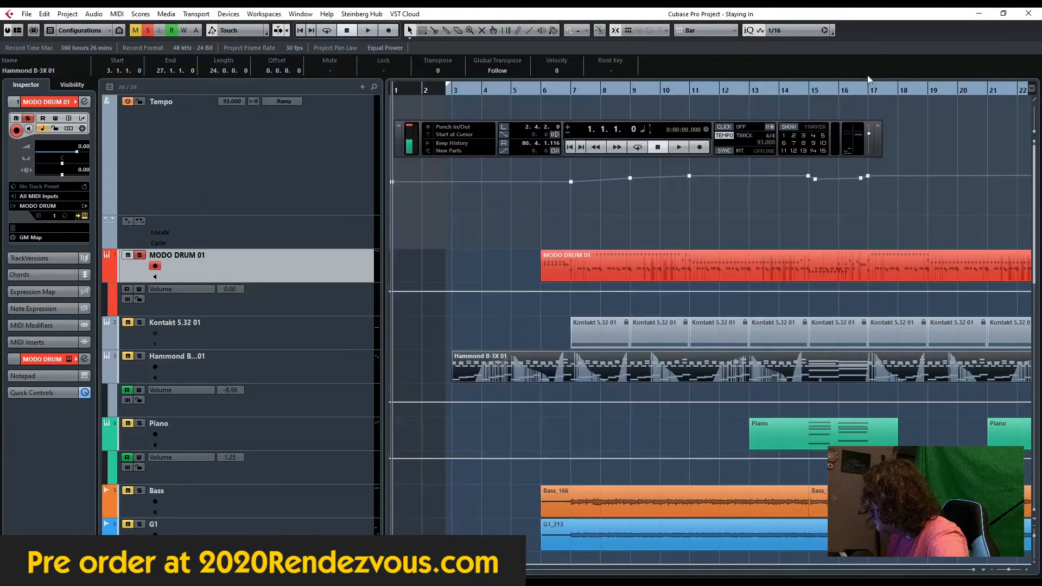
# Step: Play the soloed drums from about bar 6 while watching the MODO DRUM mixer, then close the plugin and stop playback
pyautogui.click(543, 90)
pyautogui.press('space')
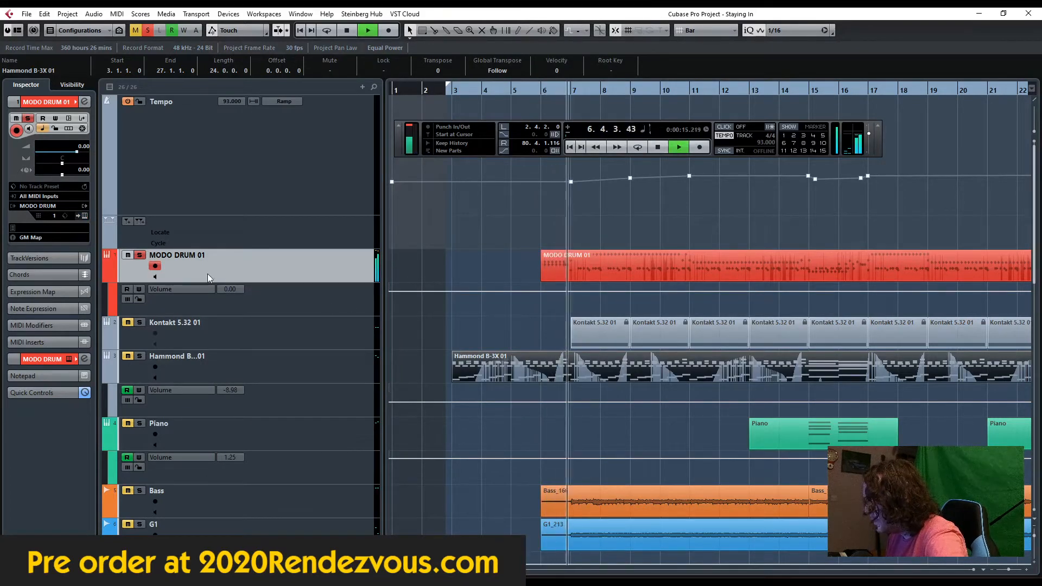
pyautogui.click(85, 216)
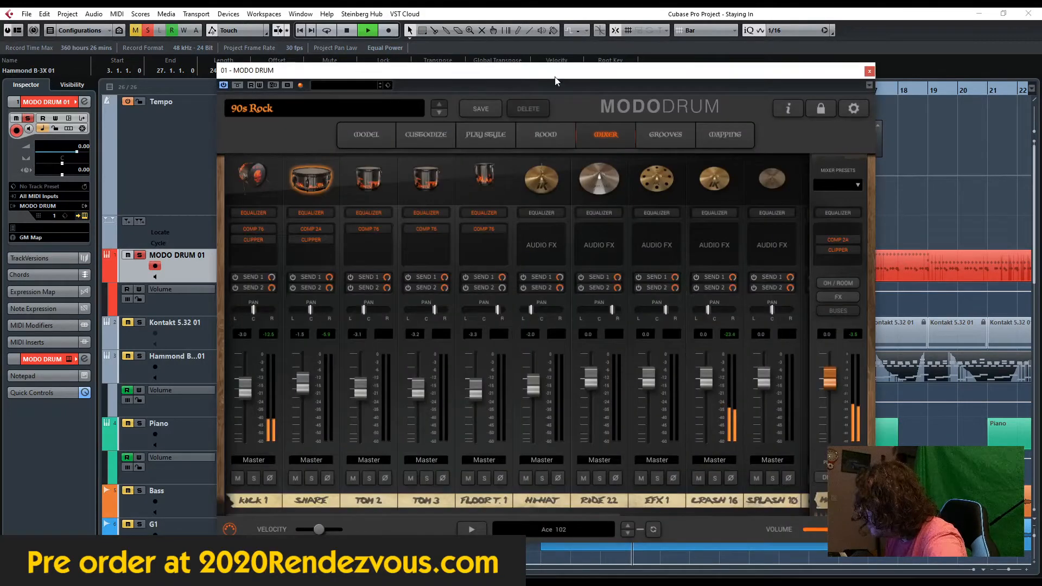
pyautogui.moveTo(556, 74); pyautogui.dragTo(535, 67)
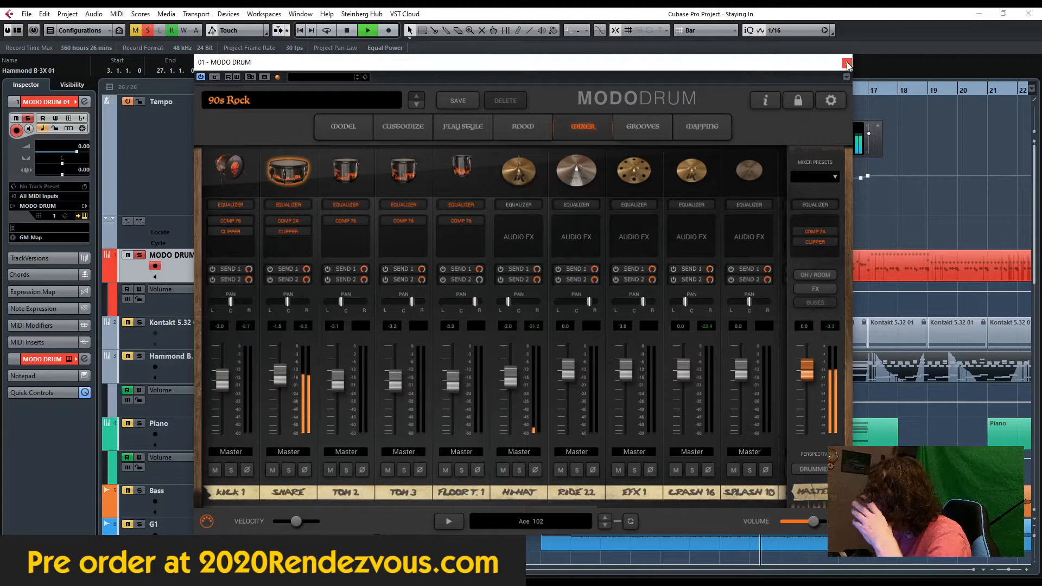
pyautogui.click(880, 149)
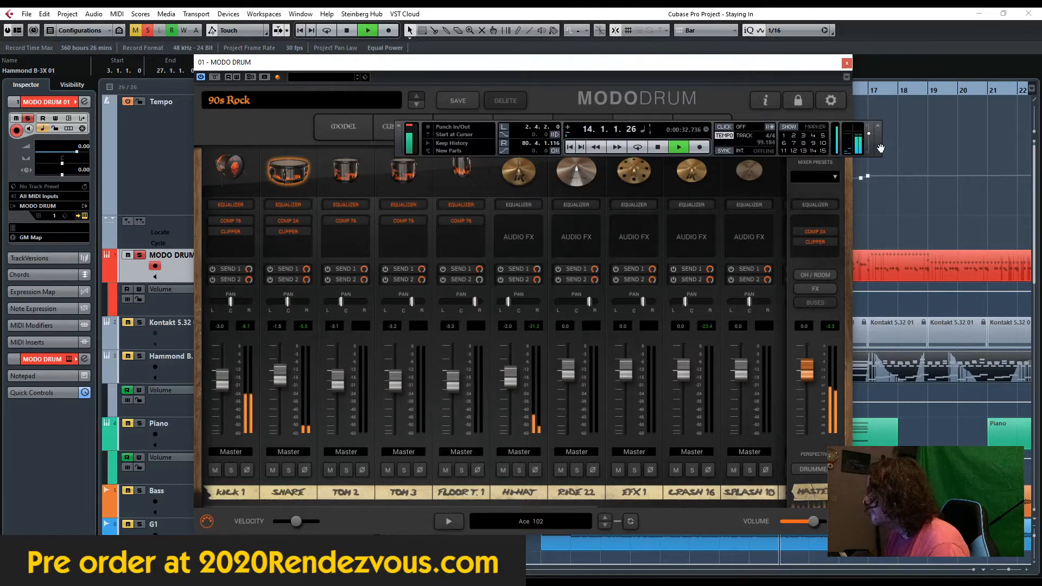
pyautogui.click(846, 62)
pyautogui.click(657, 147)
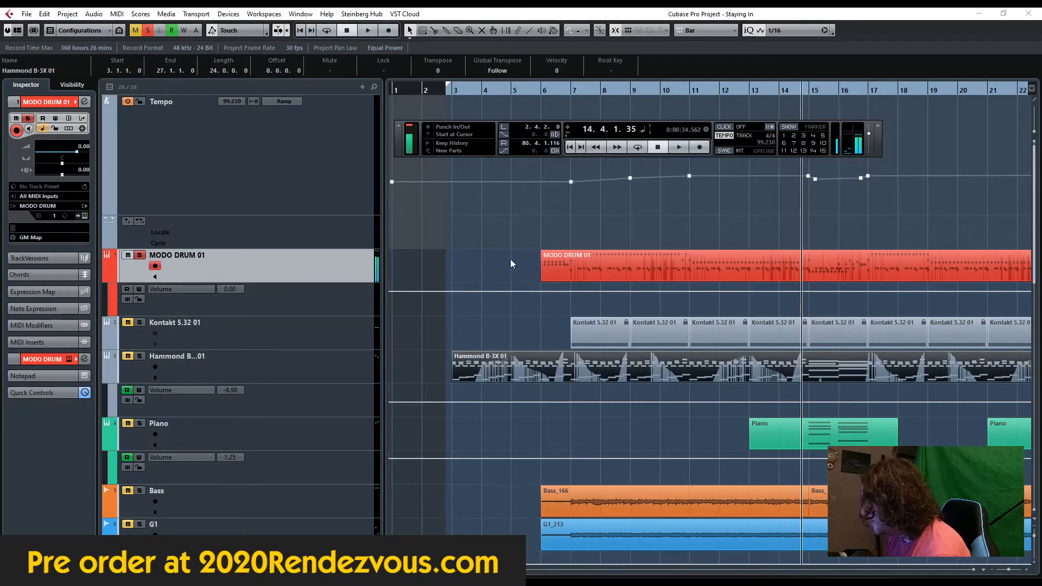
# Step: Select the Tempo track and examine its tempo changes across the whole song and around bars 15 to 17
pyautogui.click(568, 93)
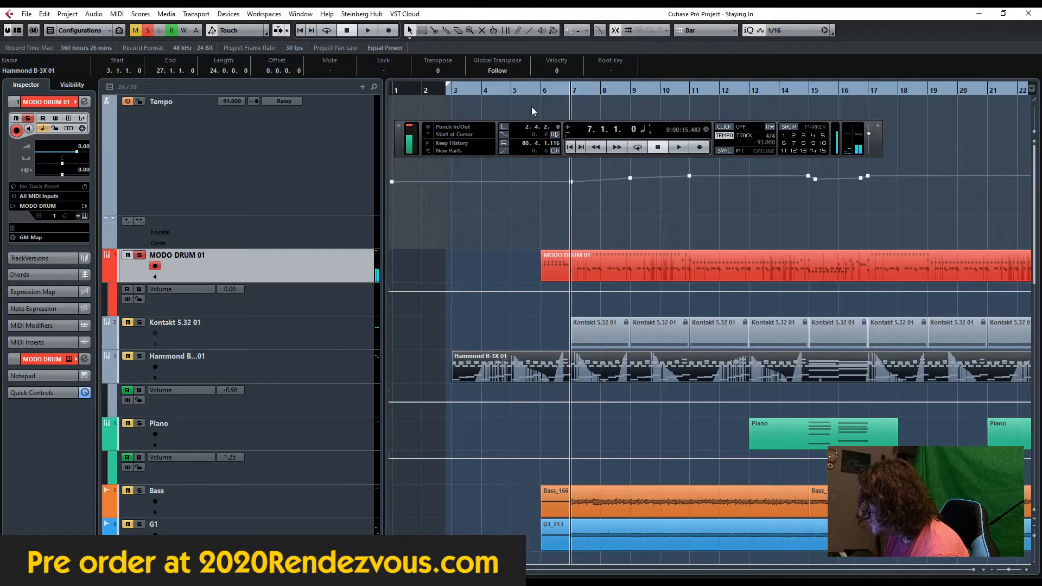
pyautogui.moveTo(1008, 572); pyautogui.dragTo(1004, 574)
pyautogui.click(293, 197)
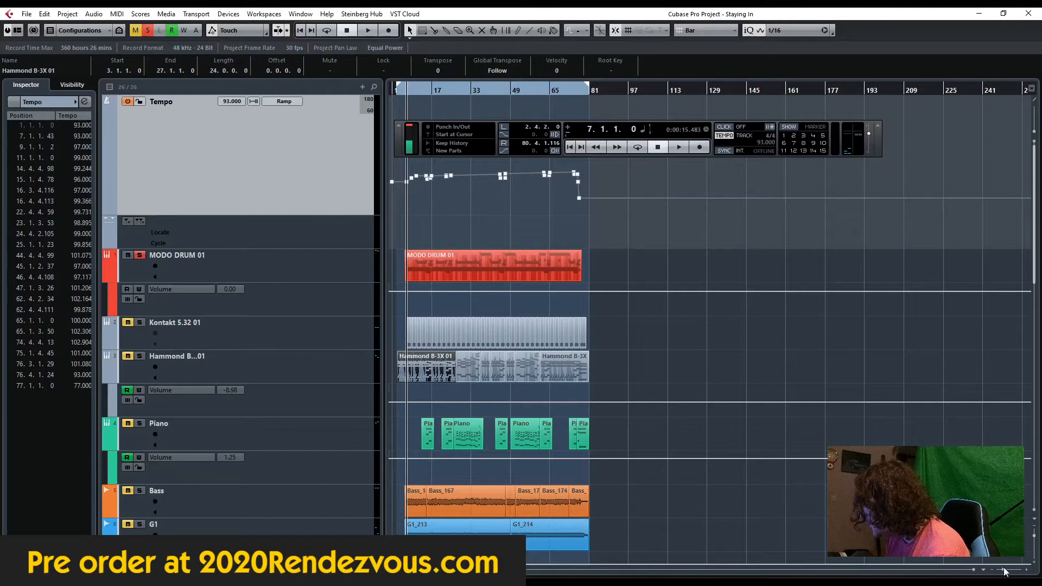
pyautogui.moveTo(1004, 570); pyautogui.dragTo(1015, 570)
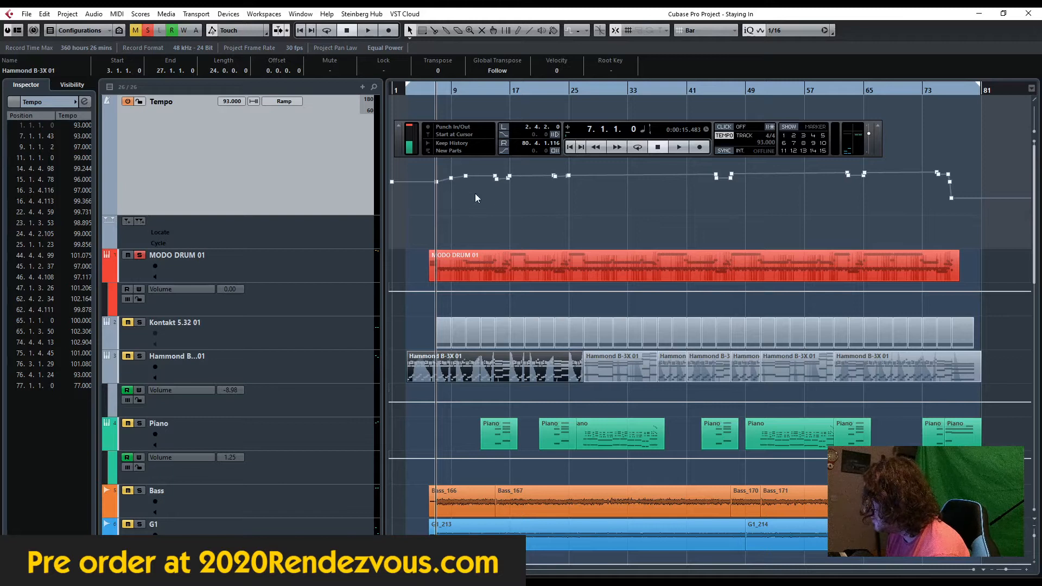
pyautogui.moveTo(1008, 572); pyautogui.dragTo(1010, 571)
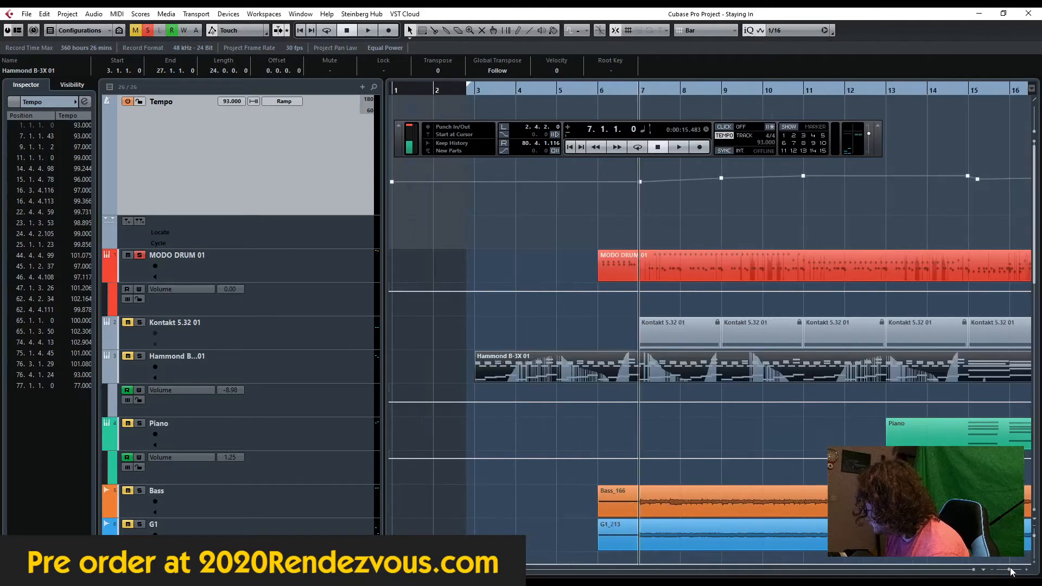
pyautogui.hscroll(10, 710, 325)
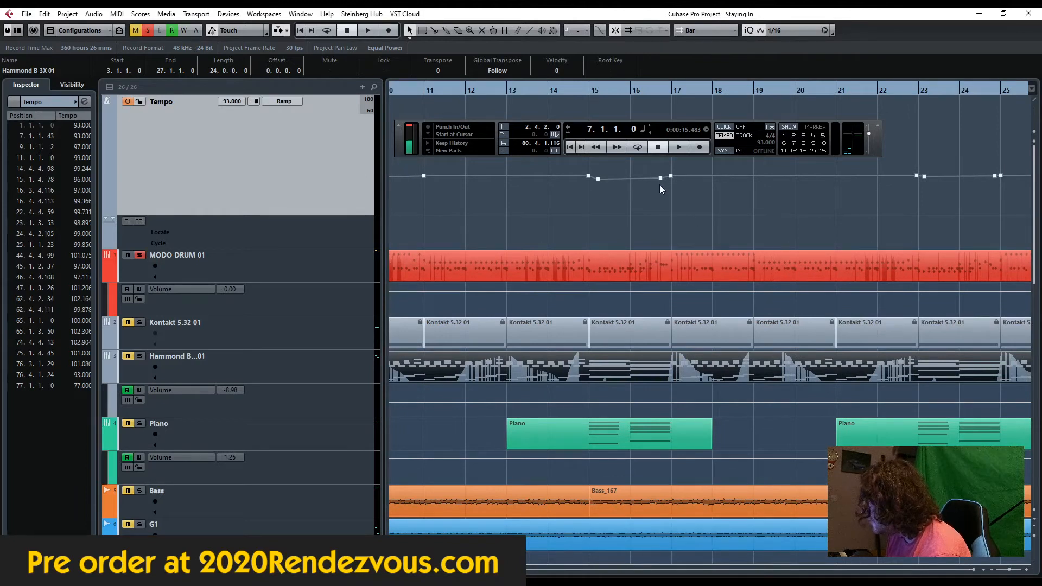
# Step: Play the soloed drums from just before bar 15 through the tempo changes and stop after bar 17
pyautogui.click(579, 87)
pyautogui.press('space')
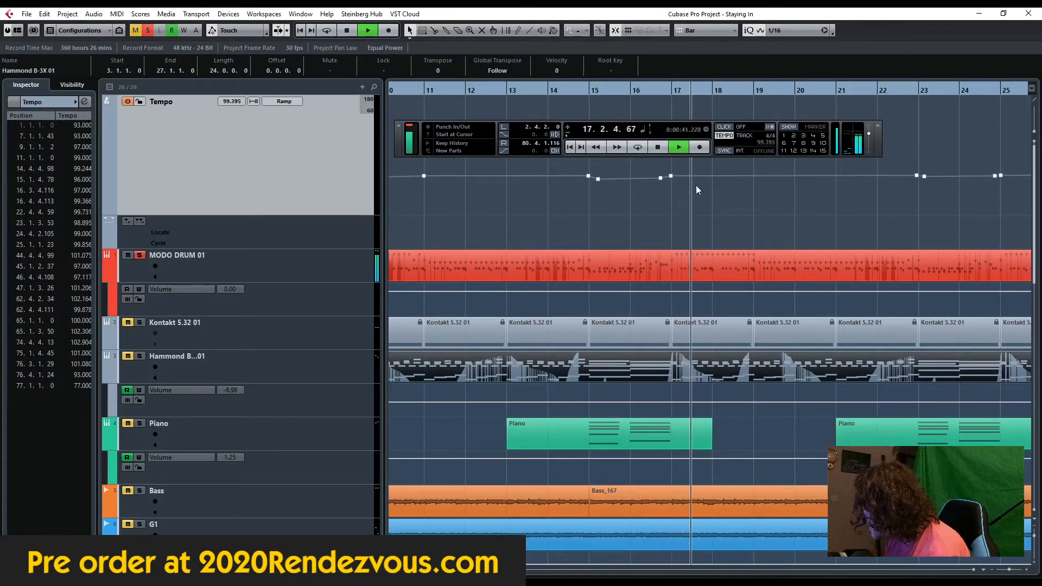
pyautogui.press('space')
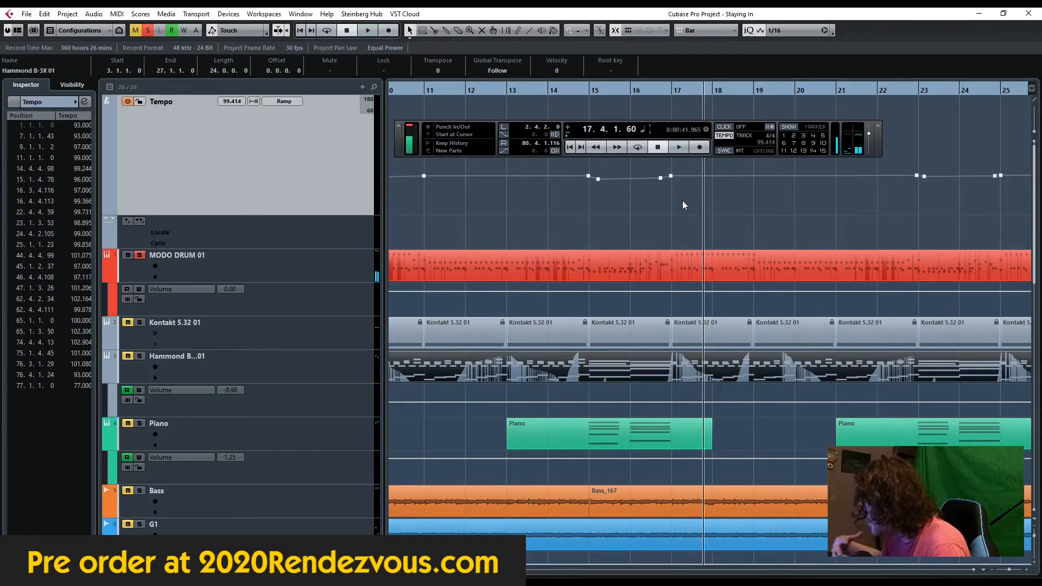
# Step: Solo the Kontakt 5.32 01 track together with the drums and play them from bar 7
pyautogui.moveTo(1011, 572); pyautogui.dragTo(1003, 574)
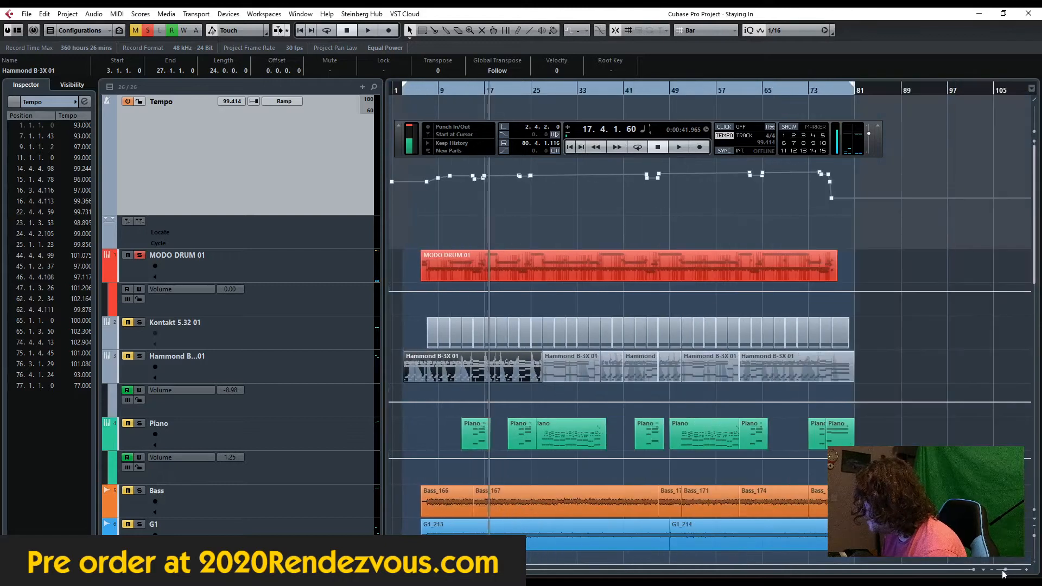
pyautogui.click(140, 322)
pyautogui.click(432, 92)
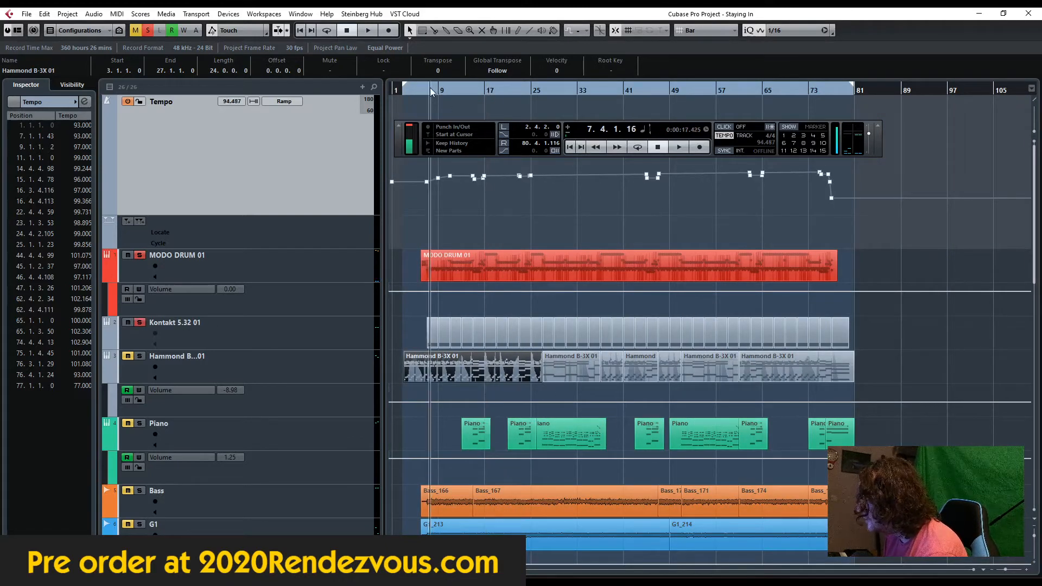
pyautogui.click(266, 337)
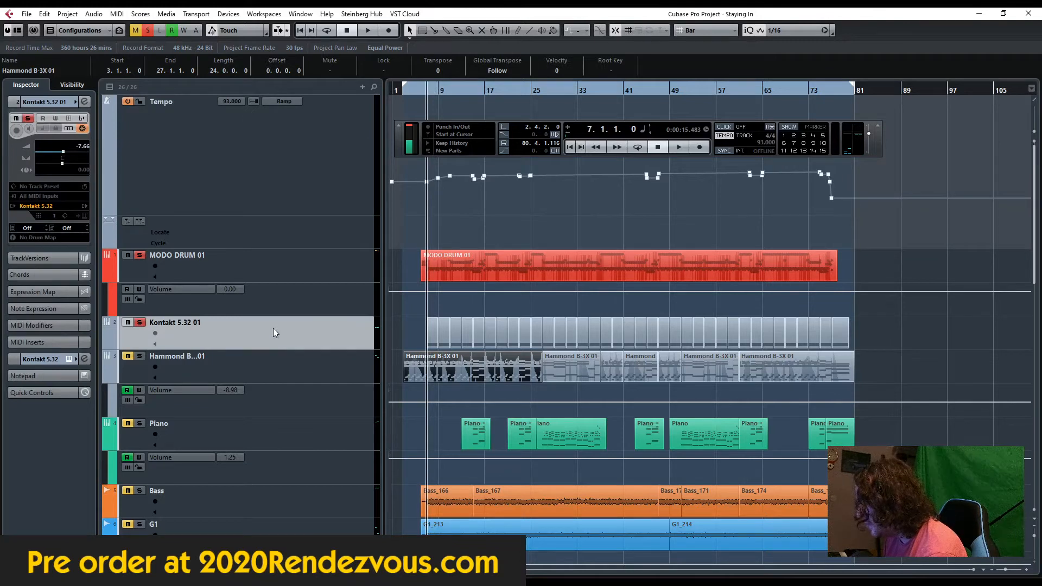
pyautogui.press('space')
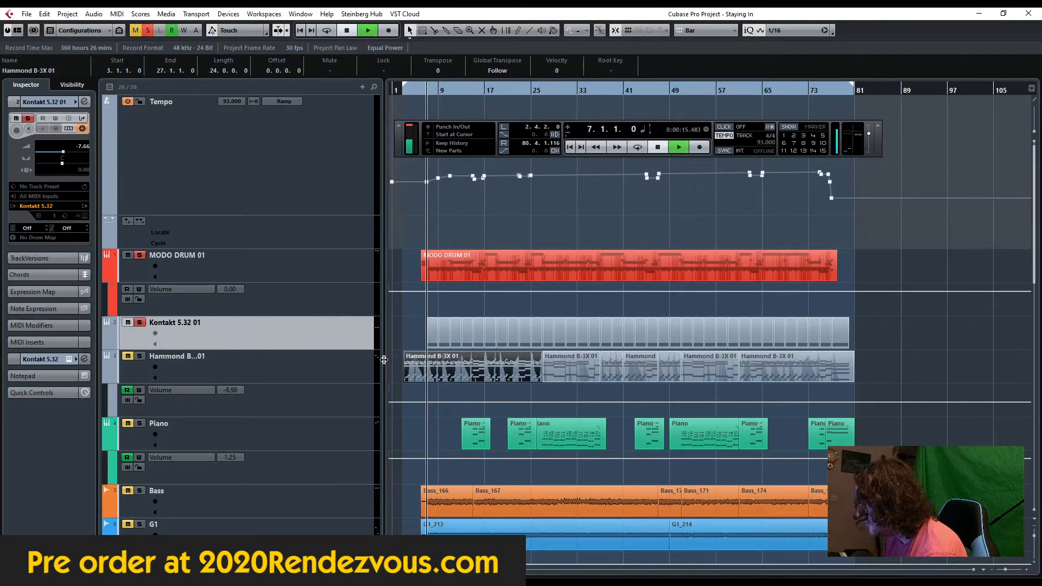
# Step: Add the Hammond and Piano tracks to the soloed tracks during playback, and stop around bar 10
pyautogui.click(139, 356)
pyautogui.click(140, 423)
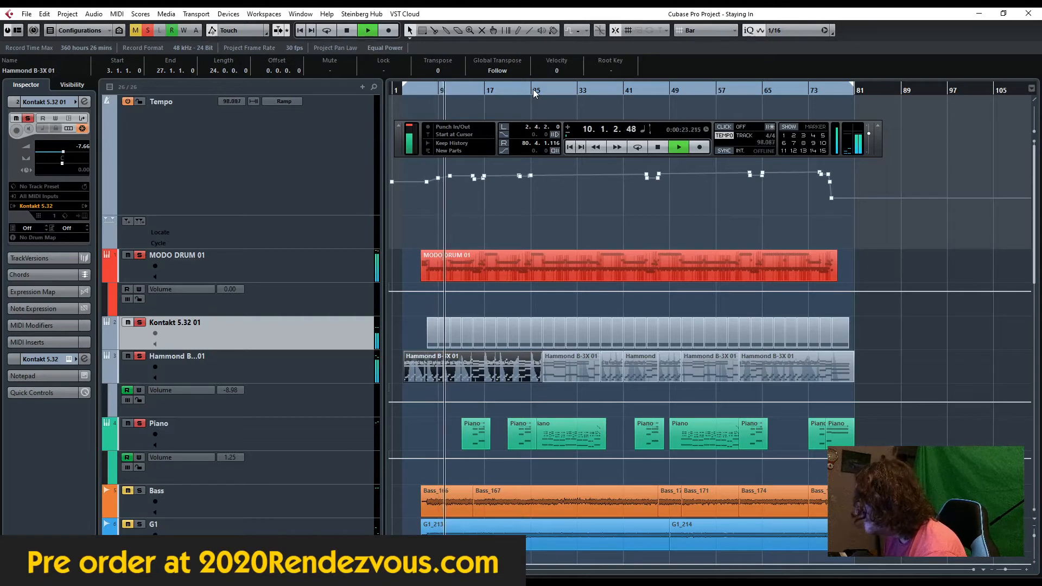
pyautogui.press('space')
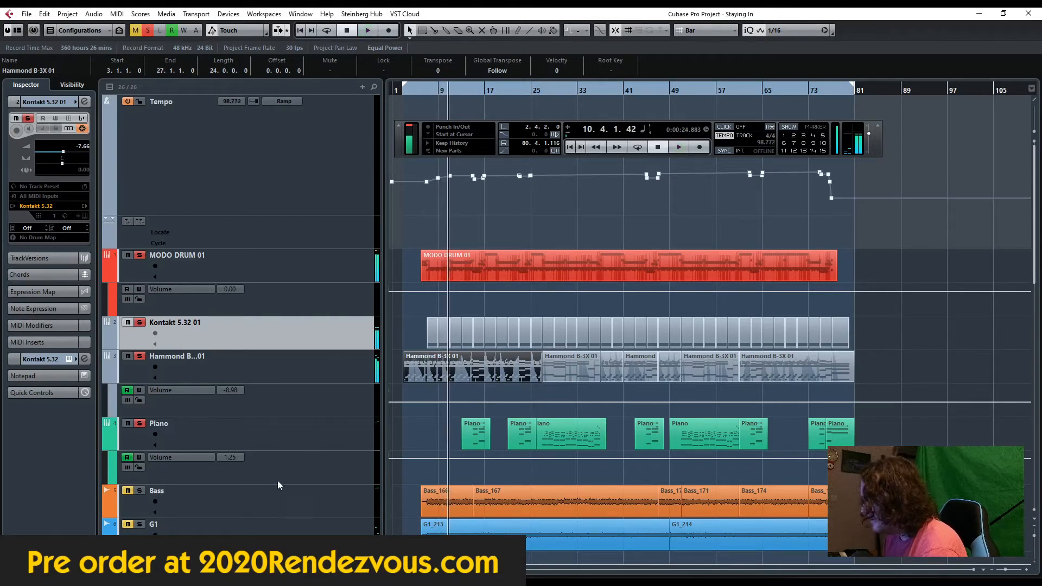
# Step: Select the Bass track and solo it along with the other soloed tracks
pyautogui.click(224, 502)
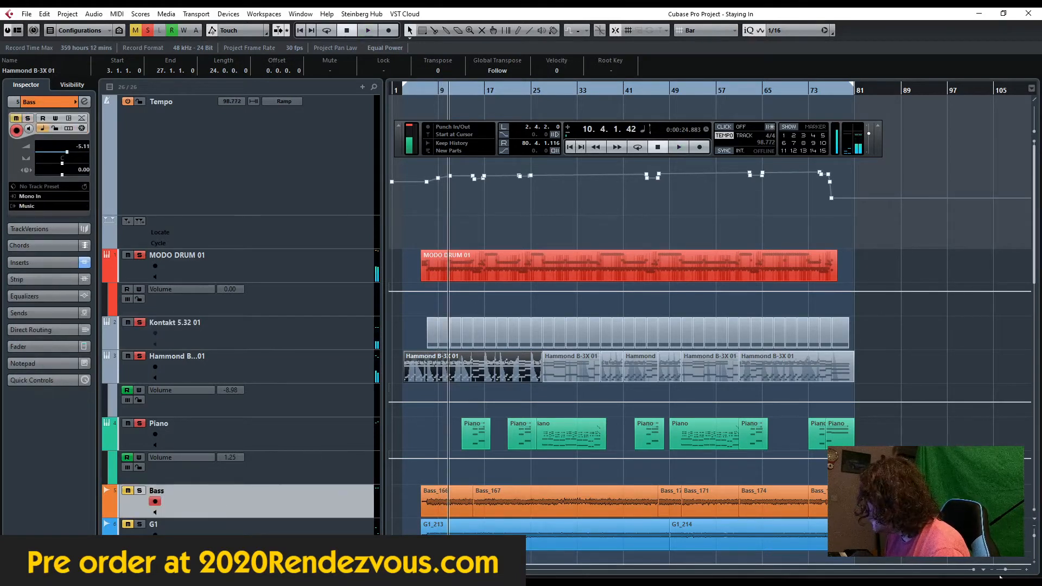
pyautogui.moveTo(1006, 570); pyautogui.dragTo(1009, 571)
pyautogui.scroll(-6, 589, 467)
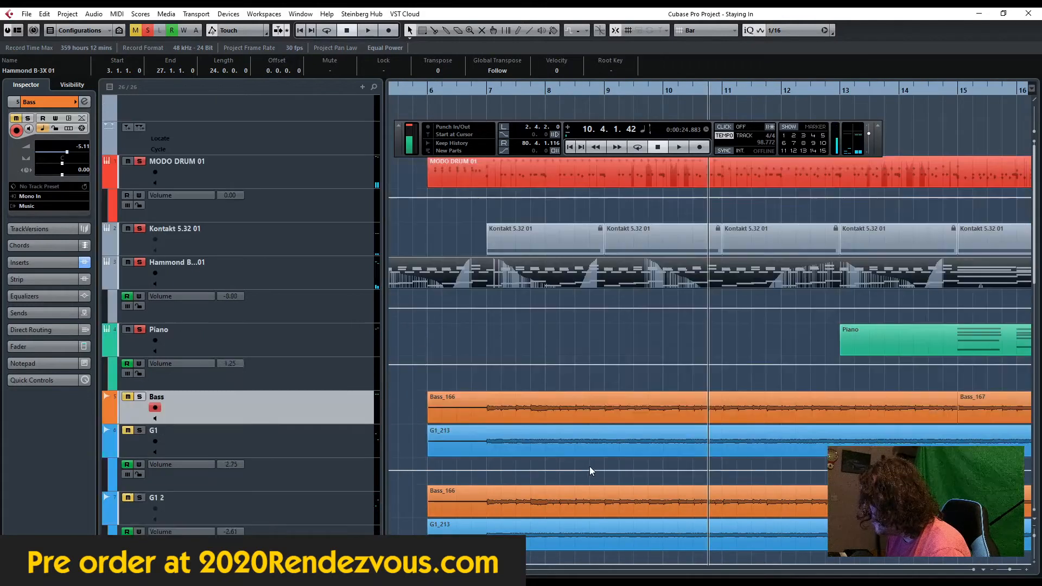
pyautogui.scroll(2, 200, 284)
pyautogui.click(138, 305)
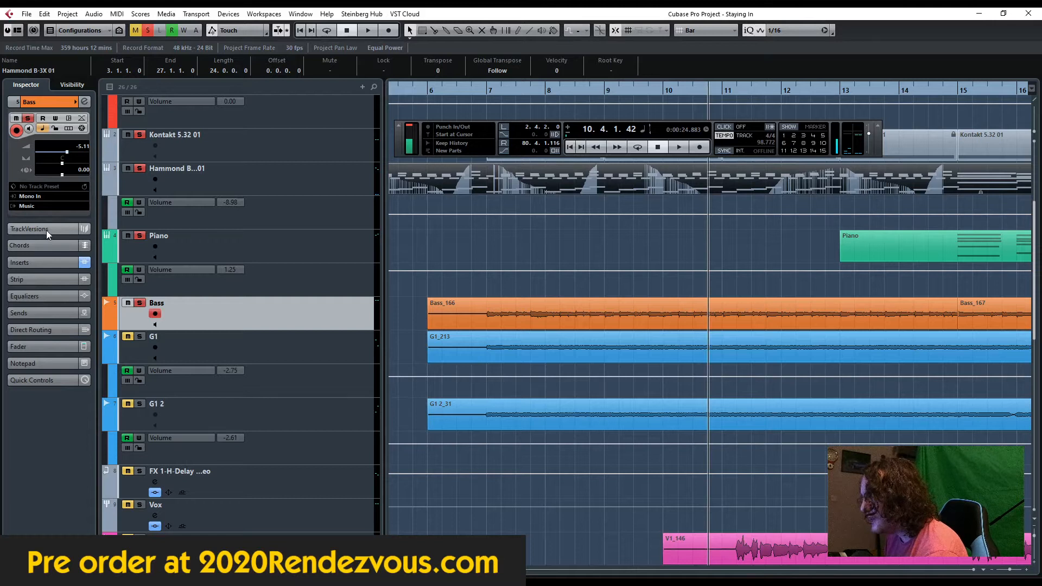
# Step: Open the Bass track's AmpliTube 4 insert, examine its BA250 amp, Cab A and microphone mixer, and close the plugin
pyautogui.click(51, 262)
pyautogui.click(54, 101)
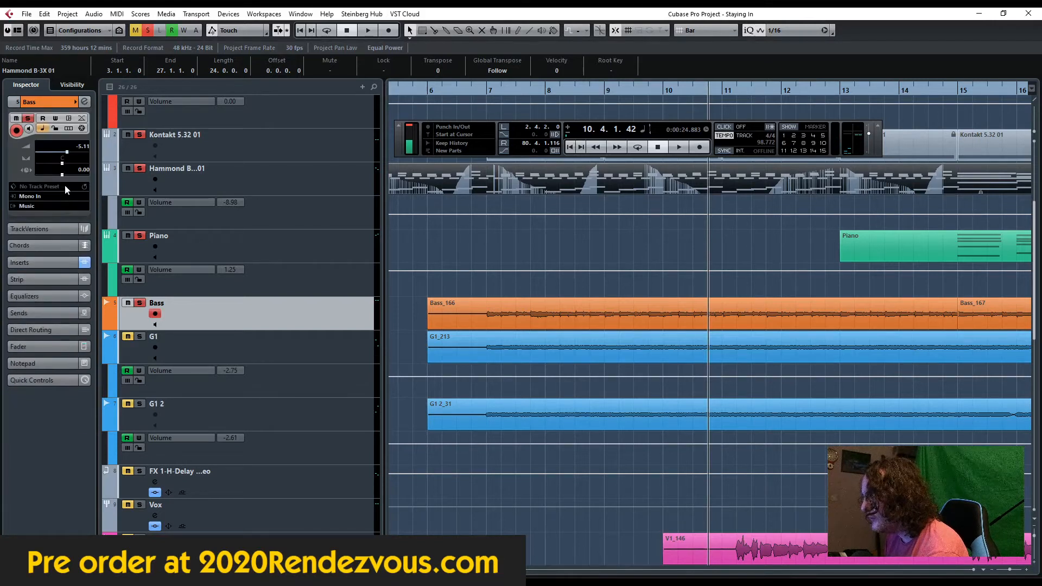
pyautogui.click(42, 264)
pyautogui.click(27, 171)
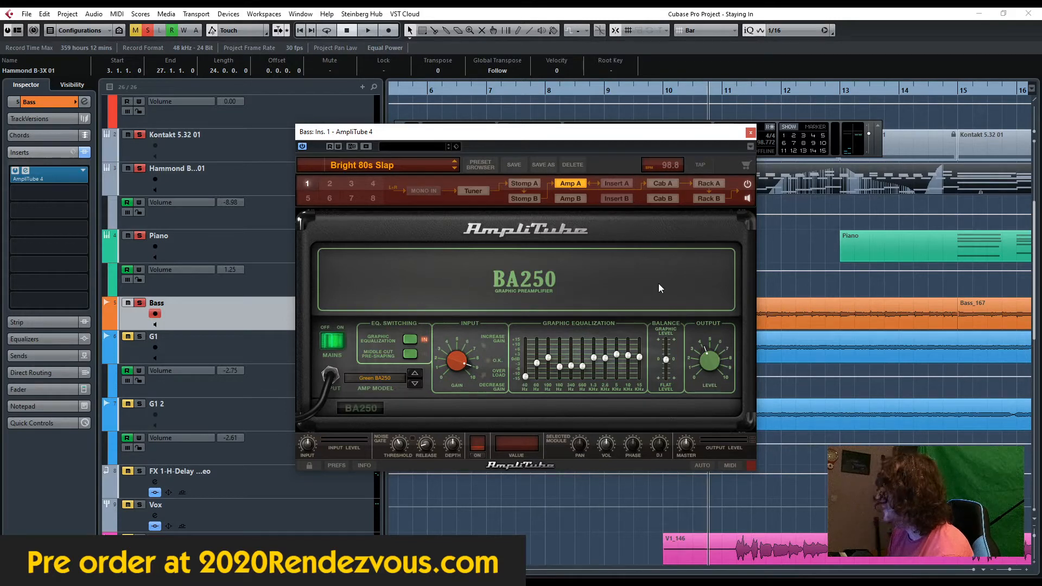
pyautogui.click(659, 185)
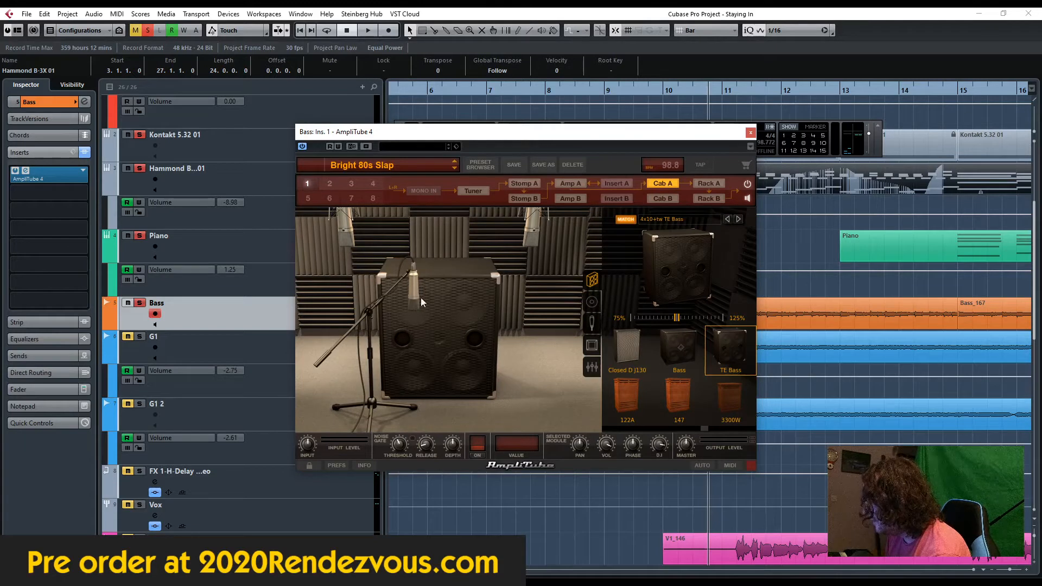
pyautogui.click(591, 367)
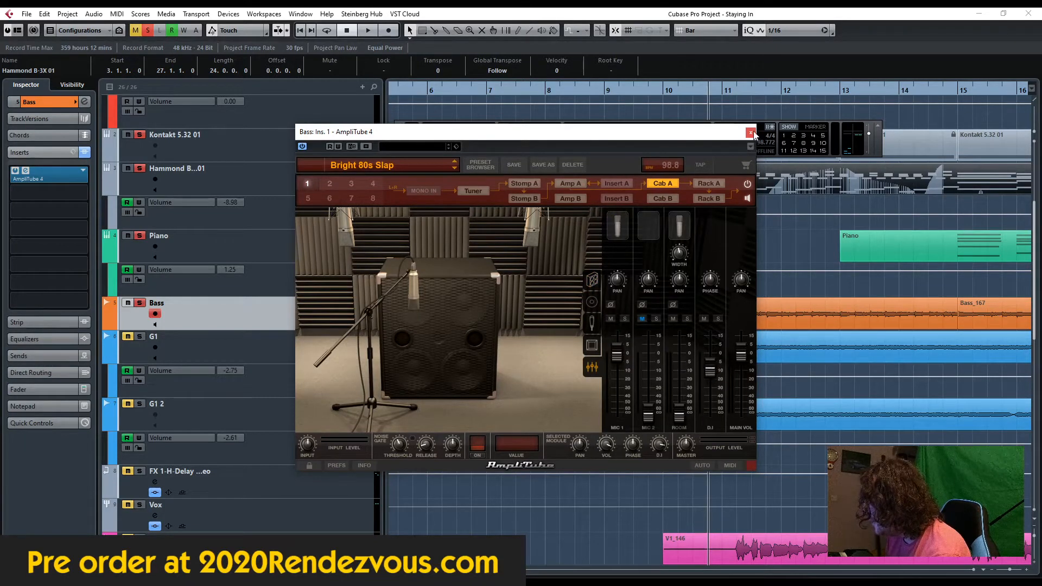
pyautogui.click(750, 132)
# Step: Unsolo the Piano, Hammond and Kontakt tracks and play only the bass and drums from around bar 10
pyautogui.click(140, 236)
pyautogui.click(139, 168)
pyautogui.click(139, 135)
pyautogui.press('space')
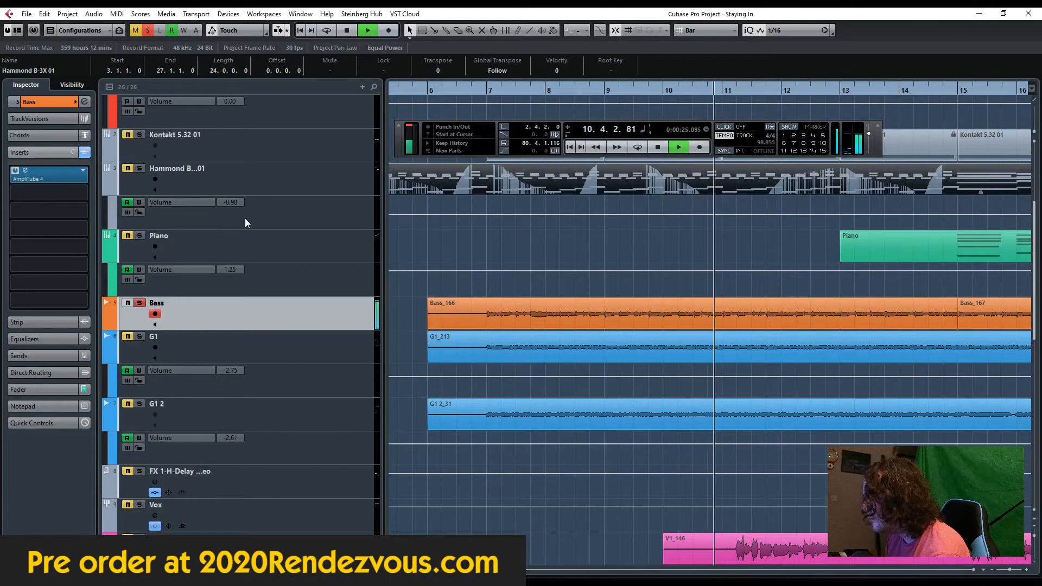
pyautogui.scroll(3, 245, 223)
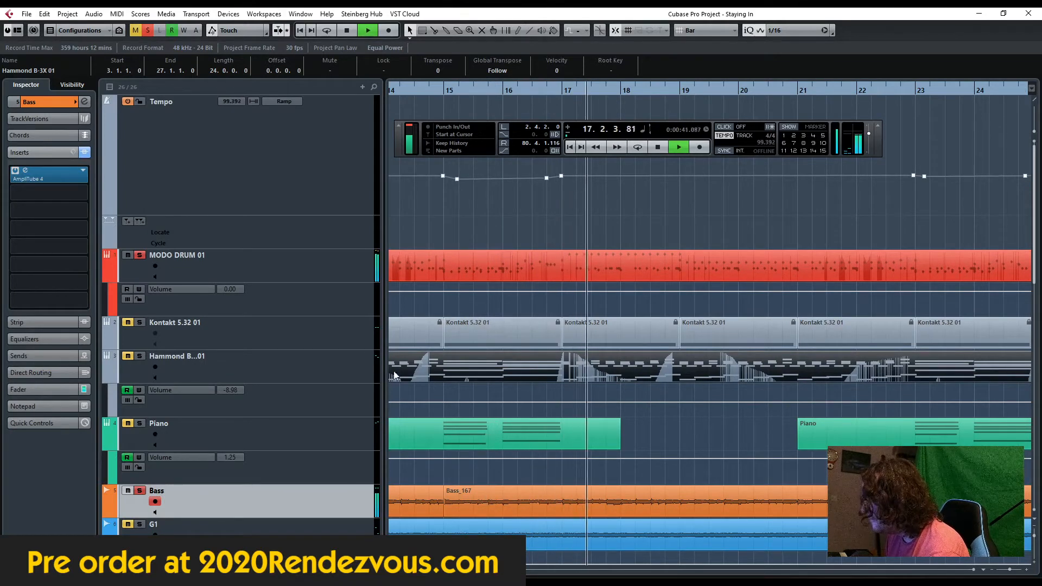
# Step: Listen to the soloed bass and drums while looking over the tracks, and stop playback around bar 18
pyautogui.scroll(-6, 490, 379)
pyautogui.scroll(3, 491, 380)
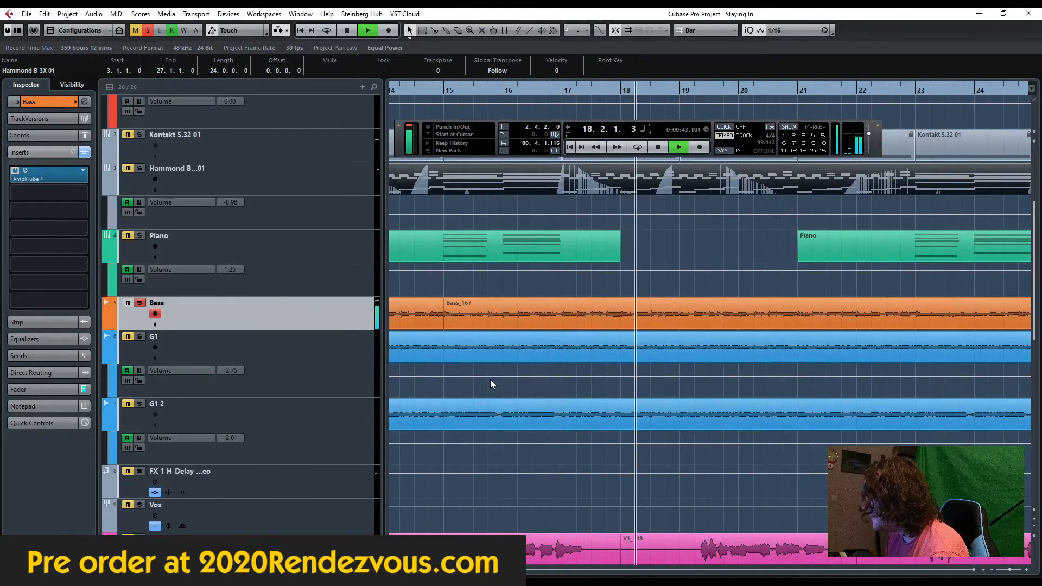
pyautogui.scroll(2, 490, 379)
pyautogui.press('space')
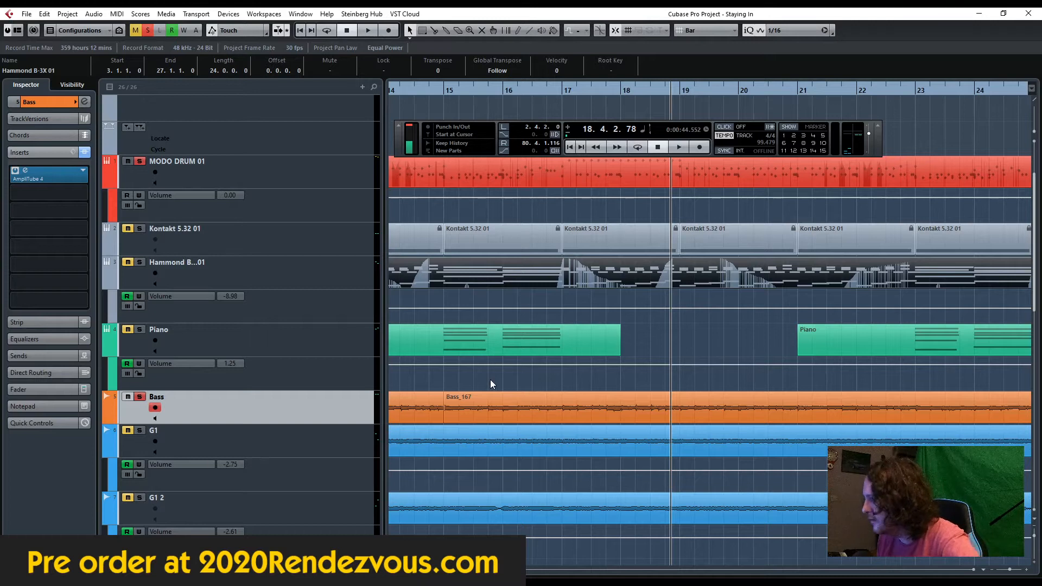
# Step: Return the playhead to just before bar 3 and unsolo the Bass and MODO DRUM 01 tracks
pyautogui.click(572, 148)
pyautogui.click(498, 90)
pyautogui.click(504, 129)
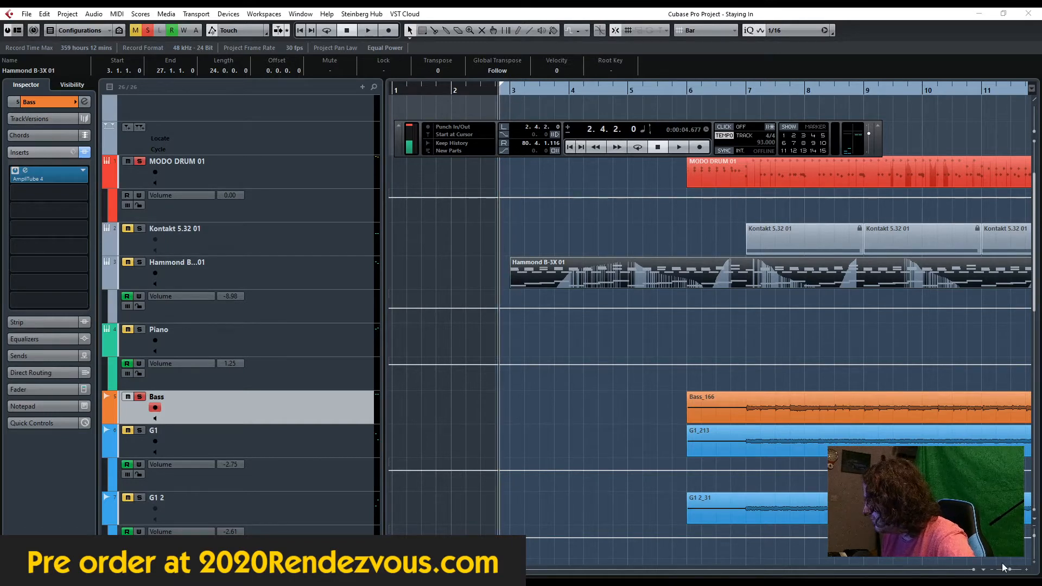
pyautogui.moveTo(1010, 572); pyautogui.dragTo(1007, 574)
pyautogui.scroll(-3, 711, 409)
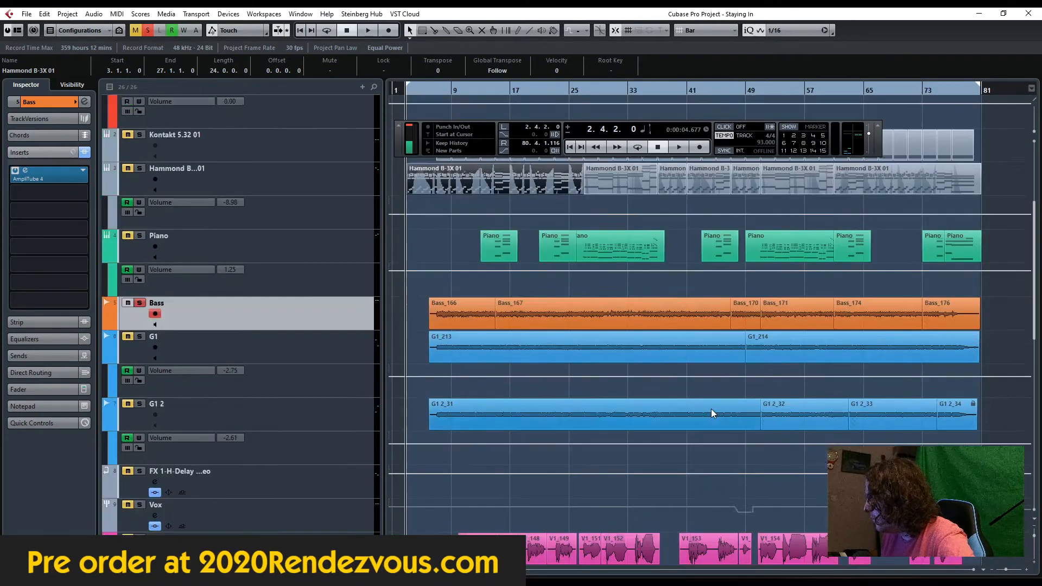
pyautogui.scroll(3, 710, 408)
pyautogui.click(139, 396)
pyautogui.click(141, 161)
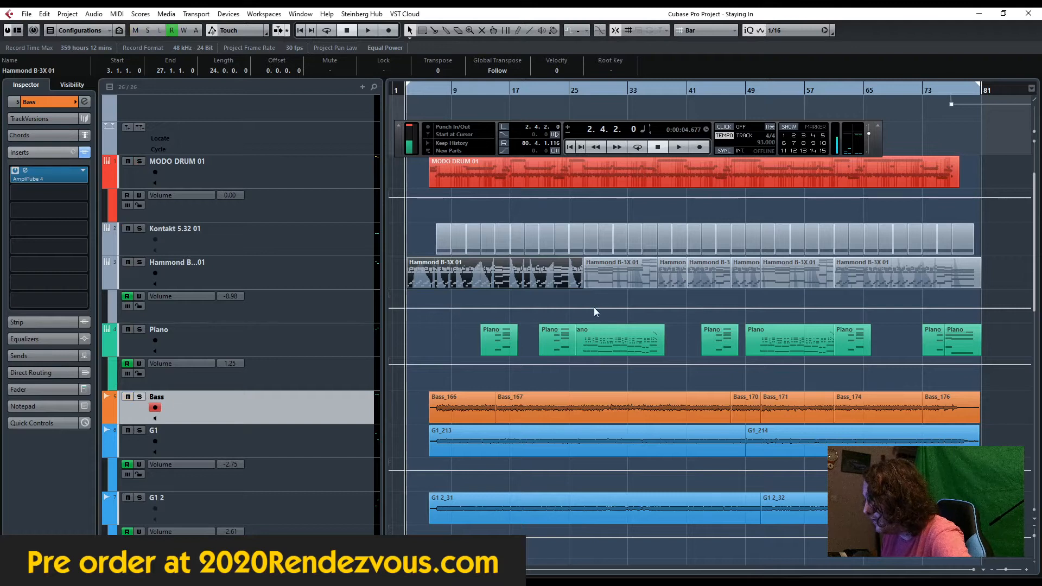
# Step: Solo the G1 and G1 2 guitar tracks, play them from bar 6 and stop around bar 7
pyautogui.scroll(2, 593, 307)
pyautogui.scroll(-5, 592, 308)
pyautogui.scroll(2, 588, 311)
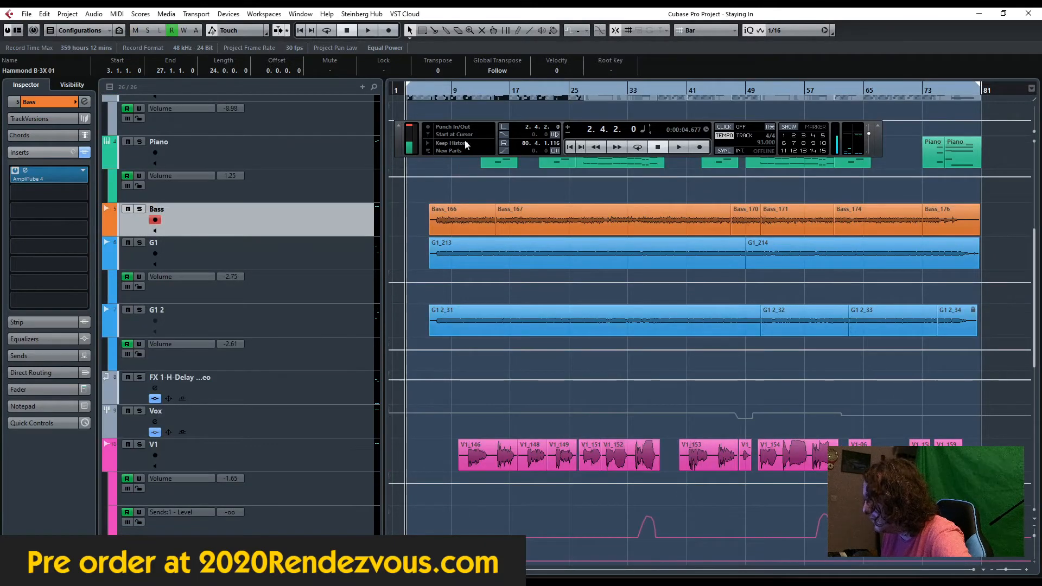
pyautogui.click(428, 91)
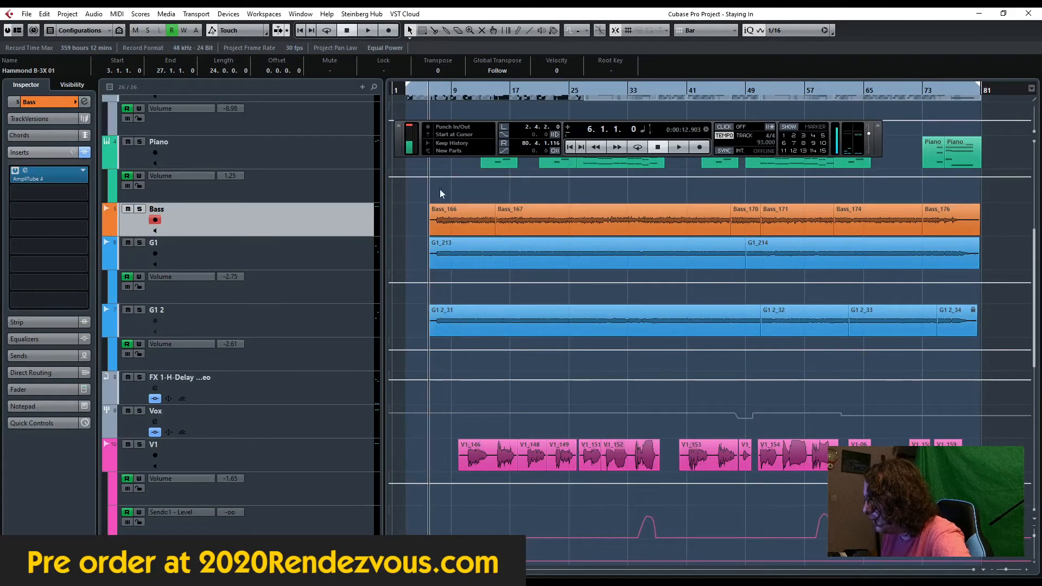
pyautogui.click(139, 243)
pyautogui.click(139, 310)
pyautogui.press('space')
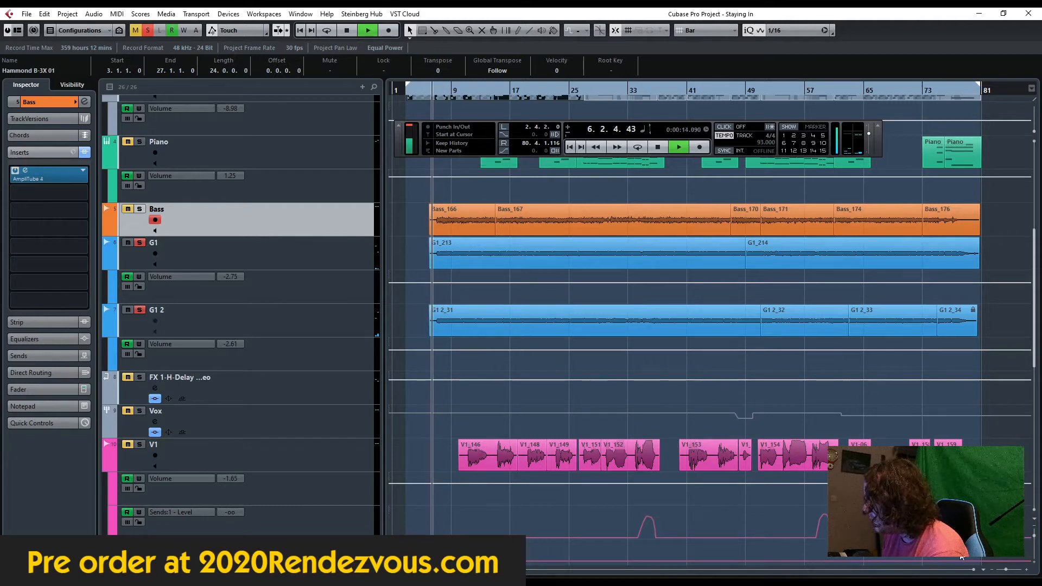
pyautogui.moveTo(1006, 569); pyautogui.dragTo(1010, 569)
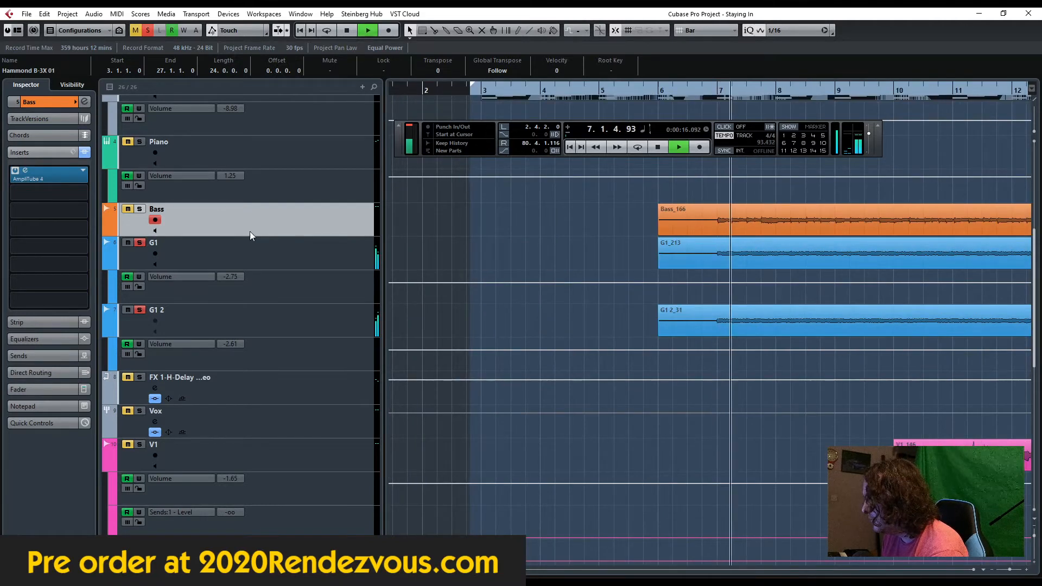
pyautogui.press('space')
# Step: Open the G1 track's AmpliTube 4 insert, examine its Brit 8000 amp, Cab A and microphone mixer, and close the plugin
pyautogui.click(266, 256)
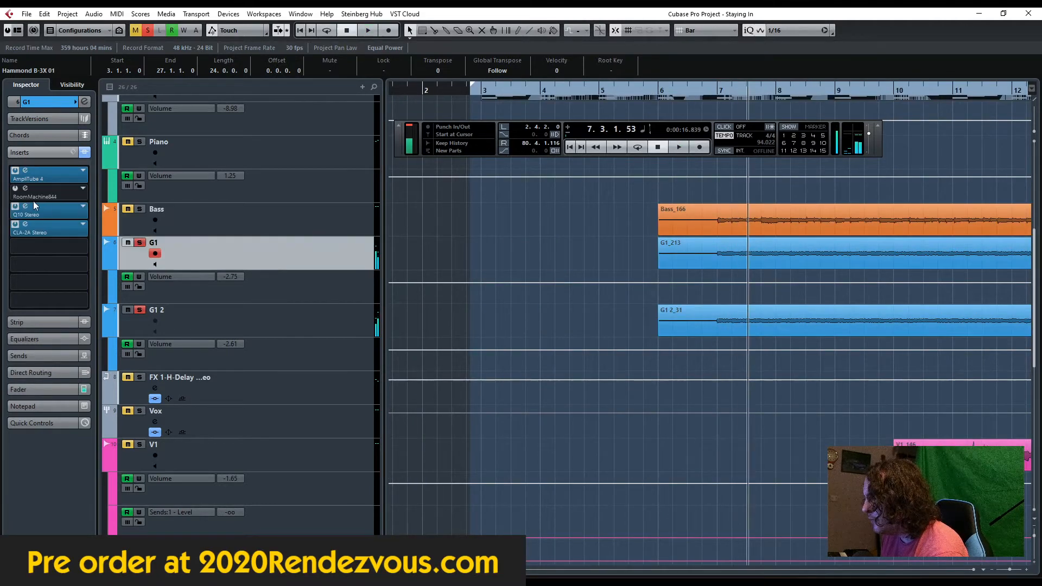
pyautogui.click(25, 170)
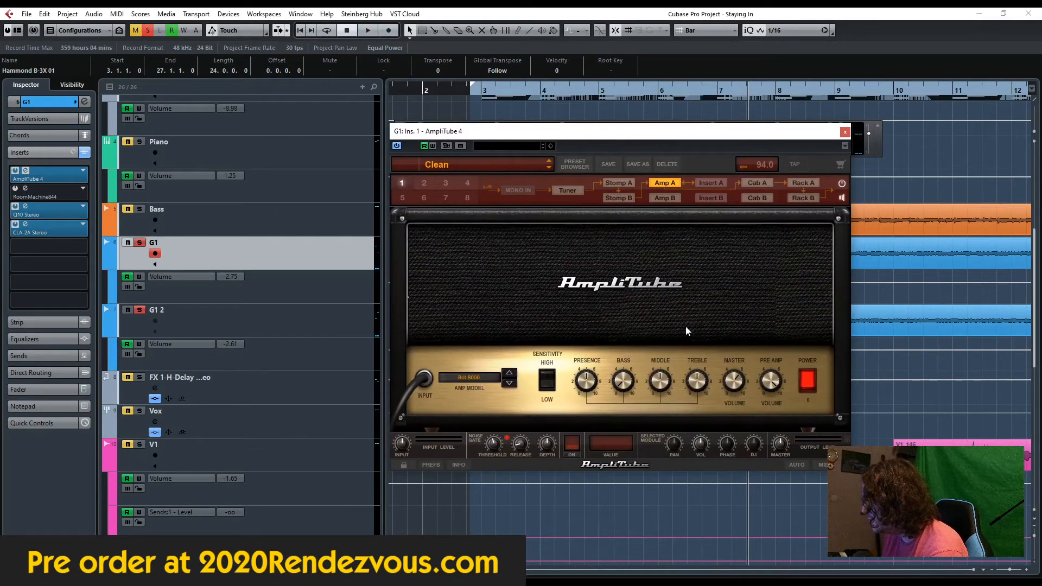
pyautogui.click(759, 184)
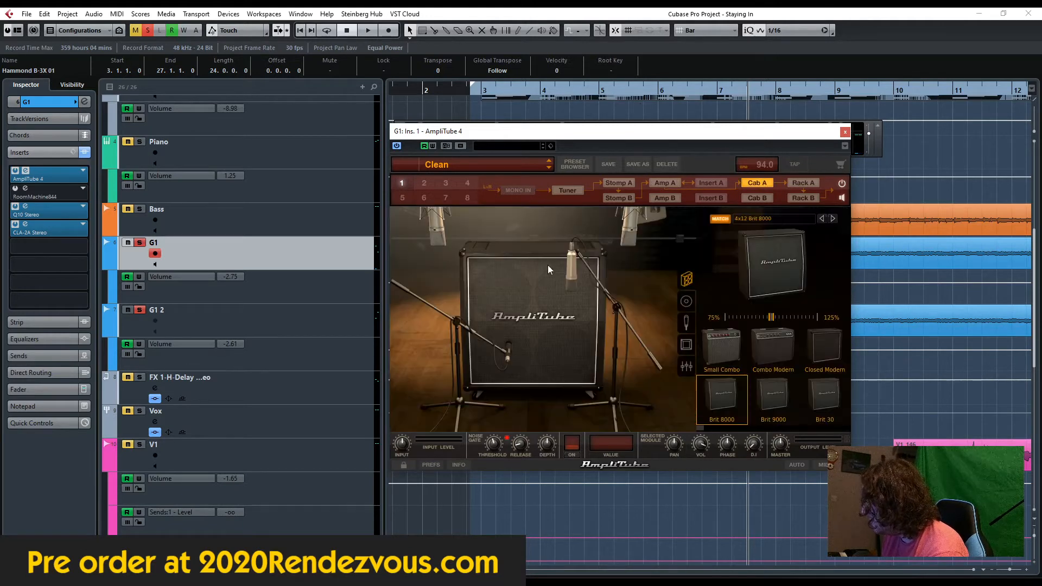
pyautogui.click(686, 367)
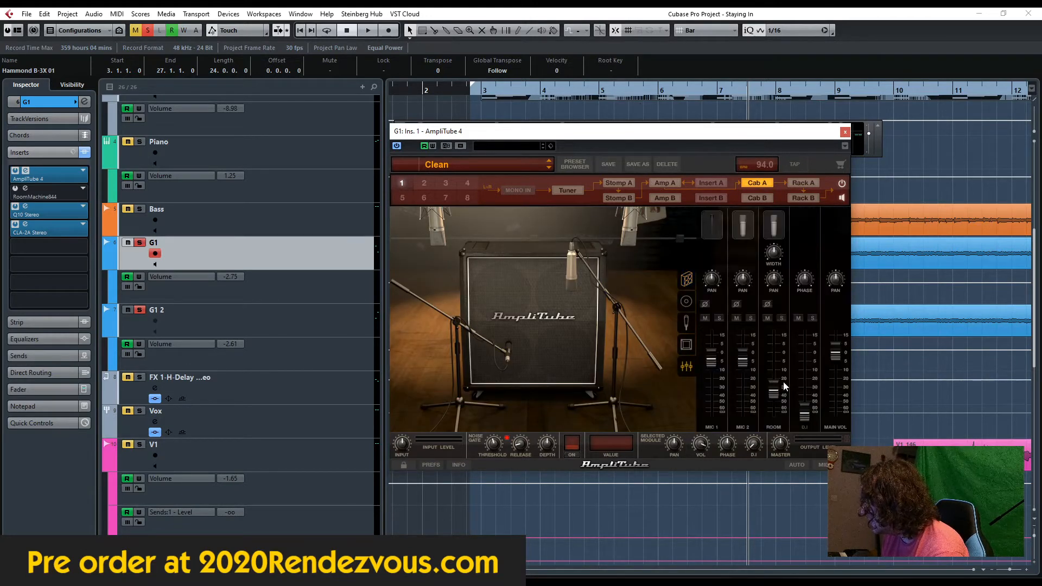
pyautogui.click(845, 131)
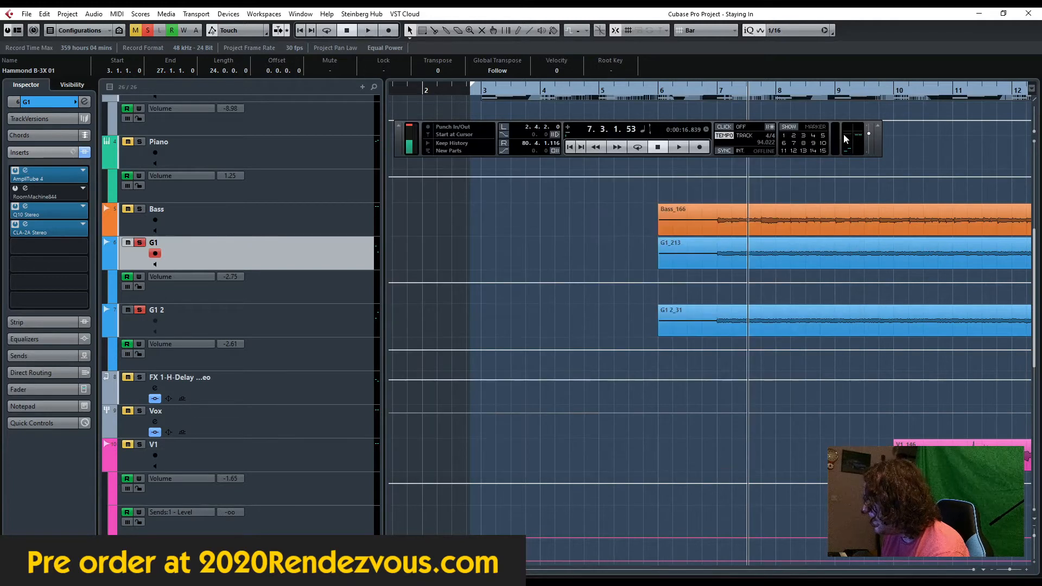
# Step: Place the playhead at bar 7 and highlight the G1_213 clip followed by the G1 2_31 clip
pyautogui.click(714, 92)
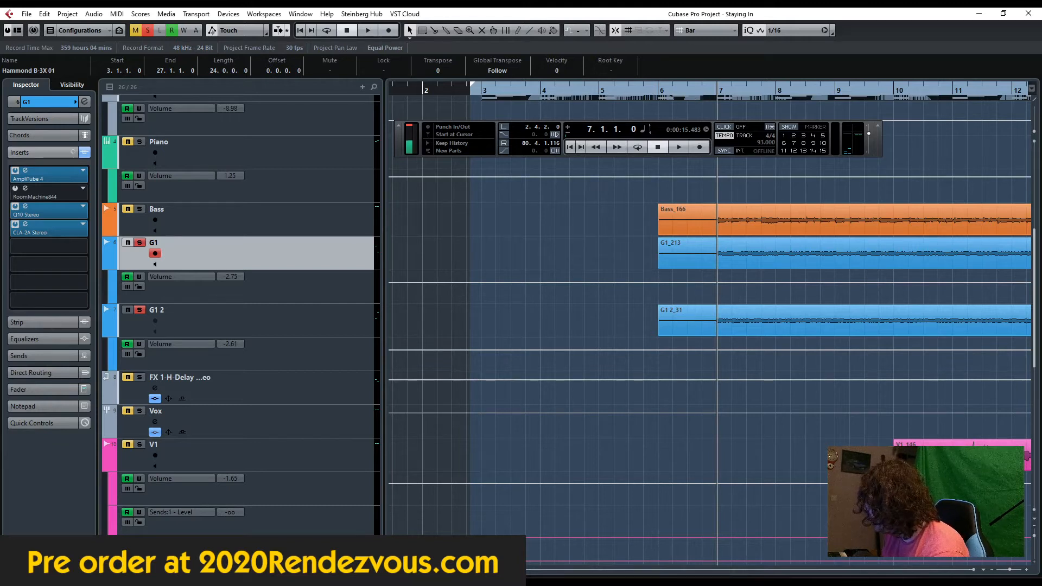
pyautogui.scroll(-3, 773, 271)
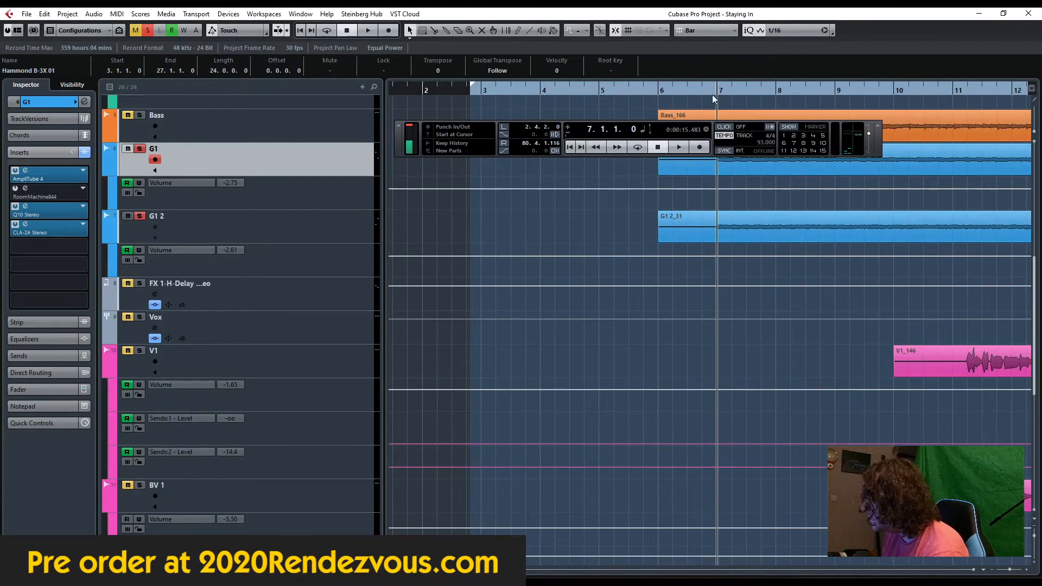
pyautogui.scroll(9, 651, 282)
pyautogui.click(730, 444)
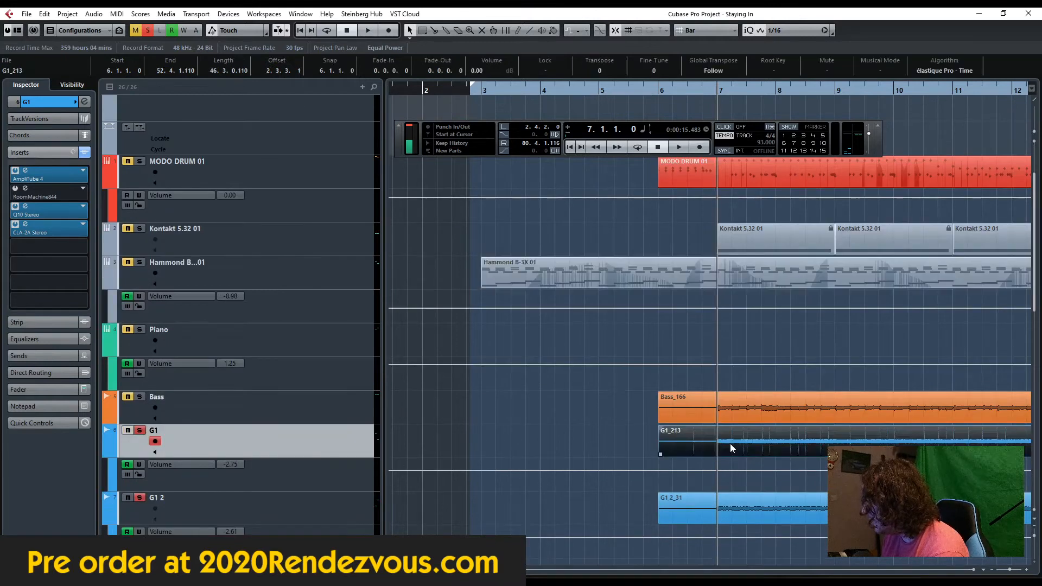
pyautogui.scroll(-3, 731, 443)
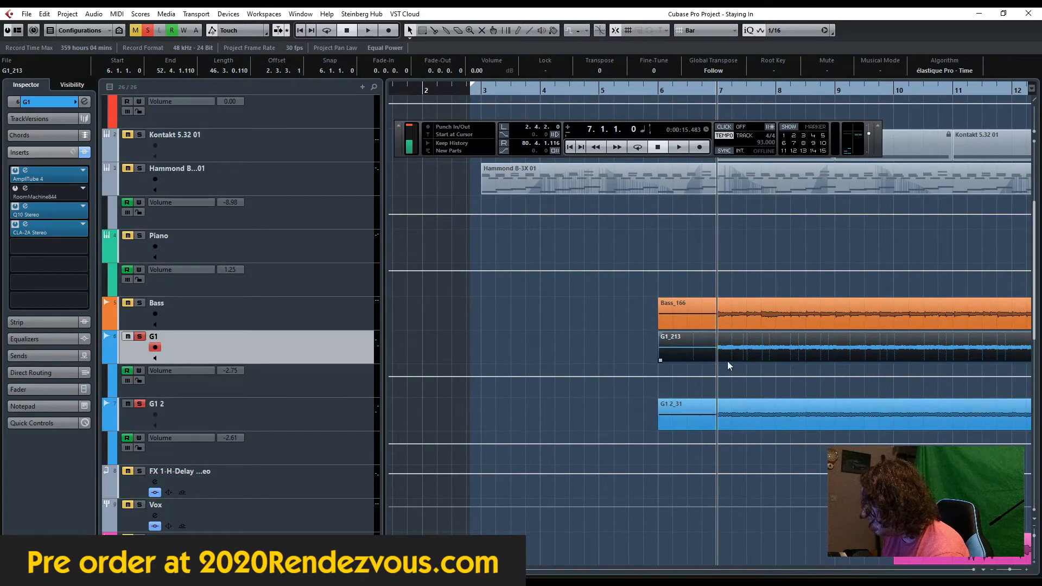
pyautogui.click(722, 415)
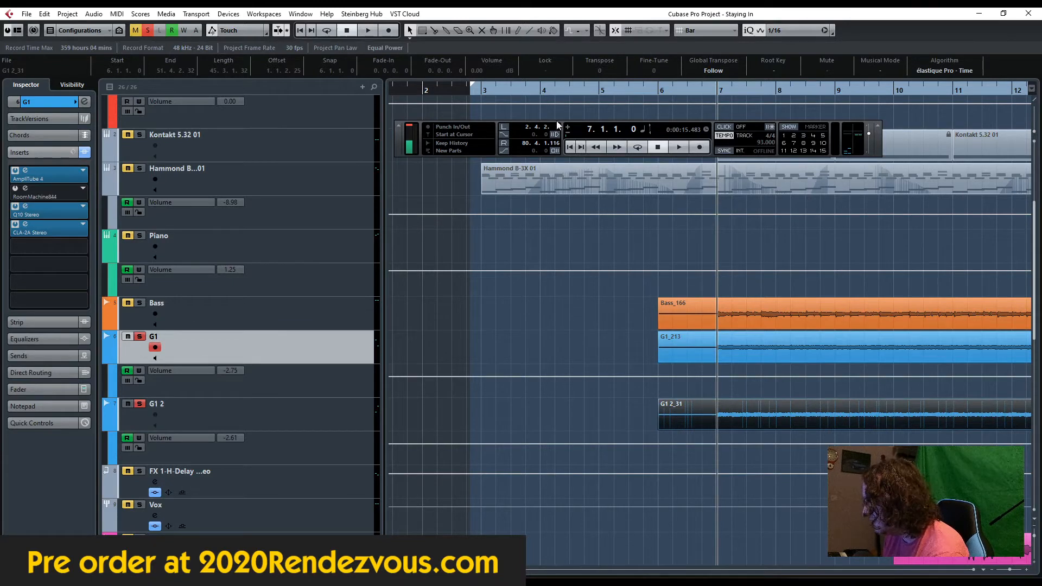
# Step: Play the two soloed guitar tracks from bar 7 and stop around bar 10
pyautogui.click(705, 88)
pyautogui.press('space')
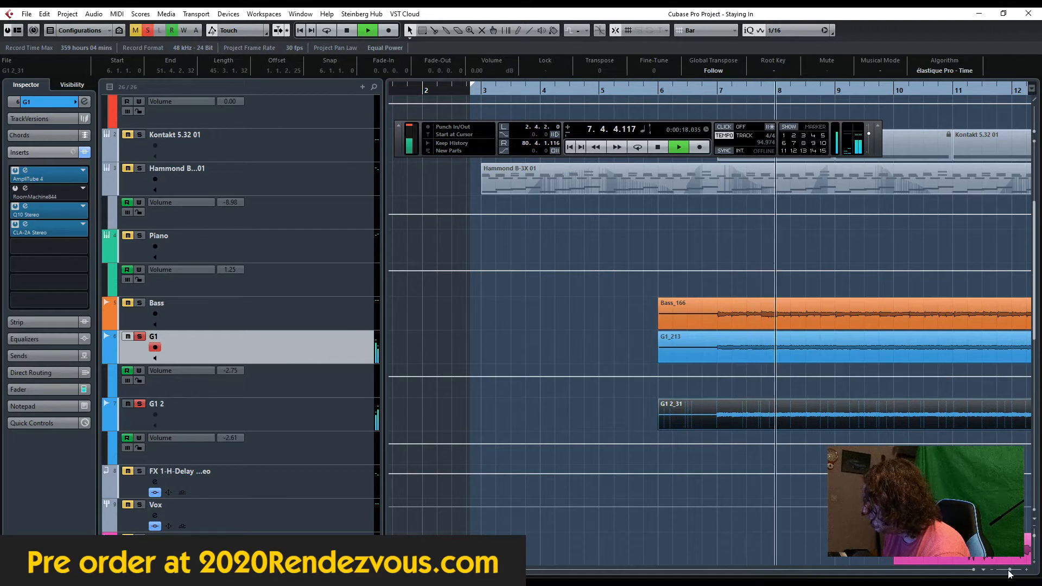
pyautogui.moveTo(1009, 573); pyautogui.dragTo(1006, 571)
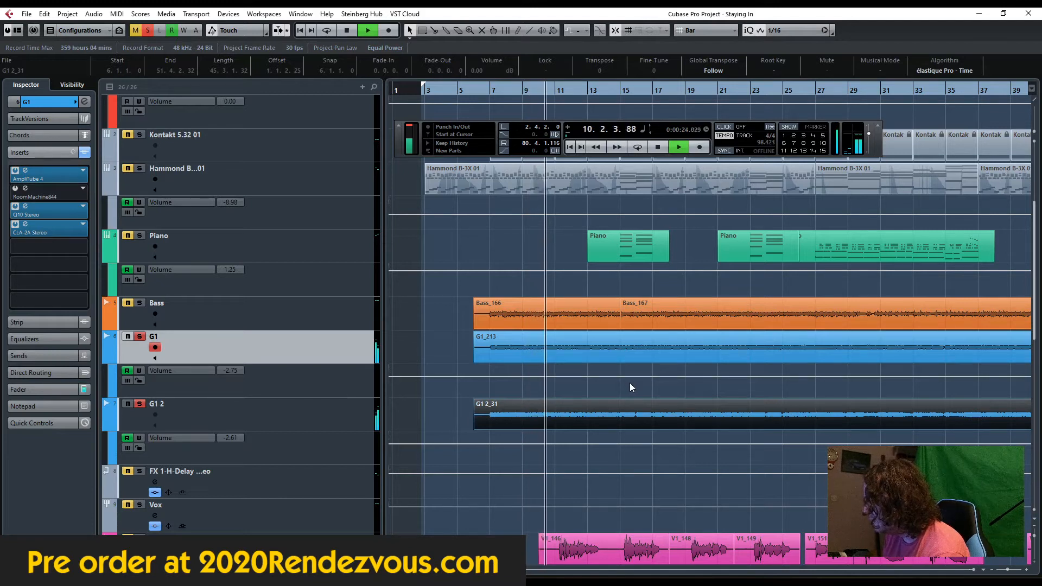
pyautogui.press('space')
# Step: Clear all track solos and look over the V1 and BV 1 vocal clips across the whole song
pyautogui.click(149, 32)
pyautogui.scroll(-5, 524, 382)
pyautogui.scroll(2, 524, 381)
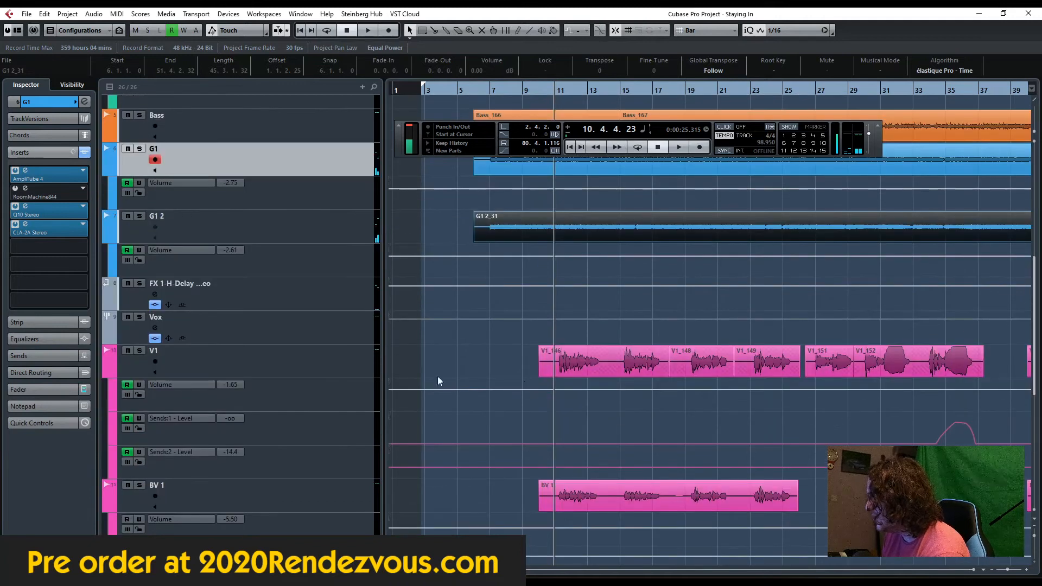
pyautogui.scroll(-3, 507, 372)
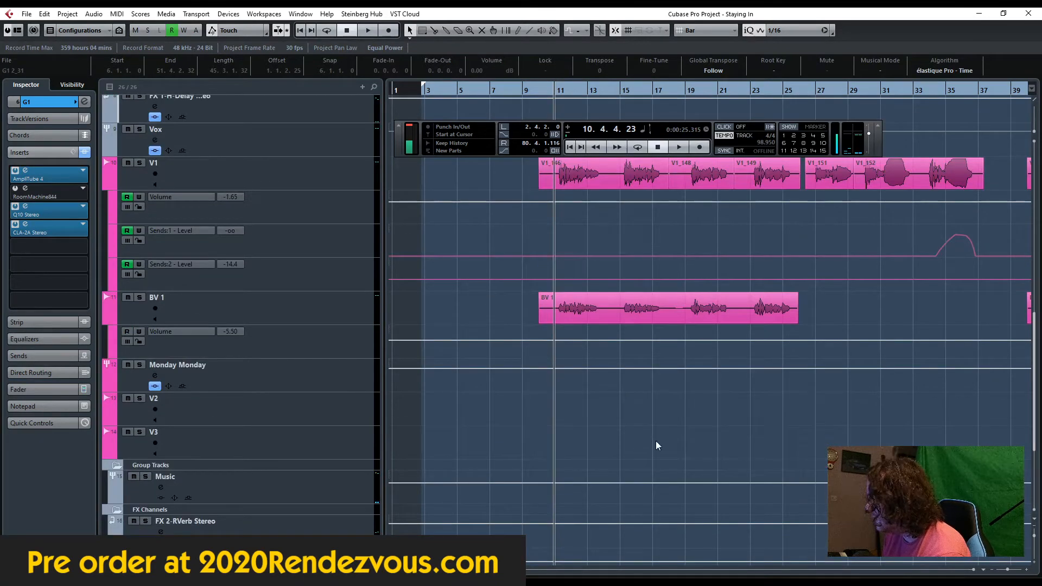
pyautogui.press('g')
pyautogui.press('g')
pyautogui.press('g')
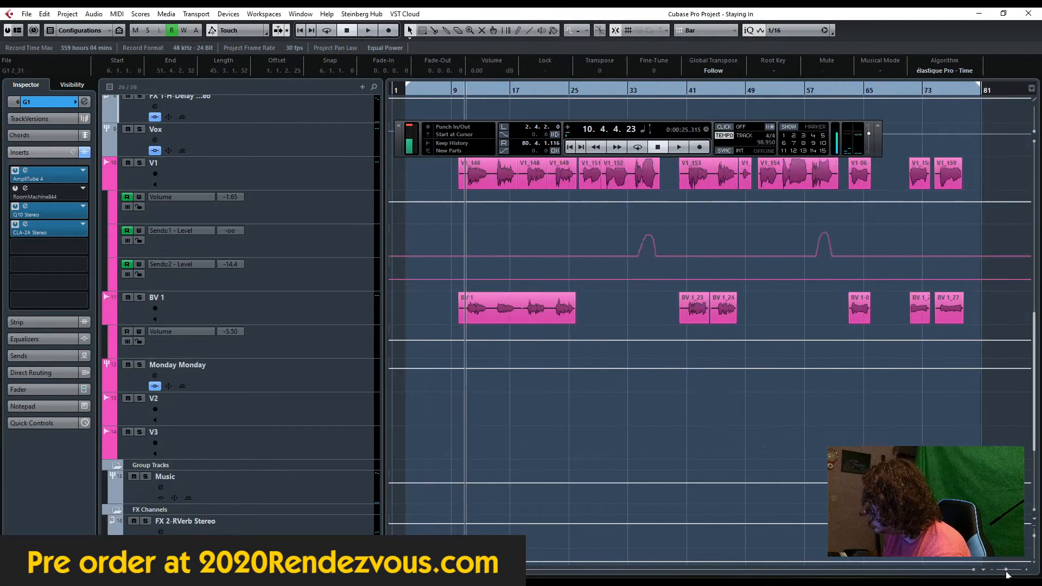
pyautogui.scroll(3, 745, 402)
pyautogui.scroll(-2, 746, 402)
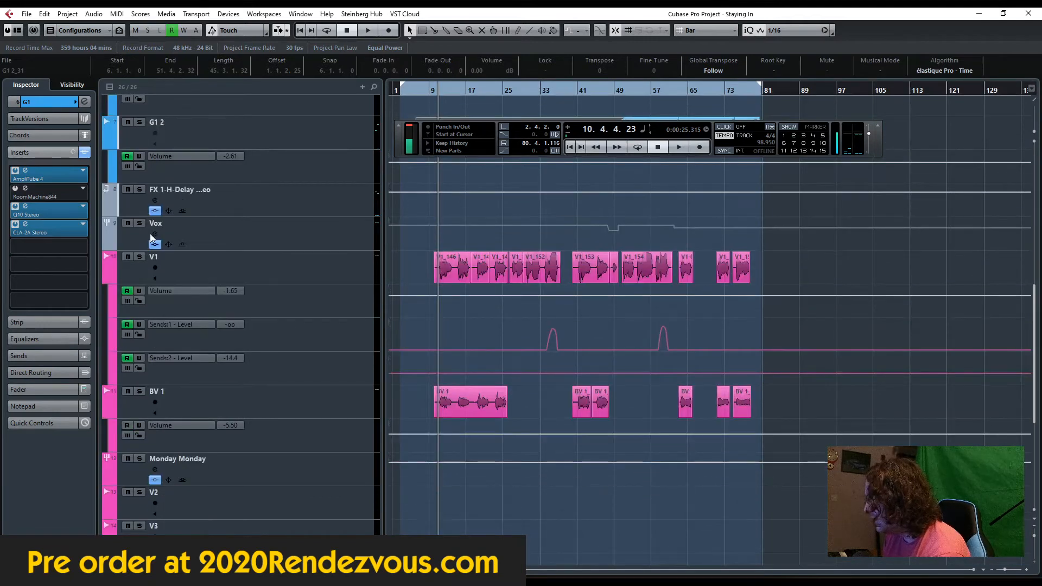
# Step: Solo the V1 track and play from around bar 10, add BV 1 to the solo, and stop around bar 17
pyautogui.click(141, 256)
pyautogui.press('space')
pyautogui.click(141, 390)
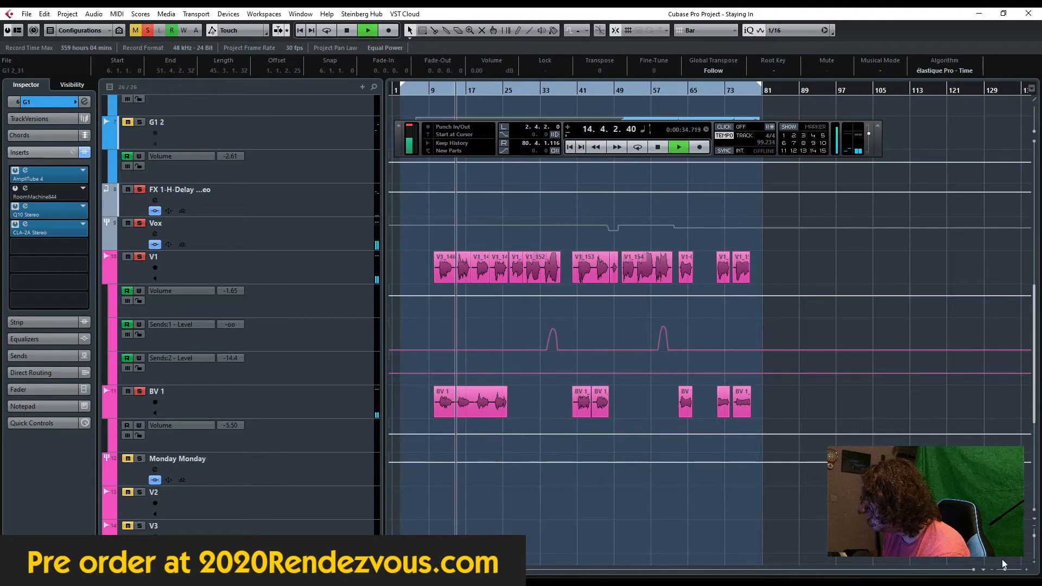
pyautogui.moveTo(1005, 572); pyautogui.dragTo(1011, 570)
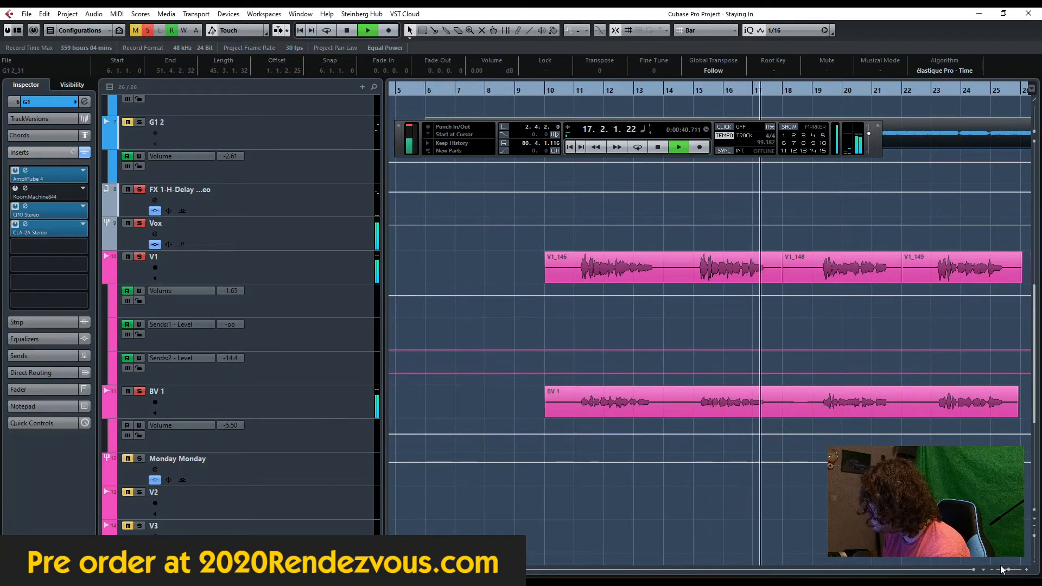
pyautogui.press('space')
# Step: Place the playhead at bar 11 and review the insert lists of the Vox group track and the V1 track
pyautogui.click(288, 230)
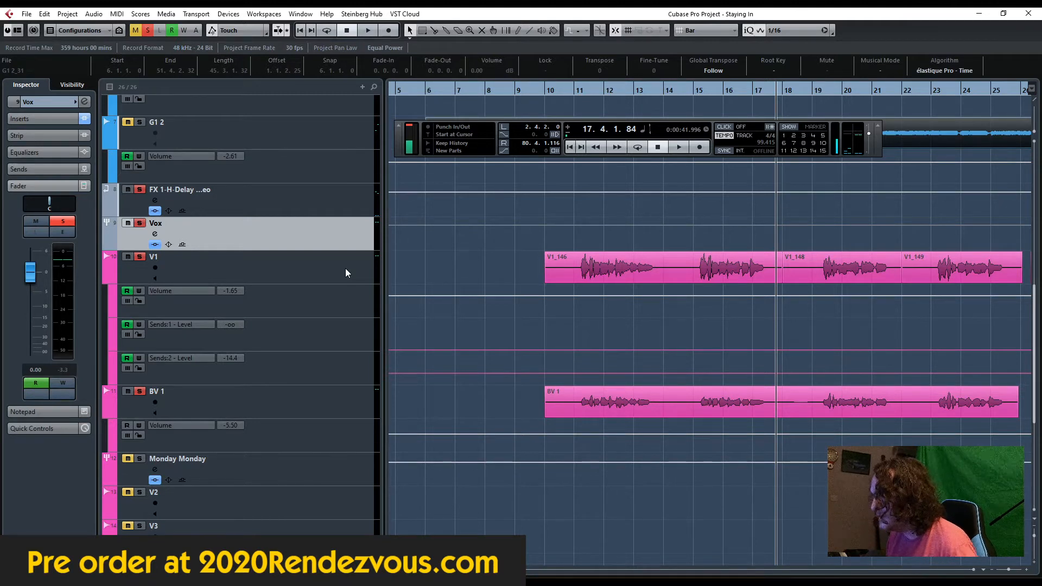
pyautogui.click(568, 94)
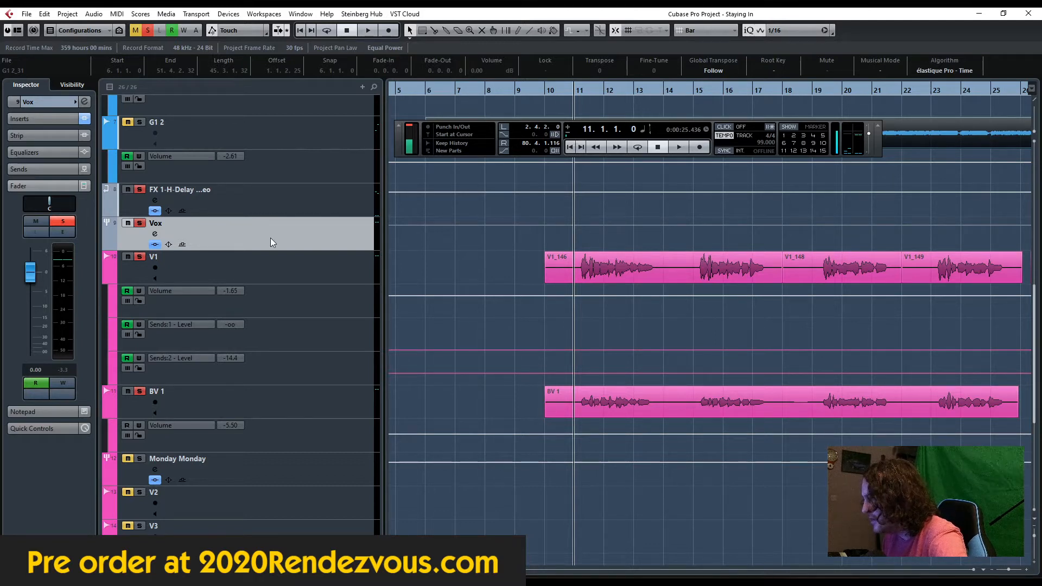
pyautogui.click(298, 262)
pyautogui.click(302, 239)
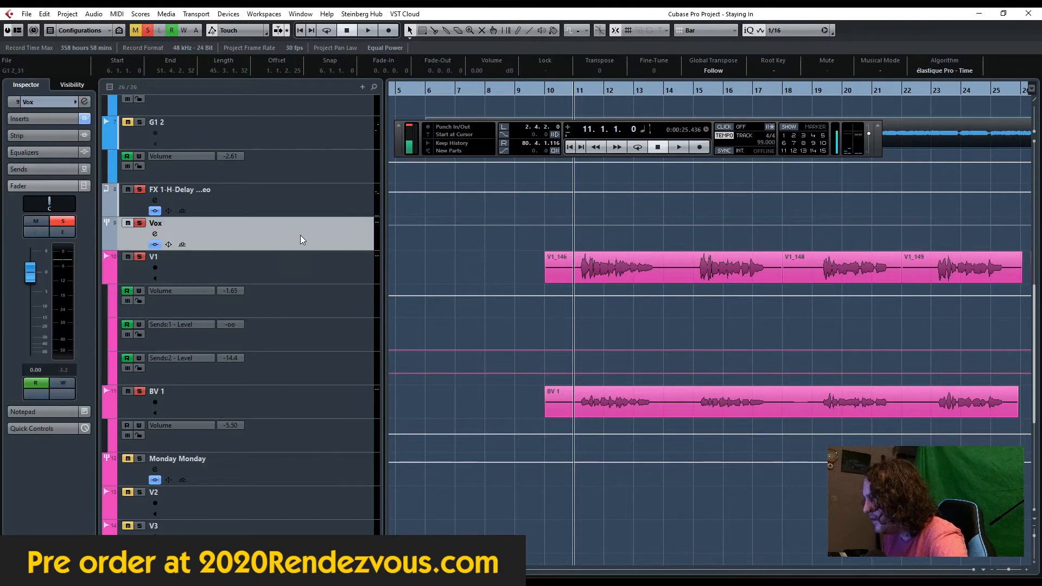
pyautogui.click(55, 117)
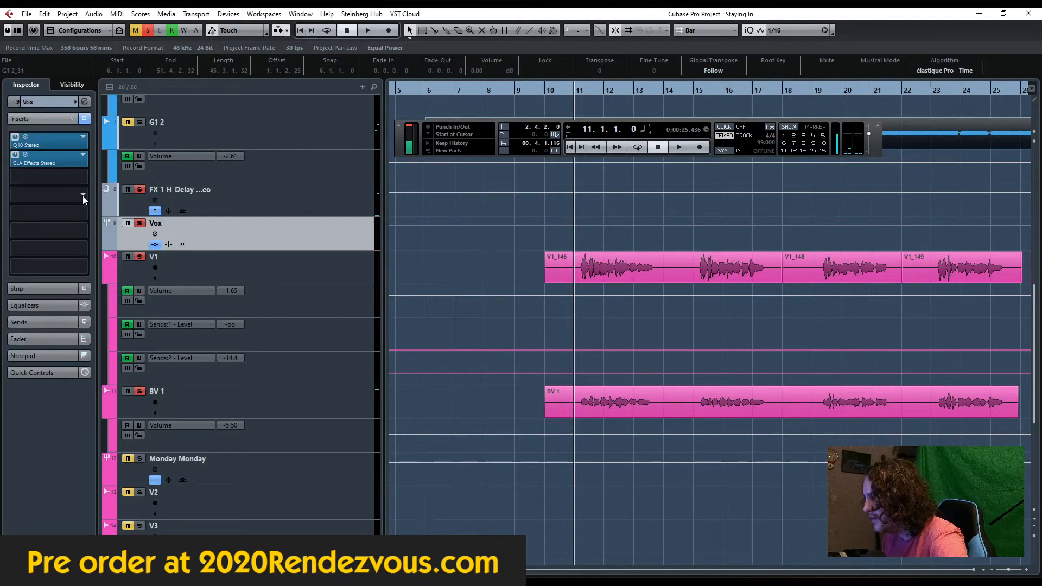
pyautogui.click(233, 276)
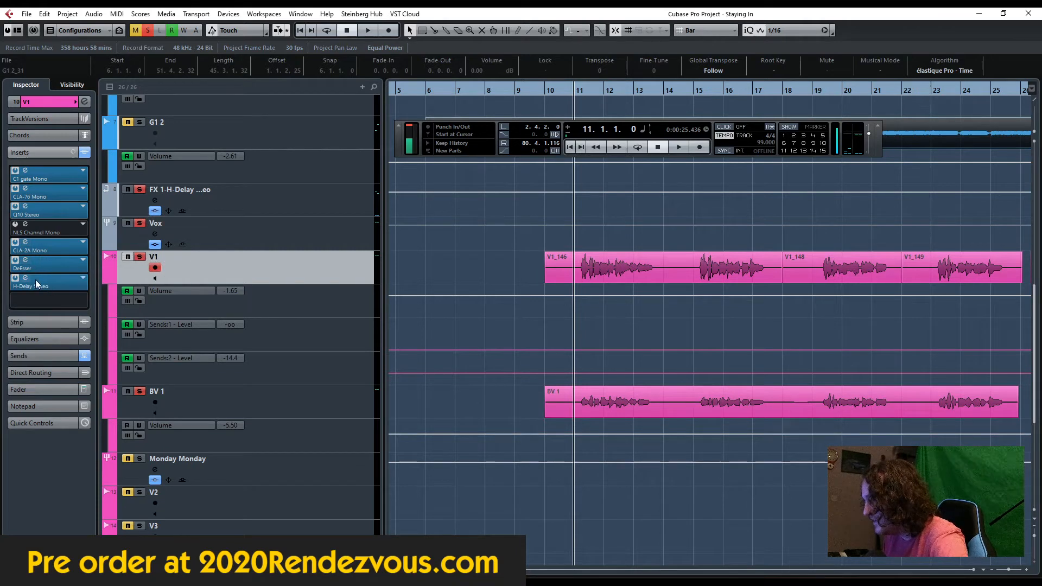
# Step: Open the Vox track's CLA Effects Stereo insert and move its window clear of the vocal clips
pyautogui.click(253, 232)
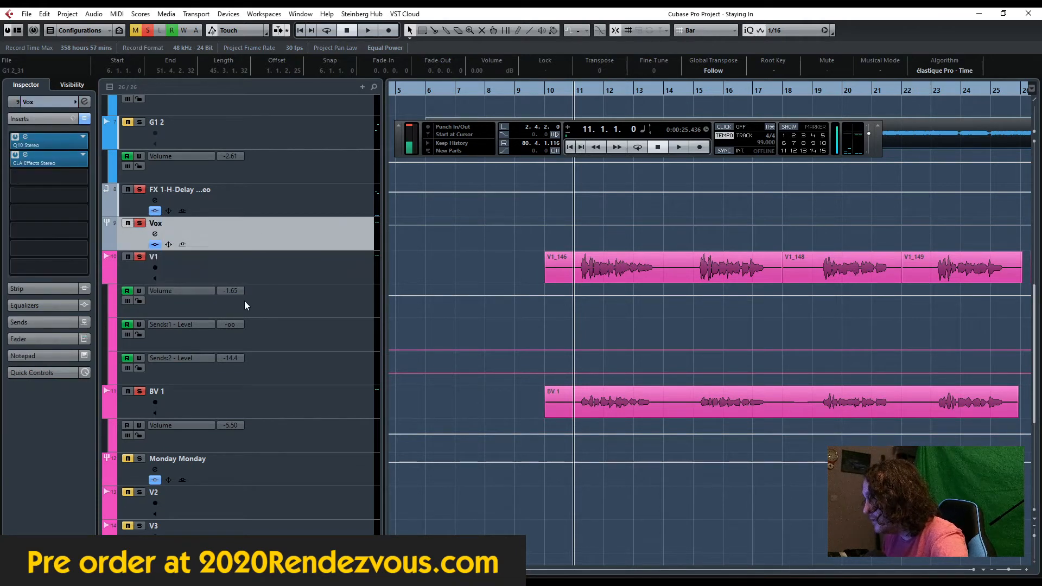
pyautogui.click(25, 155)
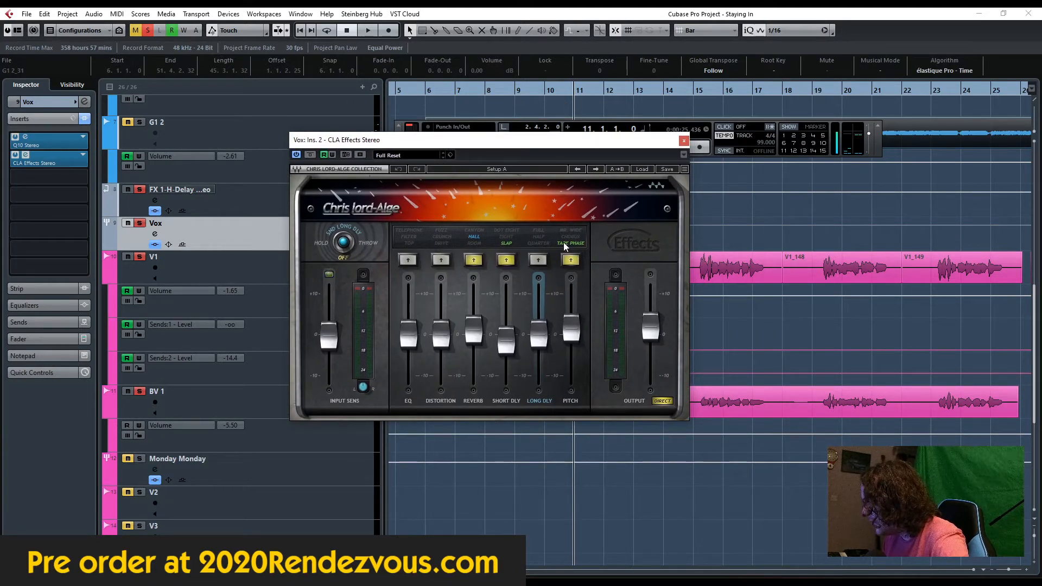
pyautogui.moveTo(616, 145); pyautogui.dragTo(455, 162)
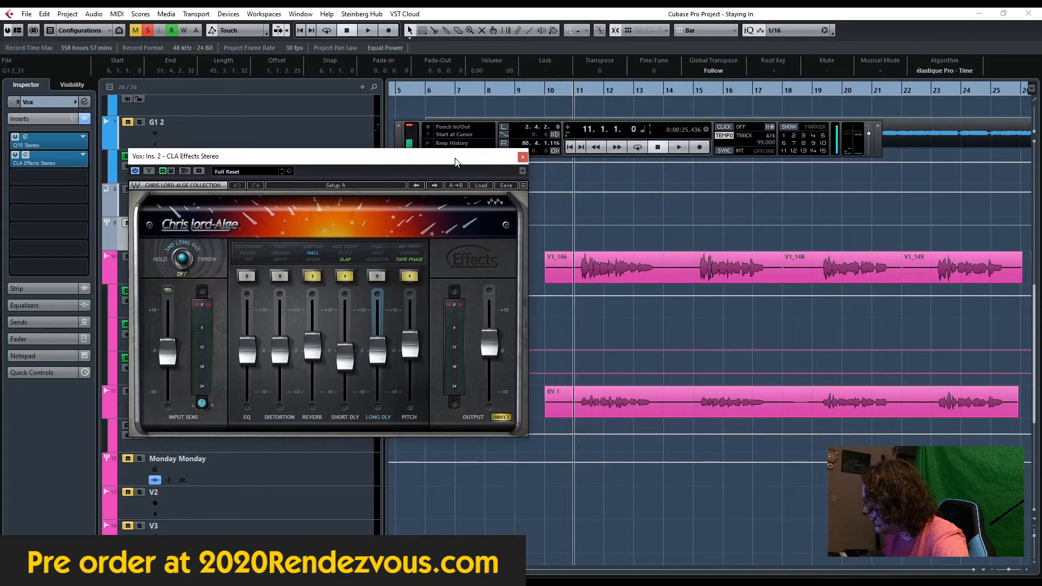
# Step: Close the CLA Effects window, clear all track mutes and solos, and play the full mix from bar 10
pyautogui.click(522, 157)
pyautogui.scroll(-4, 450, 385)
pyautogui.scroll(8, 454, 384)
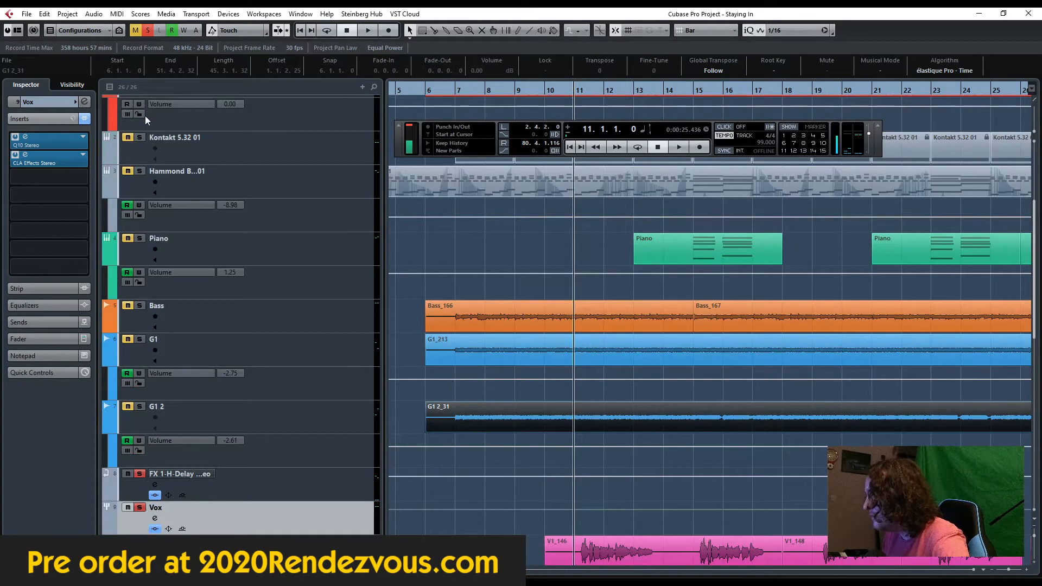
pyautogui.click(147, 32)
pyautogui.click(557, 92)
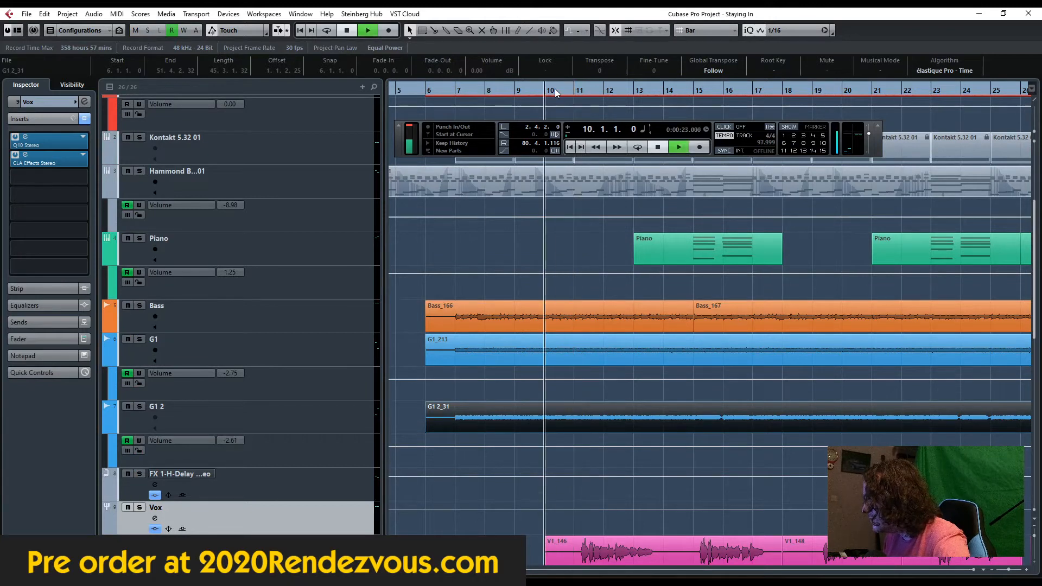
pyautogui.press('space')
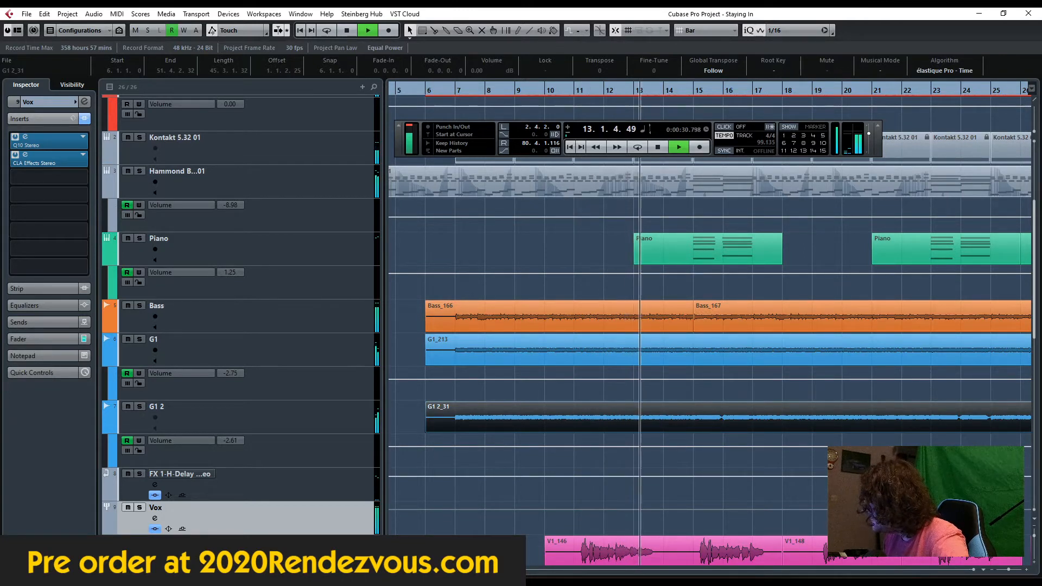
# Step: Follow the V1 and BV 1 clips and the V1 send automation during playback, and stop around bar 36
pyautogui.scroll(-5, 856, 302)
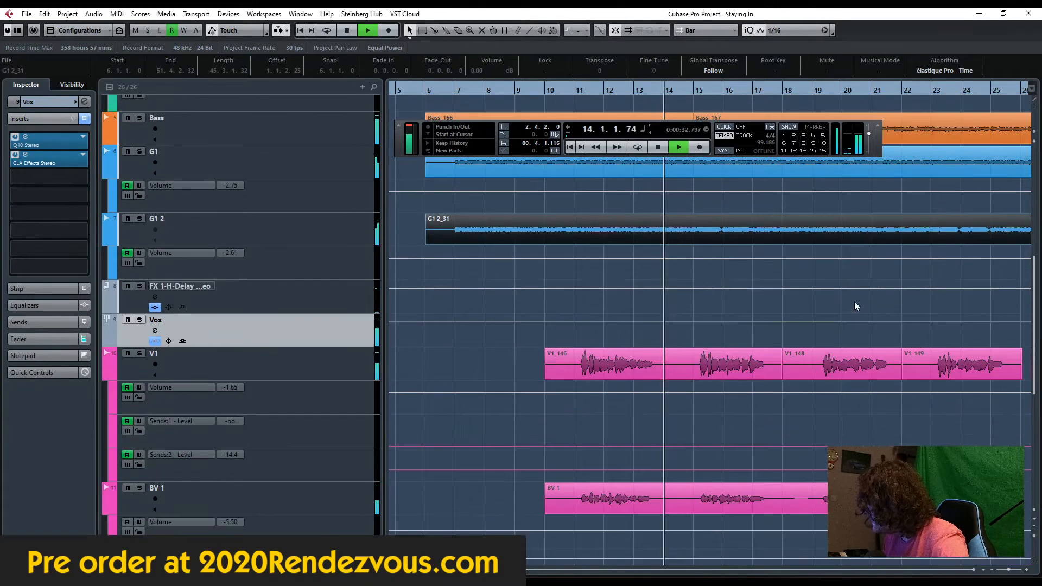
pyautogui.moveTo(1008, 571); pyautogui.dragTo(1006, 572)
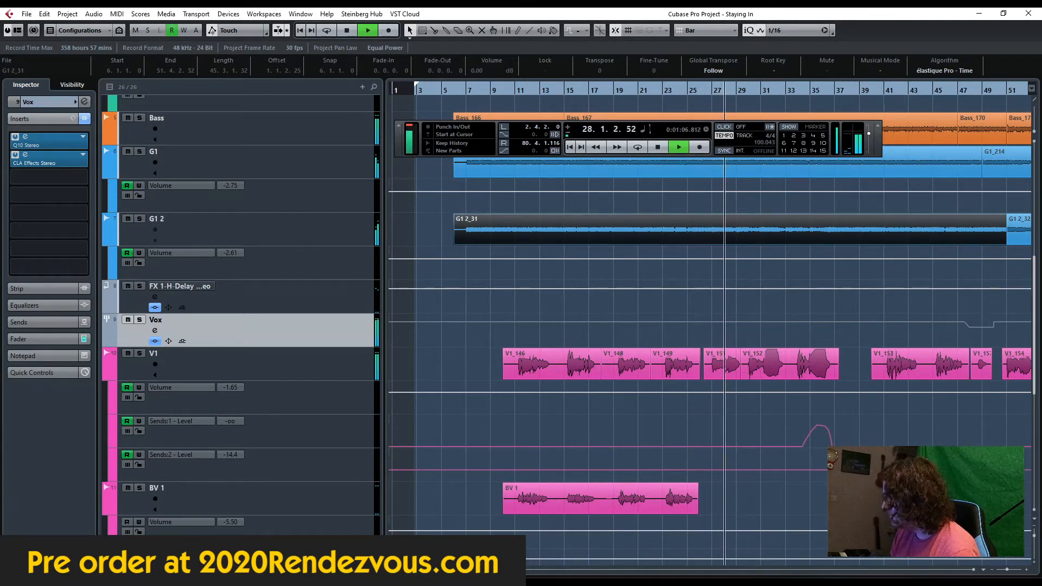
pyautogui.hscroll(6, 710, 336)
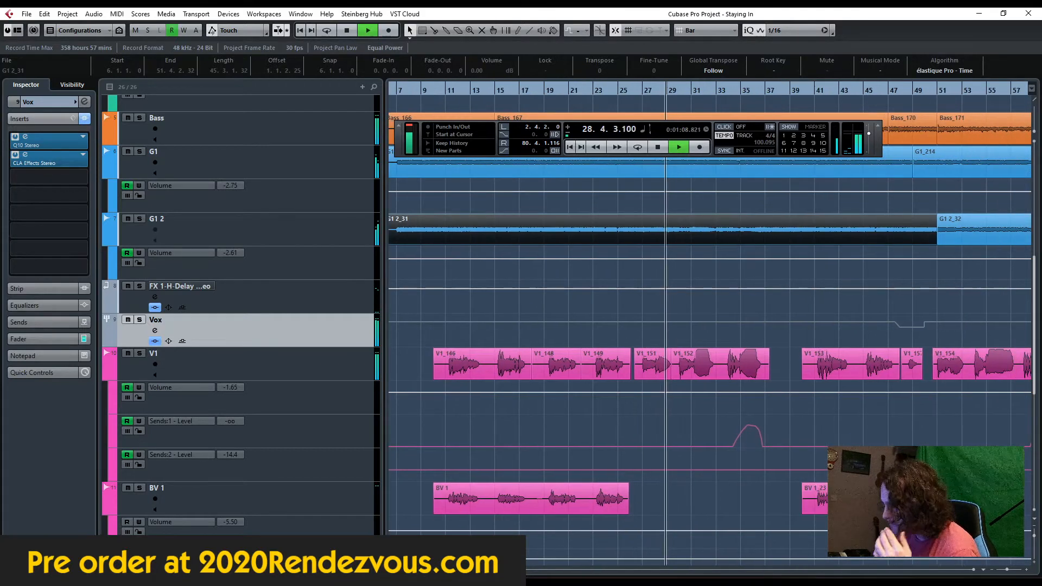
pyautogui.hscroll(2, 621, 374)
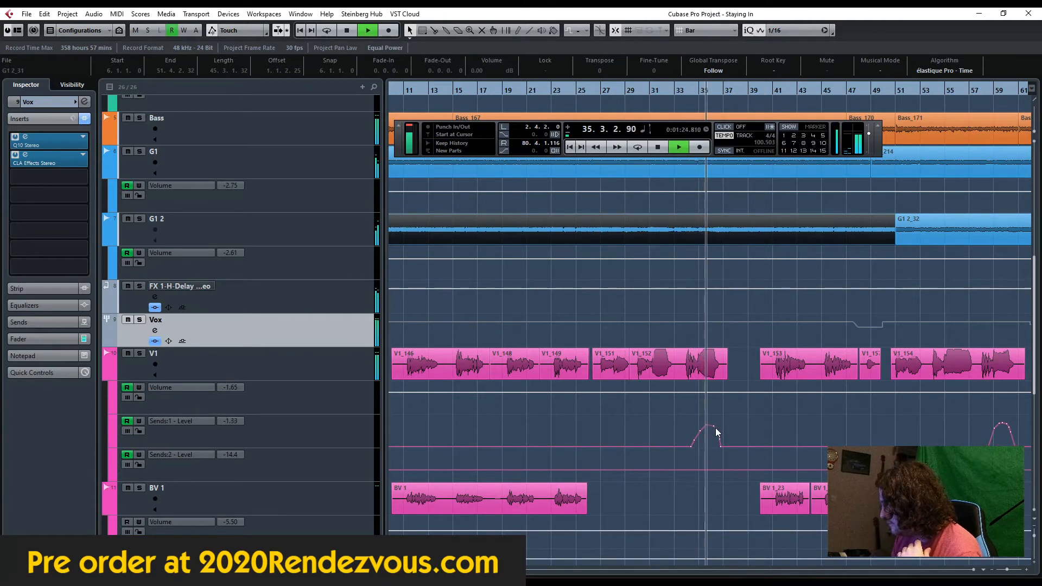
pyautogui.click(661, 151)
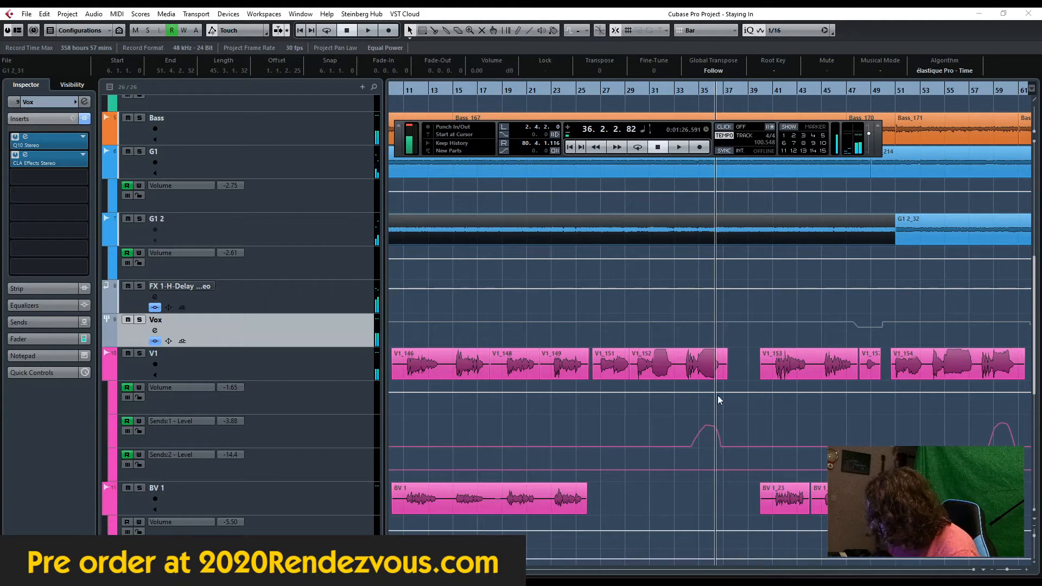
# Step: Select the V1_152 vocal clip, return the playhead to the project start and move the transport panel clear of the bass track
pyautogui.click(702, 374)
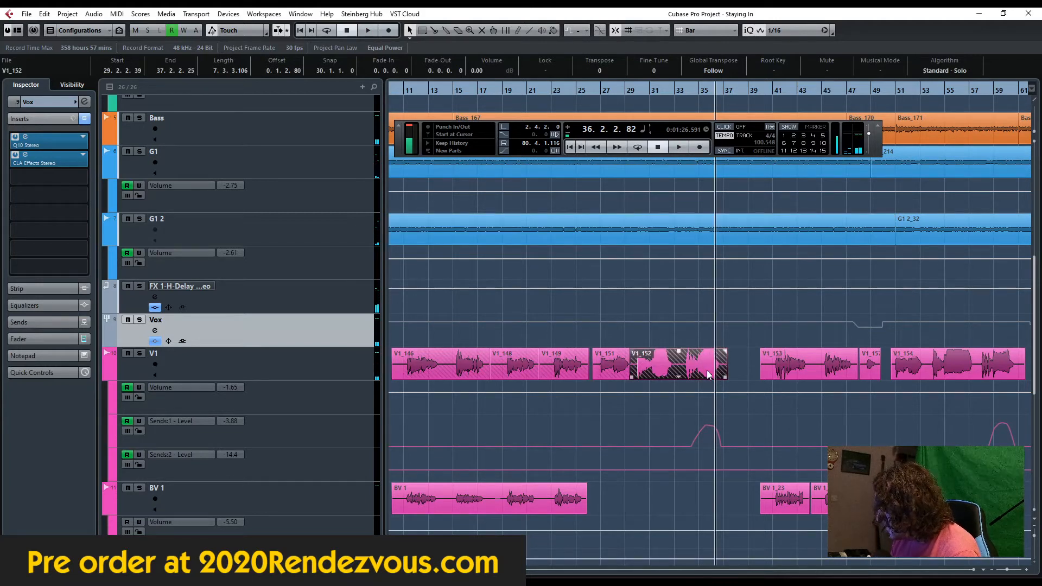
pyautogui.click(679, 90)
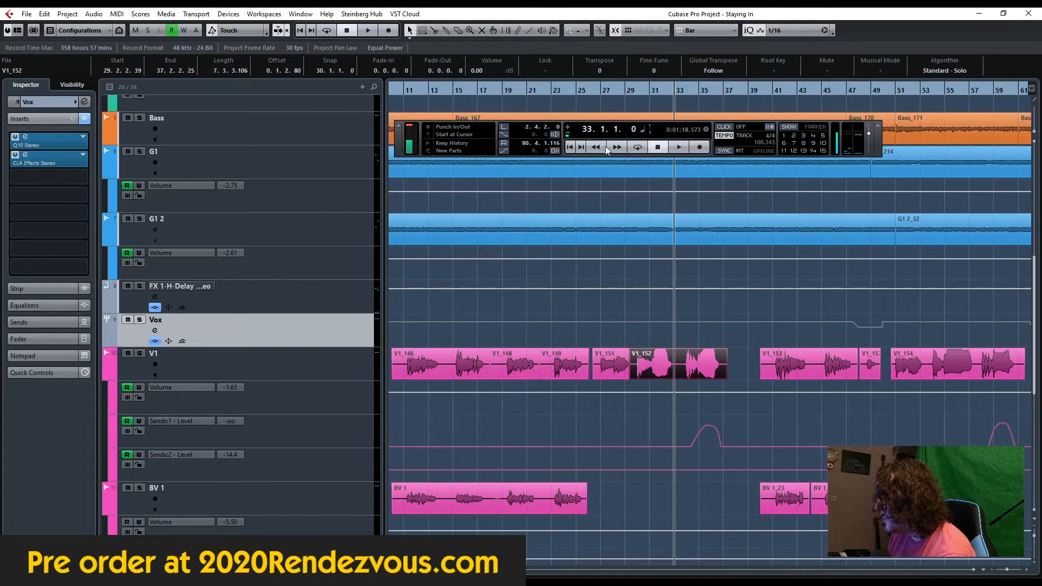
pyautogui.click(569, 145)
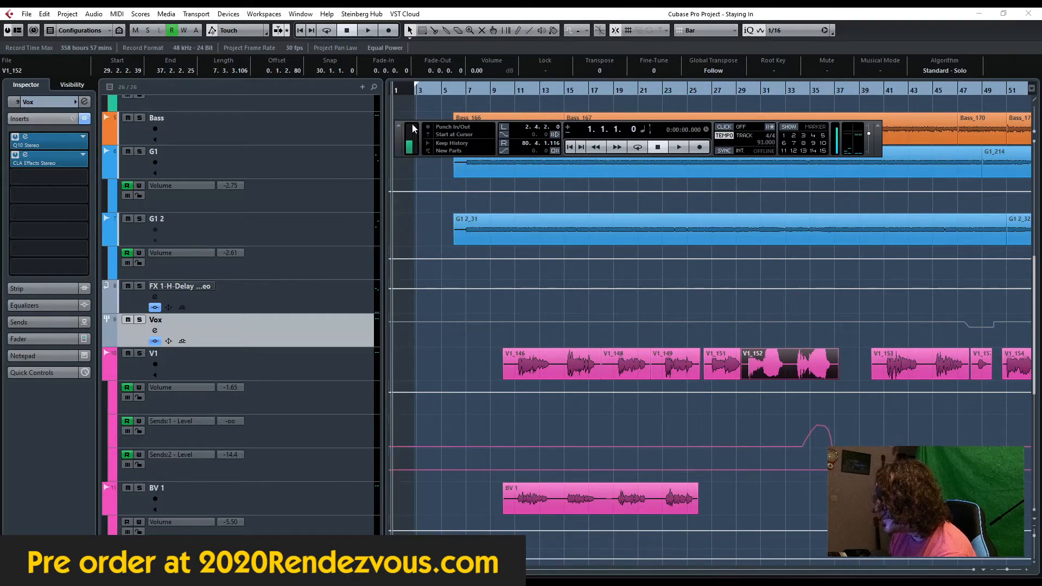
pyautogui.moveTo(412, 128); pyautogui.dragTo(425, 239)
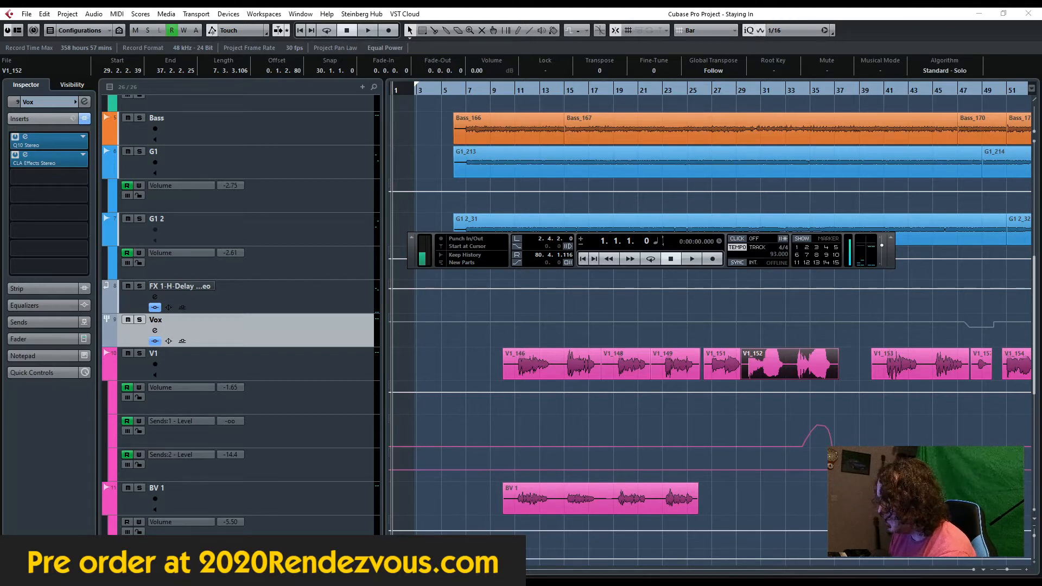
# Step: Switch to the dawhub.com page in Google Chrome and open the song "Staying In" in its mix console
pyautogui.moveTo(71, 576)
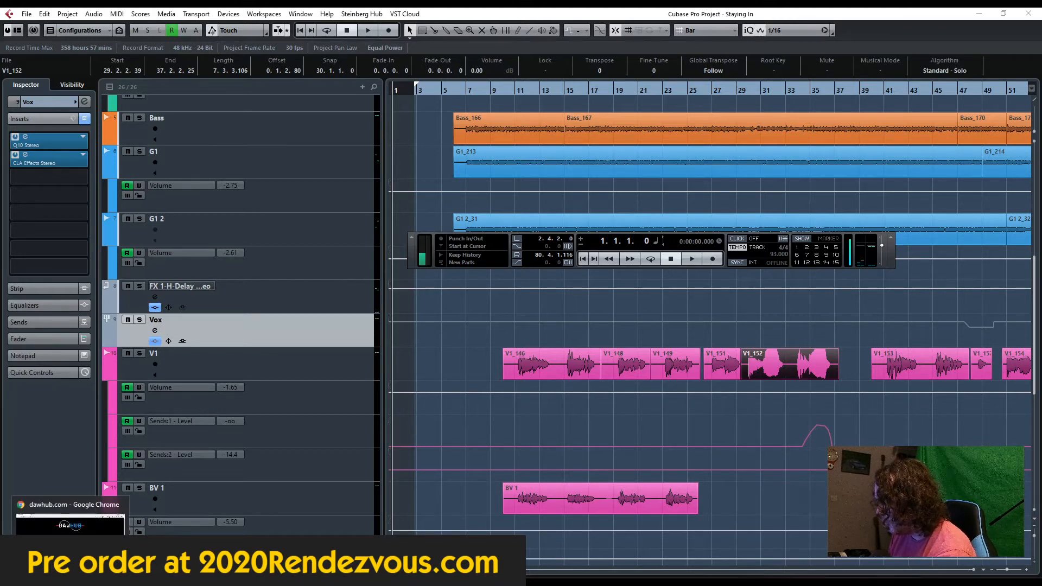
pyautogui.click(71, 523)
pyautogui.click(180, 36)
pyautogui.click(544, 219)
pyautogui.moveTo(369, 217); pyautogui.dragTo(660, 417)
pyautogui.click(456, 287)
pyautogui.click(145, 36)
pyautogui.click(388, 230)
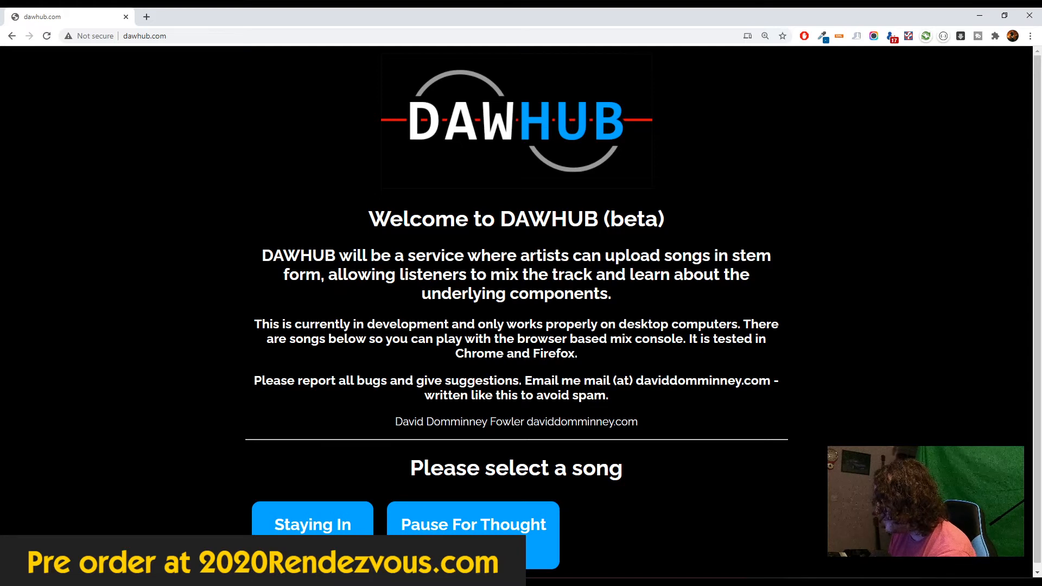
pyautogui.click(327, 528)
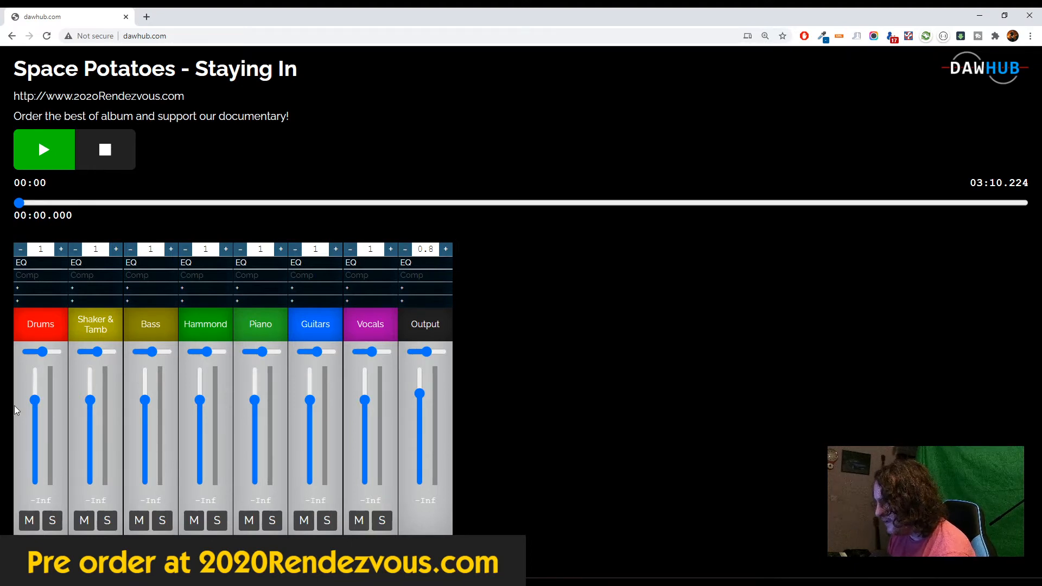
# Step: Play the song from the beginning and audition the Hammond channel on its own before clearing its solo
pyautogui.click(51, 155)
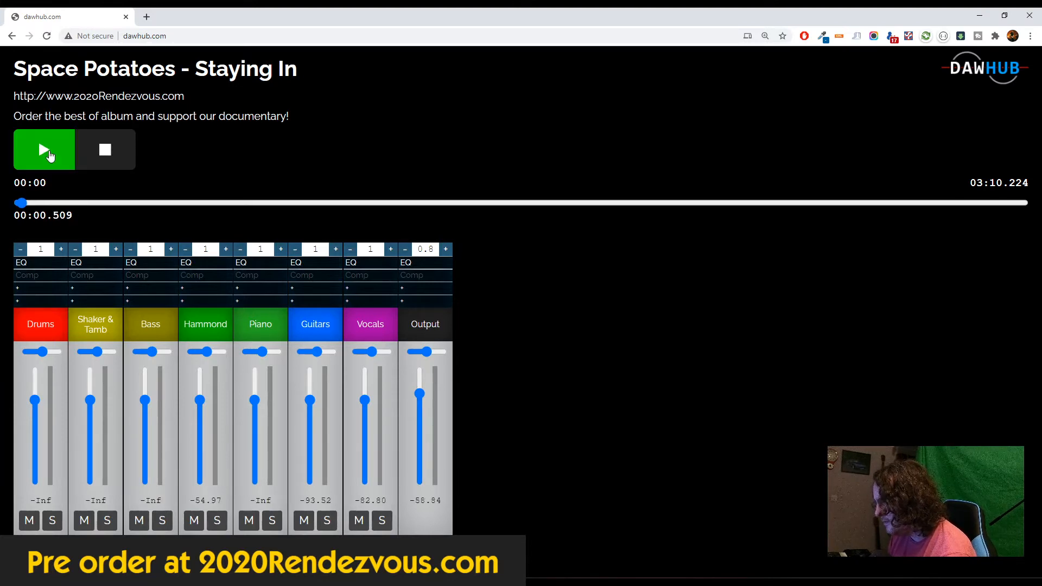
pyautogui.click(50, 156)
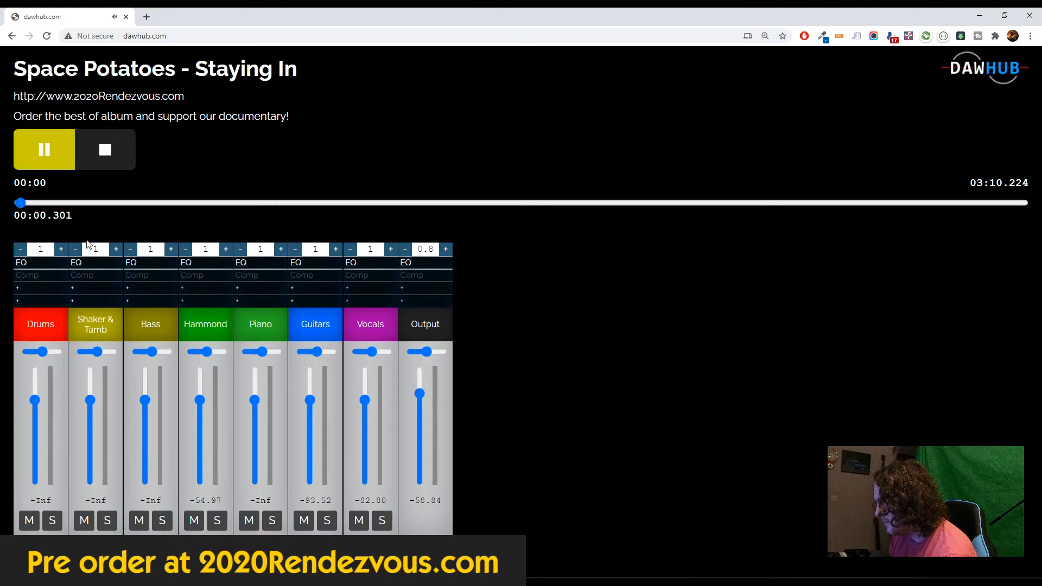
pyautogui.click(218, 522)
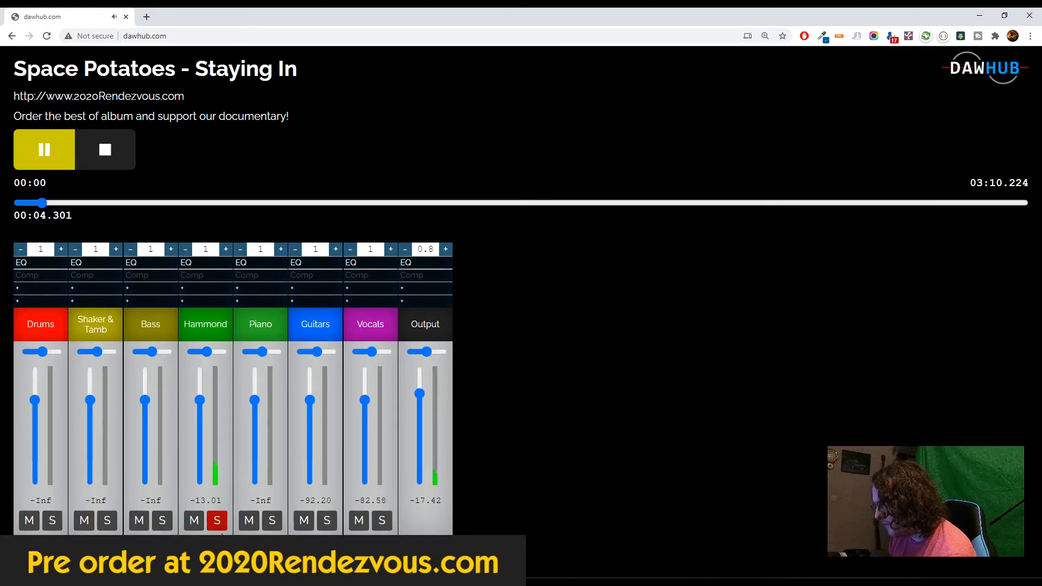
pyautogui.click(224, 519)
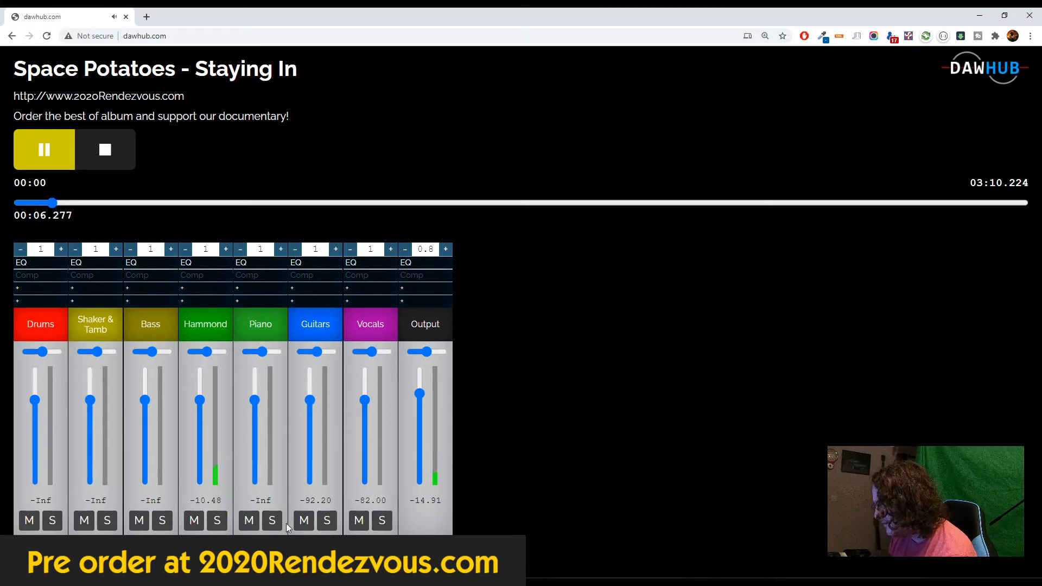
# Step: Solo Drums, Shaker & Tamb and Bass in turn, lower the Bass fader slightly, and take Bass out of the solo
pyautogui.click(53, 521)
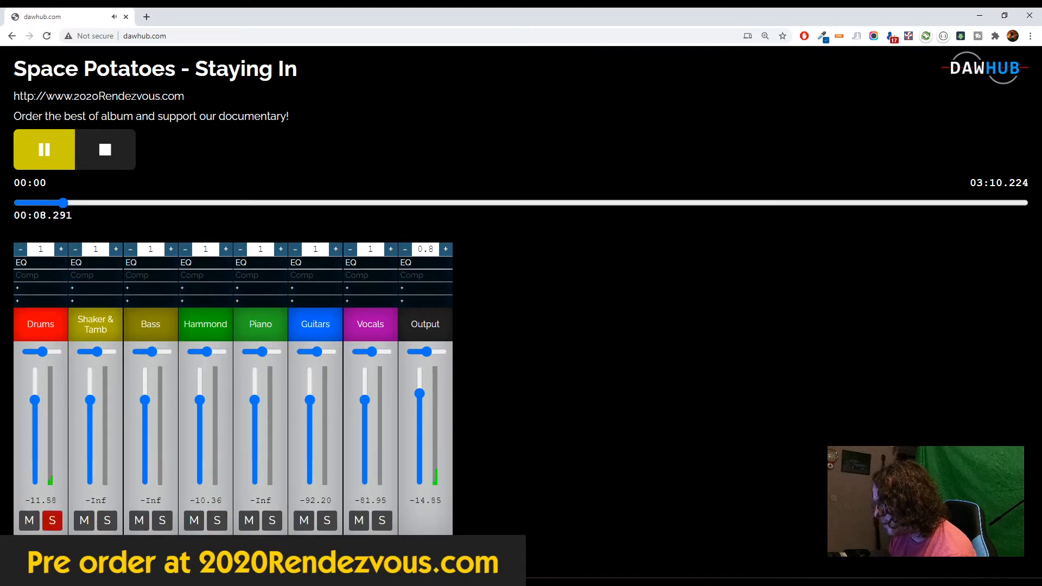
pyautogui.click(108, 523)
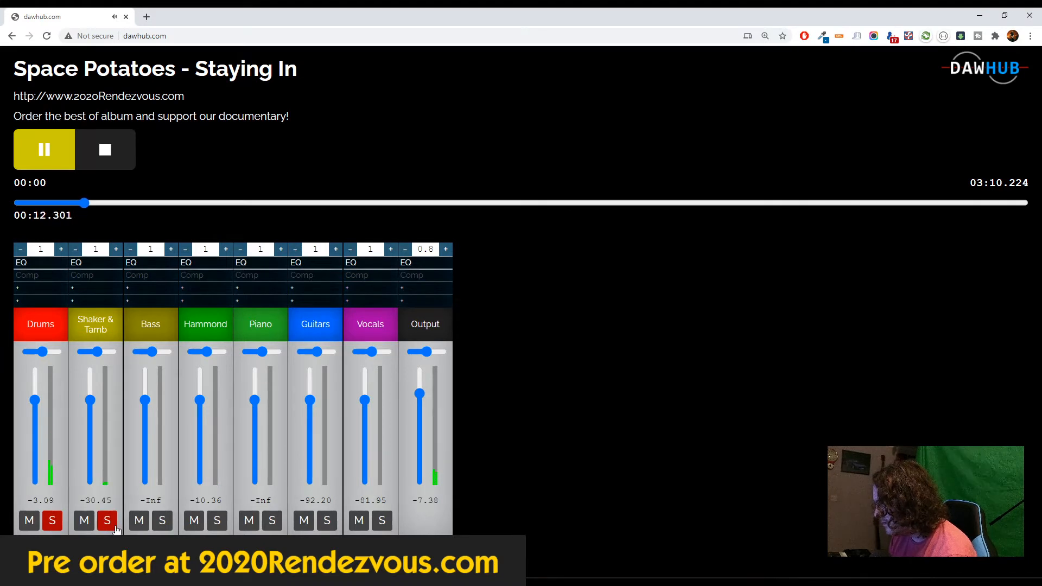
pyautogui.click(160, 525)
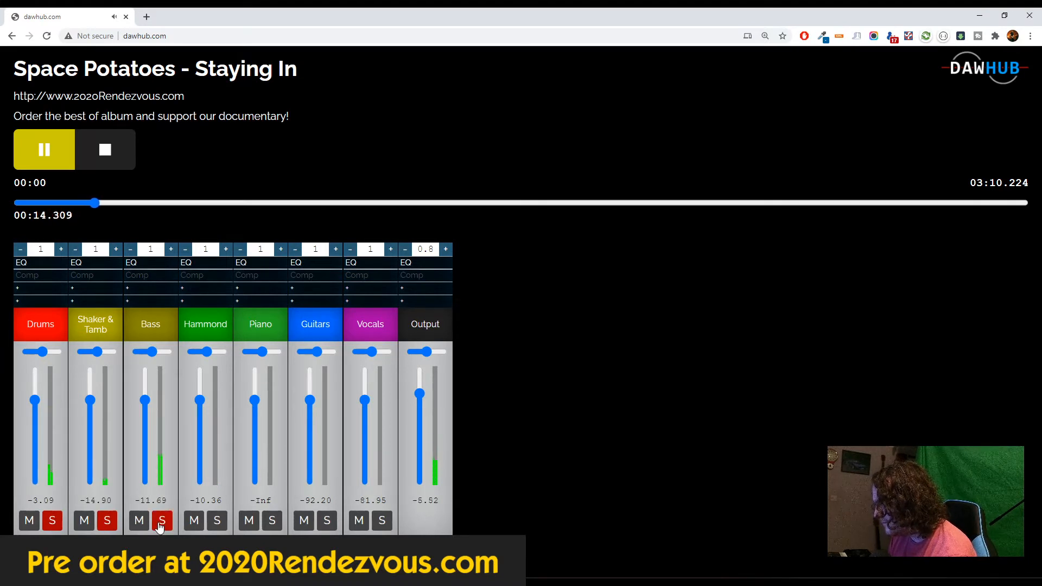
pyautogui.moveTo(144, 400)
pyautogui.mouseDown()
pyautogui.moveTo(144, 457)
pyautogui.moveTo(143, 402)
pyautogui.mouseUp()
pyautogui.click(161, 521)
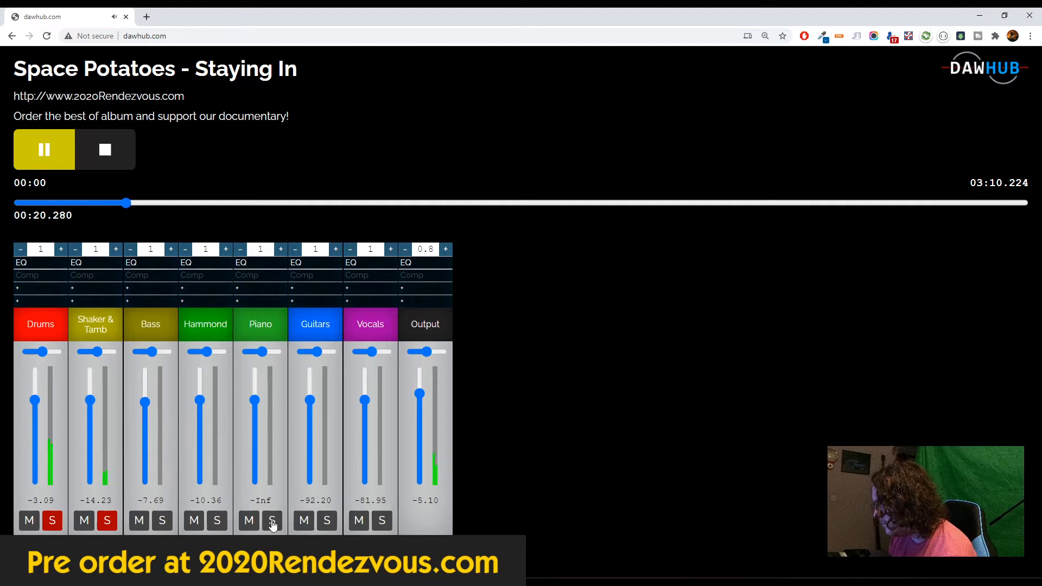
# Step: Audition the Guitars and Vocals channels with solo, clear the solos and pause playback around 28 seconds
pyautogui.click(328, 524)
pyautogui.click(327, 522)
pyautogui.click(382, 521)
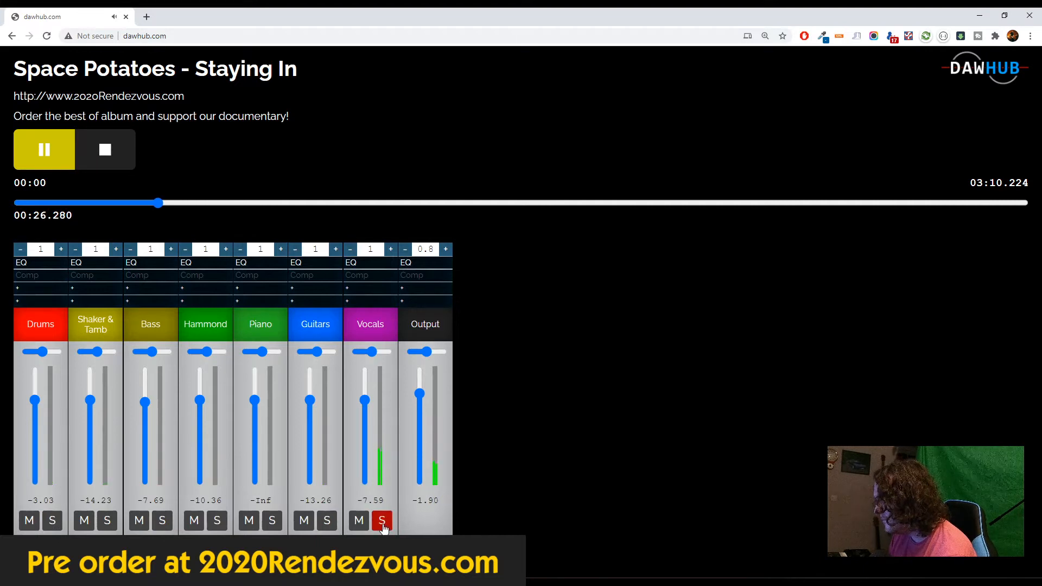
pyautogui.click(381, 521)
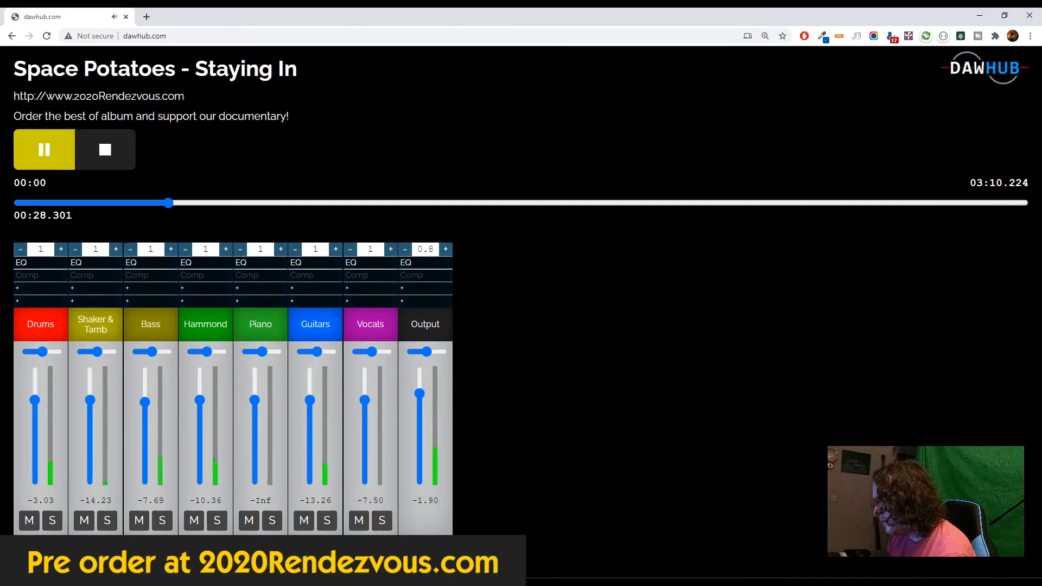
pyautogui.click(48, 151)
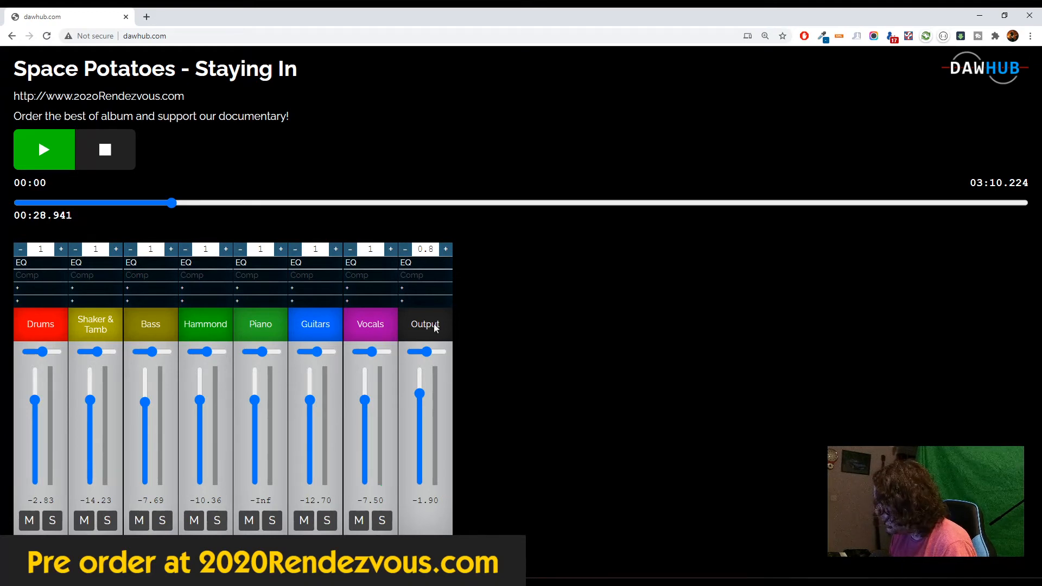
# Step: Open the Output channel's EQ and set the 1000 Hz band's gain to -8.1 during playback
pyautogui.click(406, 266)
pyautogui.moveTo(276, 128); pyautogui.dragTo(476, 158)
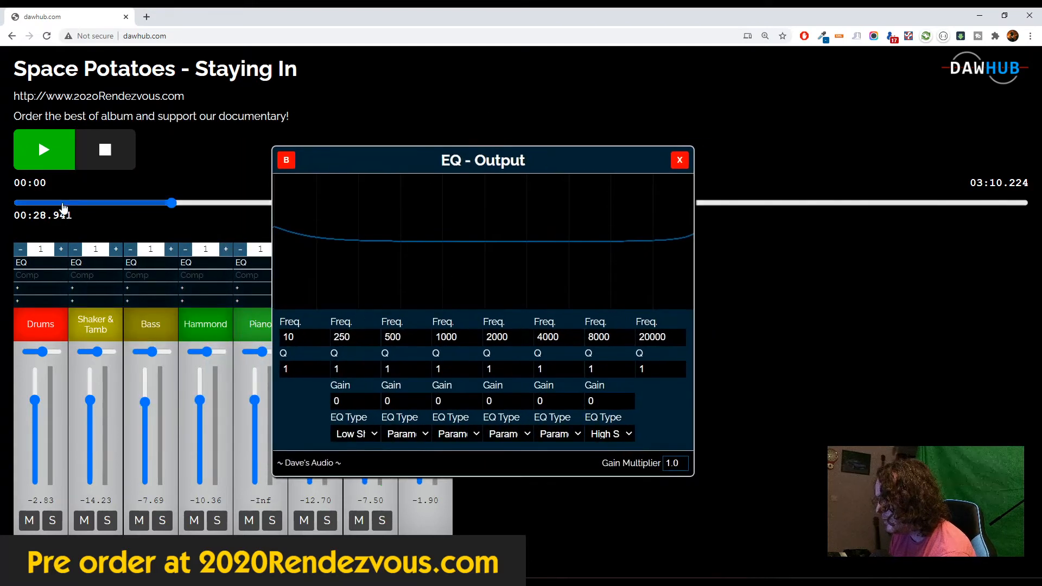
pyautogui.press('space')
pyautogui.doubleClick(446, 400)
pyautogui.write('-8.1')
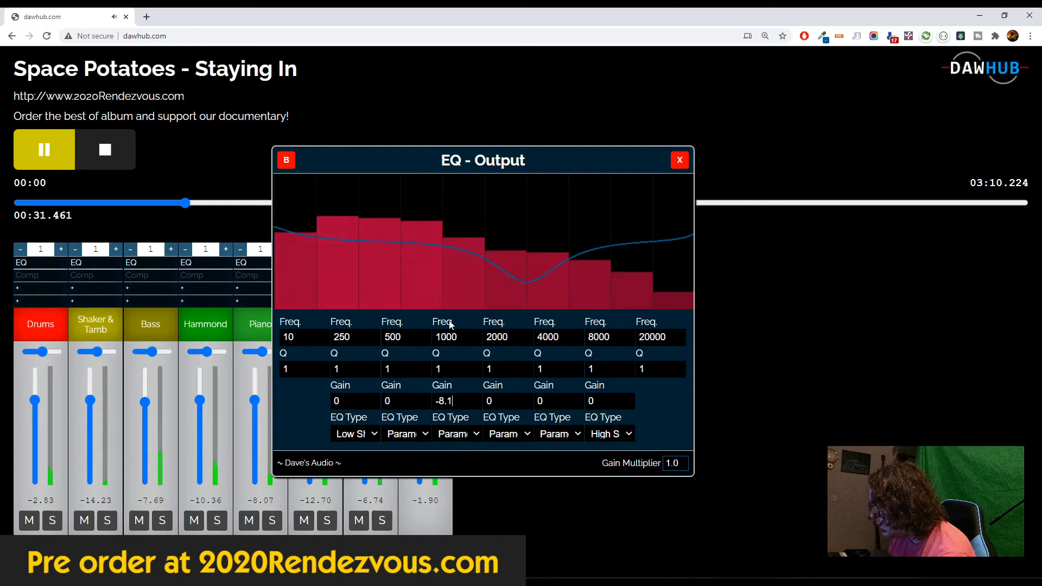
# Step: Set the fourth band of the Output EQ to a frequency of 1915 and a gain of 4.2
pyautogui.doubleClick(446, 336)
pyautogui.write('231')
pyautogui.moveTo(442, 385); pyautogui.dragTo(434, 216)
pyautogui.moveTo(441, 334); pyautogui.dragTo(443, 285)
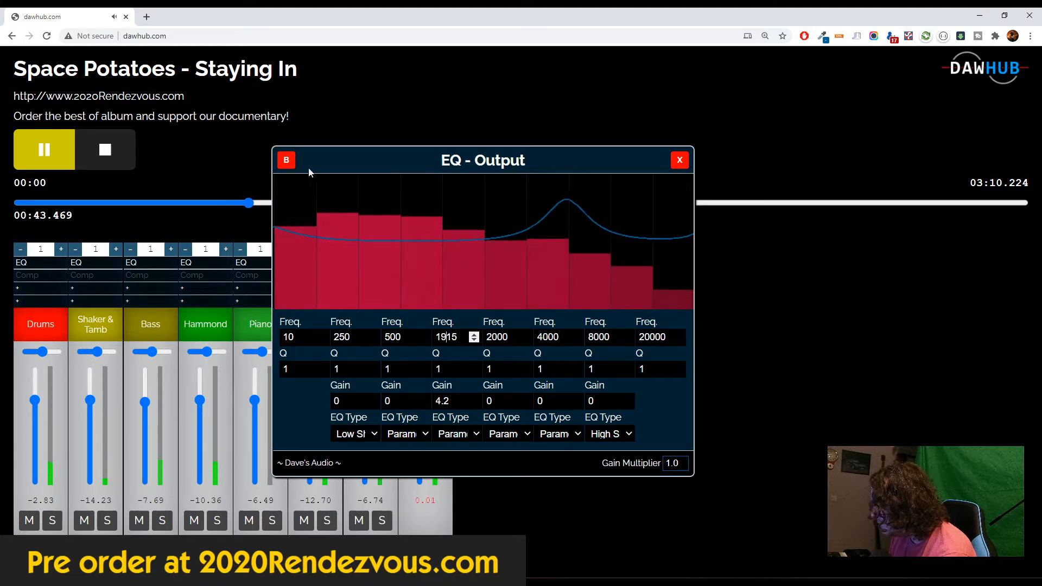
# Step: Compare the Output EQ bypassed and active, and close its window and pause the song at 51 seconds
pyautogui.click(287, 163)
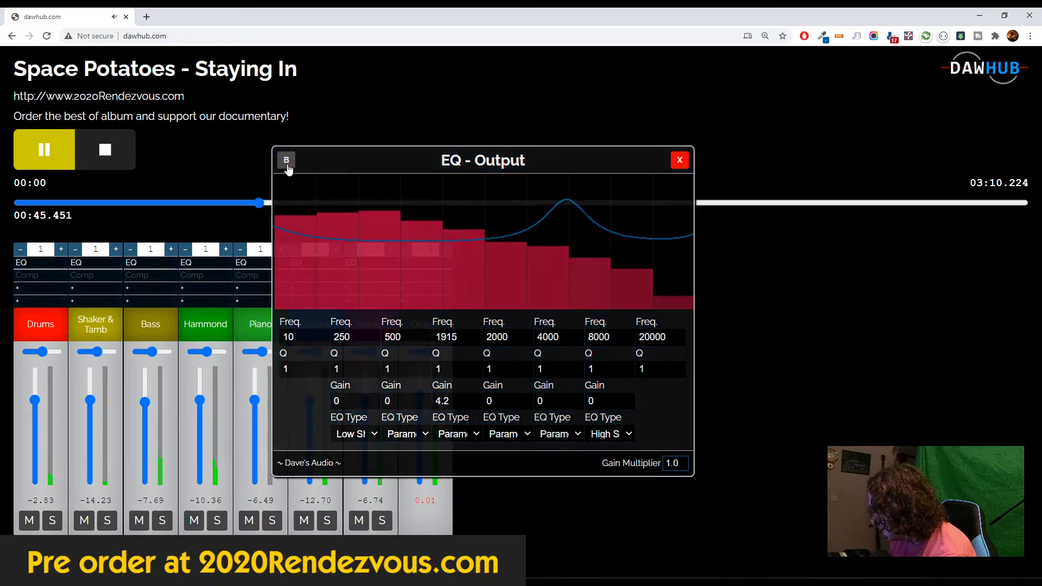
pyautogui.click(286, 161)
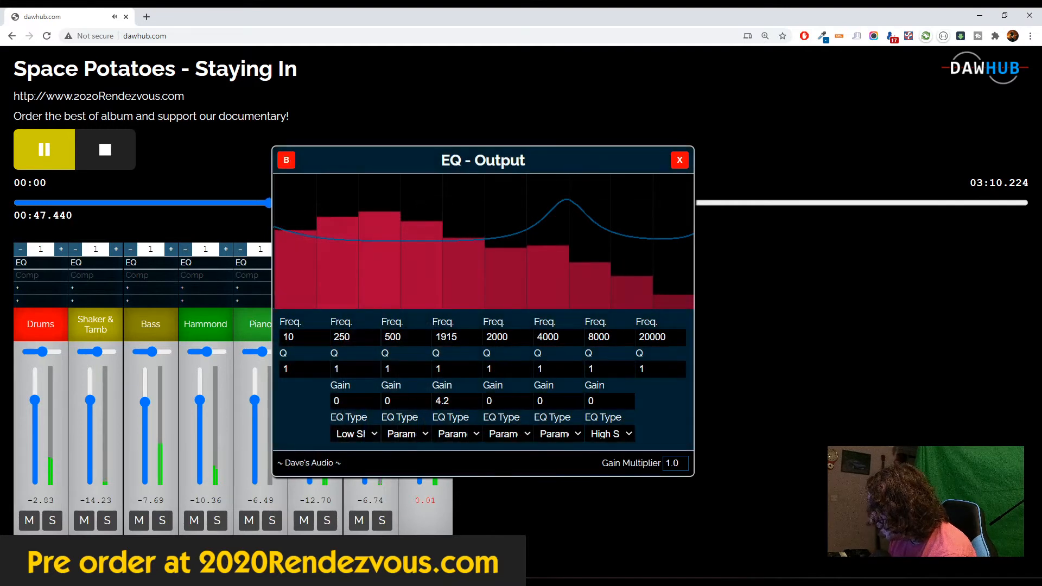
pyautogui.click(680, 160)
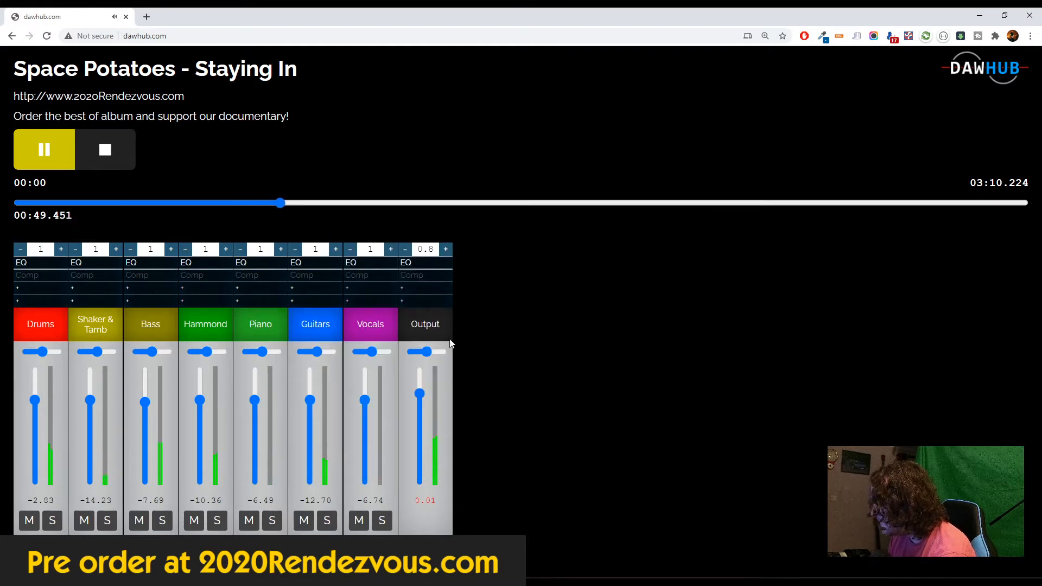
pyautogui.click(44, 149)
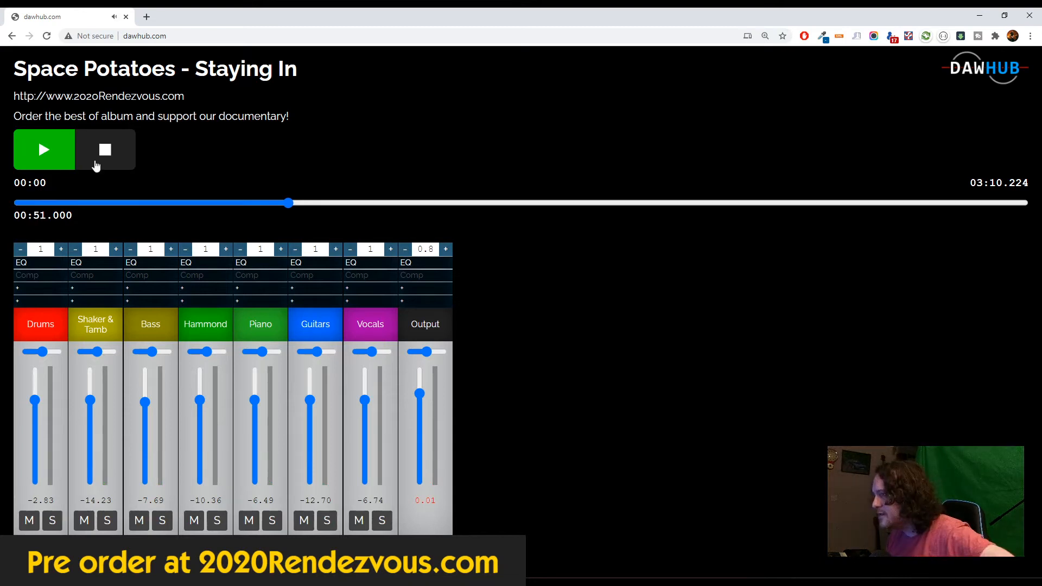
# Step: Move the song position to 01:10 and select the dawhub.com page address
pyautogui.moveTo(278, 201); pyautogui.dragTo(390, 202)
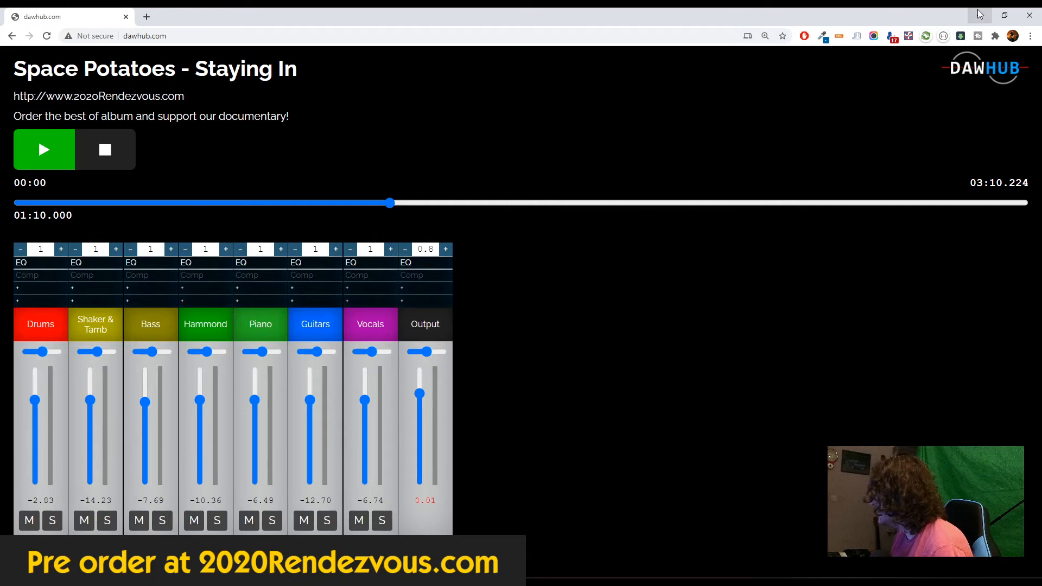
pyautogui.click(141, 38)
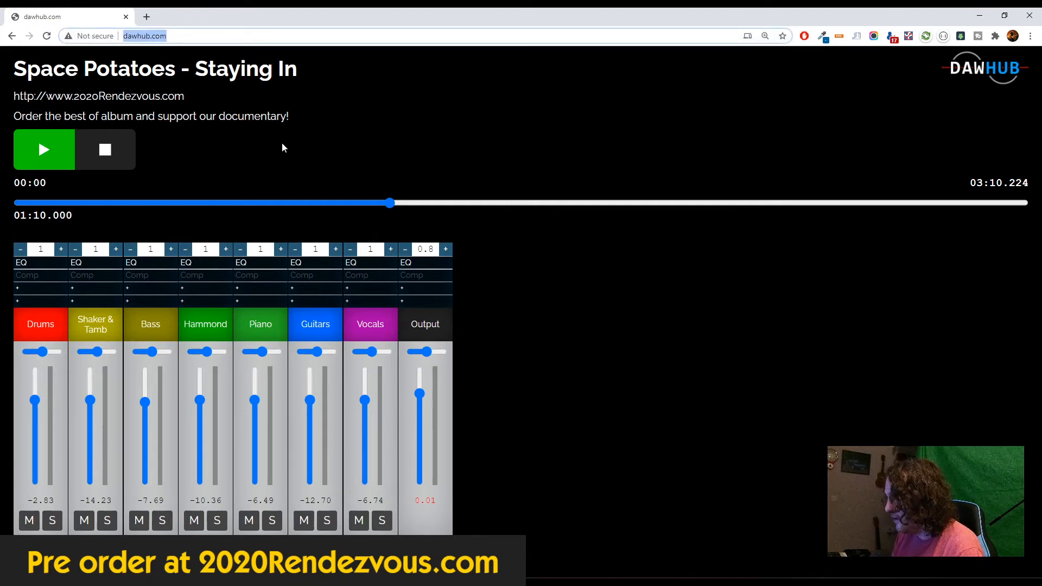
# Step: Switch from the browser to the Staying In project in Cubase, place the playback position at bar 3 and show the transport panel
pyautogui.click(975, 20)
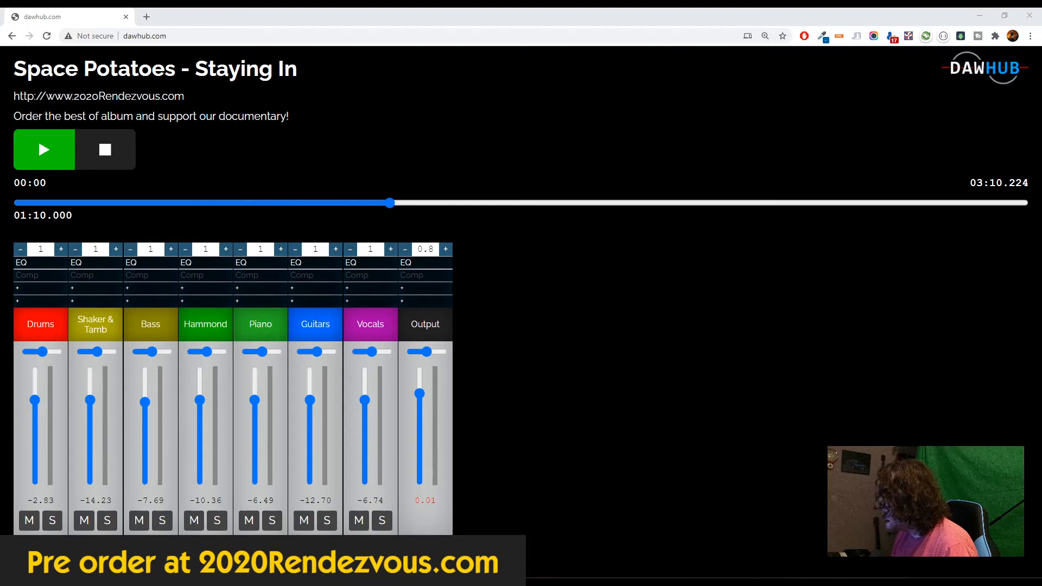
pyautogui.click(979, 16)
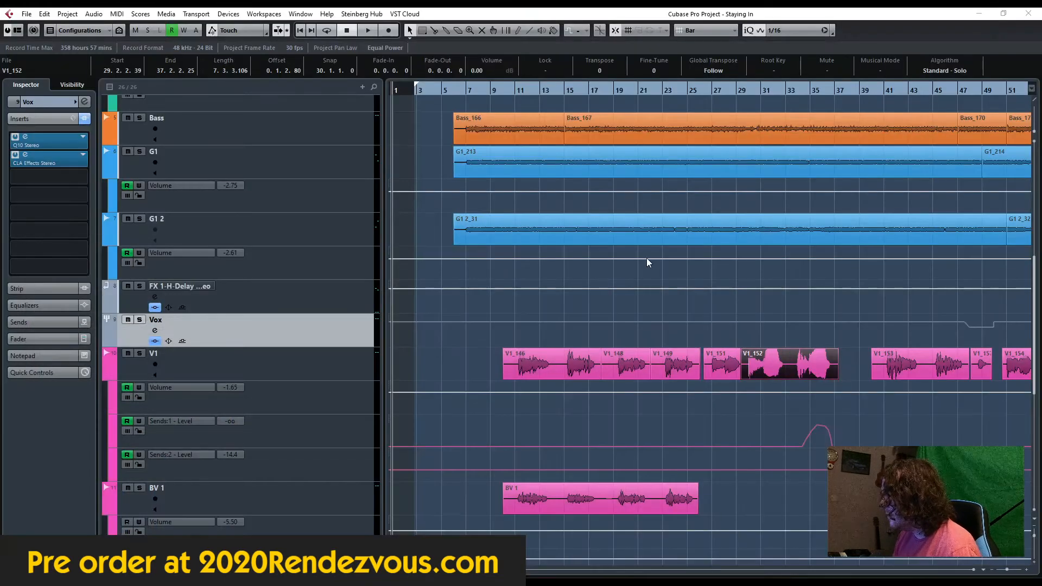
pyautogui.click(415, 91)
pyautogui.press('F2')
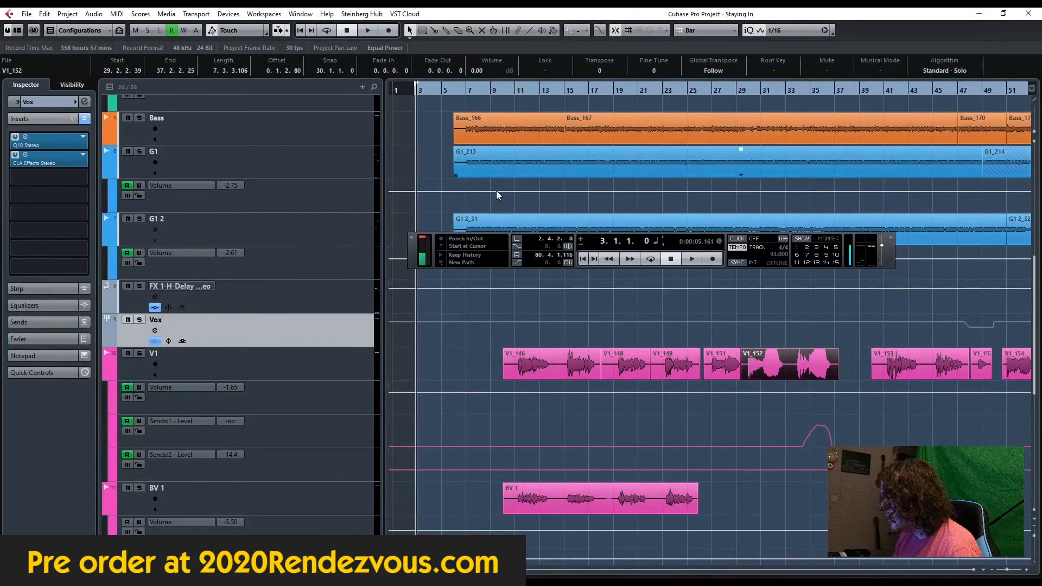
pyautogui.scroll(3, 505, 352)
pyautogui.scroll(5, 506, 353)
pyautogui.scroll(-10, 505, 347)
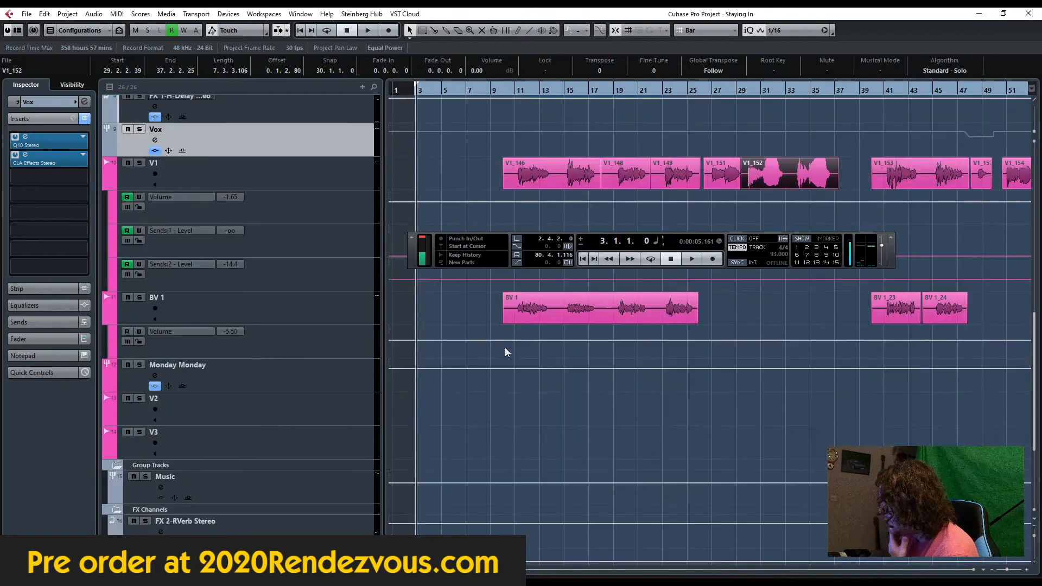
pyautogui.scroll(10, 503, 344)
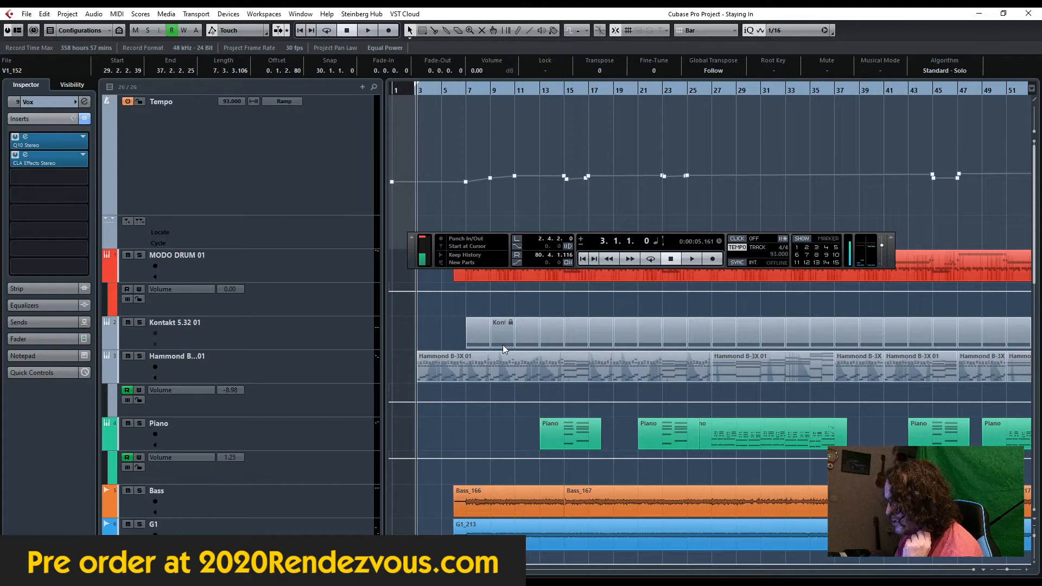
pyautogui.press('F2')
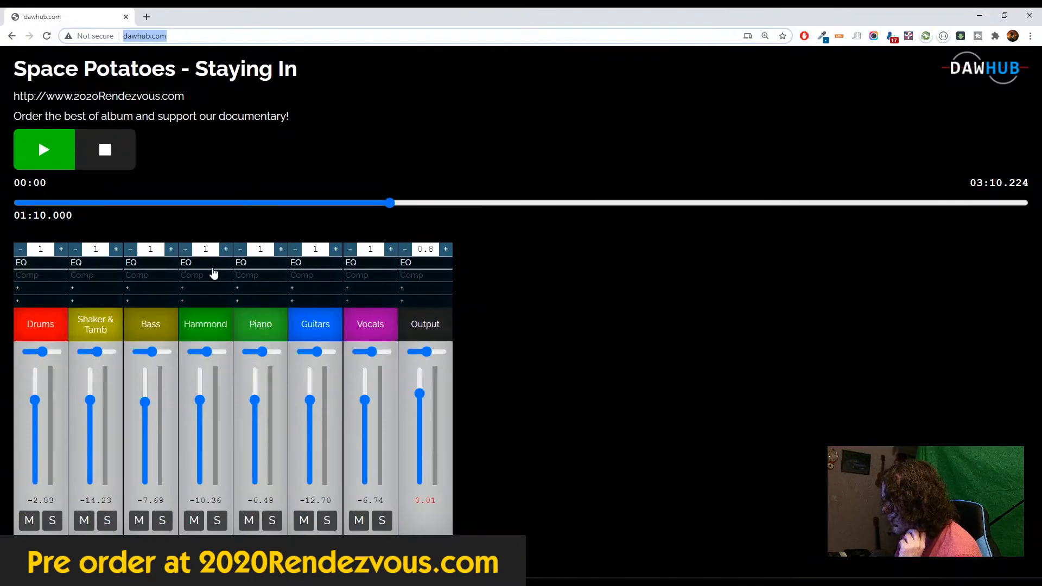
pyautogui.click(779, 110)
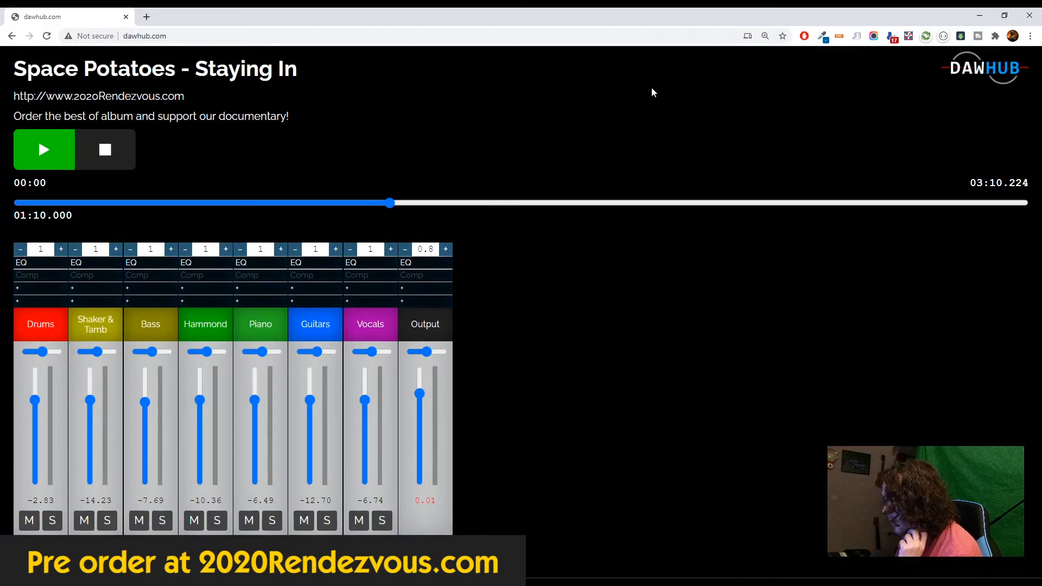
pyautogui.click(976, 21)
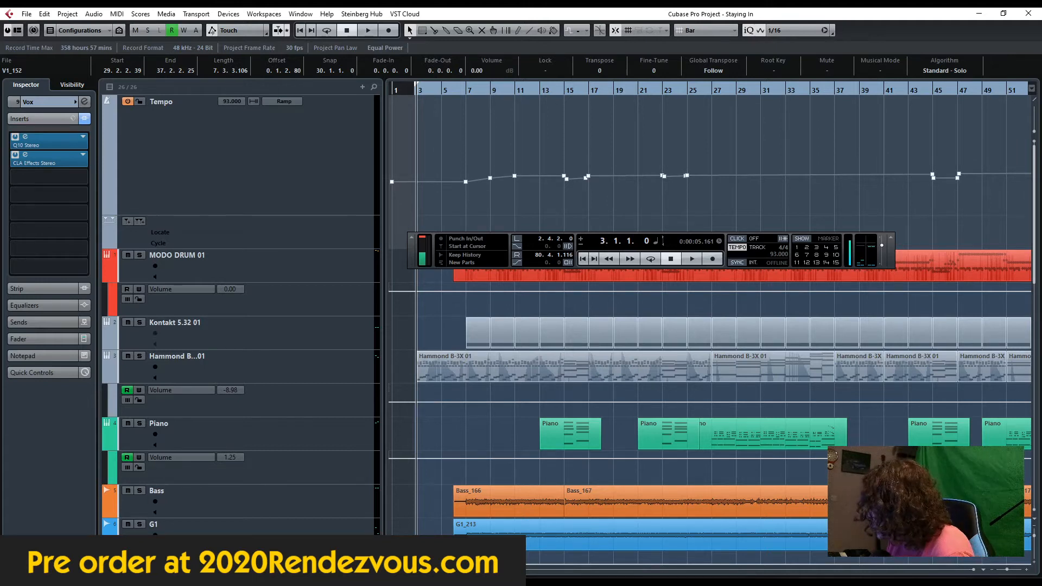
pyautogui.press('F2')
pyautogui.press('F2')
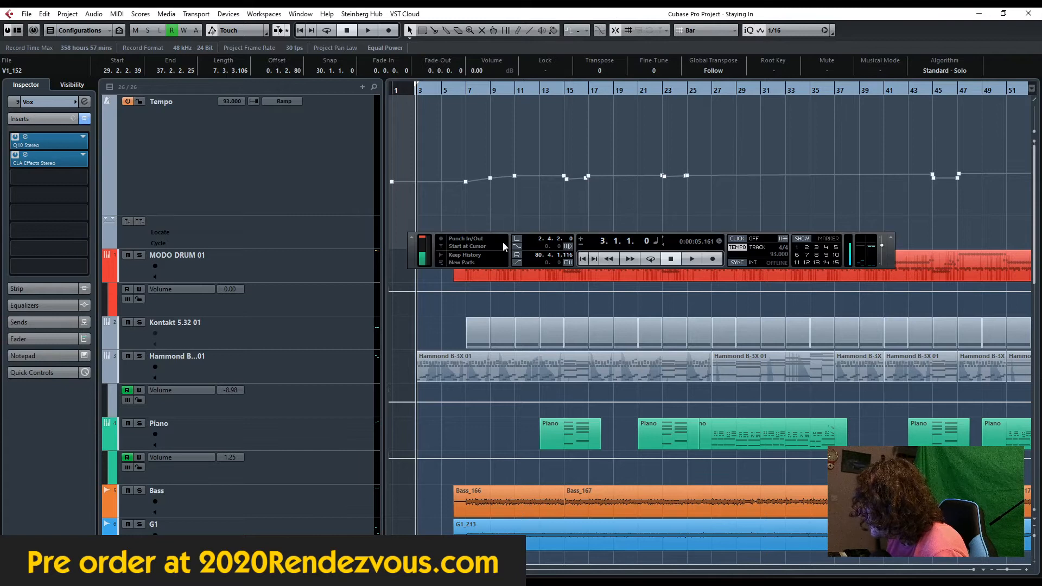
# Step: Play the Staying In song from its beginning and reduce the track heights slightly so more tracks fit on screen
pyautogui.click(516, 242)
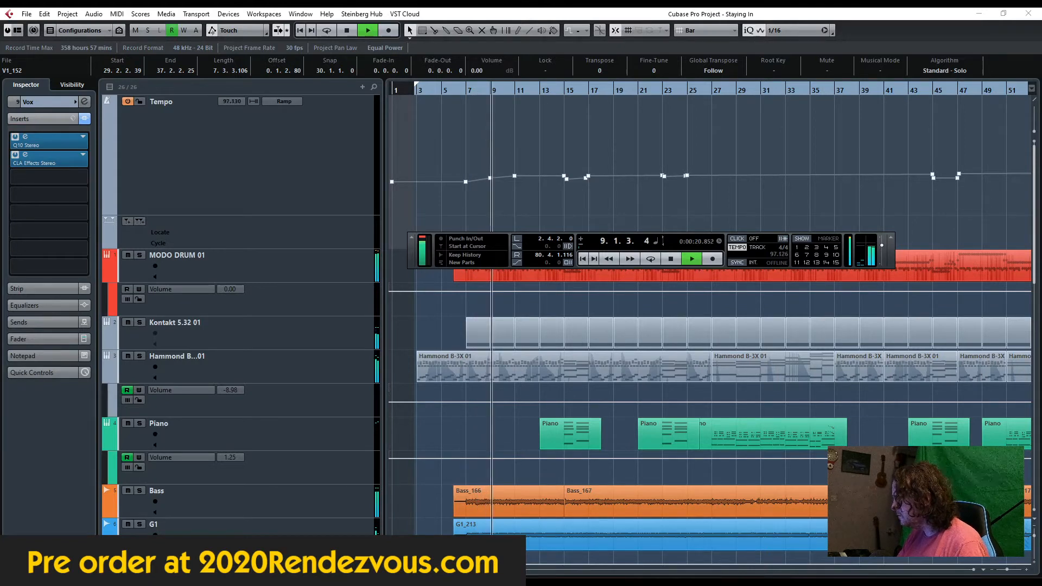
pyautogui.click(1034, 536)
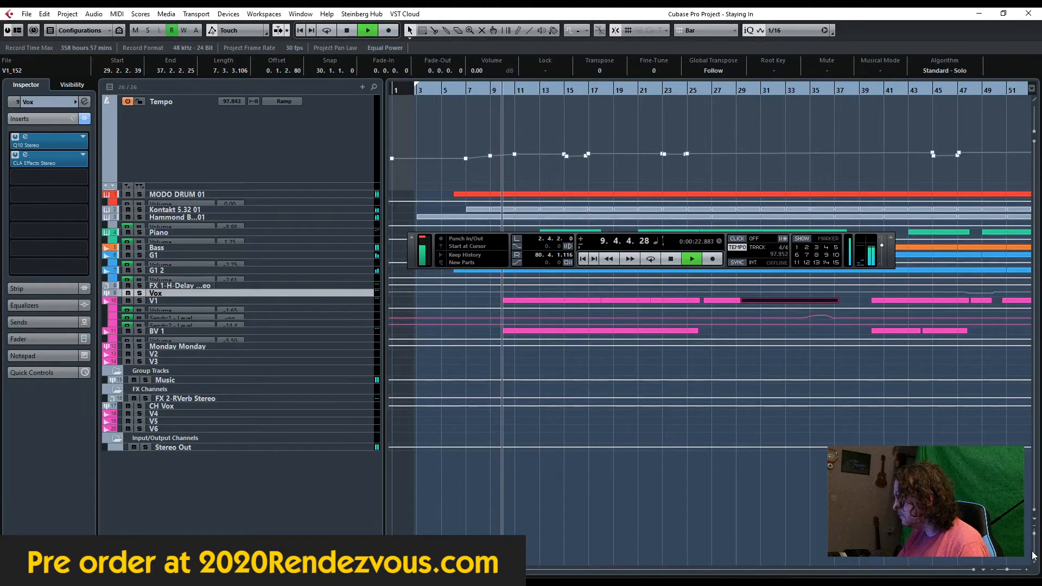
pyautogui.click(1034, 536)
pyautogui.scroll(3, 809, 447)
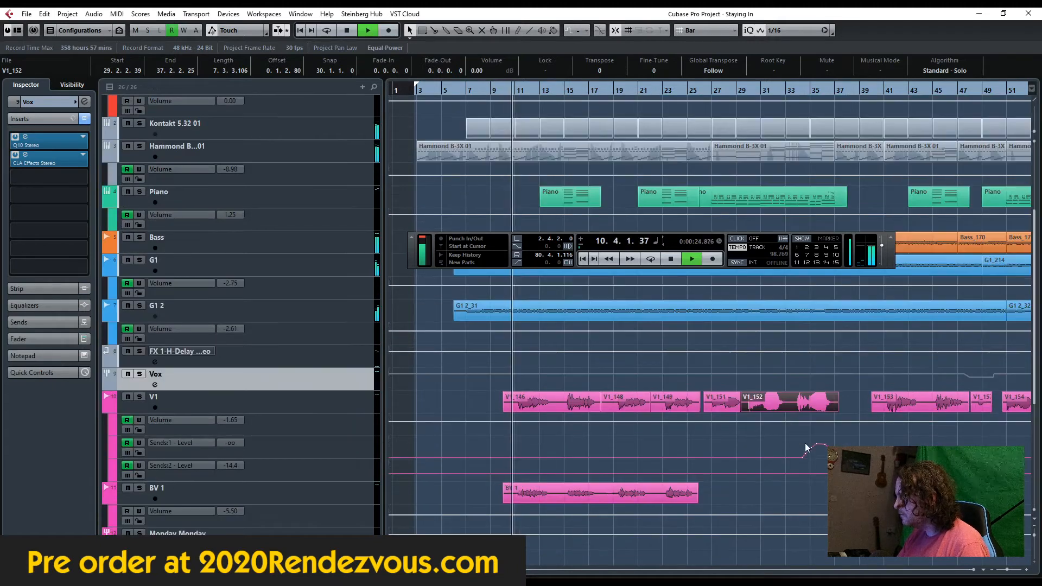
pyautogui.scroll(4, 881, 308)
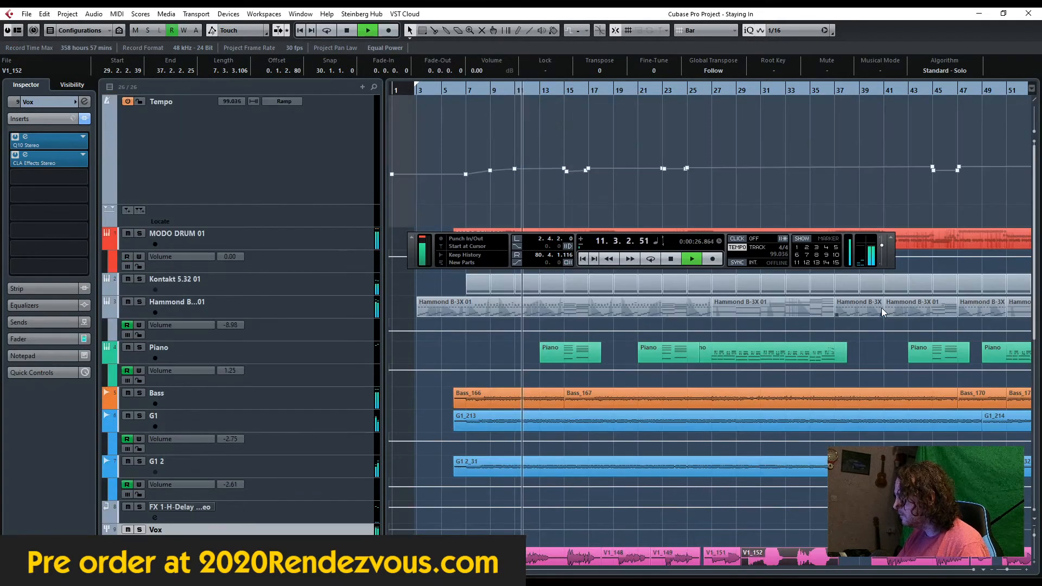
pyautogui.scroll(-2, 881, 308)
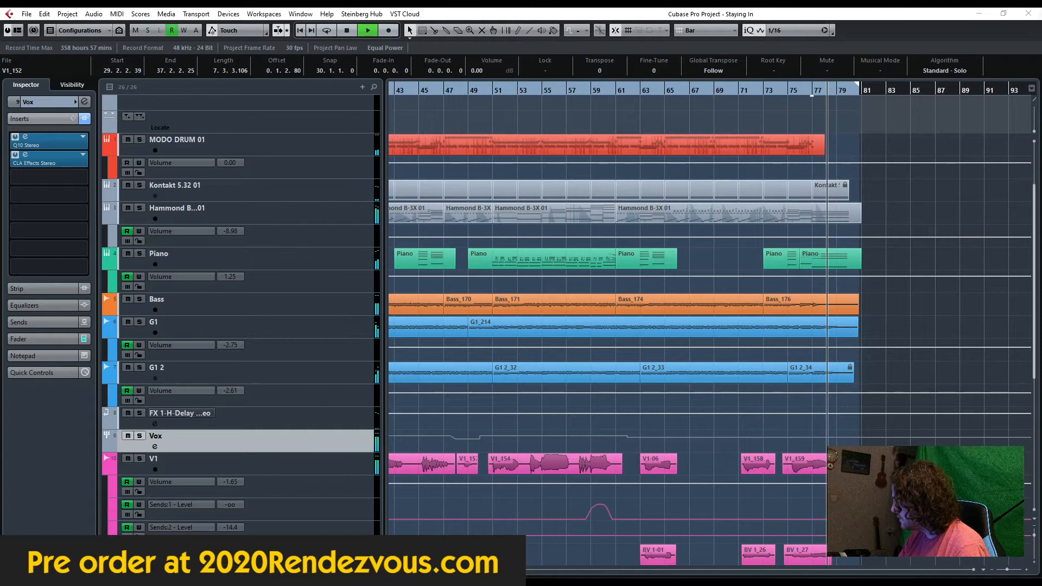
# Step: Stop playback at the end of the song, show the transport panel and return the playback position to 2.4.2.0
pyautogui.click(348, 31)
pyautogui.press('F2')
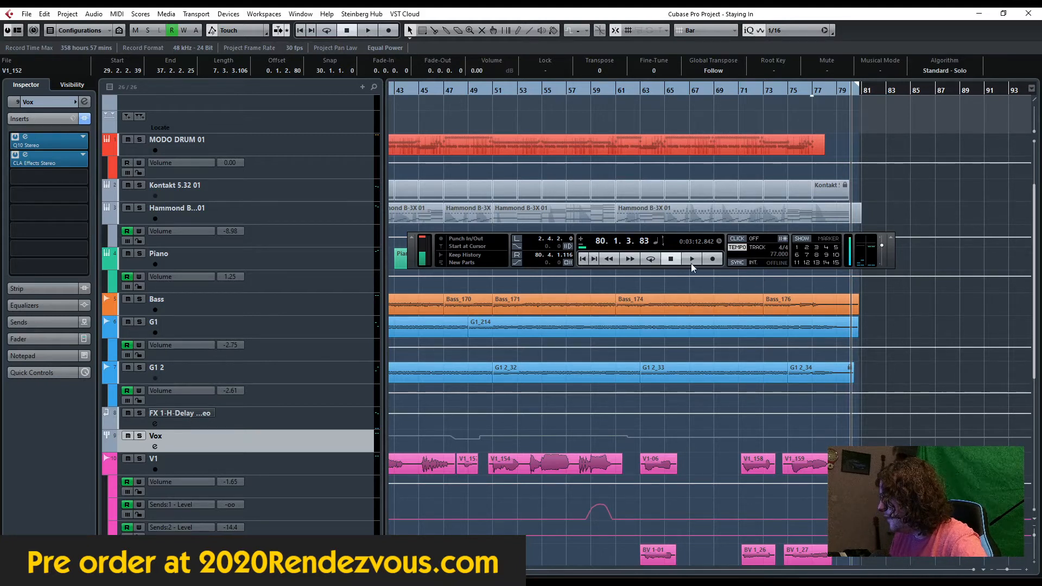
pyautogui.click(672, 259)
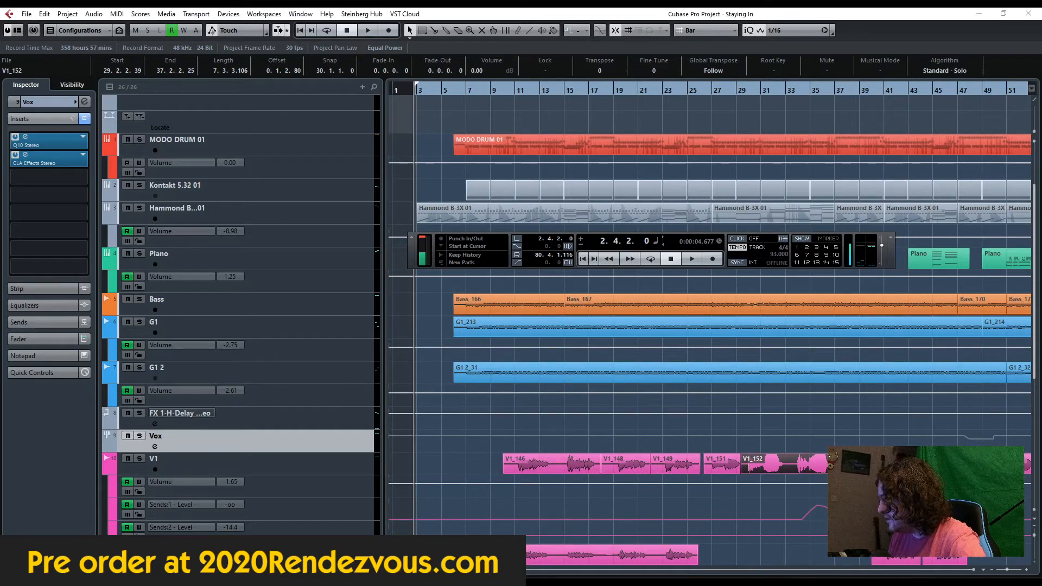
# Step: Close the Staying In project in Cubase and open the recent project Mr Jenkinson.cpr
pyautogui.hotkey('alt', 'Tab')
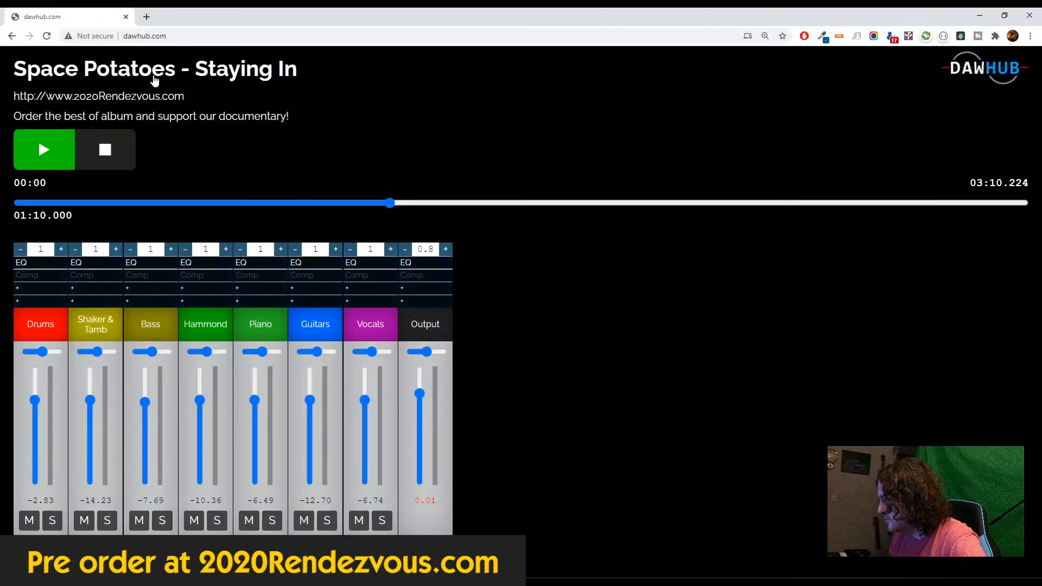
pyautogui.click(979, 15)
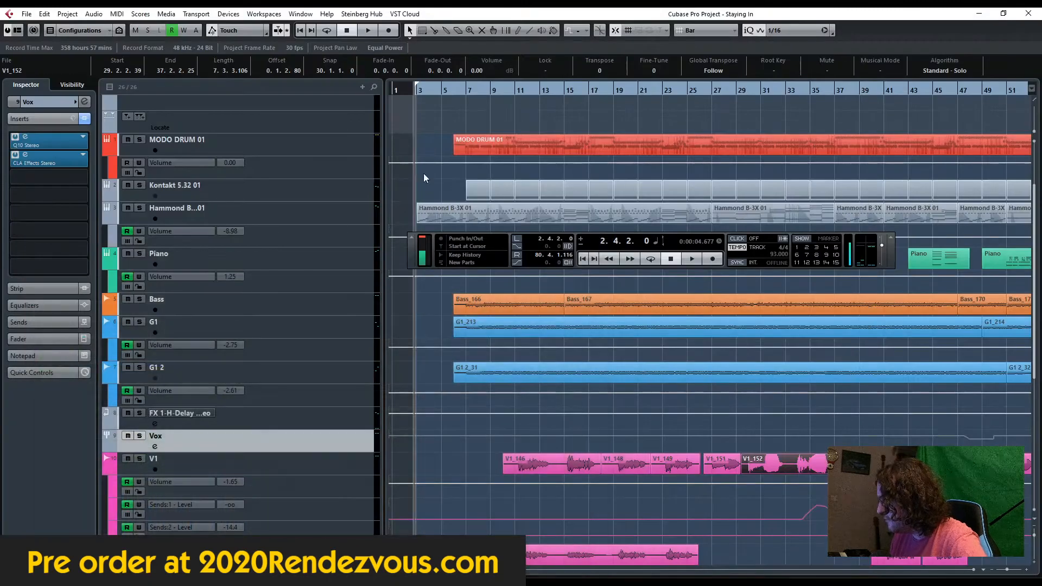
pyautogui.click(26, 14)
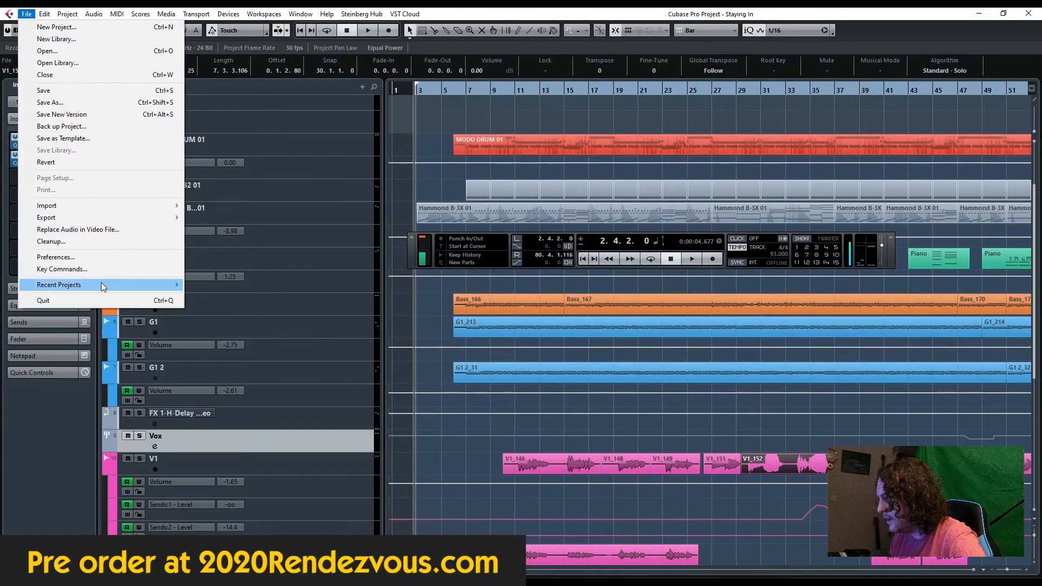
pyautogui.moveTo(109, 283)
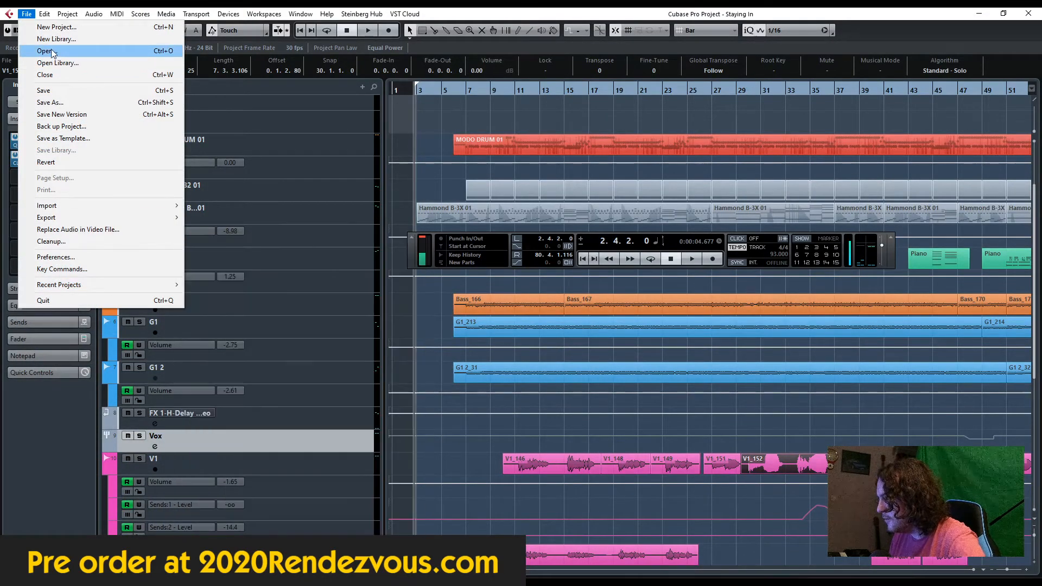
pyautogui.click(50, 75)
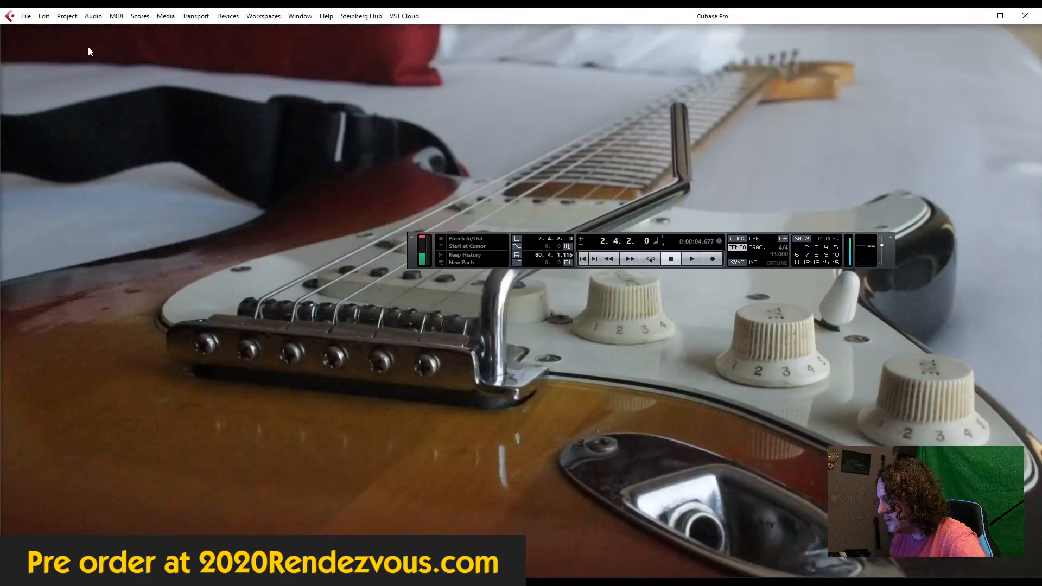
pyautogui.click(26, 17)
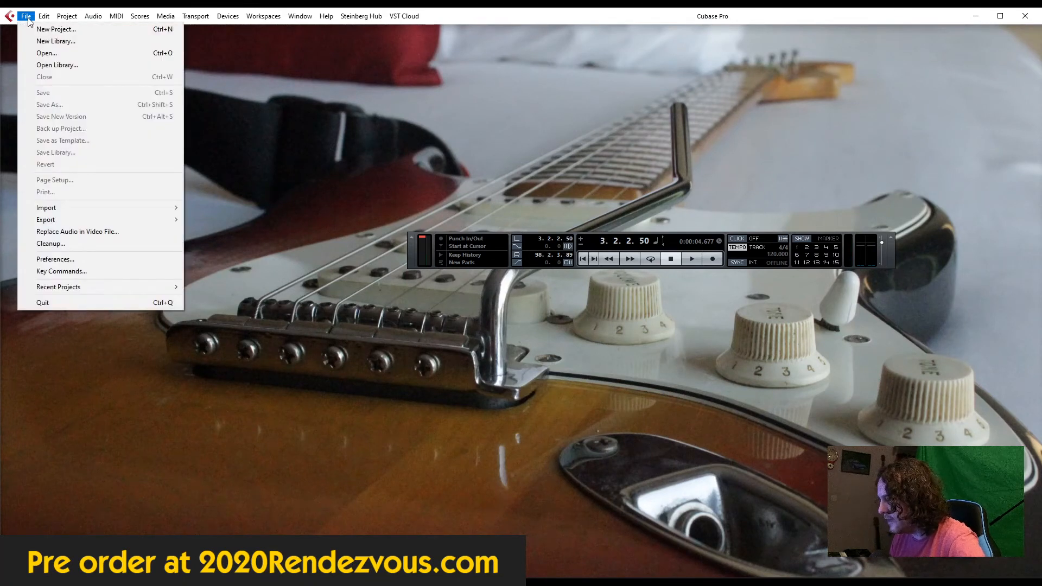
pyautogui.moveTo(125, 284)
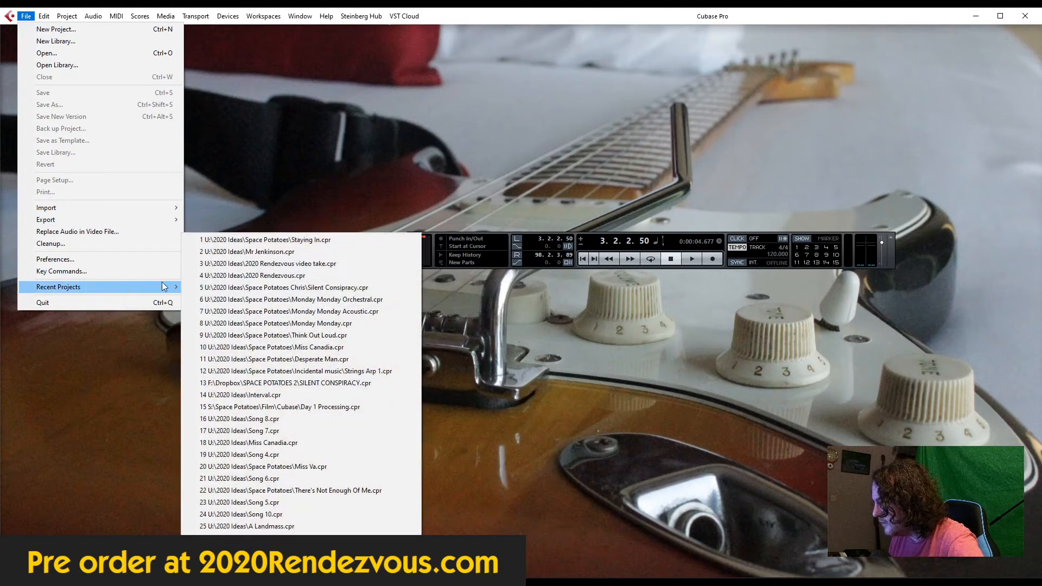
pyautogui.click(311, 251)
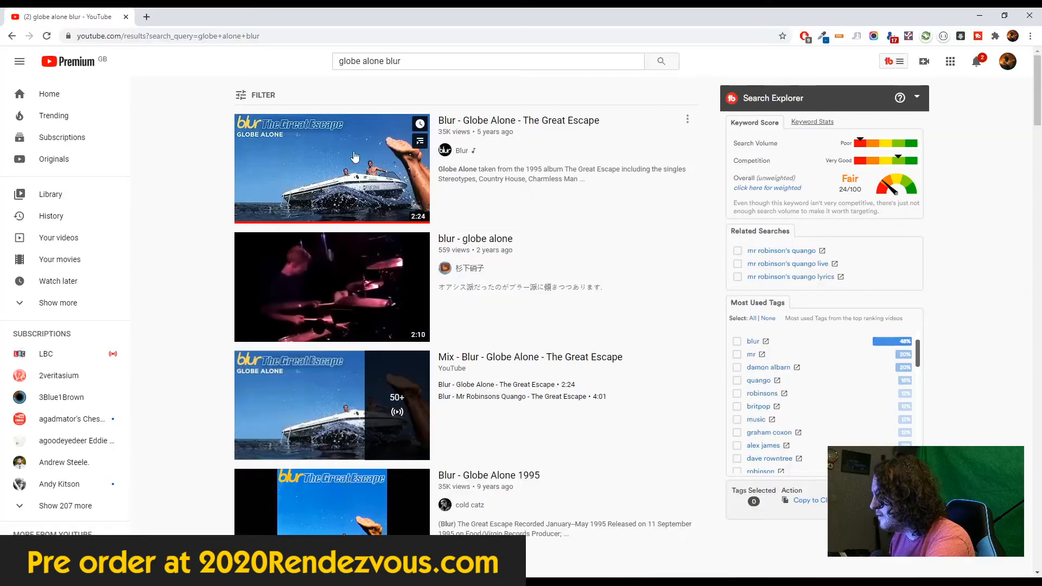
# Step: Play Blur's "Globe Alone" on YouTube for reference, then continue with "It Could Be You" and pause it
pyautogui.click(331, 165)
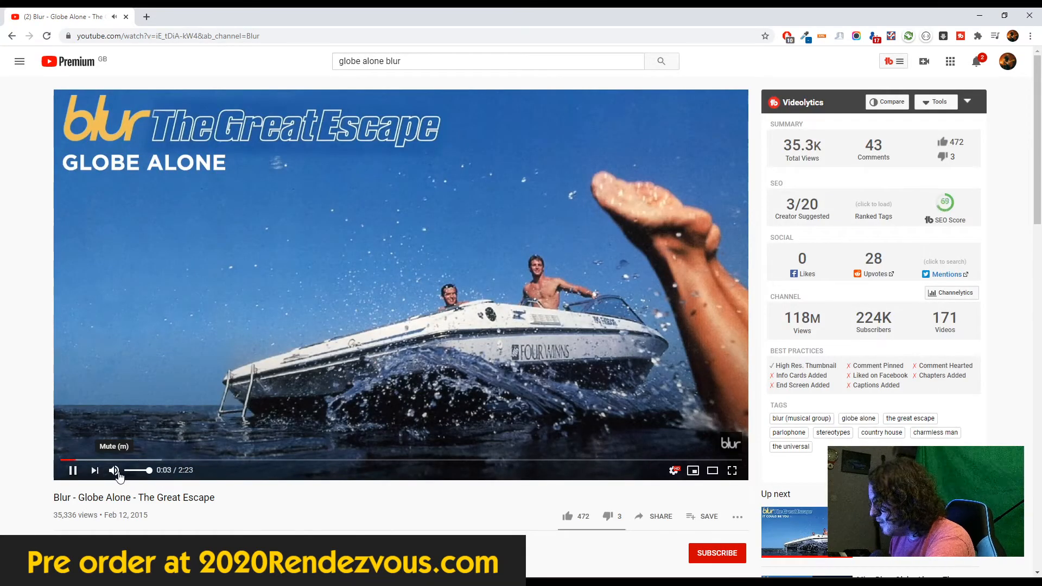
pyautogui.click(123, 460)
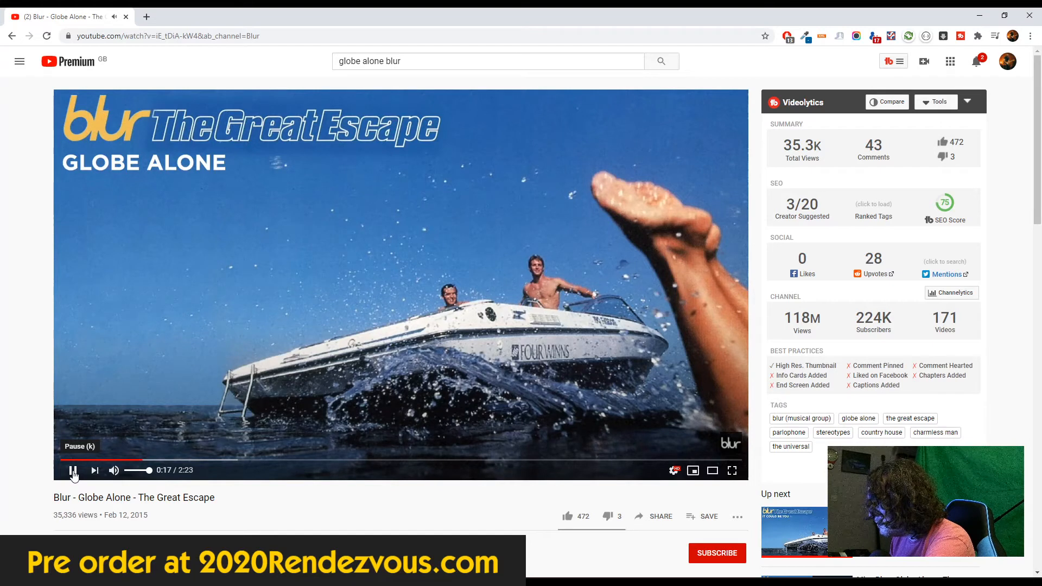
pyautogui.click(94, 470)
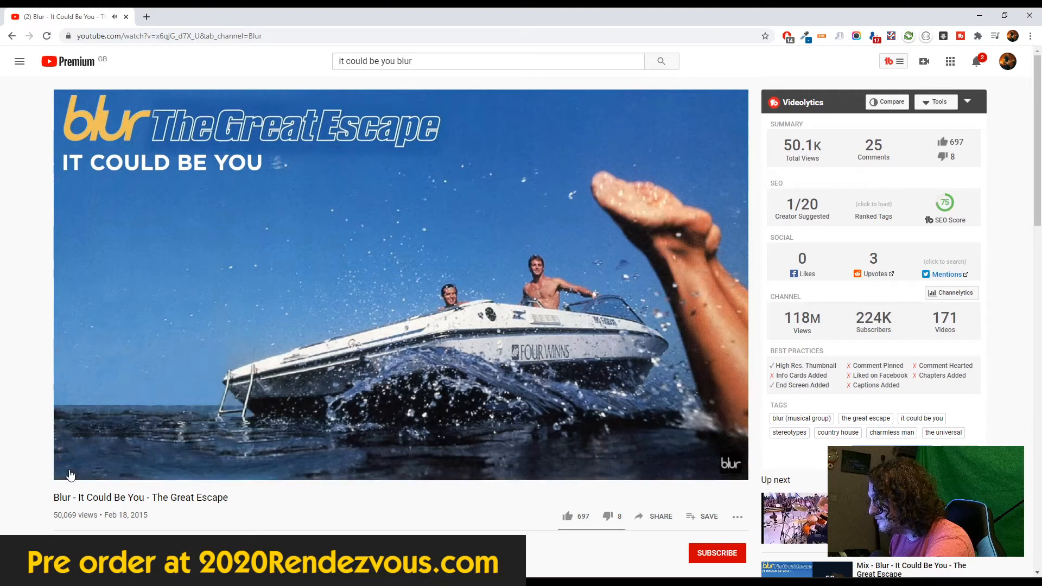
pyautogui.click(73, 472)
# Step: Switch to the Mr Jenkinson project in Cubase, play the song from bar 5 and hide the transport panel
pyautogui.click(981, 16)
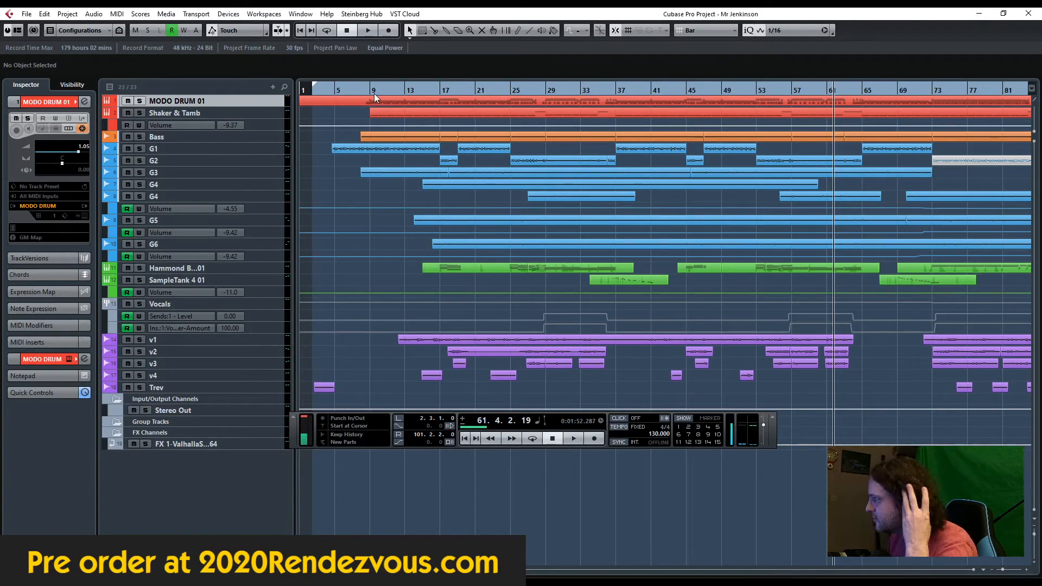
pyautogui.click(352, 89)
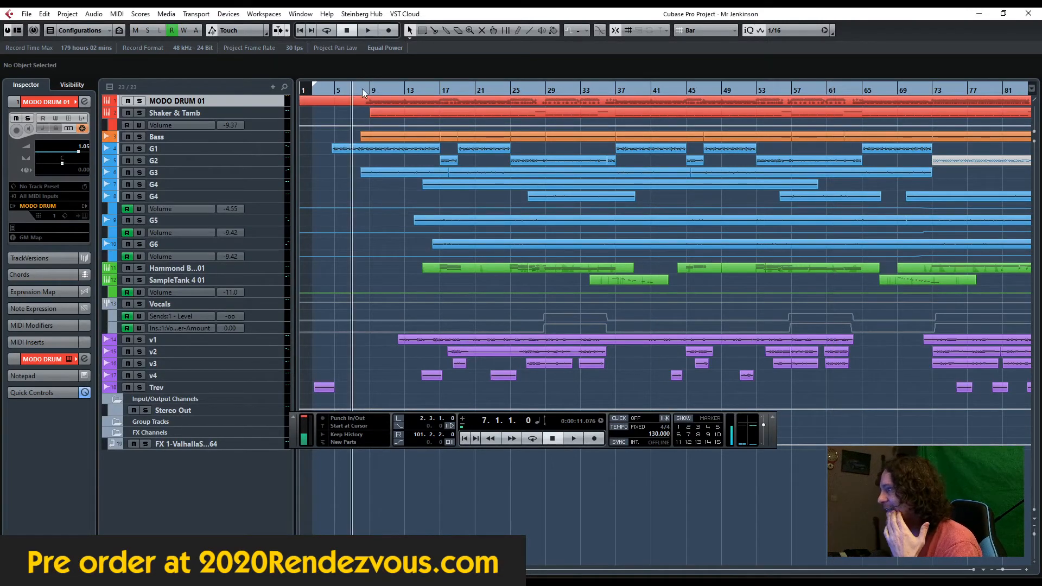
pyautogui.click(332, 90)
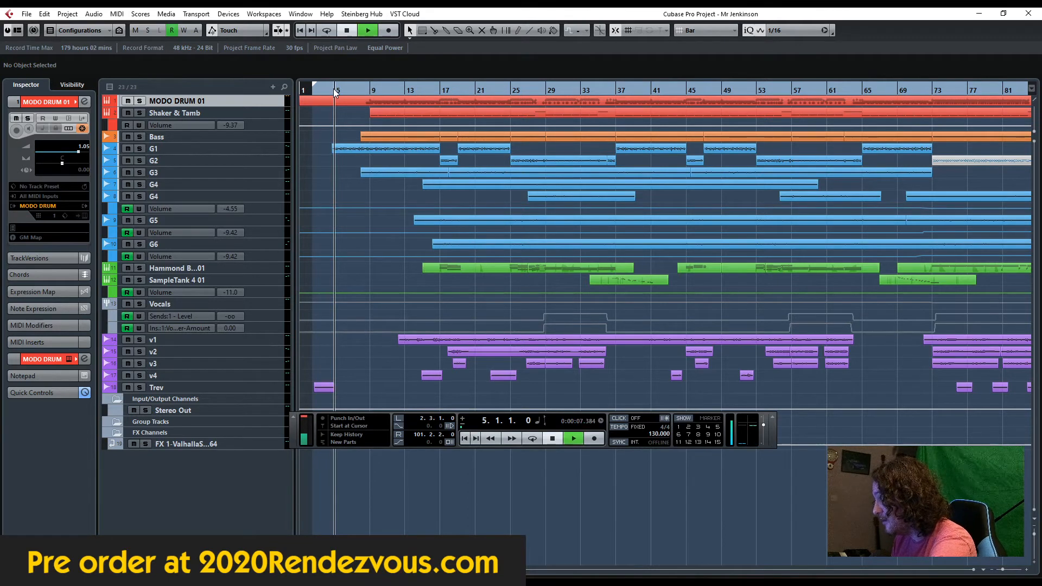
pyautogui.press('space')
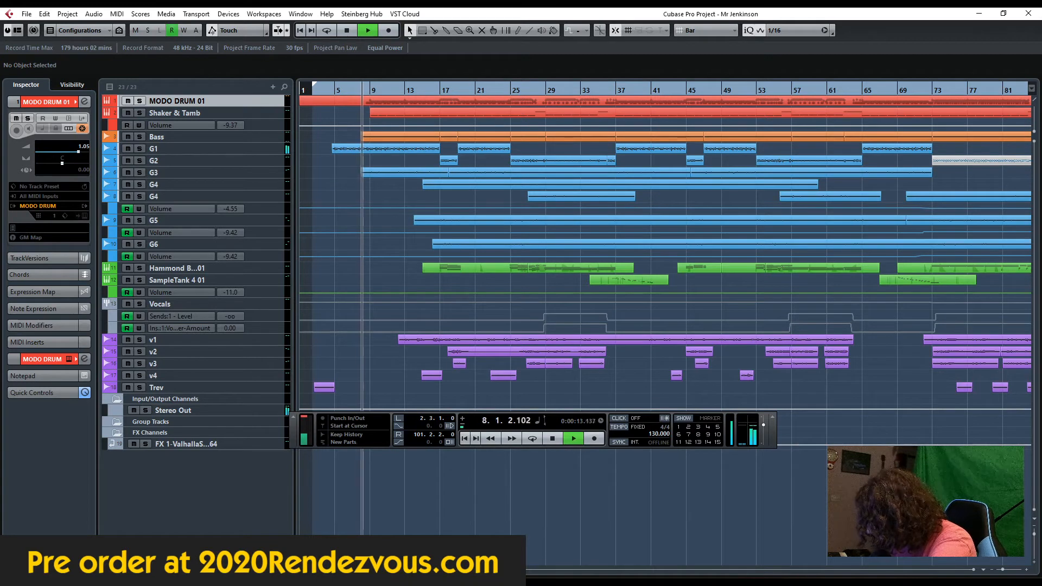
pyautogui.press('F2')
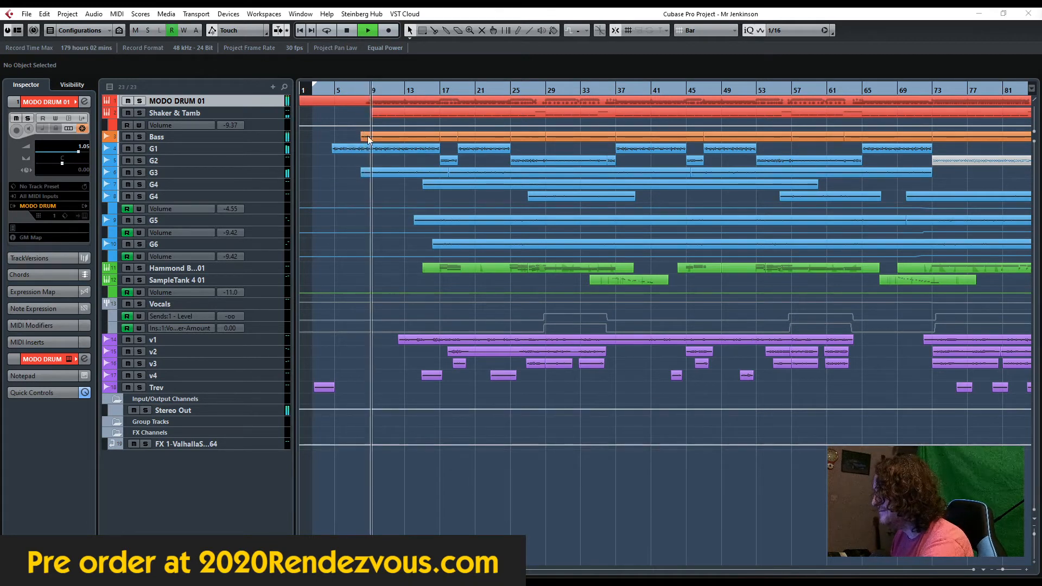
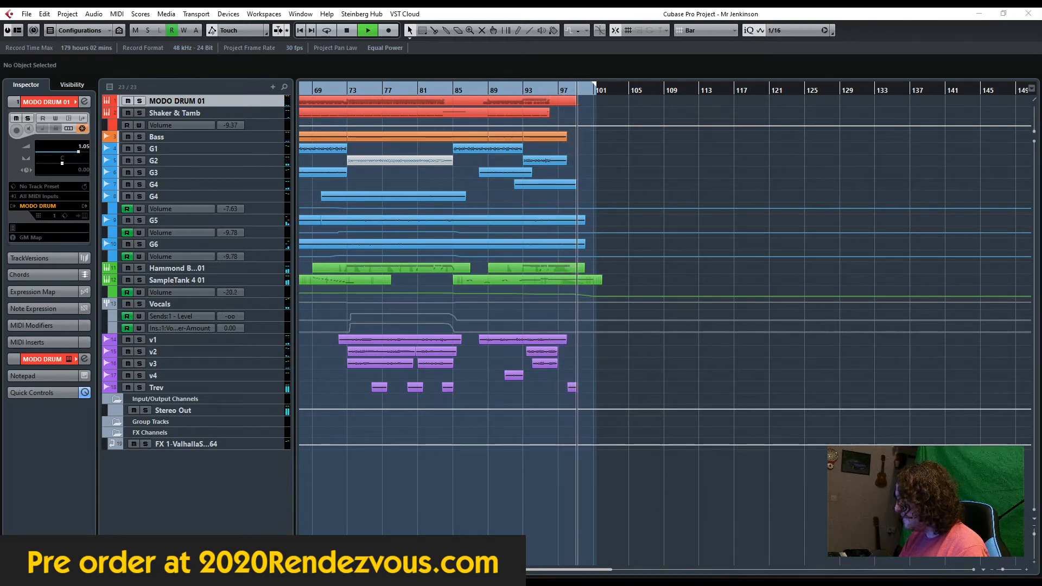
# Step: Stop the Mr Jenkinson song at its end, show the transport panel and return the playback position to bar 5
pyautogui.click(347, 31)
pyautogui.press('F2')
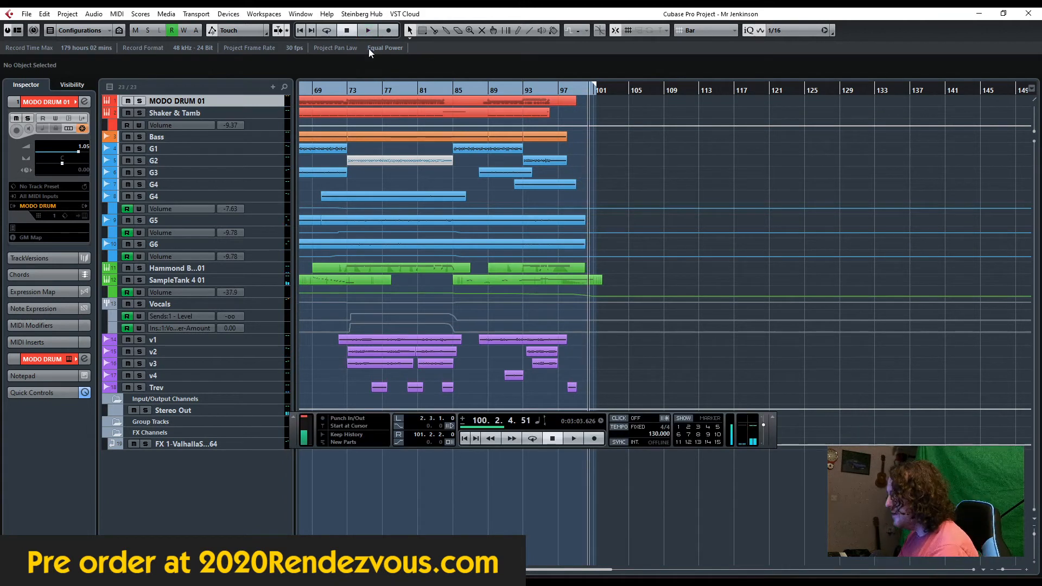
pyautogui.click(347, 31)
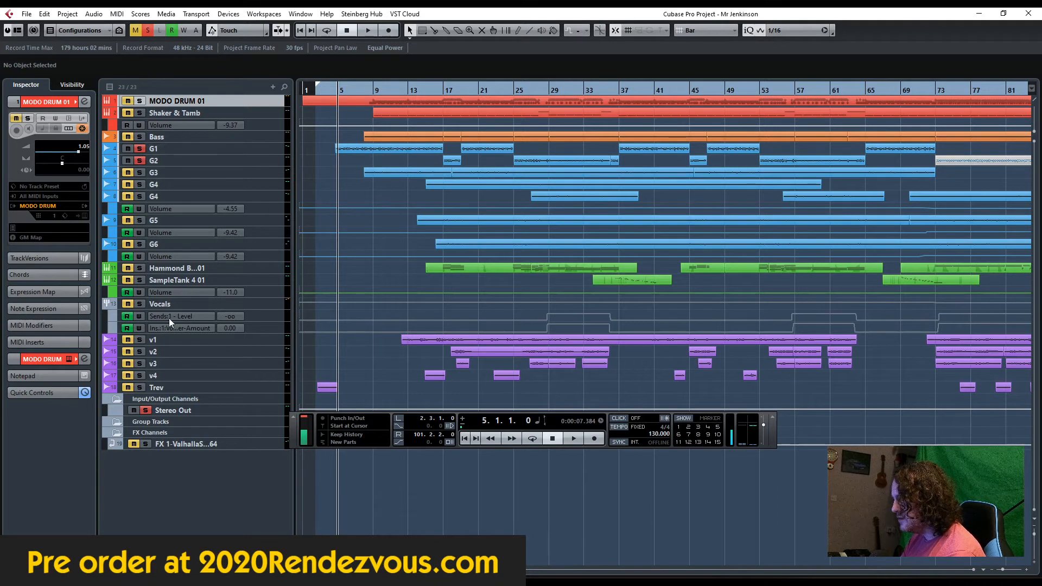
# Step: Add the v1 vocal track to the soloed guitars and enlarge the height of all tracks
pyautogui.click(140, 339)
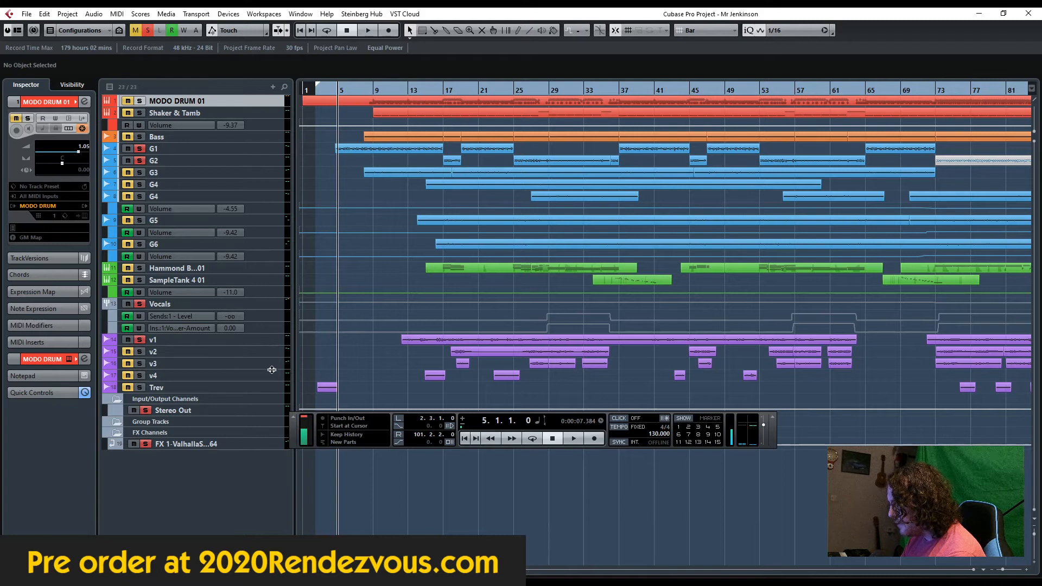
pyautogui.click(1033, 562)
pyautogui.moveTo(1035, 556); pyautogui.dragTo(1035, 538)
pyautogui.scroll(-4, 451, 239)
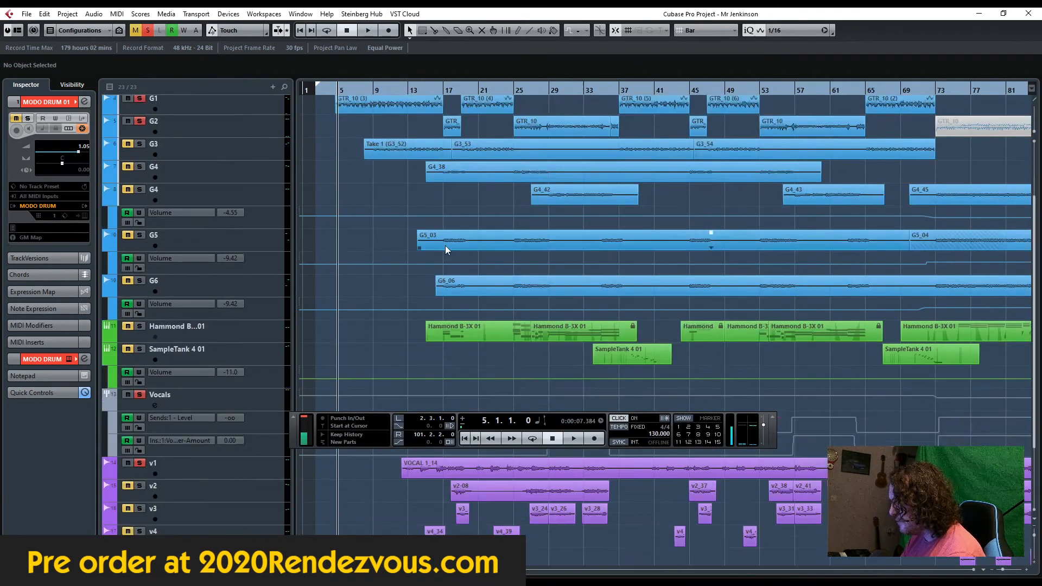
pyautogui.scroll(4, 445, 247)
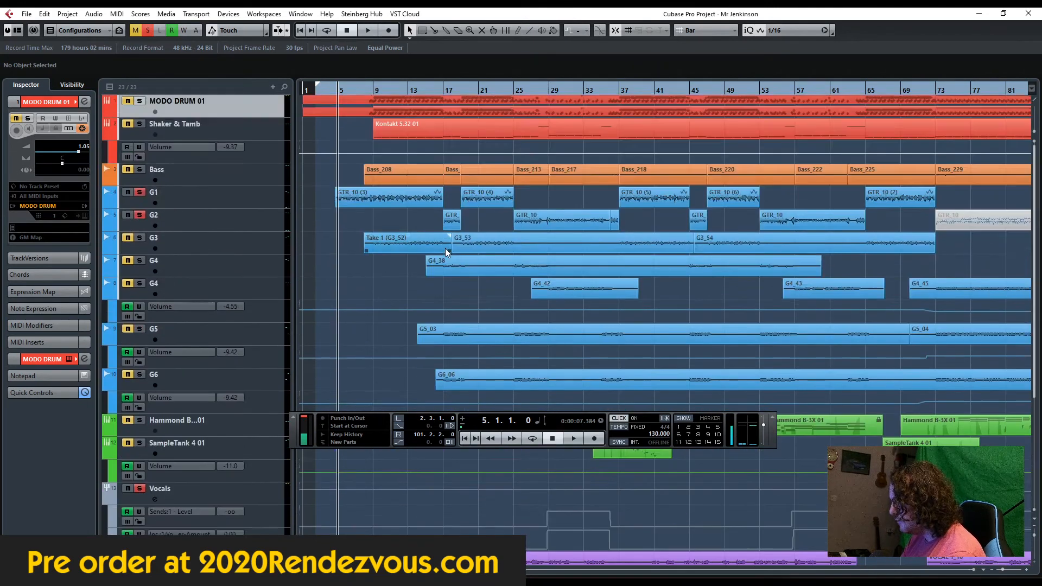
# Step: Play the soloed G1, G2 and v1 tracks from bar 5 while looking through the guitar, keyboard and vocal tracks
pyautogui.click(359, 90)
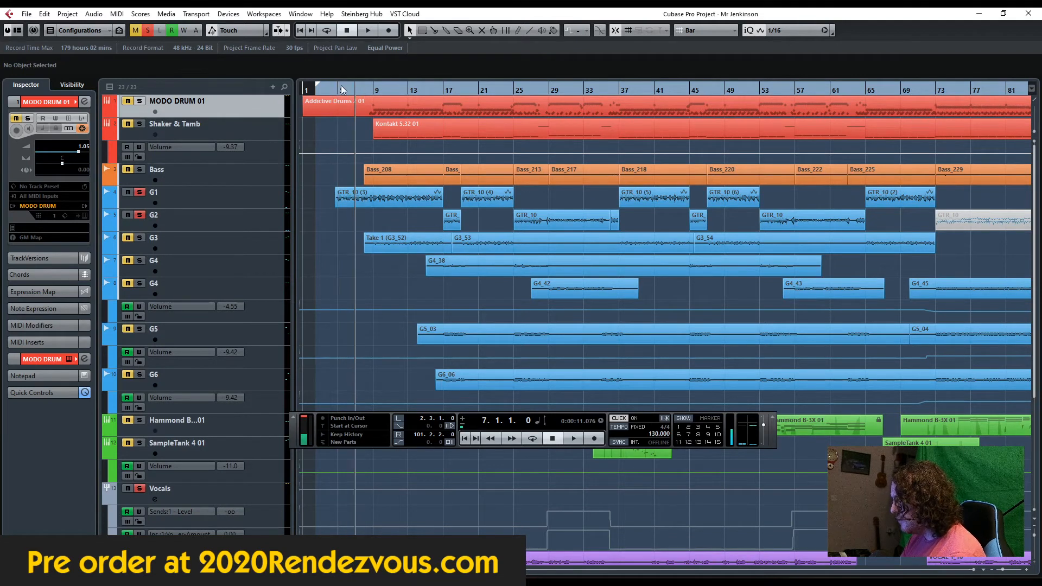
pyautogui.click(333, 89)
pyautogui.scroll(-4, 491, 255)
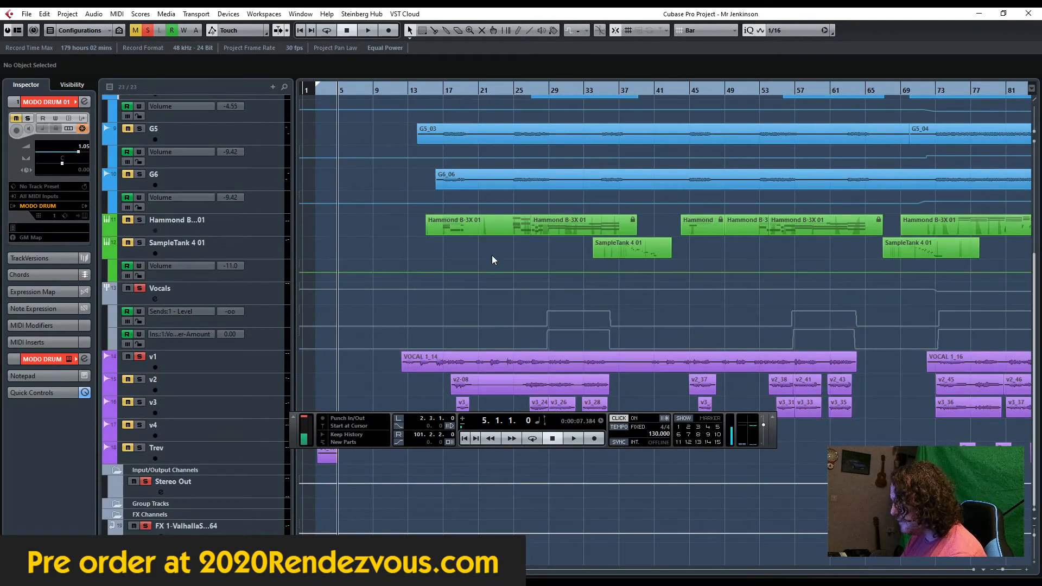
pyautogui.press('space')
pyautogui.scroll(4, 490, 252)
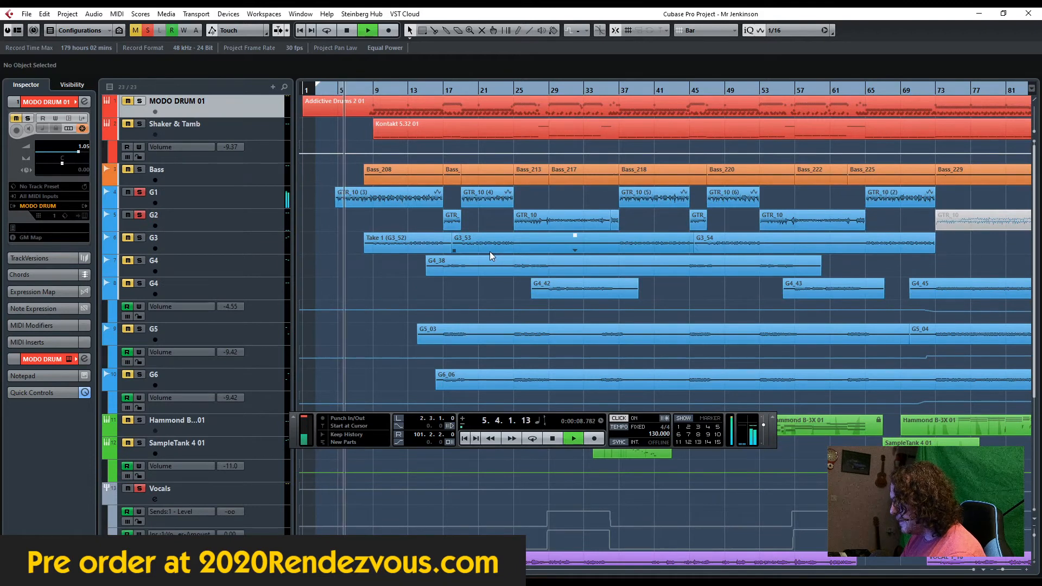
pyautogui.scroll(-4, 490, 251)
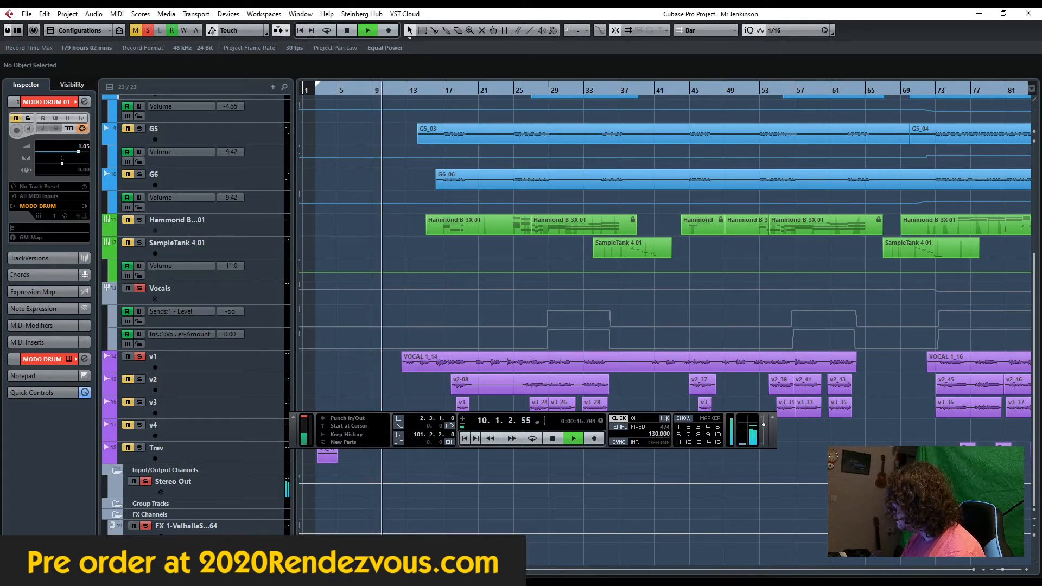
pyautogui.scroll(5, 486, 234)
pyautogui.scroll(-4, 487, 239)
pyautogui.scroll(-1, 487, 239)
pyautogui.scroll(5, 487, 239)
pyautogui.scroll(-5, 487, 239)
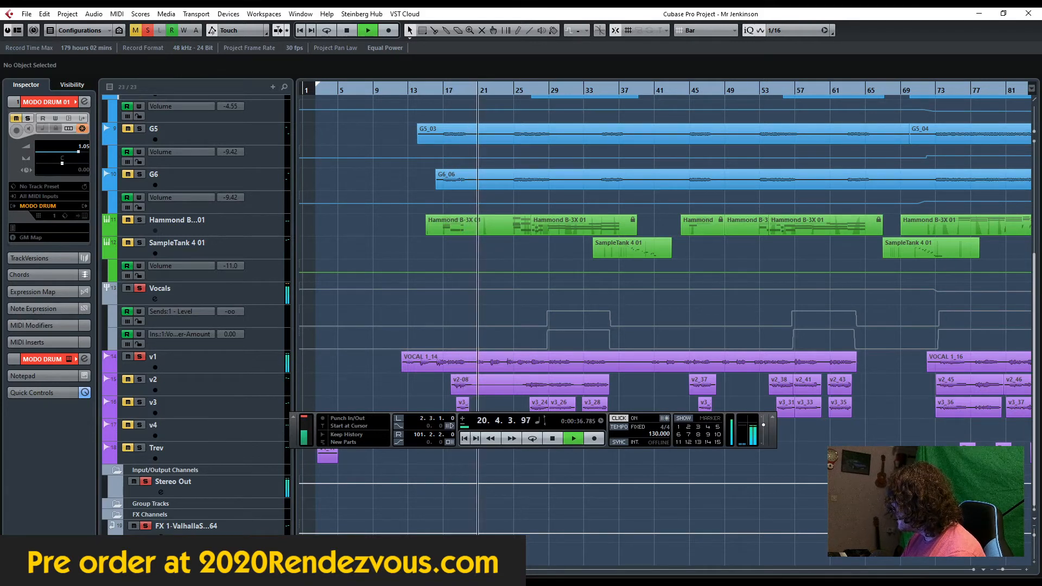
# Step: Hide and restore the transport panel during playback, then stop the song in bar 37
pyautogui.press('F2')
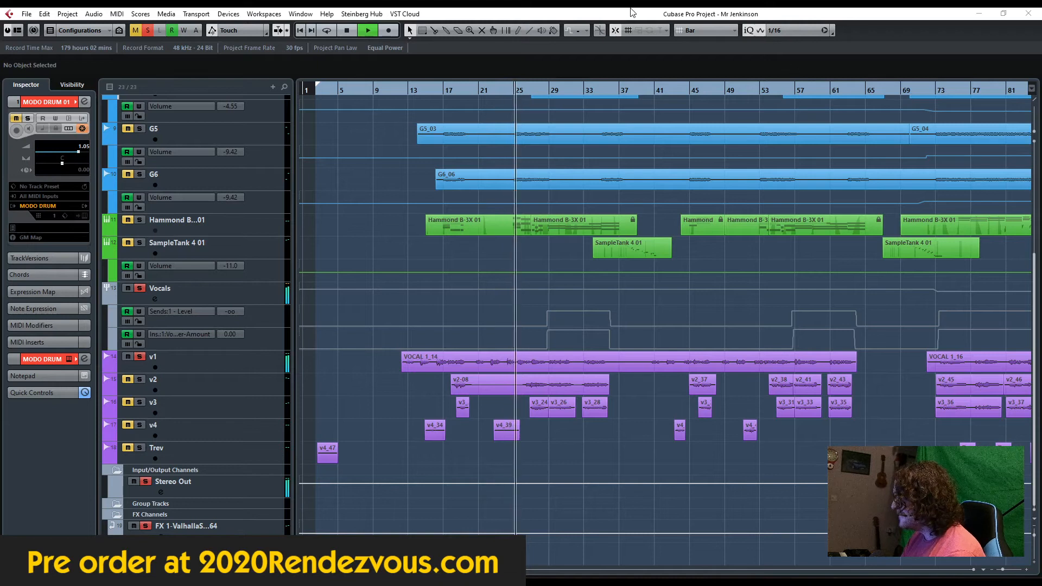
pyautogui.press('F2')
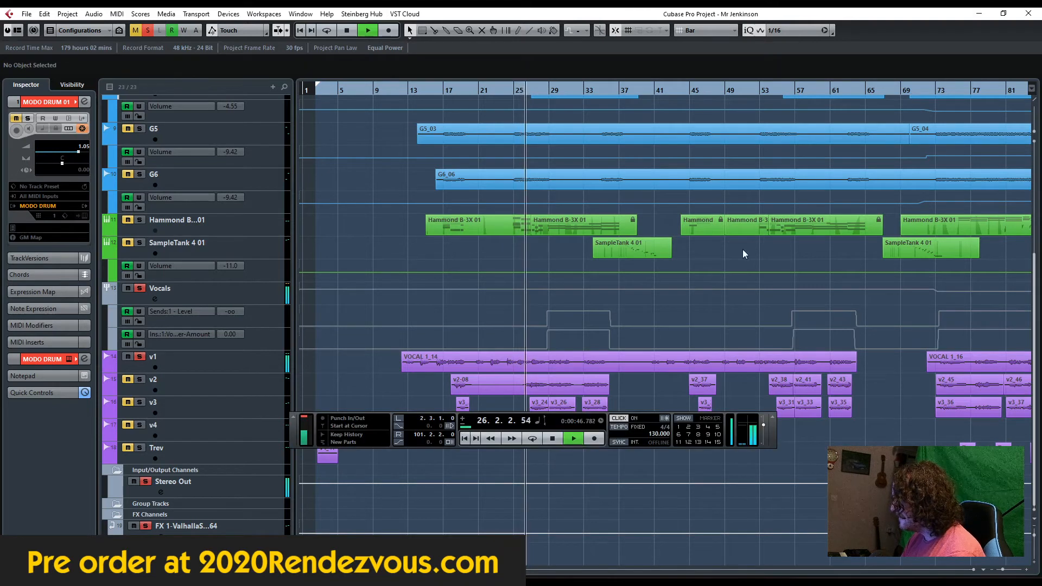
pyautogui.scroll(8, 605, 385)
pyautogui.scroll(-7, 605, 385)
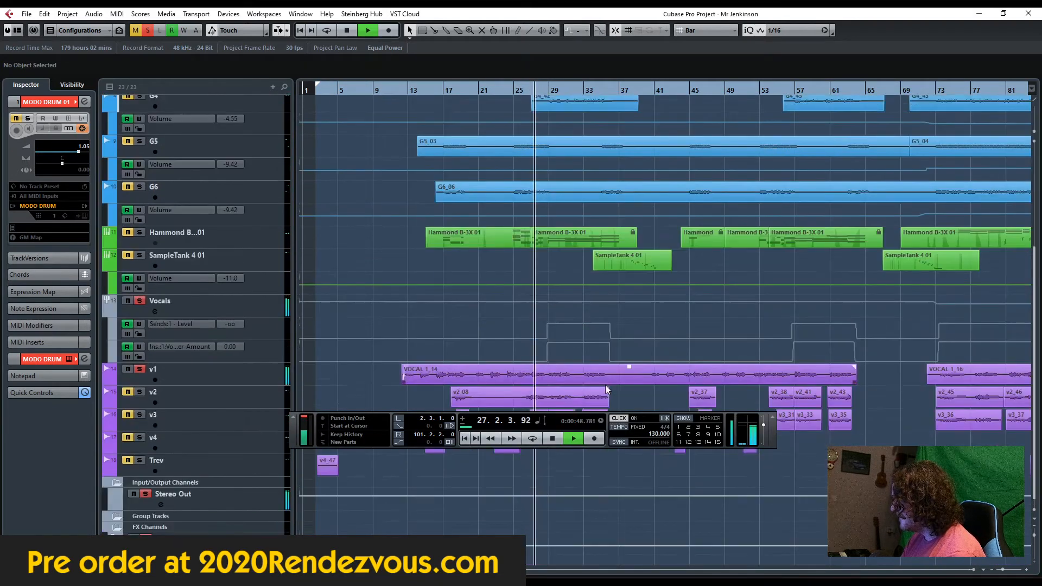
pyautogui.scroll(3, 604, 385)
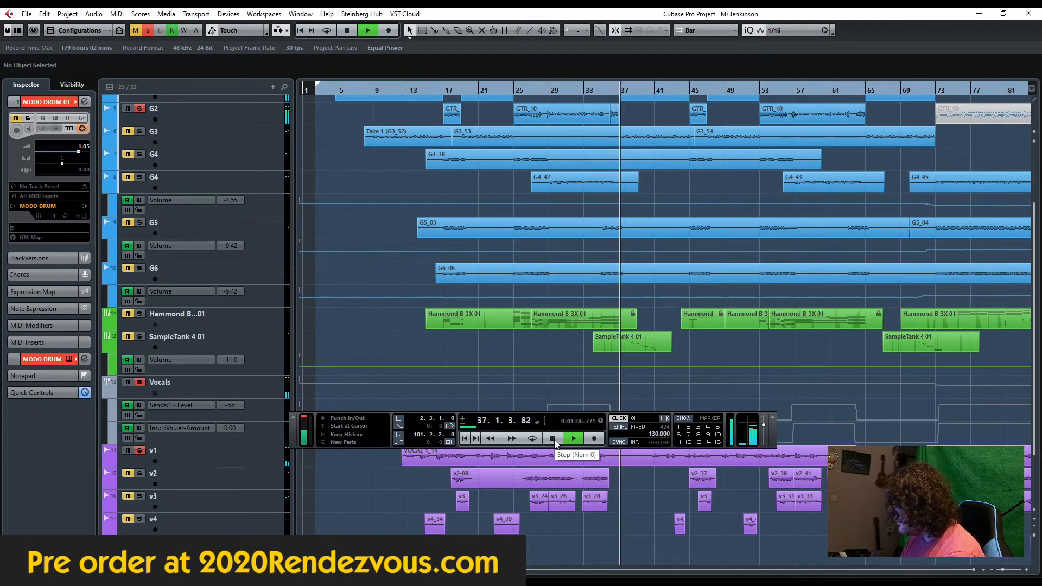
pyautogui.click(553, 439)
pyautogui.scroll(4, 573, 289)
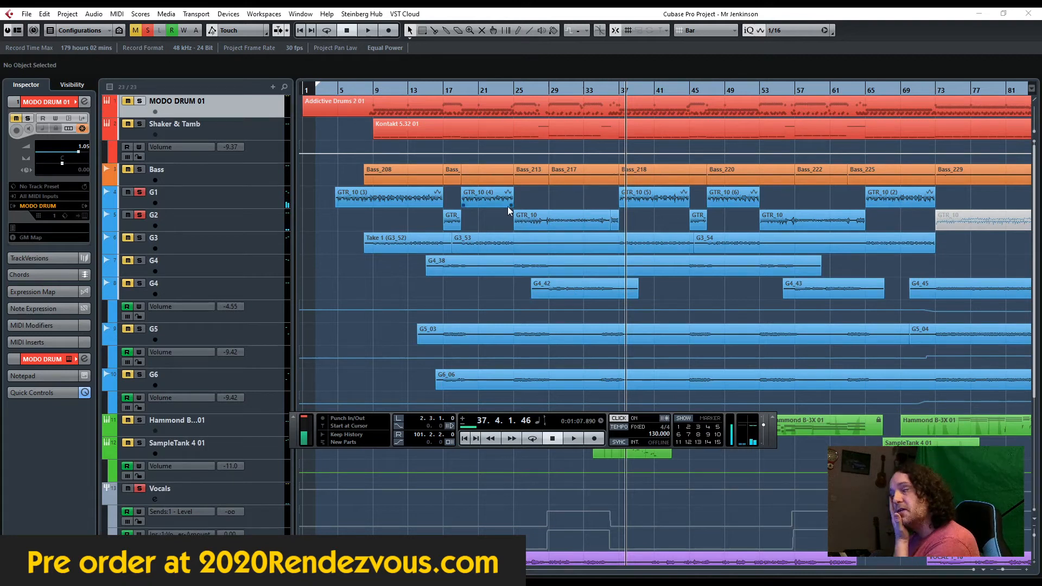
# Step: Clear all solos, play only MODO DRUM 01 from bar 8 with its track height enlarged, and stop playback
pyautogui.click(148, 29)
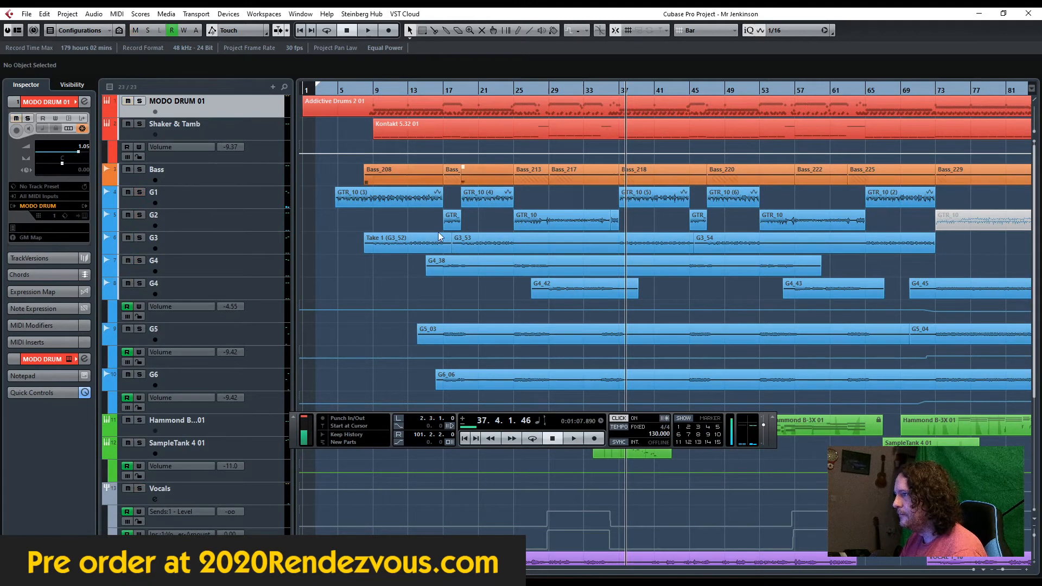
pyautogui.click(369, 90)
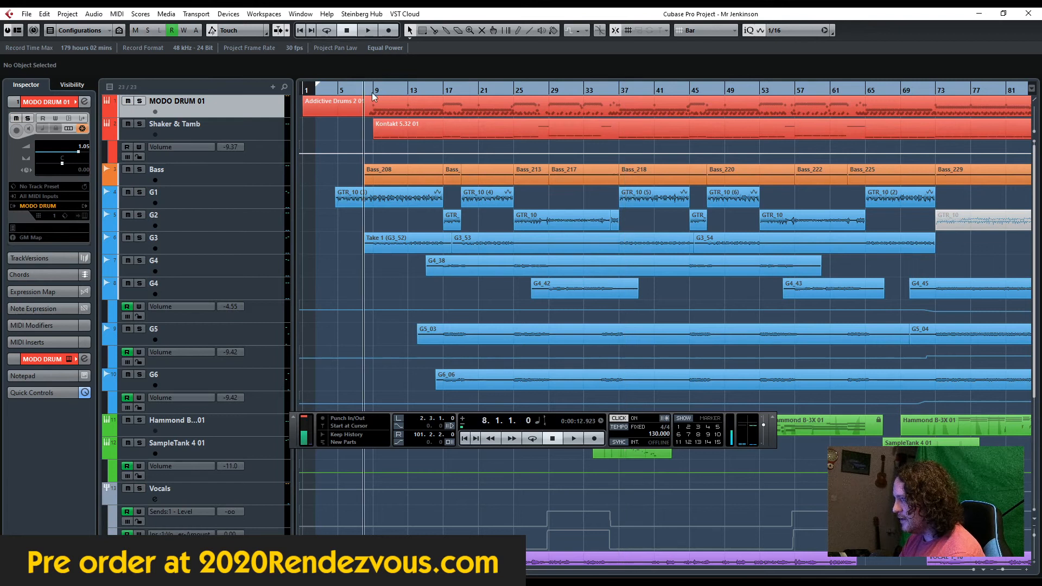
pyautogui.click(140, 102)
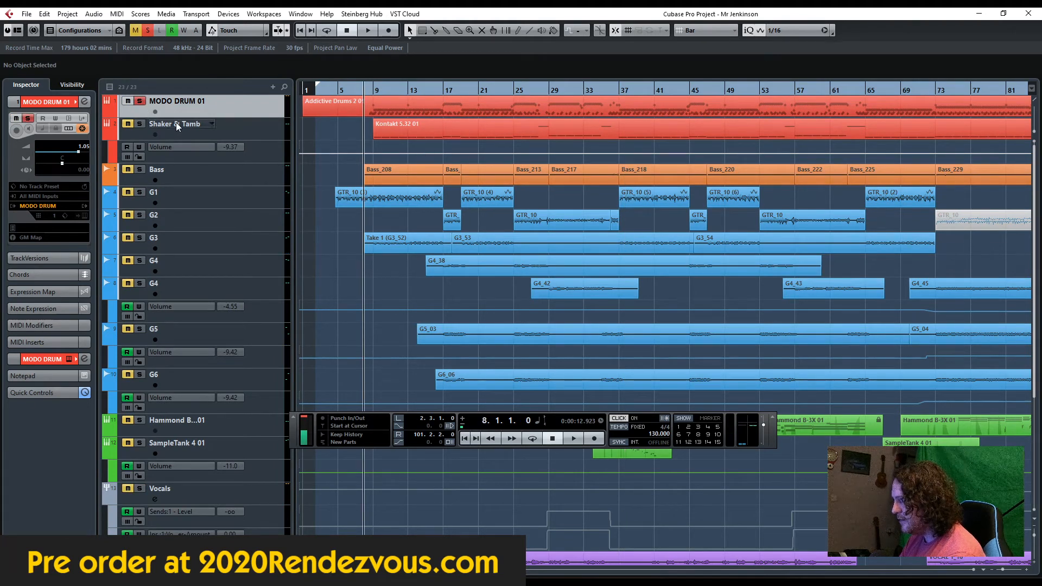
pyautogui.press('space')
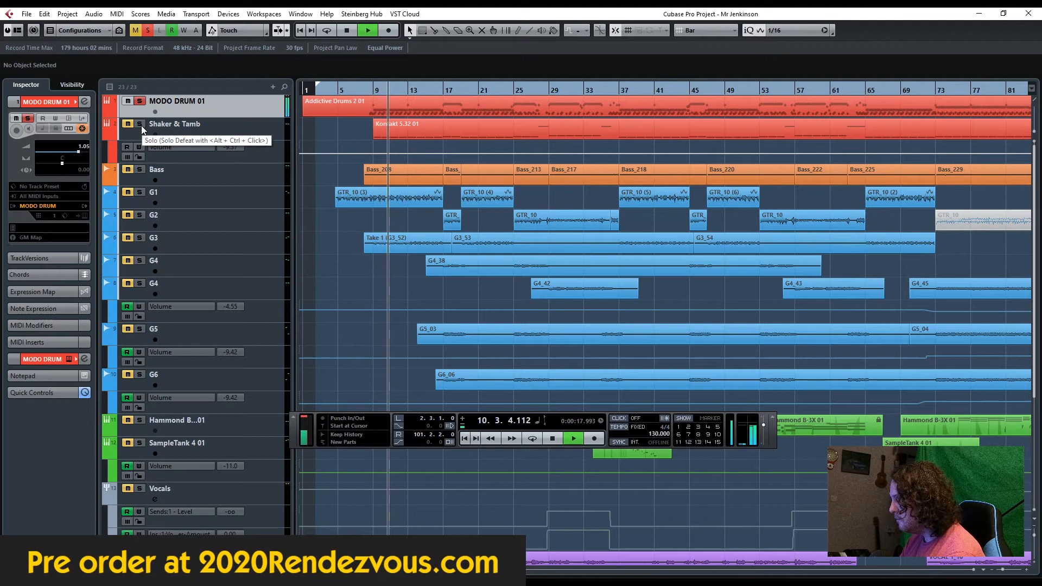
pyautogui.moveTo(215, 117); pyautogui.dragTo(219, 192)
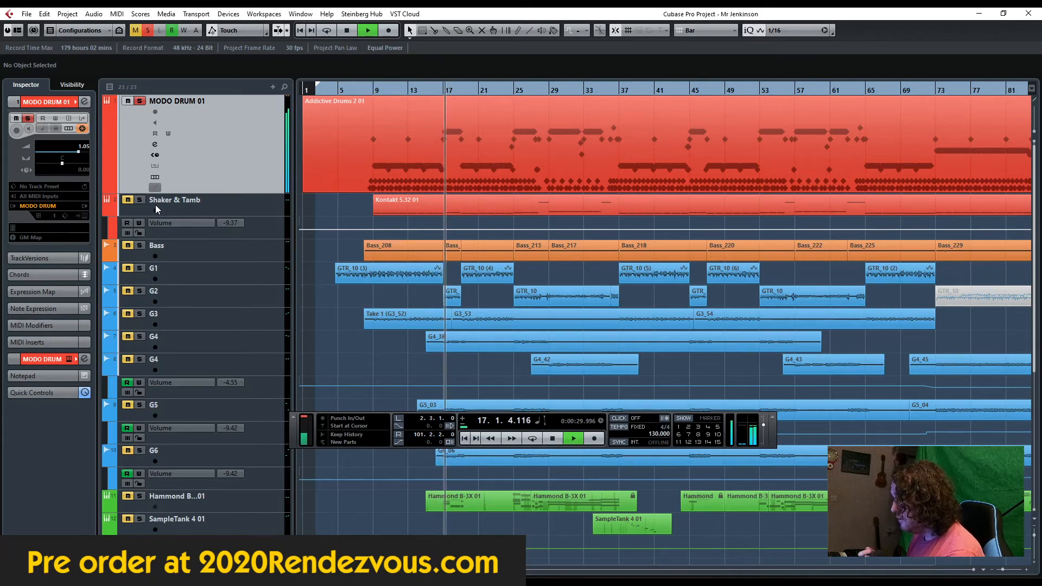
pyautogui.press('space')
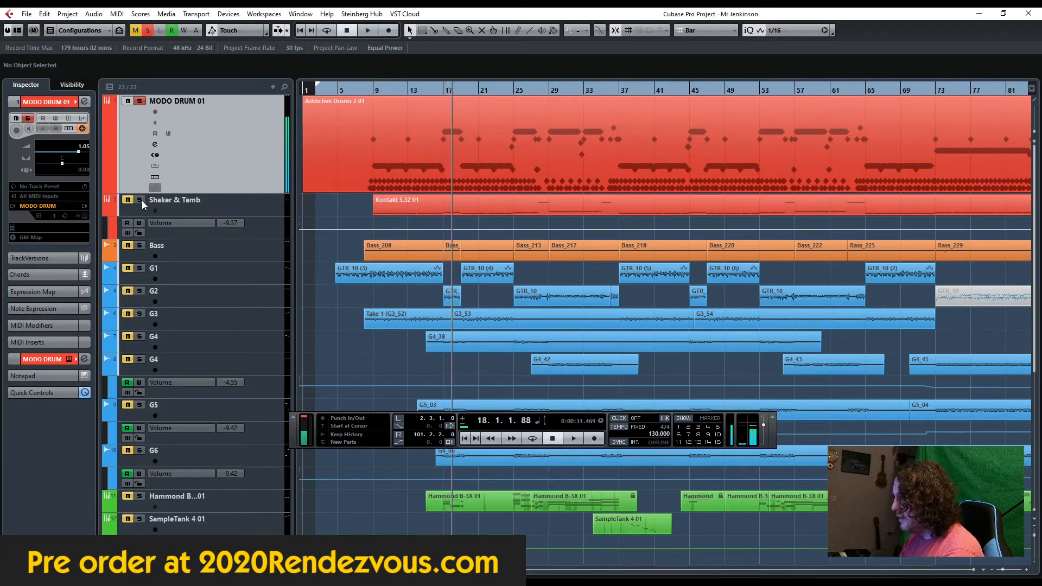
# Step: Play MODO DRUM 01 with Shaker & Tamb from bar 8 and add the Bass track to the solo
pyautogui.click(365, 89)
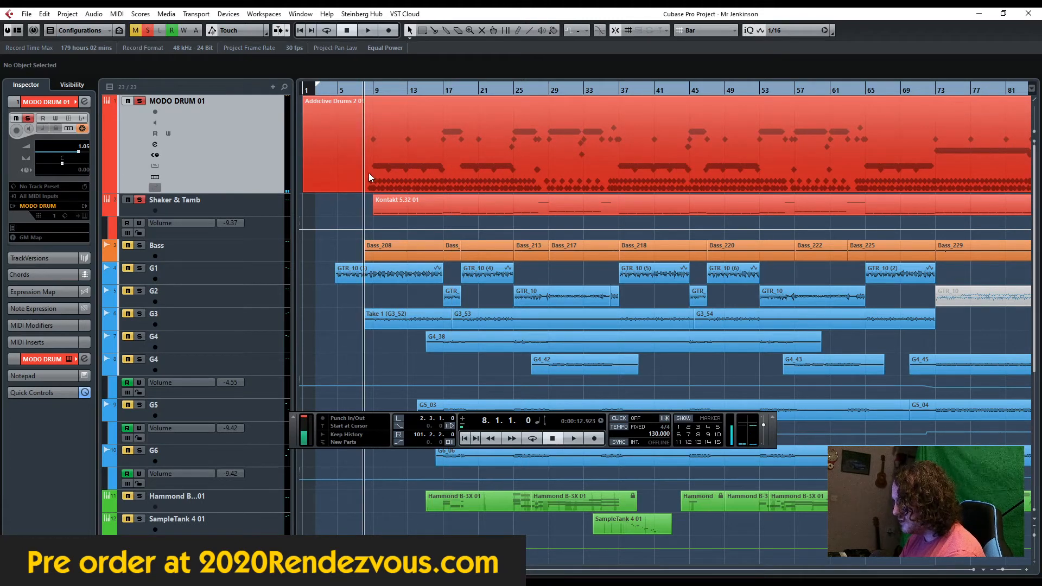
pyautogui.press('space')
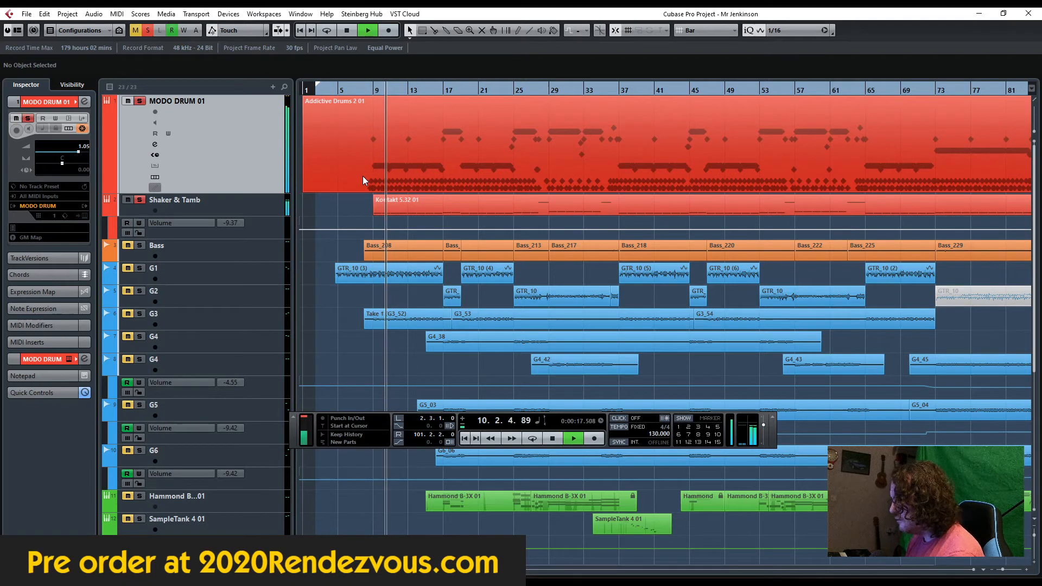
pyautogui.click(140, 246)
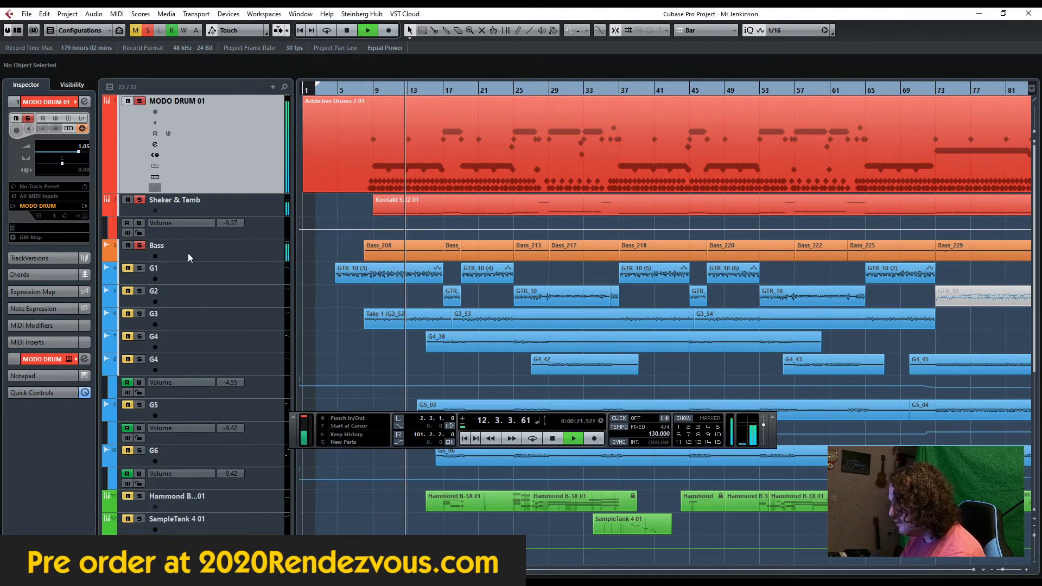
# Step: Examine the AmpliTube 4 insert on the Bass track, close it and stop playback
pyautogui.click(217, 255)
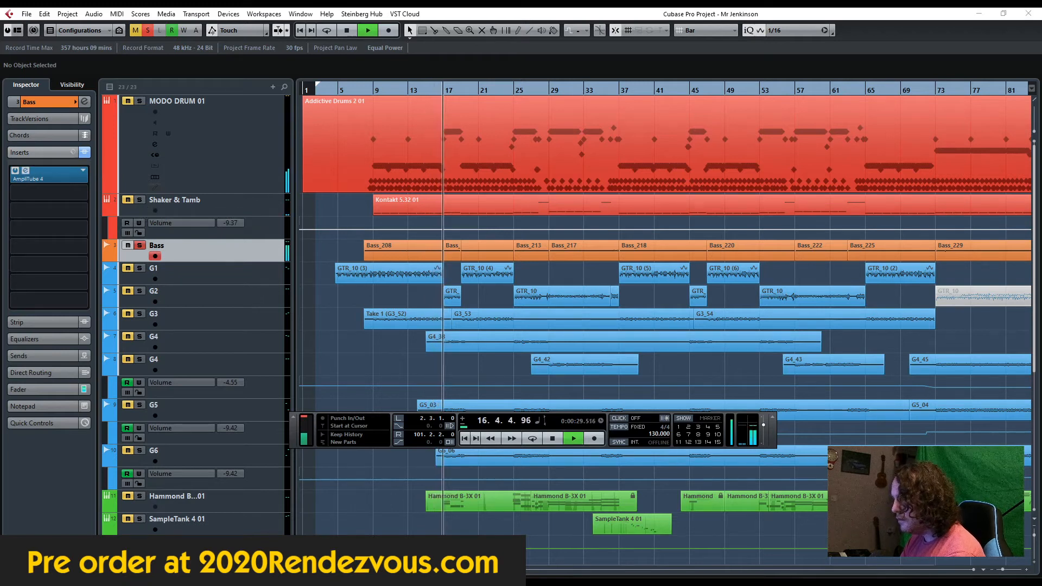
pyautogui.click(25, 171)
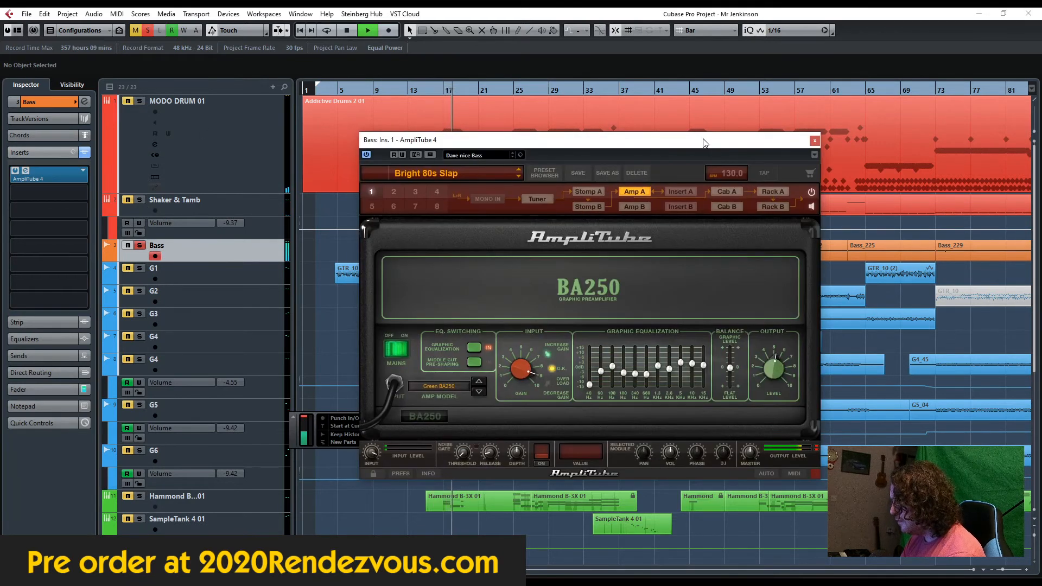
pyautogui.click(814, 141)
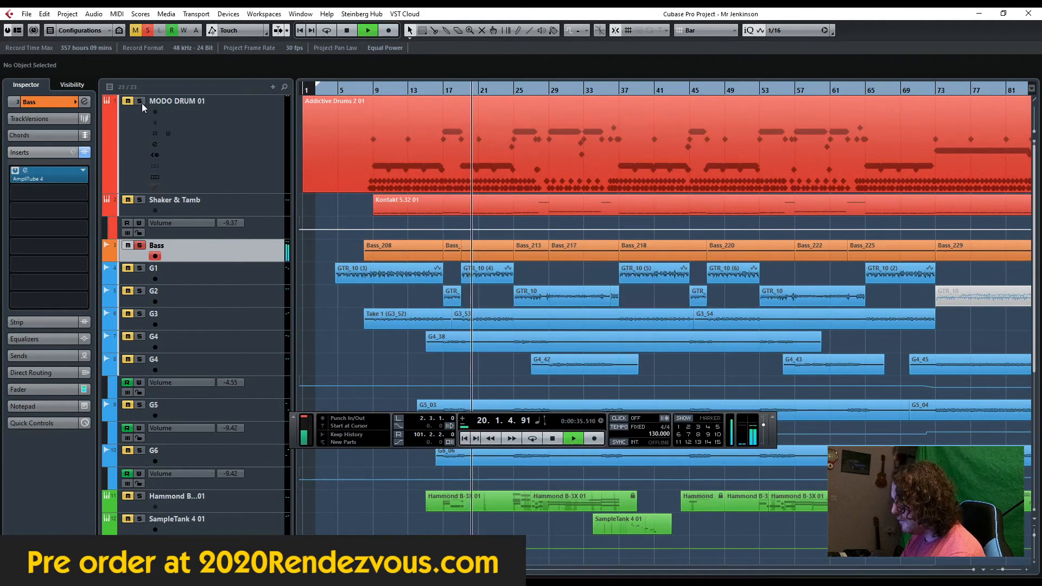
pyautogui.press('space')
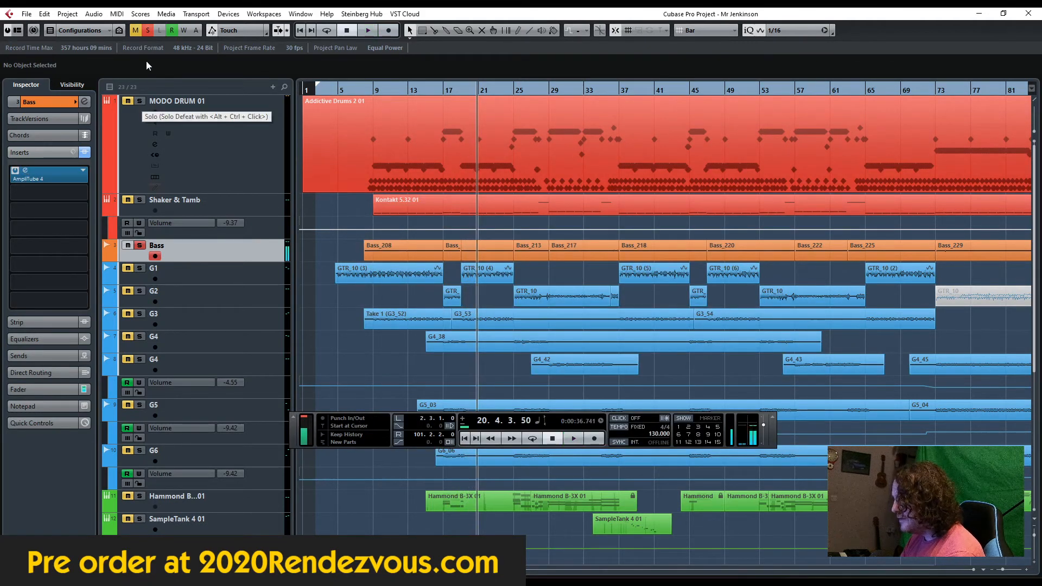
# Step: Play MODO DRUM 01, Shaker & Tamb and Bass soloed together from bar 9, then stop playback
pyautogui.click(147, 30)
pyautogui.click(376, 91)
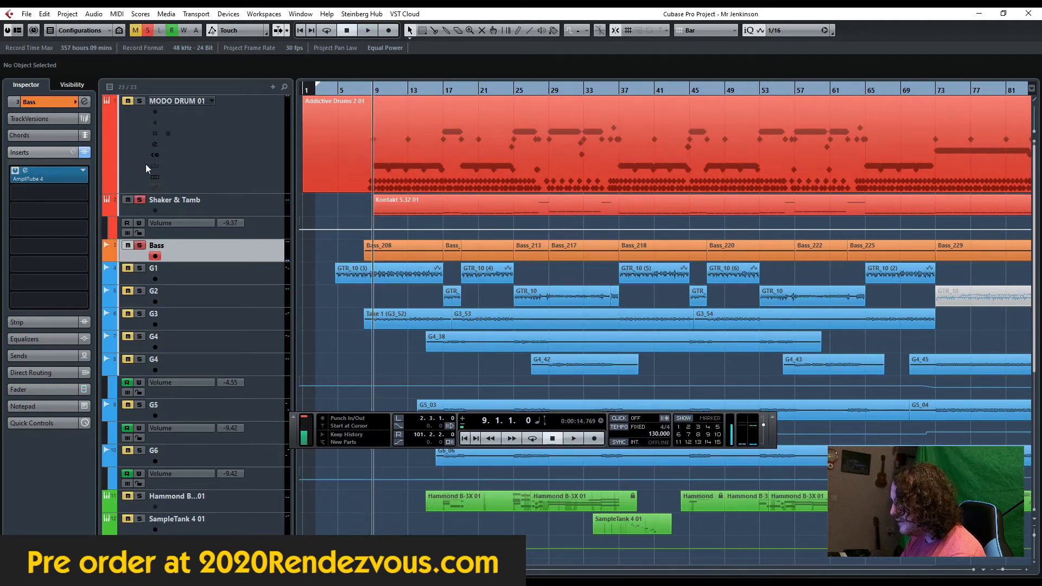
pyautogui.press('space')
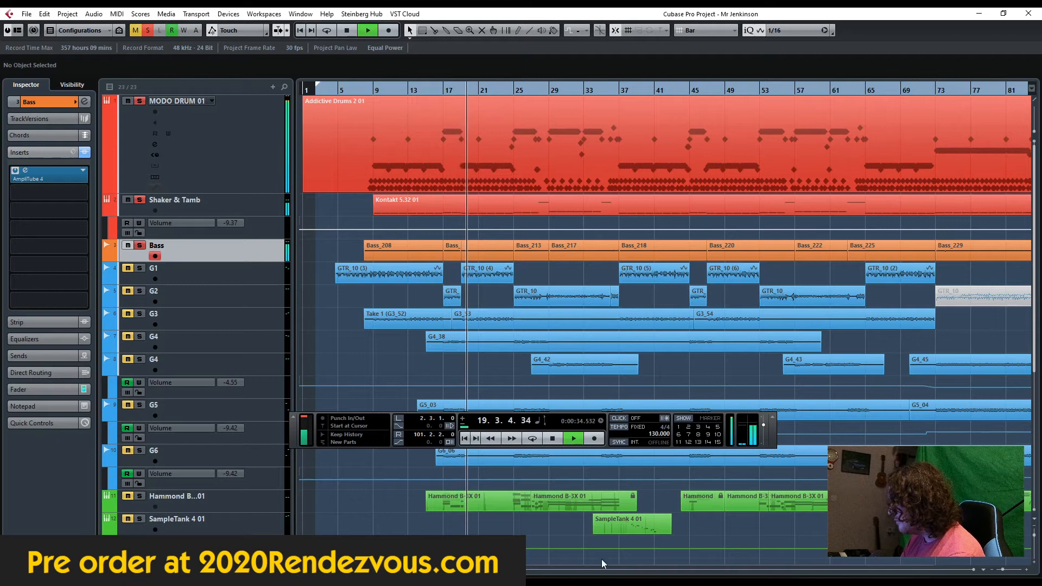
pyautogui.click(553, 440)
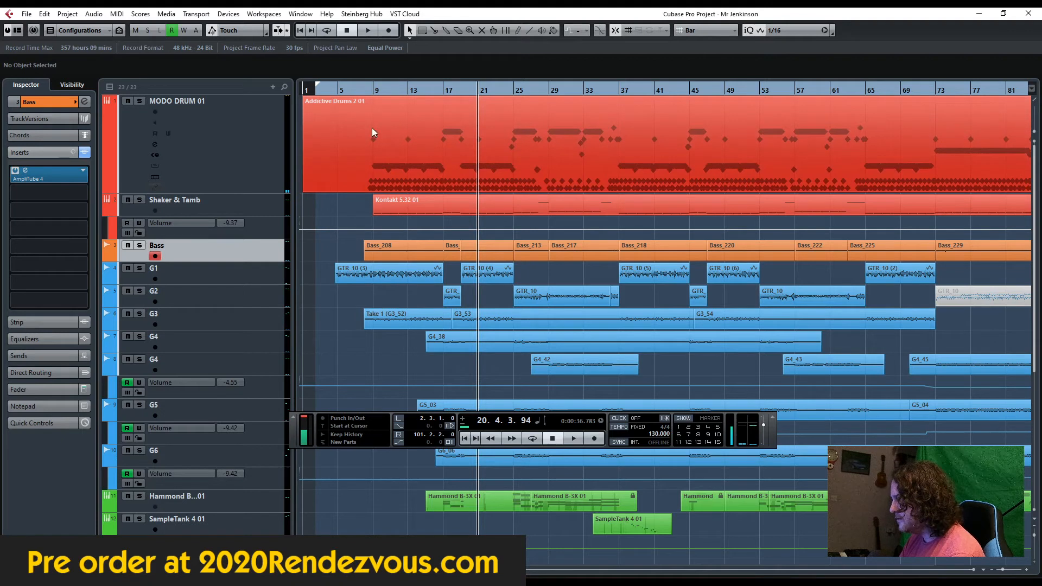
# Step: Set the playback position to bar 6 and view the G1 track's AmpliTube 4 and NLS Channel Stereo inserts
pyautogui.click(349, 89)
pyautogui.scroll(-2, 388, 311)
pyautogui.scroll(2, 389, 310)
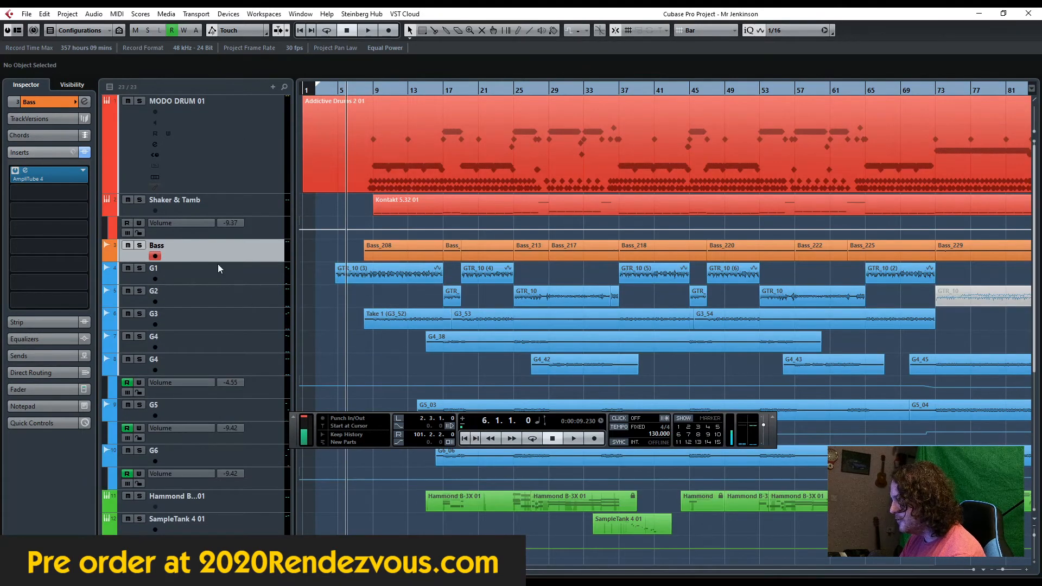
pyautogui.click(228, 272)
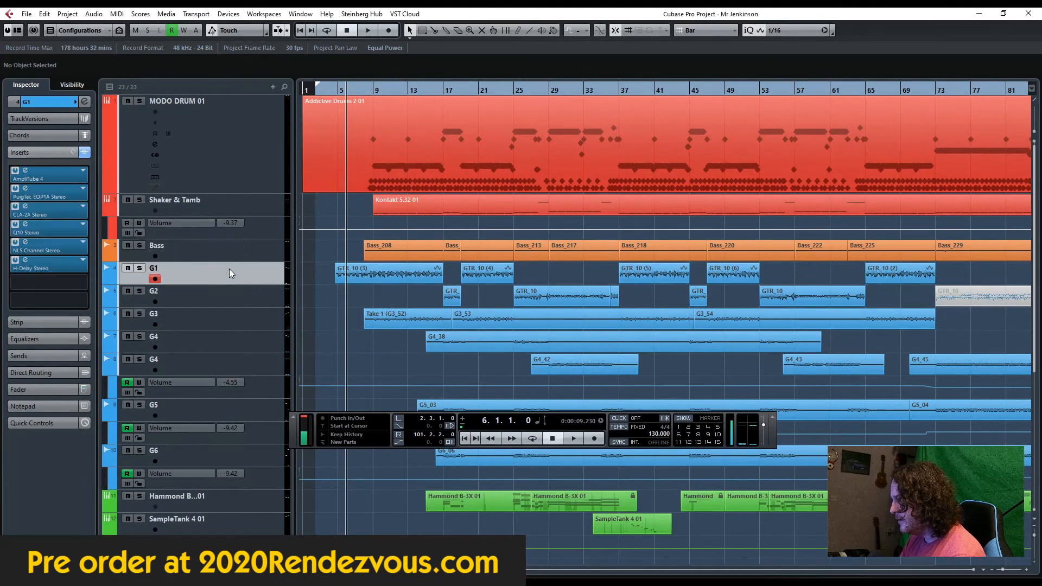
pyautogui.click(28, 173)
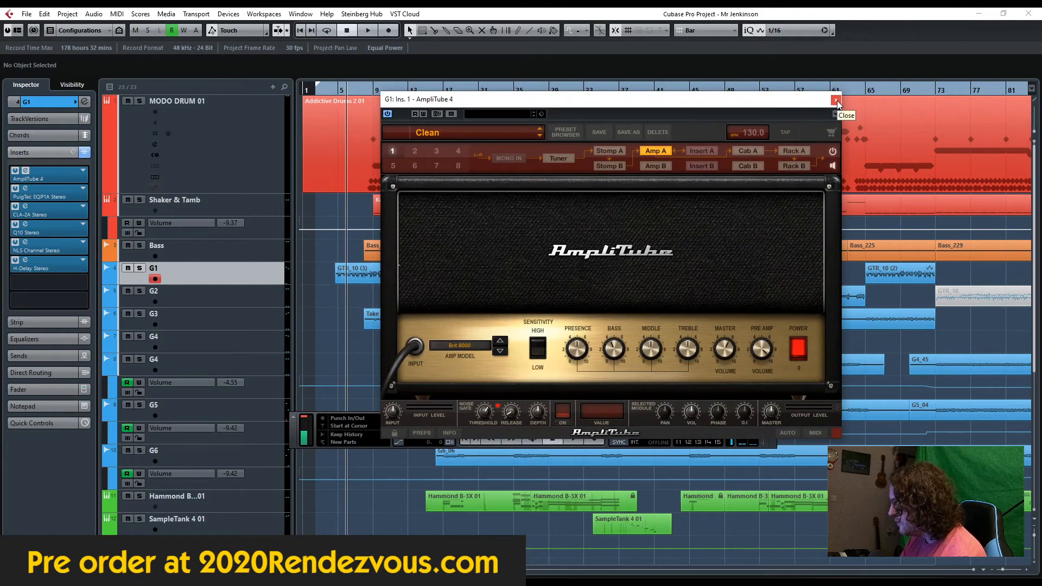
pyautogui.moveTo(719, 102); pyautogui.dragTo(629, 102)
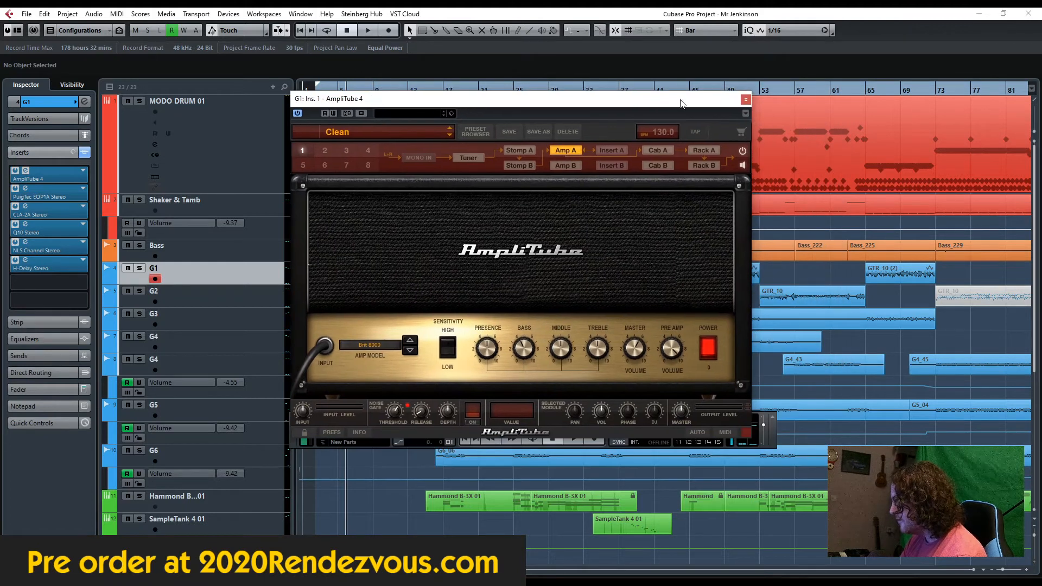
pyautogui.click(746, 100)
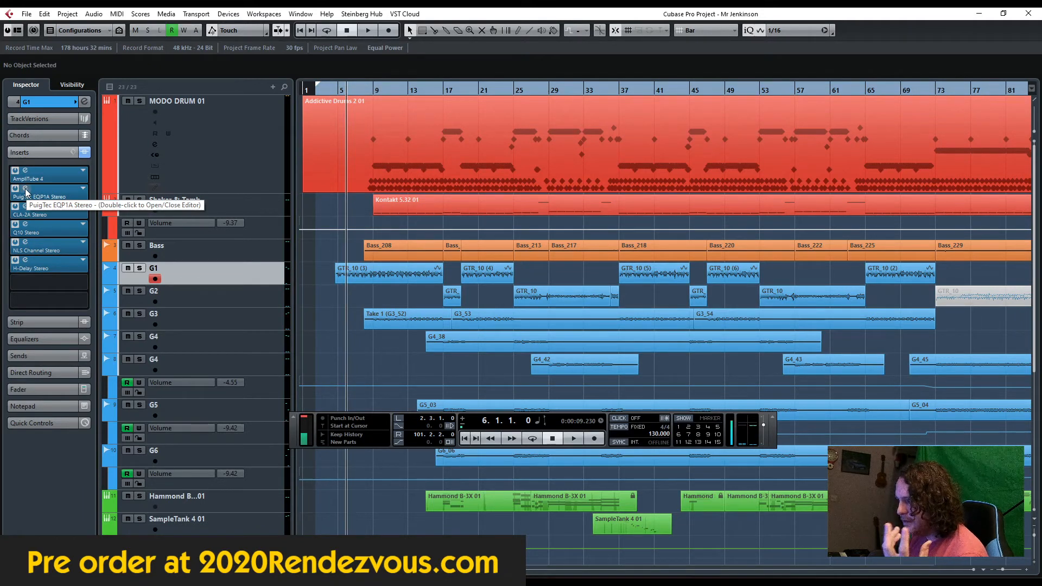
pyautogui.doubleClick(26, 245)
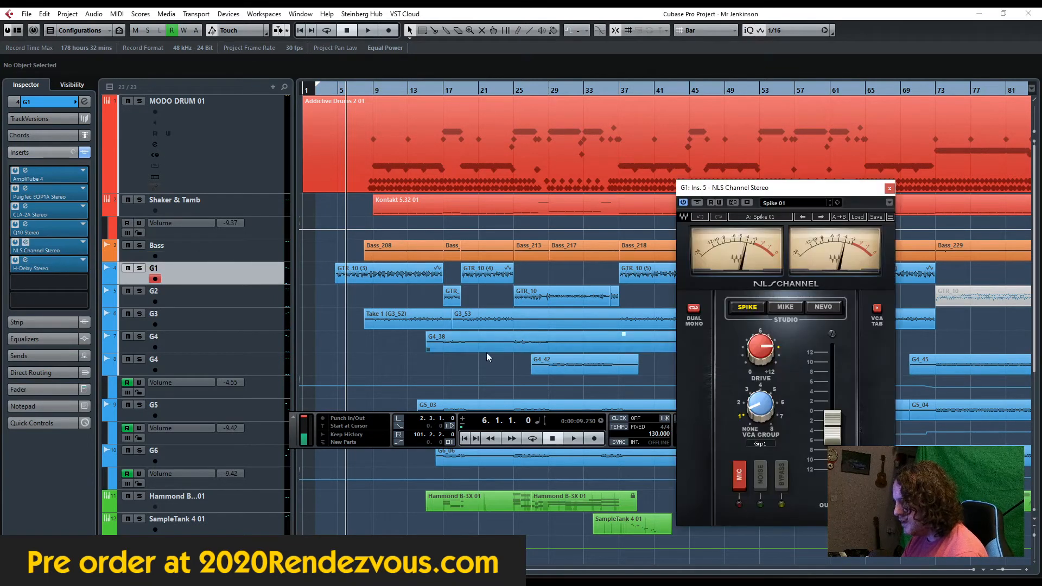
# Step: Solo G1 and play it while bypassing and re-enabling its NLS Channel insert, then stop and close the plug-in
pyautogui.moveTo(789, 194); pyautogui.dragTo(578, 115)
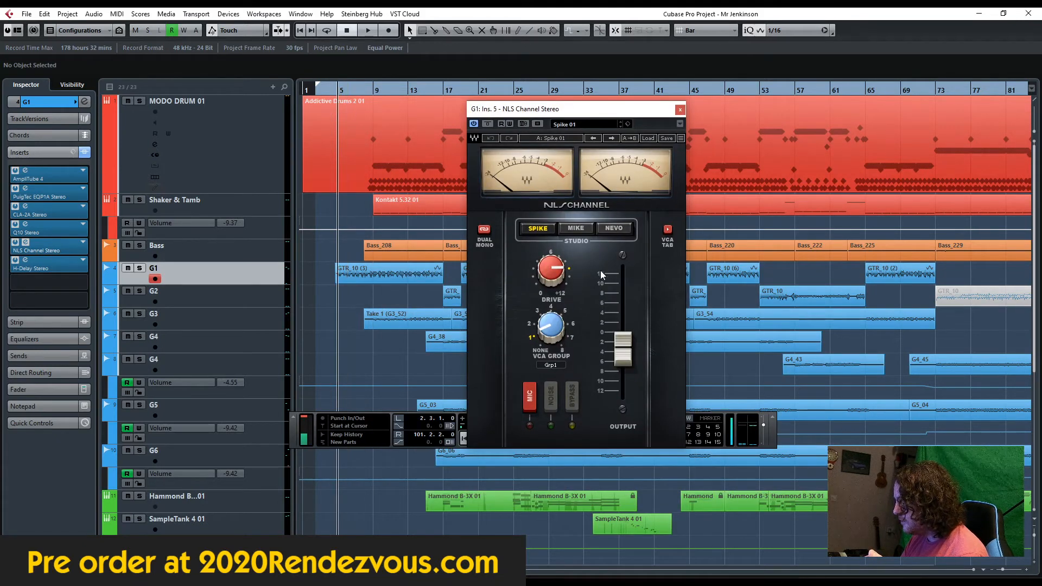
pyautogui.click(139, 268)
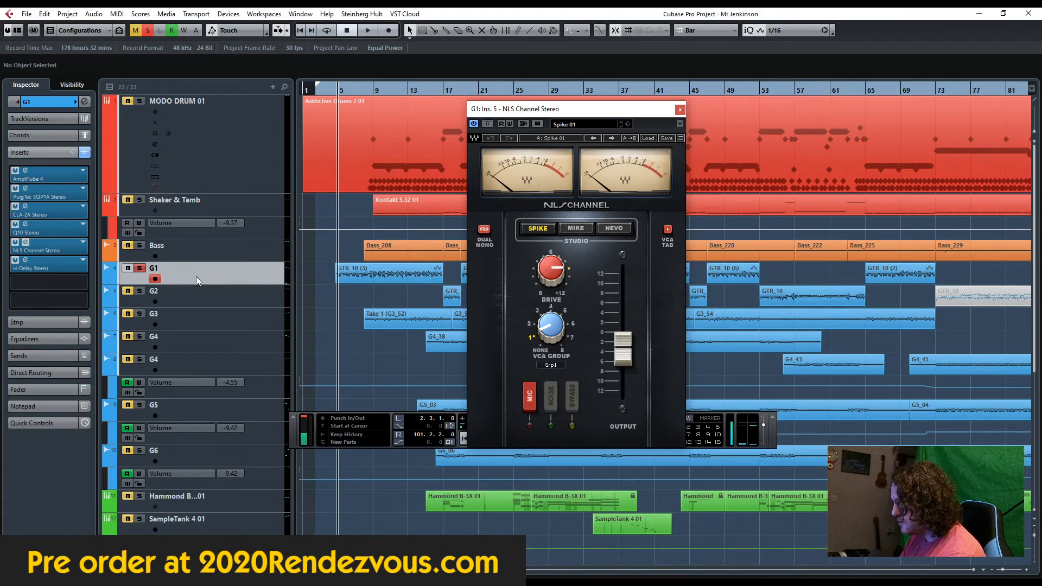
pyautogui.click(488, 124)
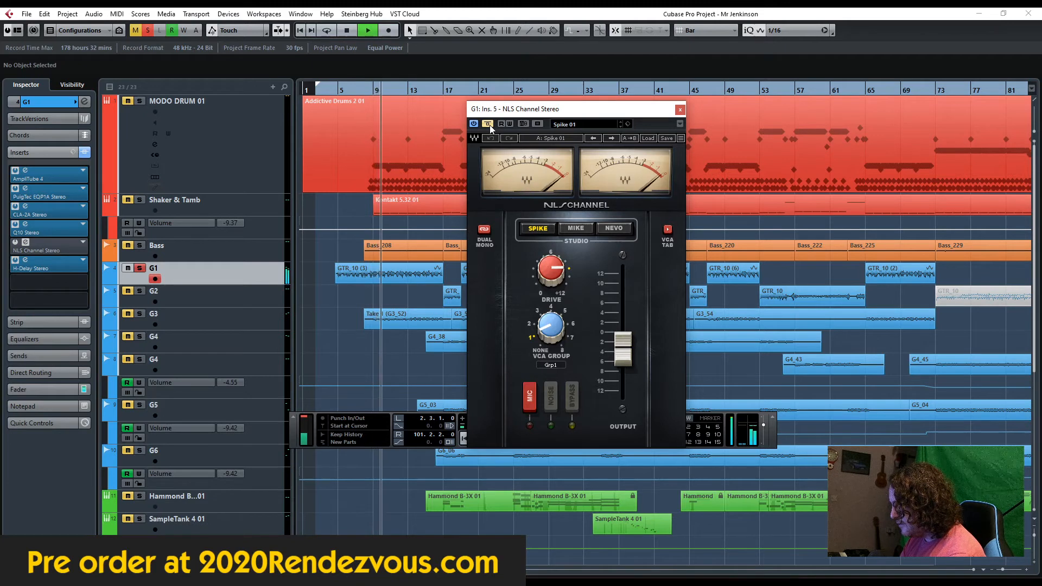
pyautogui.click(488, 125)
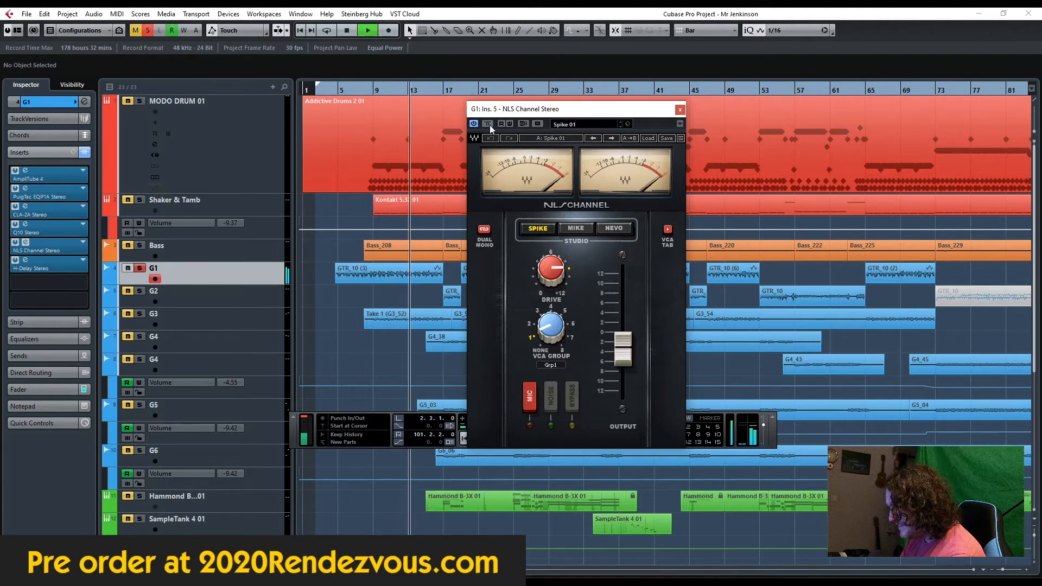
pyautogui.press('space')
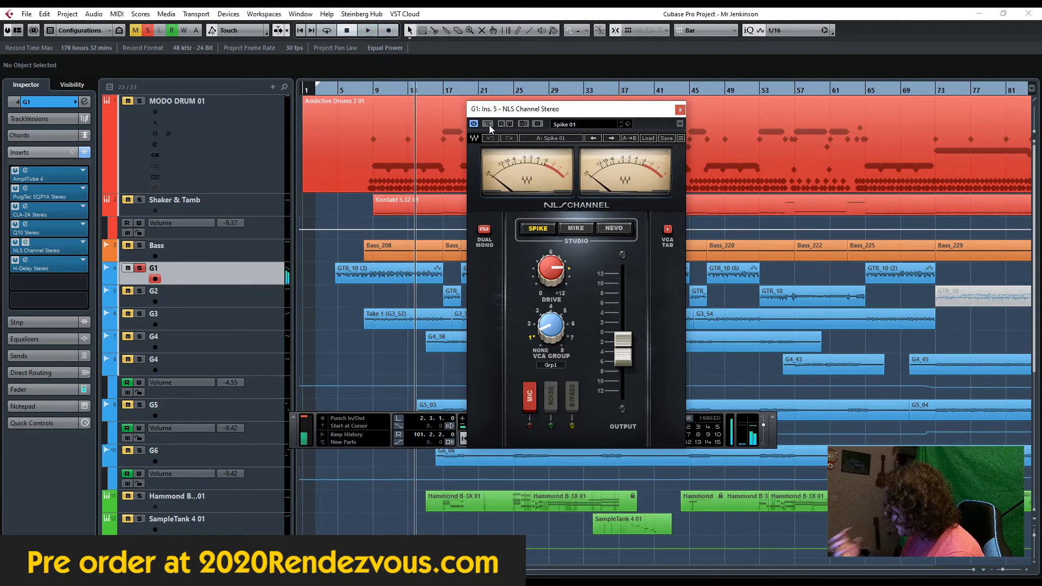
pyautogui.click(678, 110)
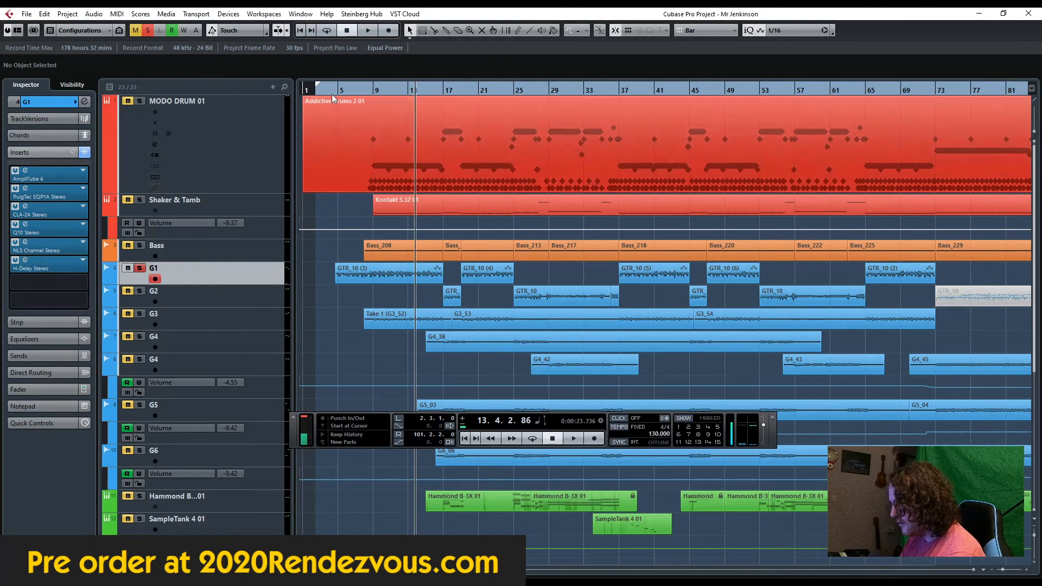
# Step: Set the playback position to bar 5 and view G1's PuigTec EQP1A and CLA-2A inserts, closing each one
pyautogui.click(333, 89)
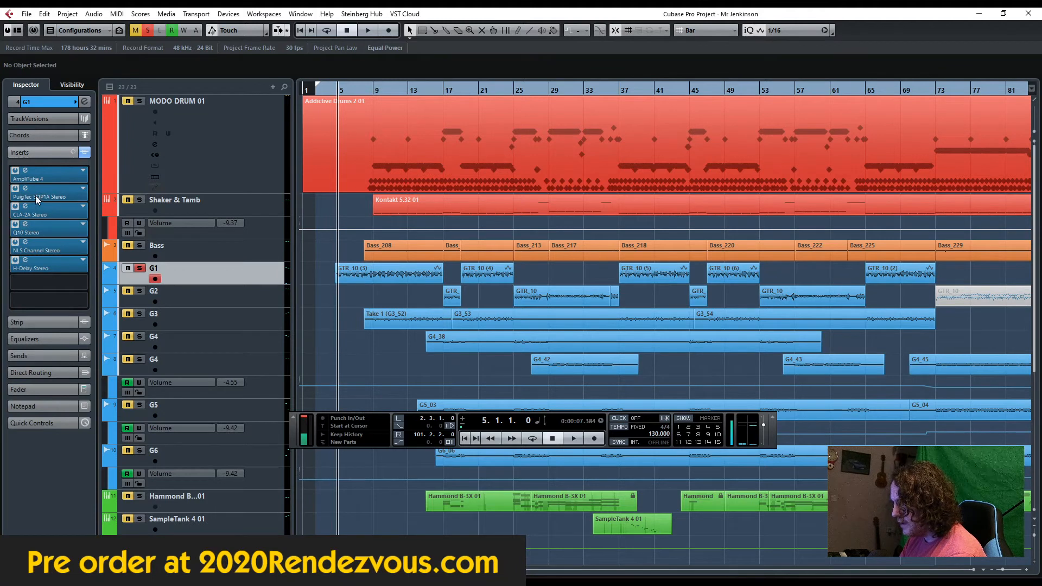
pyautogui.doubleClick(28, 189)
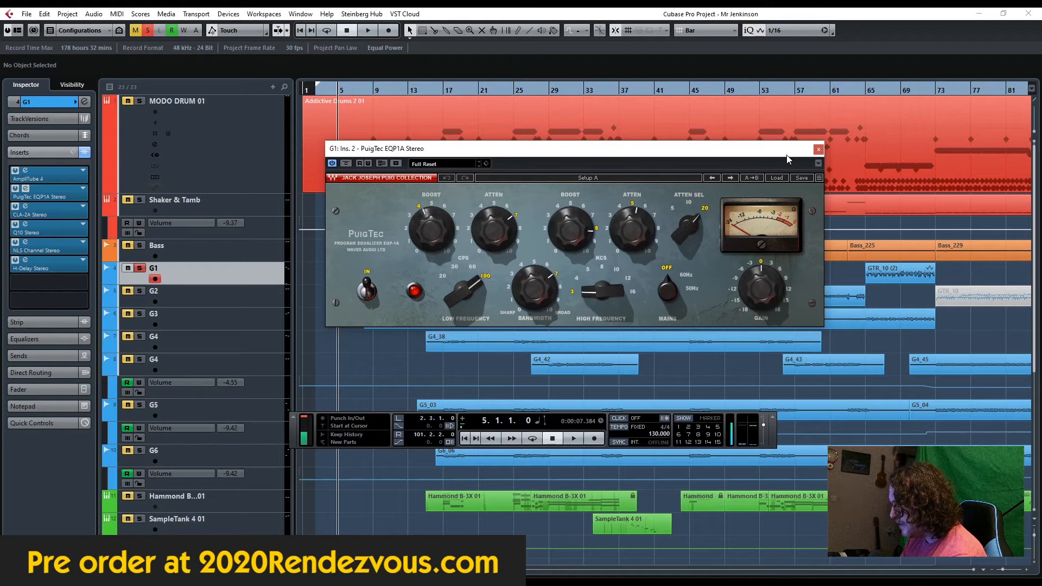
pyautogui.click(818, 149)
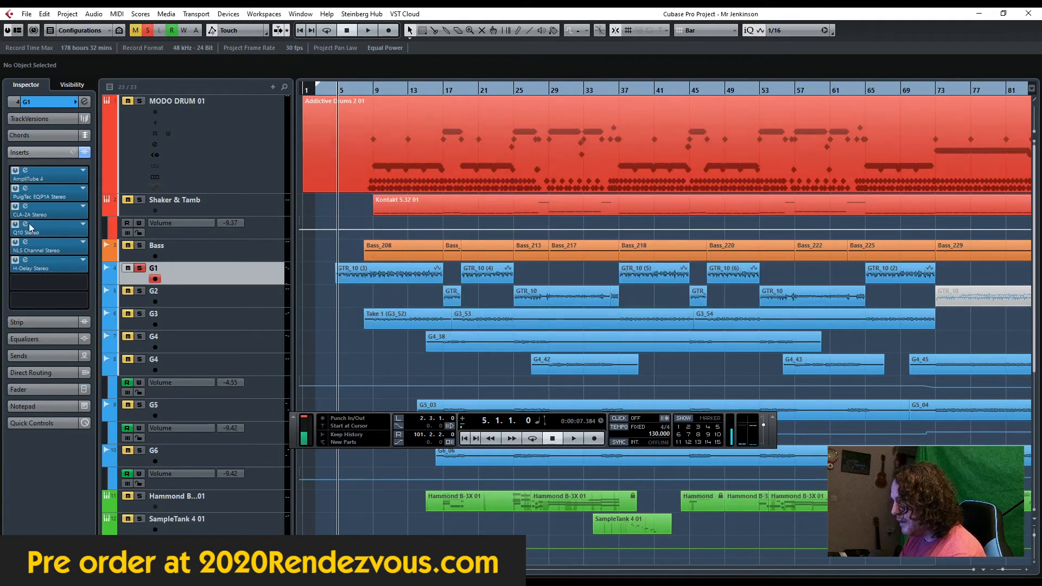
pyautogui.click(25, 206)
pyautogui.moveTo(583, 187); pyautogui.dragTo(510, 190)
pyautogui.click(697, 184)
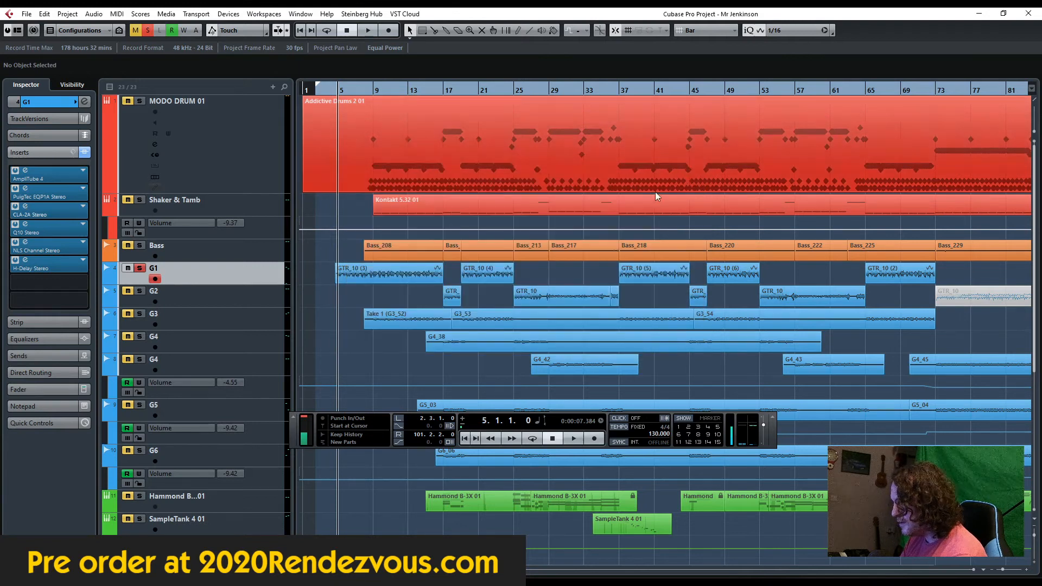
# Step: Play G1 with its CLA-2A compressor in view, stop playback, and switch from that plug-in to the H-Delay insert
pyautogui.click(30, 207)
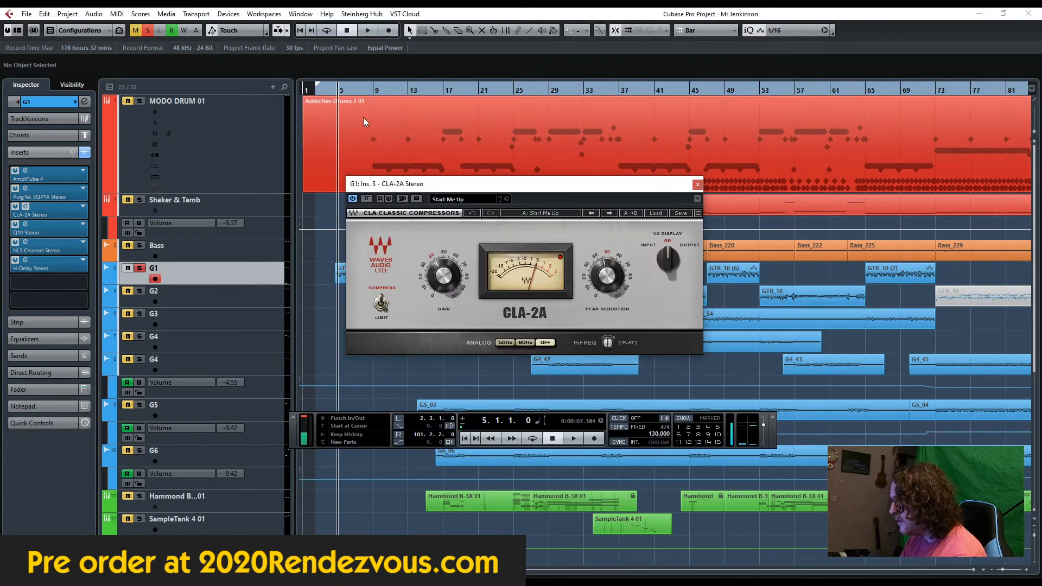
pyautogui.press('space')
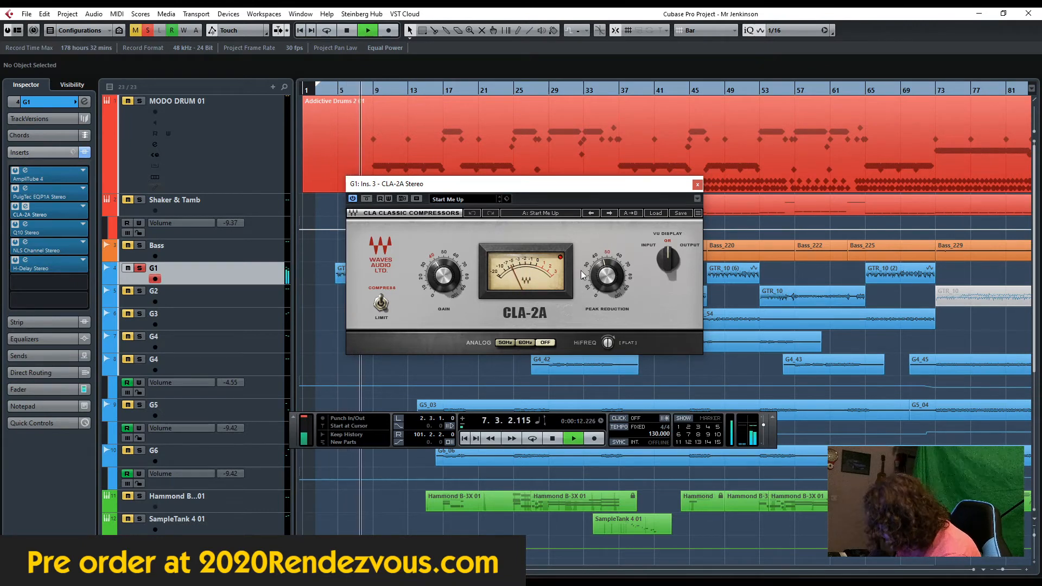
pyautogui.click(25, 260)
pyautogui.press('space')
pyautogui.click(697, 185)
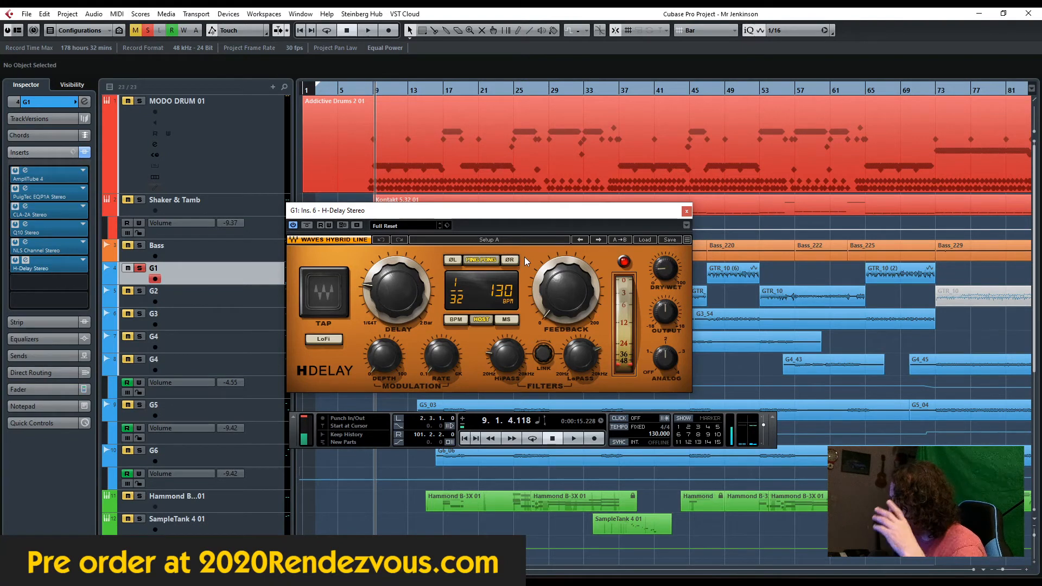
# Step: Play G1 from bar 5 with H-Delay in view, close the plug-in, clear all solos and stop playback
pyautogui.moveTo(402, 214); pyautogui.dragTo(564, 286)
pyautogui.click(336, 90)
pyautogui.press('space')
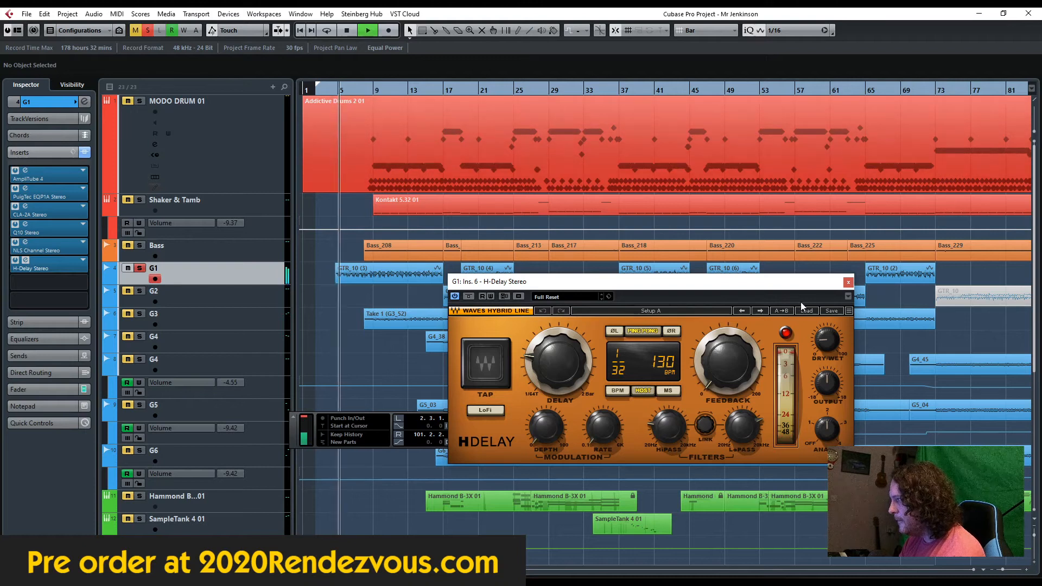
pyautogui.click(848, 283)
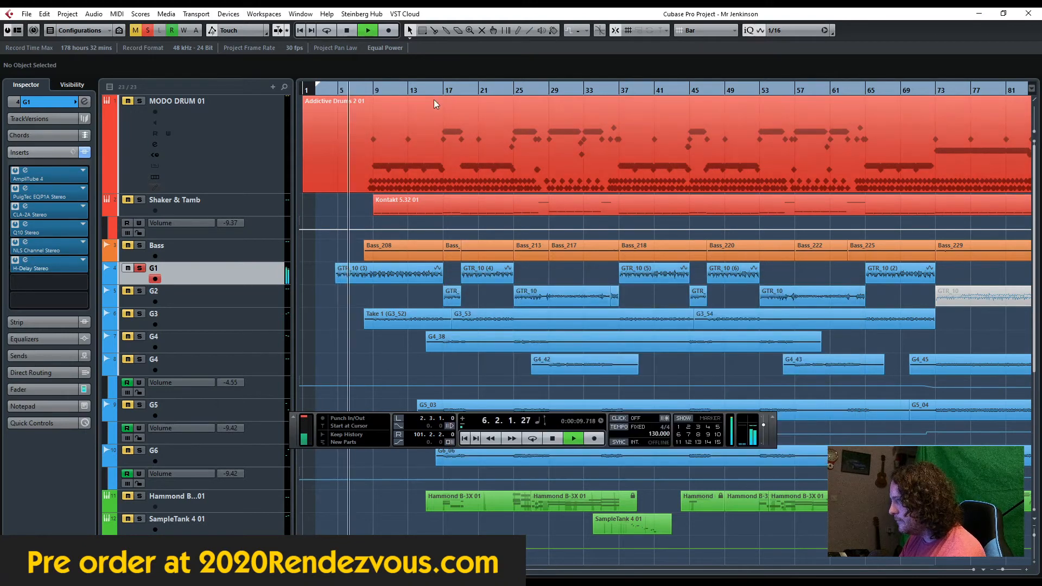
pyautogui.click(148, 30)
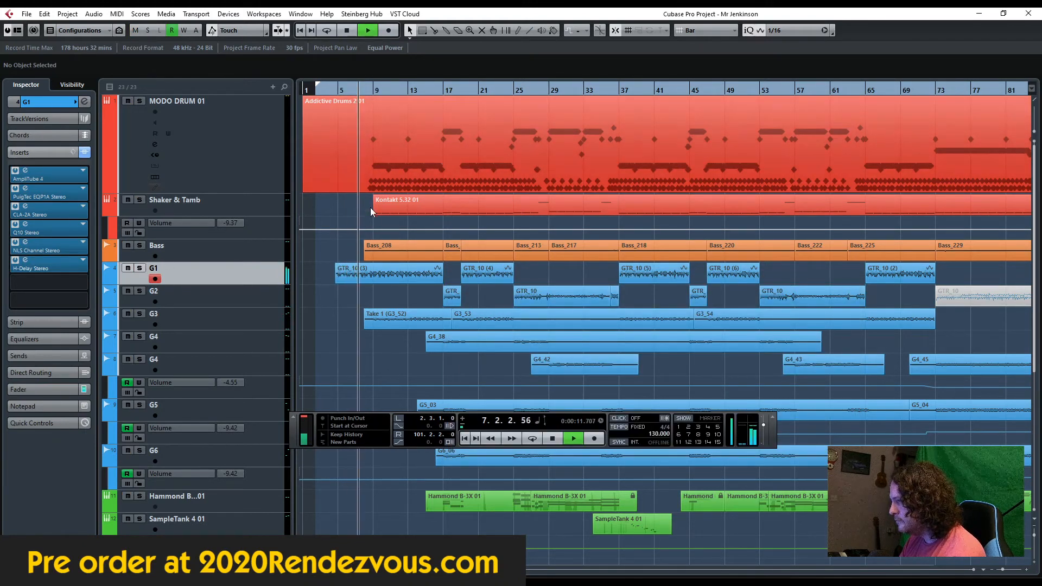
pyautogui.press('space')
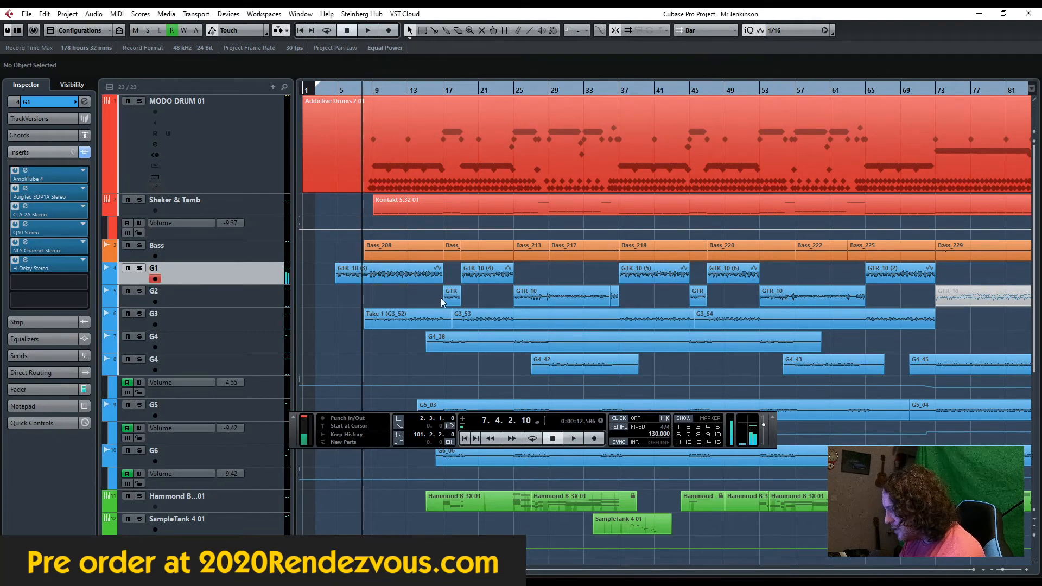
# Step: Select the GTR_10 clips on the G2 track and compare the insert chains of G1 and G2
pyautogui.moveTo(418, 295); pyautogui.dragTo(911, 298)
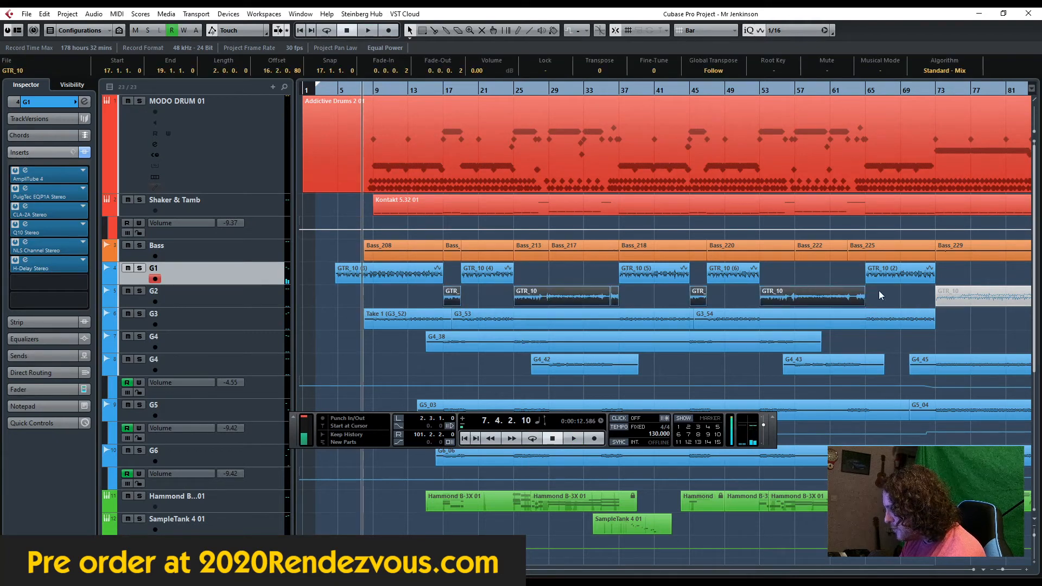
pyautogui.click(204, 296)
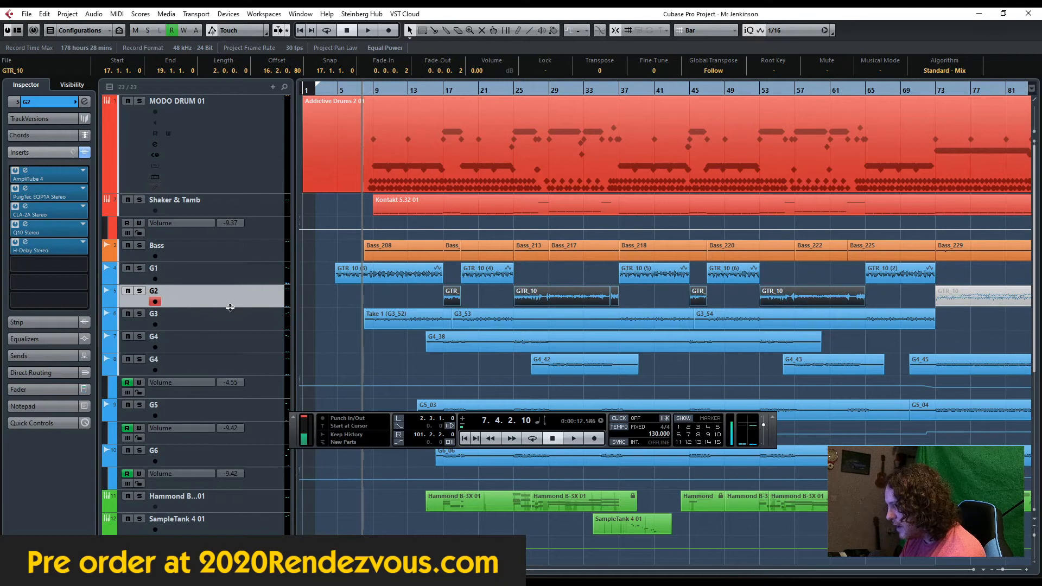
pyautogui.click(223, 275)
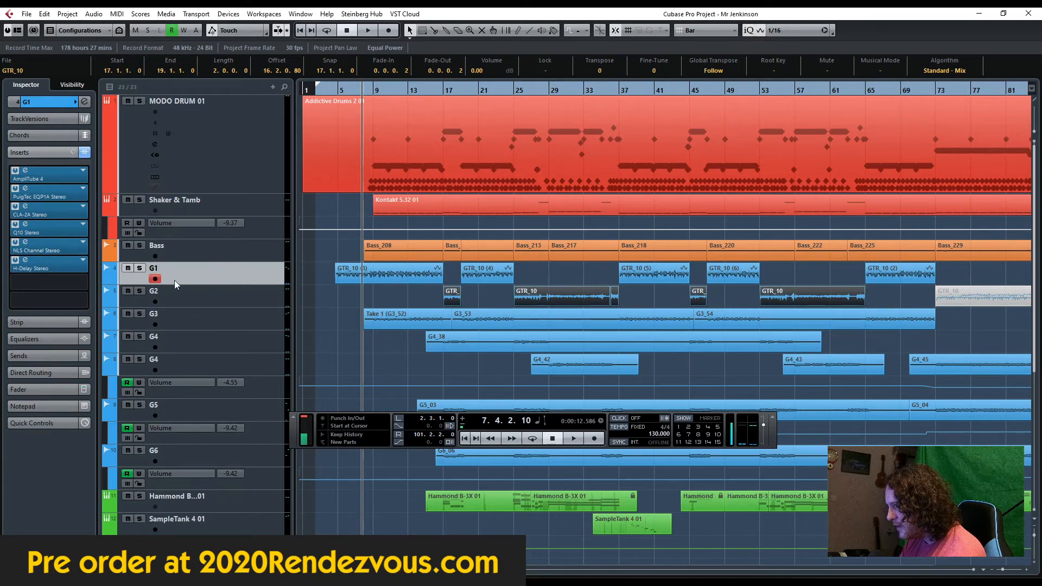
pyautogui.press('Down')
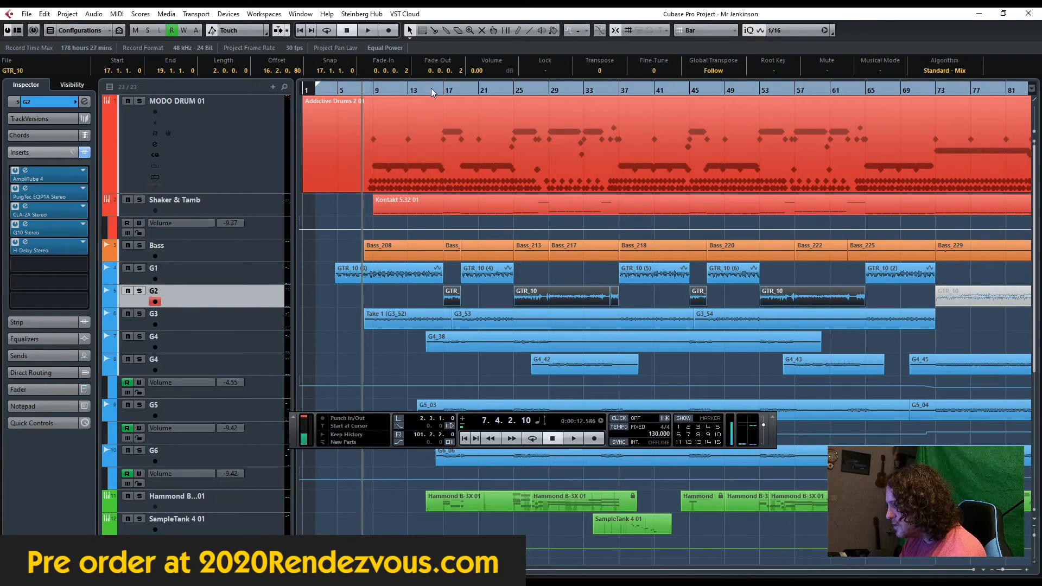
# Step: Play from just before bar 17 with G1 and G2 soloed together, then stop playback
pyautogui.click(432, 92)
pyautogui.press('space')
pyautogui.click(140, 268)
pyautogui.click(140, 292)
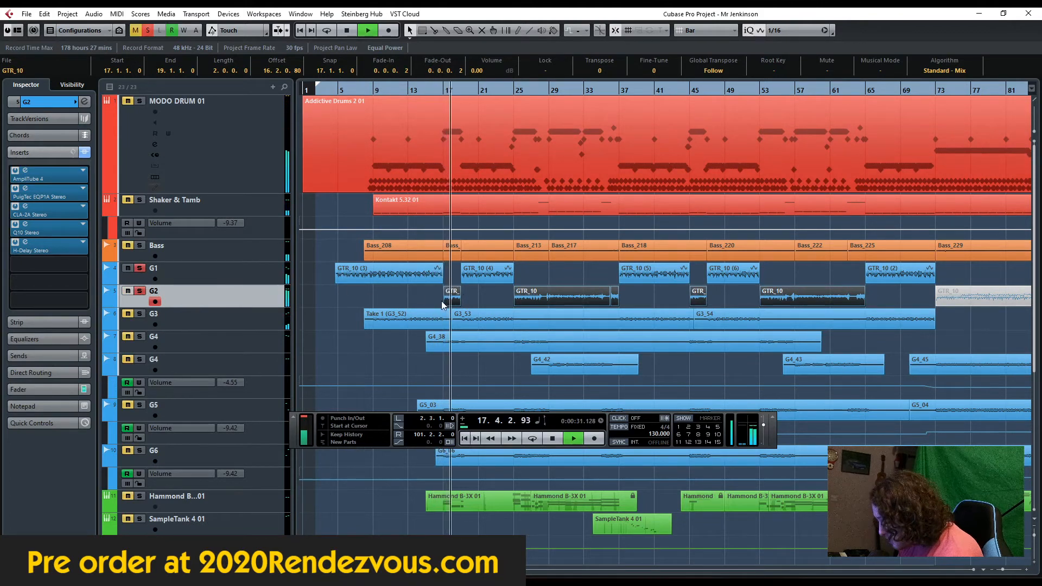
pyautogui.moveTo(441, 345)
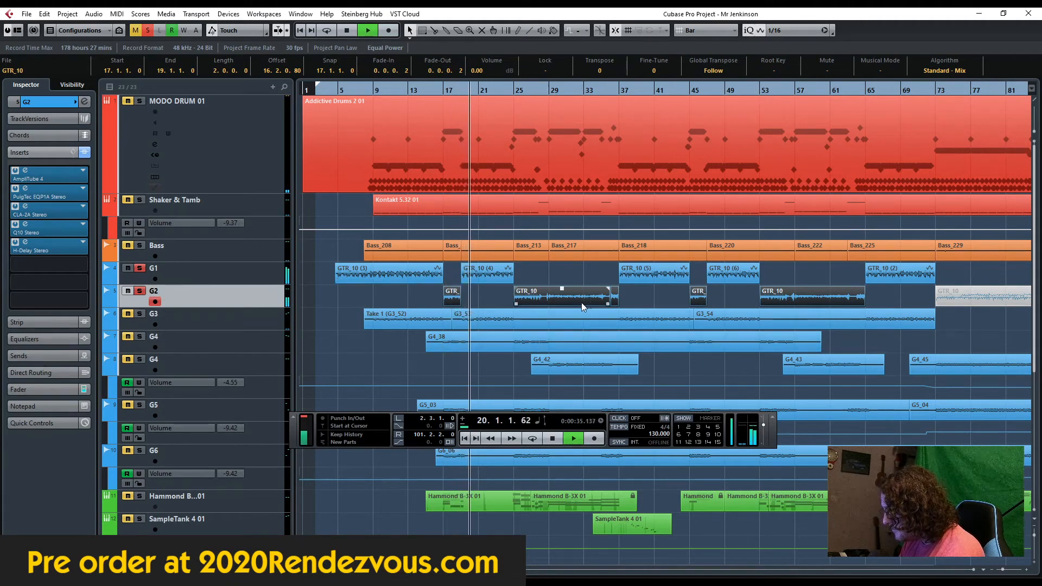
pyautogui.press('space')
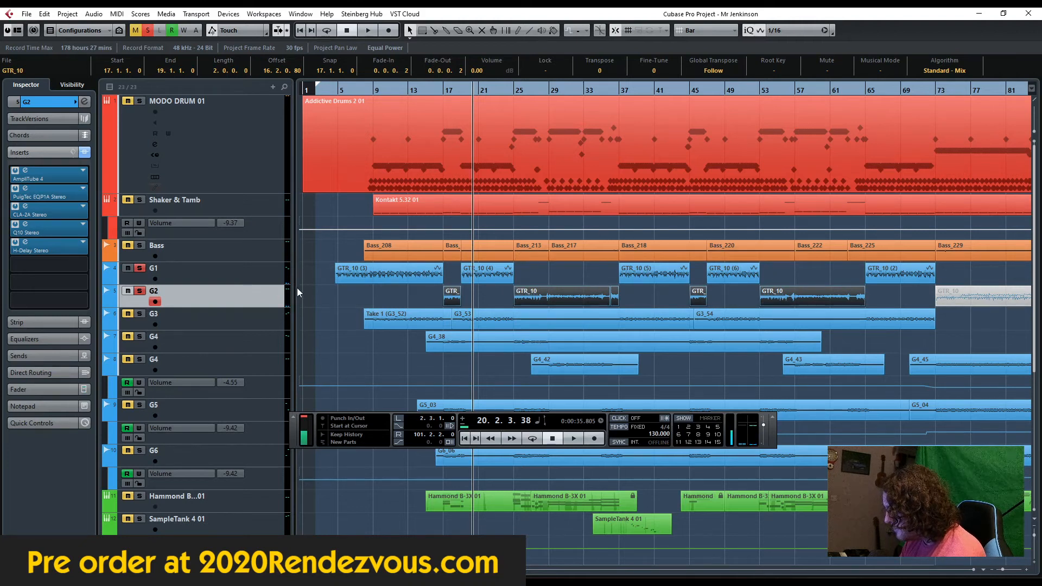
# Step: Reset all mute and solo states, then solo G2, G1, Bass, Shaker & Tamb and MODO DRUM 01
pyautogui.click(135, 30)
pyautogui.click(148, 30)
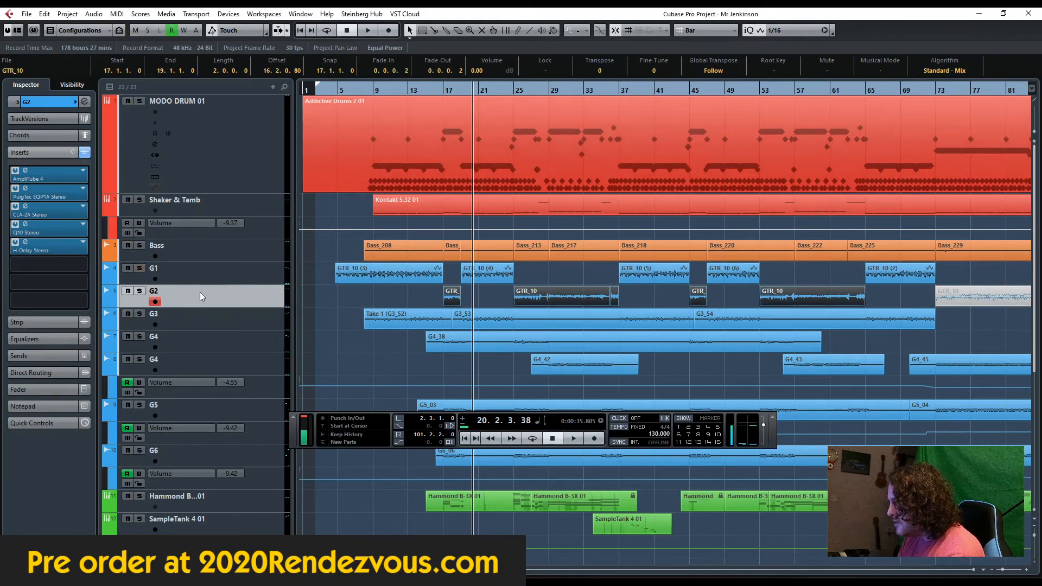
pyautogui.click(139, 291)
pyautogui.click(138, 268)
pyautogui.click(139, 245)
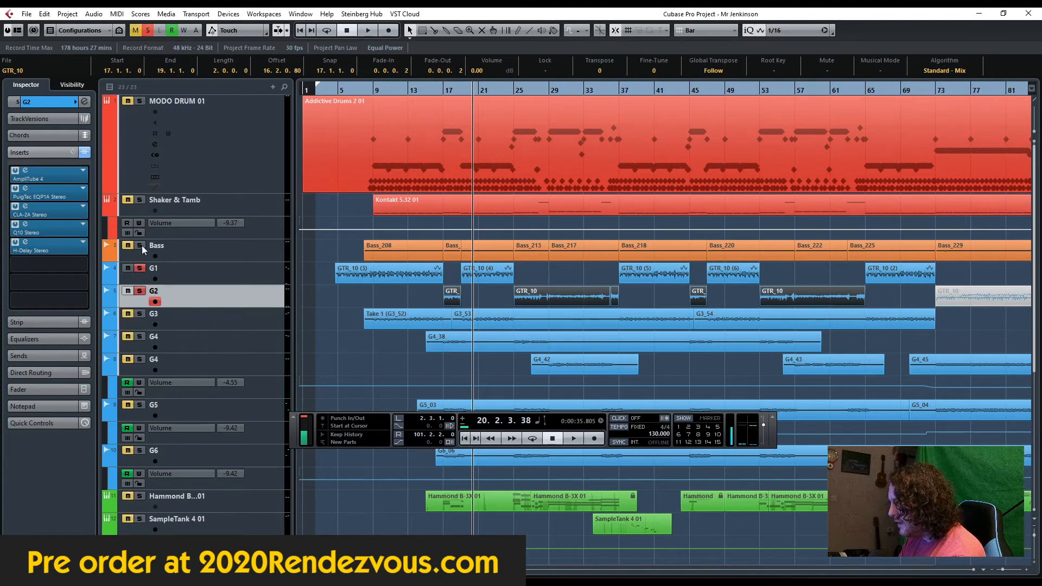
pyautogui.click(139, 200)
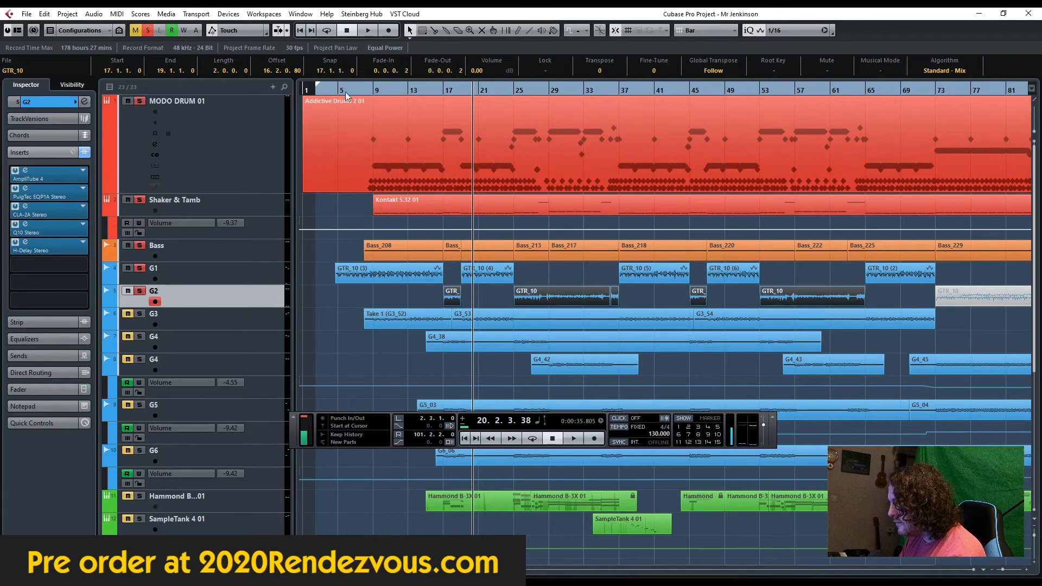
# Step: Play the soloed drums, shaker, bass, G1 and G2 from bar 9, stop, and bring back the transport panel
pyautogui.click(373, 88)
pyautogui.press('space')
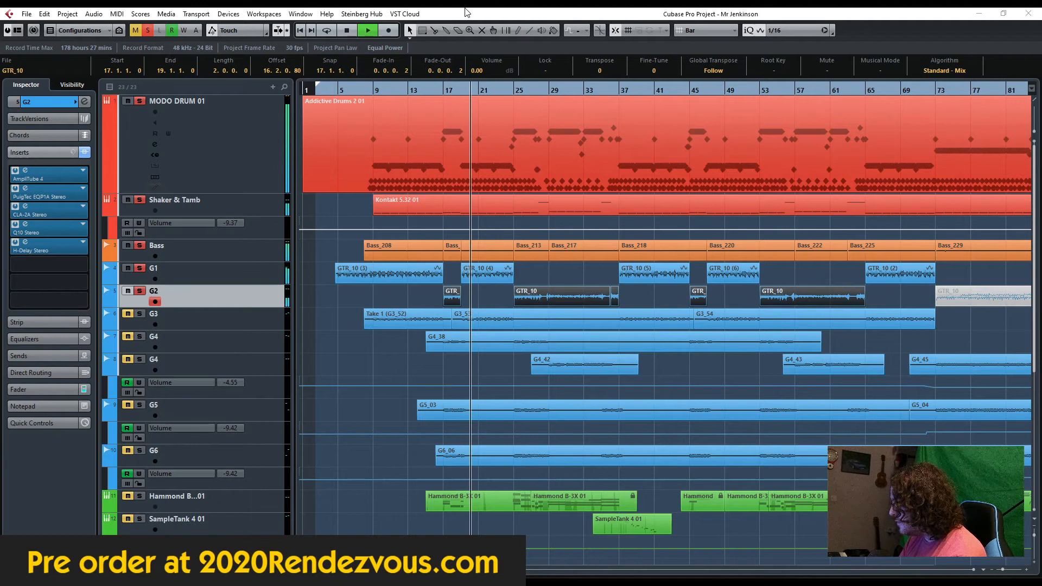
pyautogui.press('space')
pyautogui.press('F2')
pyautogui.moveTo(414, 291); pyautogui.dragTo(887, 305)
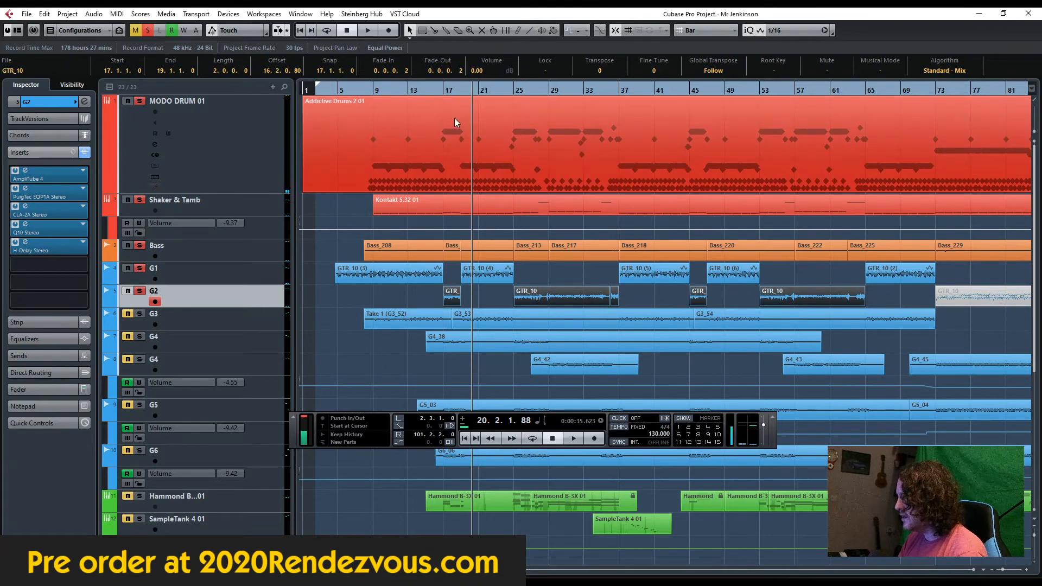
# Step: Set the playback position to bar 8, solo only the G3 track, select it and play it
pyautogui.click(434, 86)
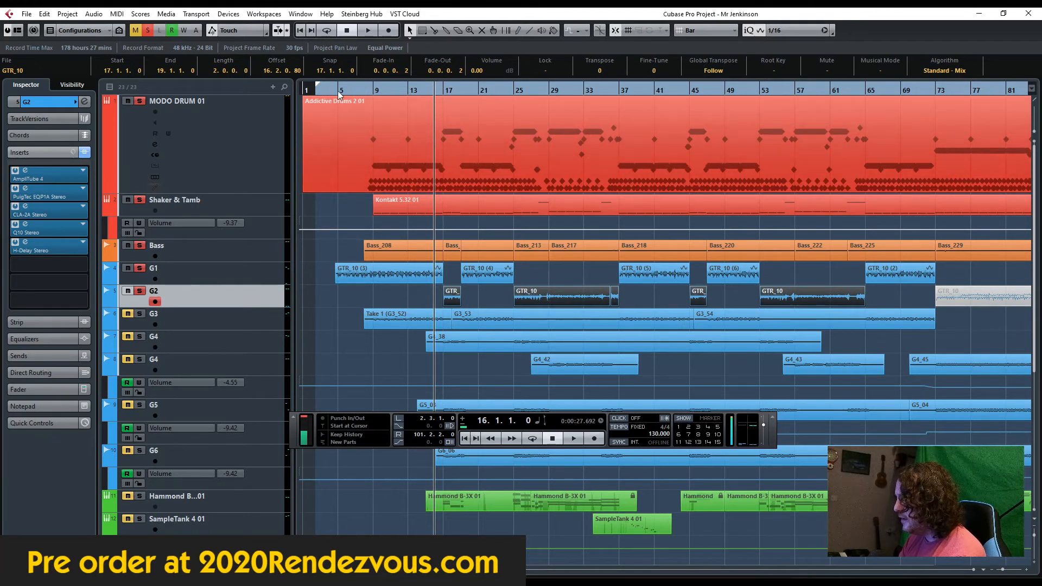
pyautogui.click(363, 90)
pyautogui.click(140, 314)
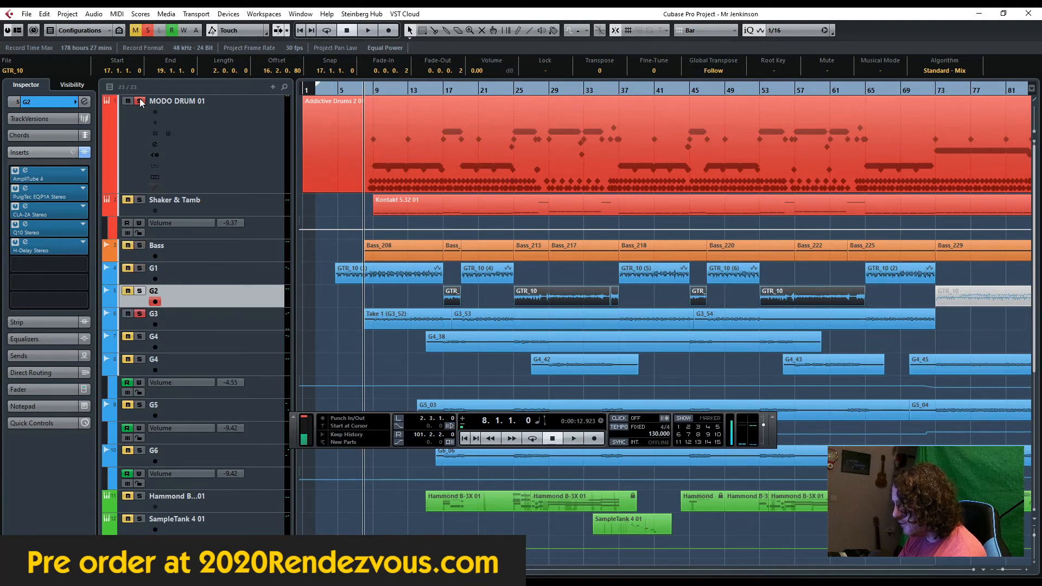
pyautogui.click(203, 319)
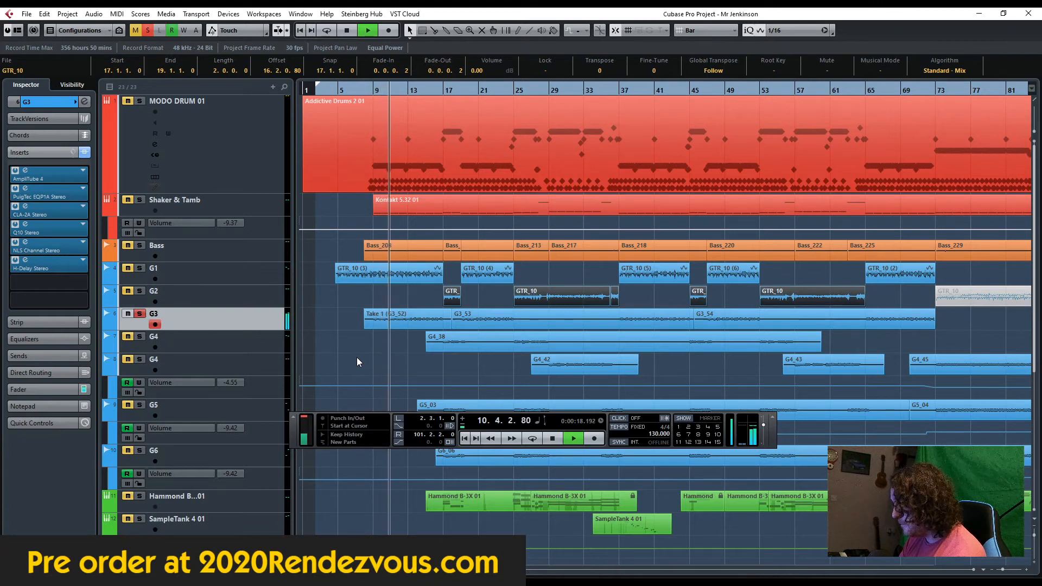
# Step: Add G1, Bass, MODO DRUM 01 and Shaker & Tamb to the G3 solo during playback
pyautogui.click(140, 269)
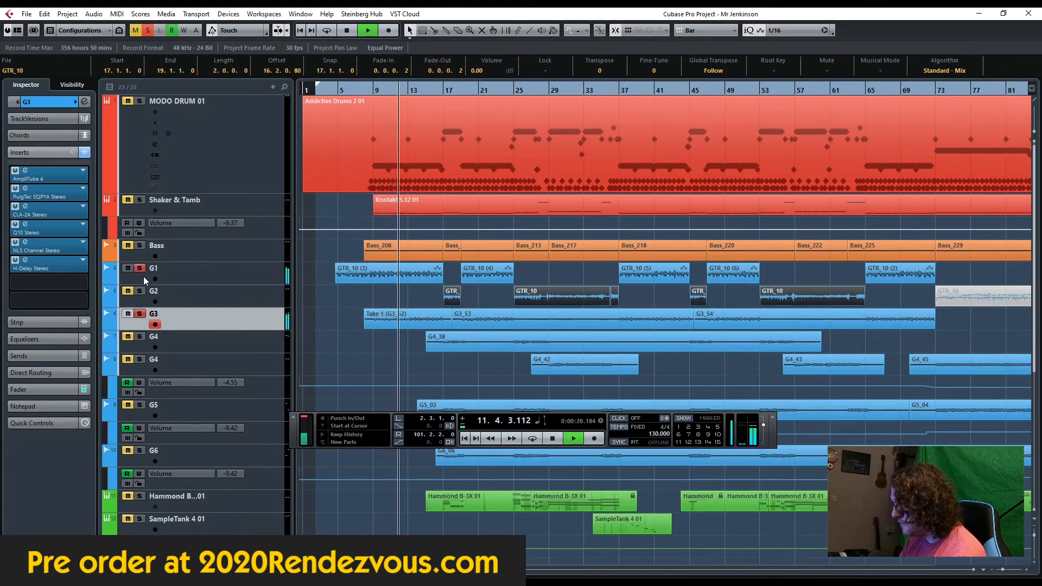
pyautogui.click(139, 245)
pyautogui.click(140, 101)
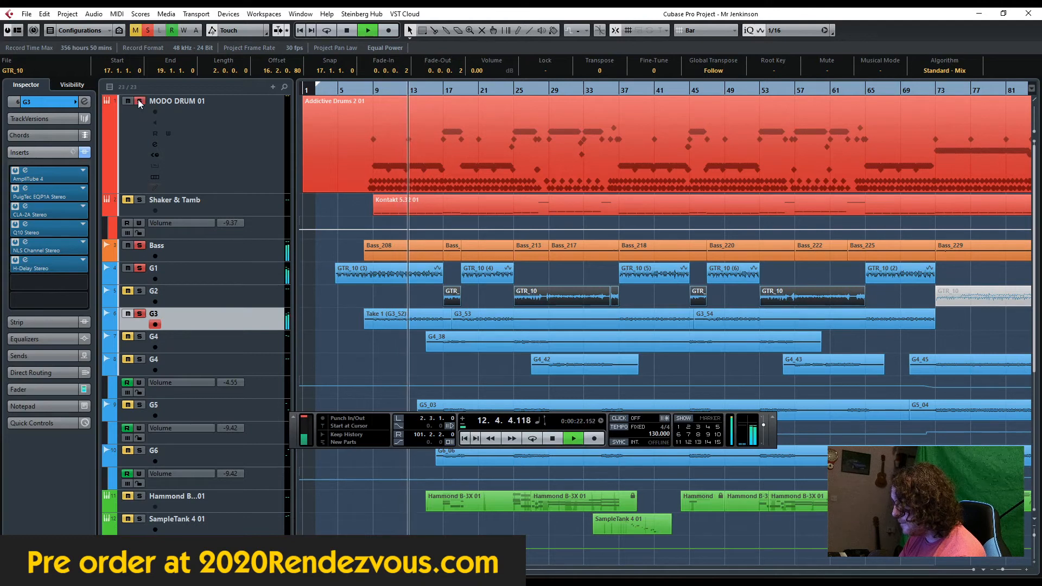
pyautogui.click(139, 200)
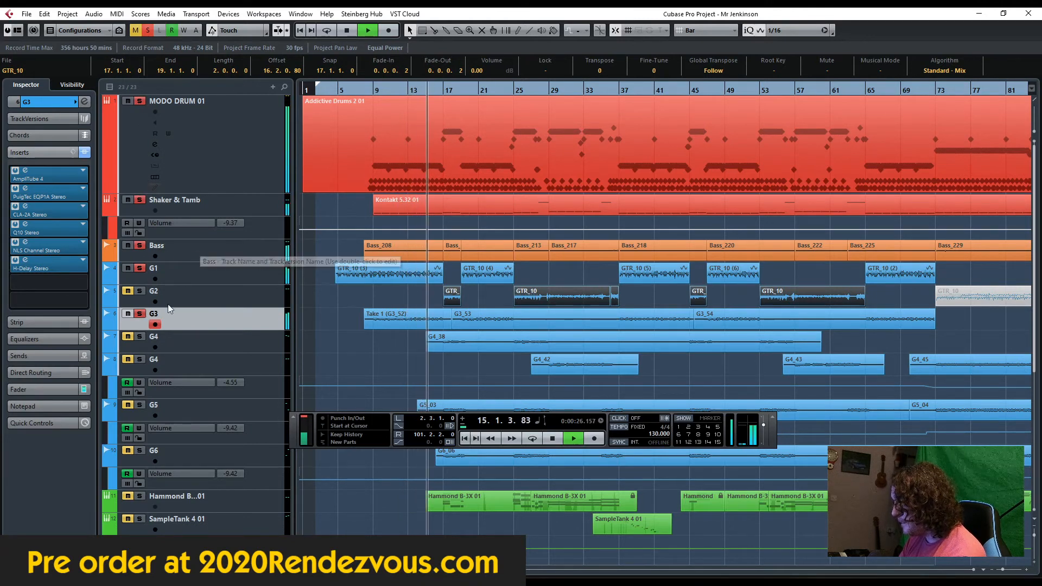
# Step: Solo only the upper G4 track during playback, stop, and set the playback position to bar 26
pyautogui.keyDown('ctrl'); pyautogui.click(141, 337); pyautogui.keyUp('ctrl')
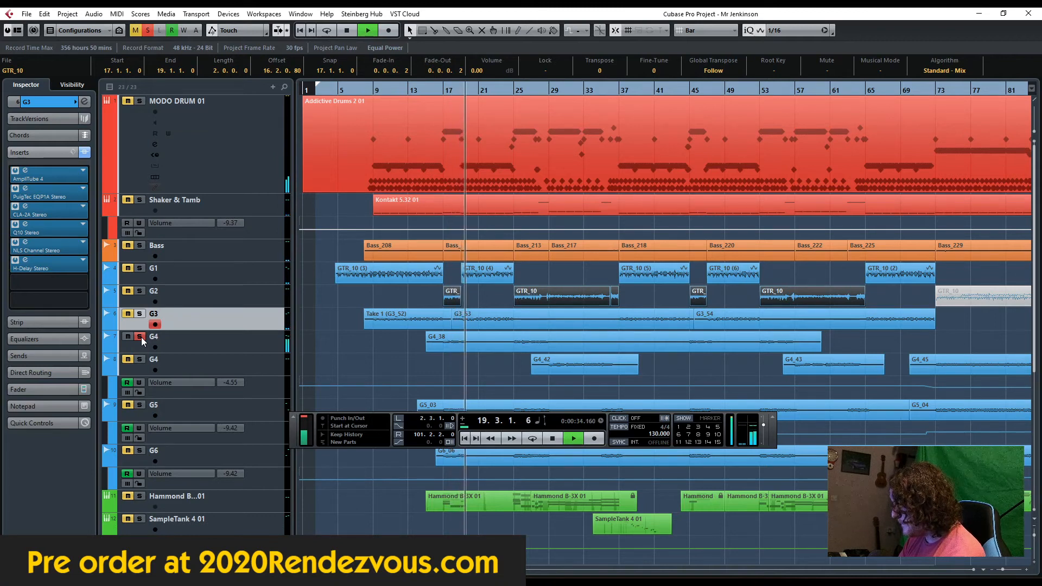
pyautogui.press('space')
pyautogui.click(520, 90)
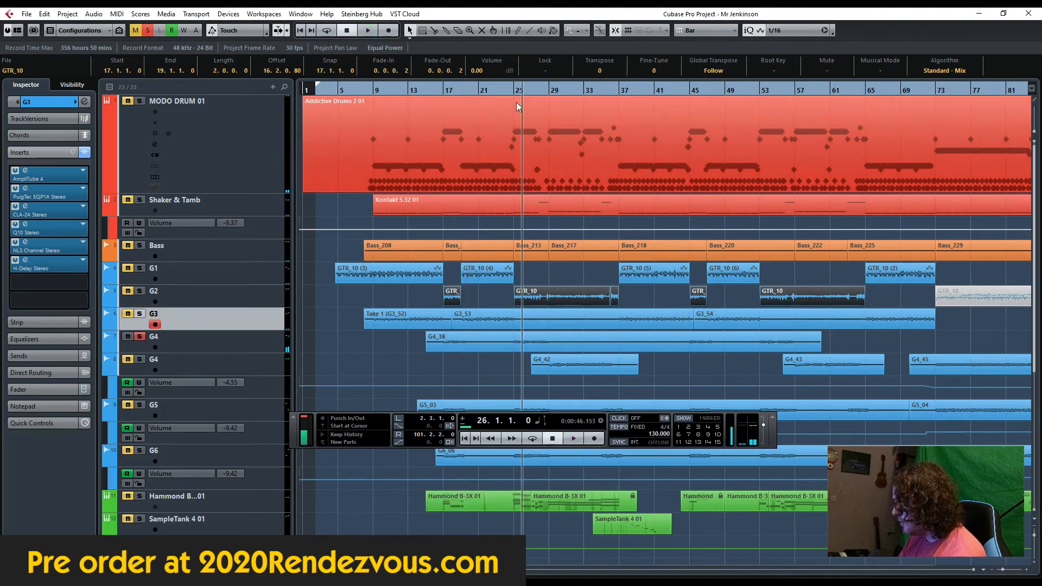
# Step: Solo only the lower G4 track, select it and play it from bar 26
pyautogui.keyDown('ctrl'); pyautogui.click(142, 362); pyautogui.keyUp('ctrl')
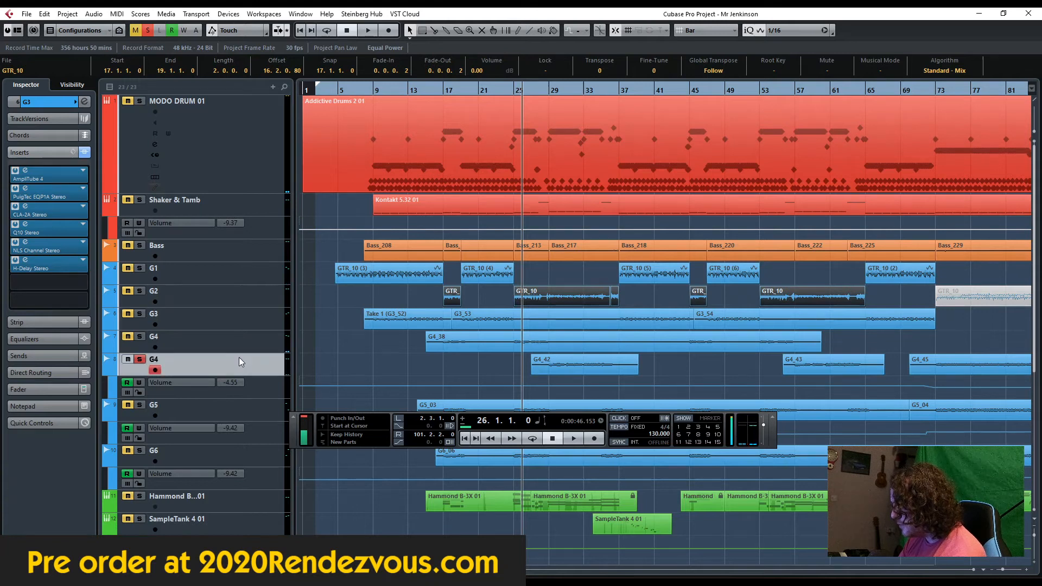
pyautogui.click(238, 357)
pyautogui.press('space')
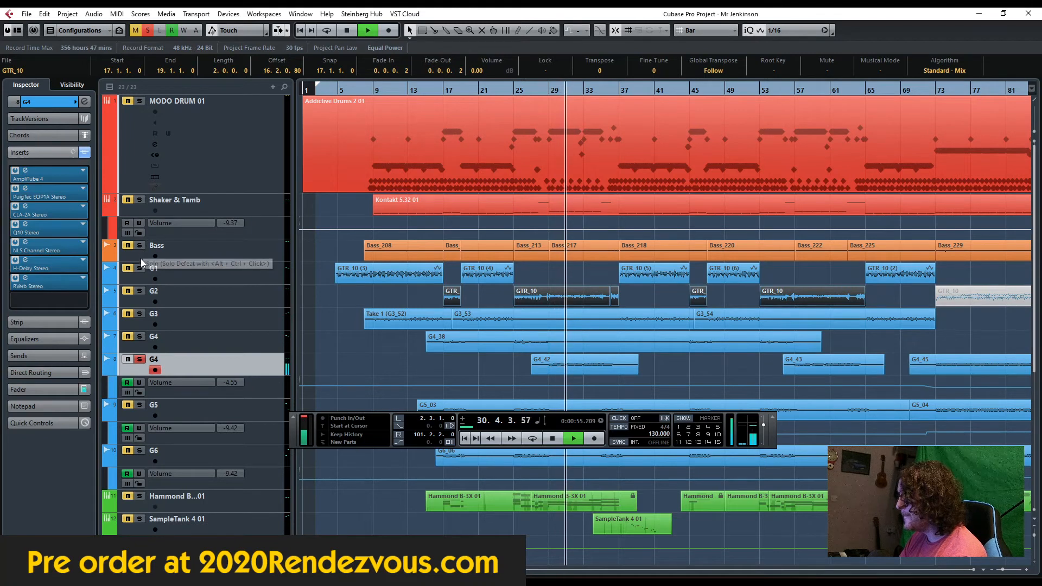
# Step: Add G1, G2, G3, the upper G4, Bass, Shaker & Tamb and MODO DRUM 01 to the solo during playback
pyautogui.click(141, 269)
pyautogui.click(140, 269)
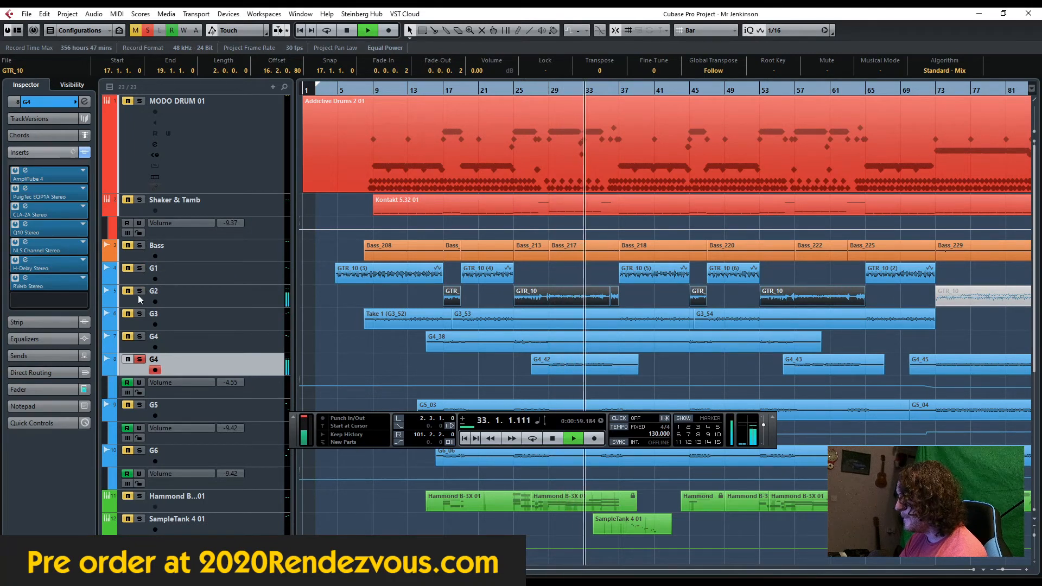
pyautogui.click(140, 314)
pyautogui.click(139, 360)
pyautogui.click(139, 336)
pyautogui.click(139, 291)
pyautogui.click(139, 268)
pyautogui.click(140, 246)
pyautogui.click(139, 200)
pyautogui.click(140, 101)
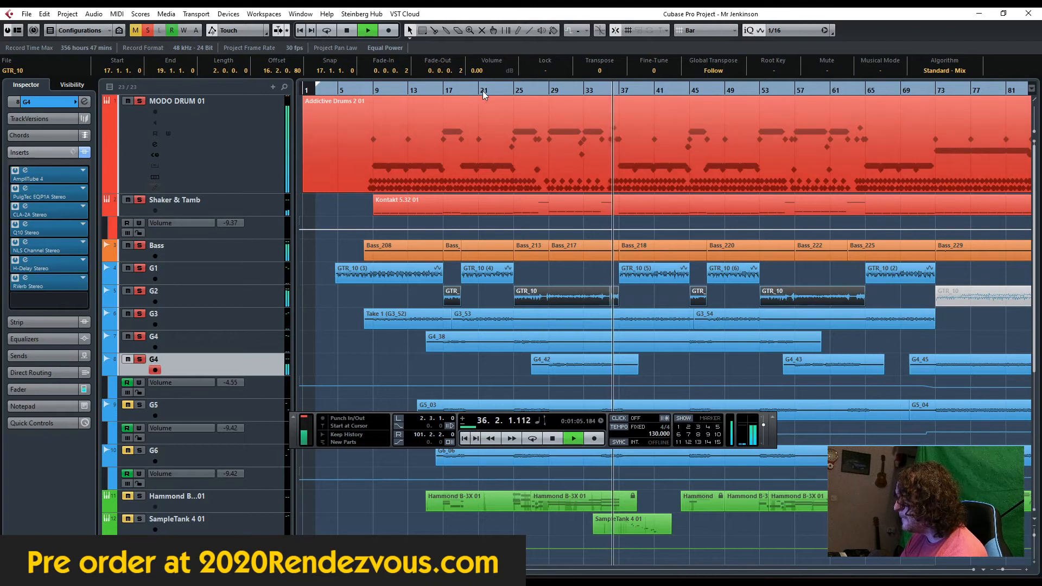
# Step: Replay the soloed tracks from about bar 28, hide and bring back the transport panel, and stop playback
pyautogui.click(543, 89)
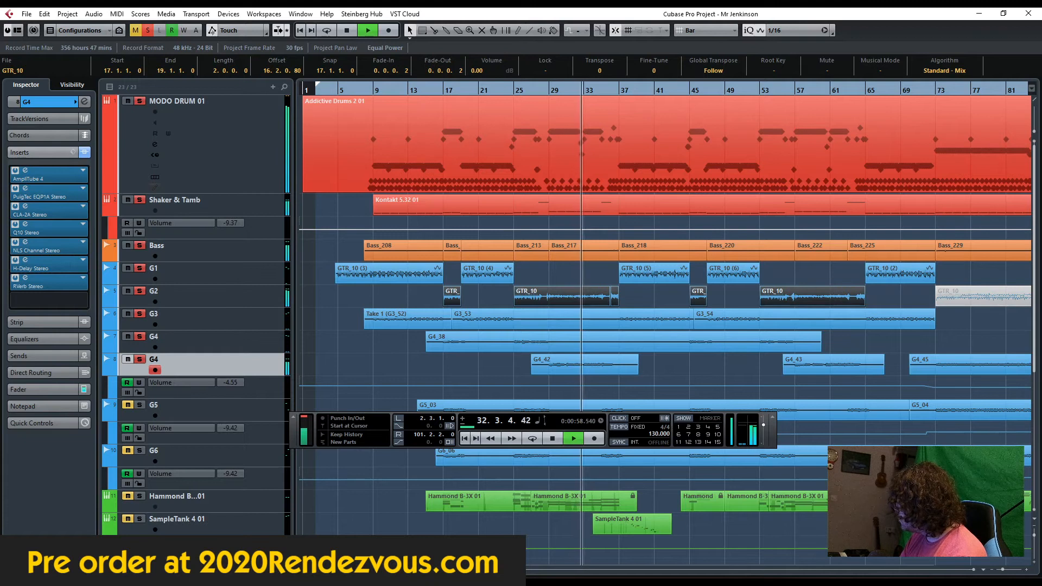
pyautogui.press('F2')
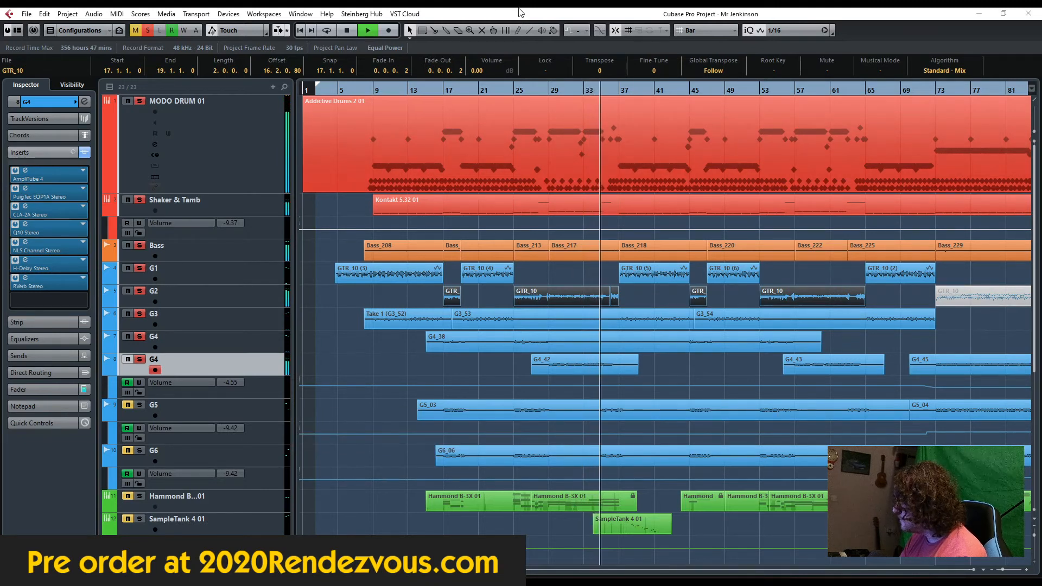
pyautogui.press('F2')
pyautogui.press('space')
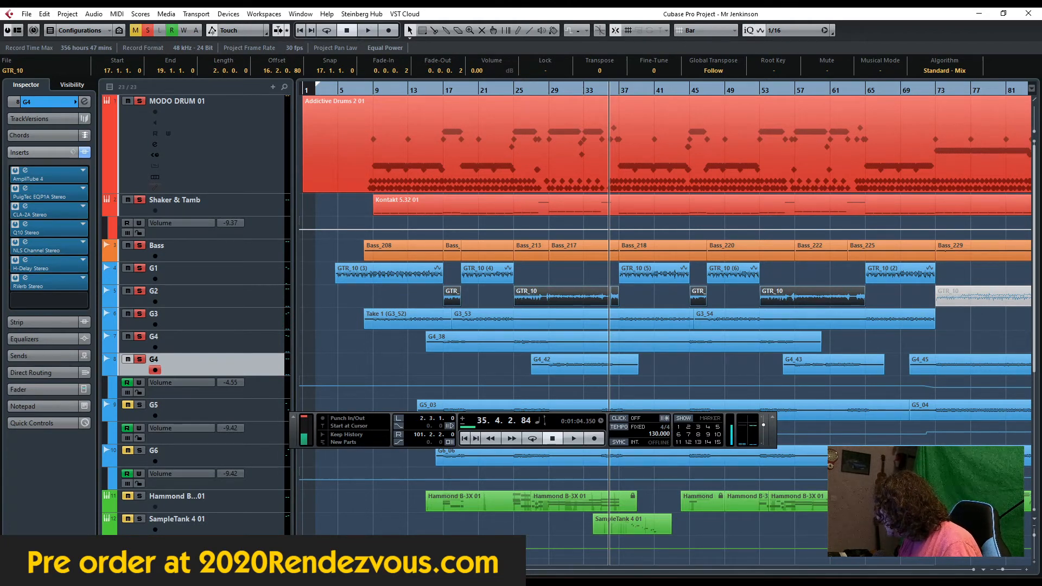
# Step: Set the playback position to bar 12, bring back the transport panel and look through the track list
pyautogui.hotkey('alt', 'Tab')
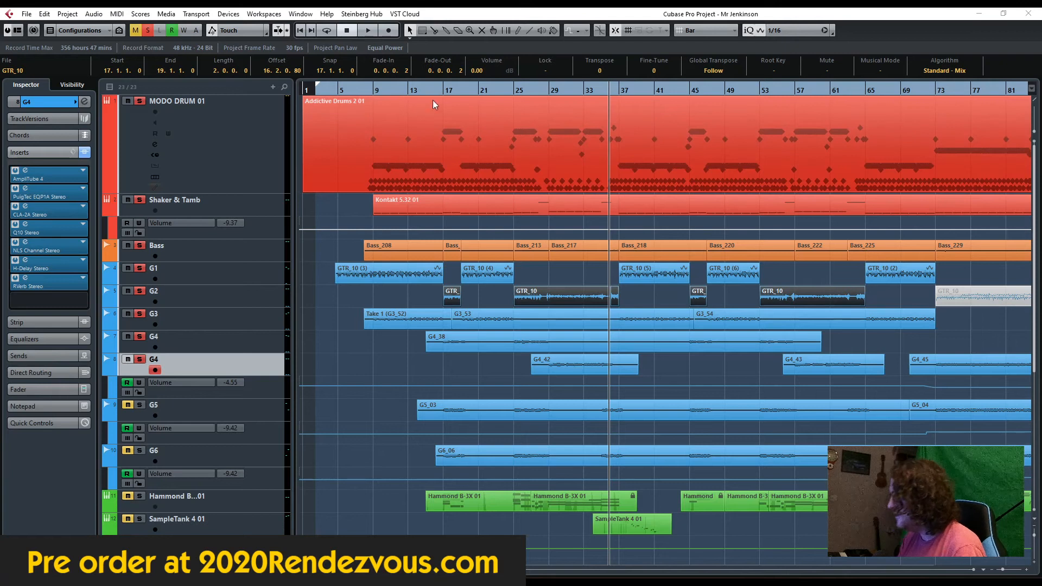
pyautogui.click(401, 94)
pyautogui.press('F2')
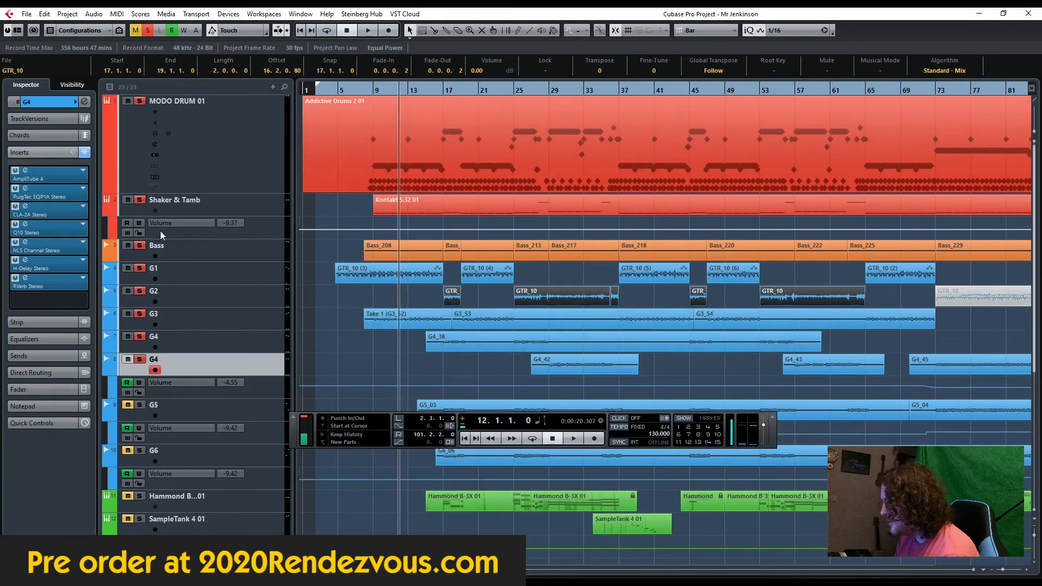
pyautogui.scroll(-5, 567, 339)
pyautogui.scroll(5, 566, 340)
pyautogui.scroll(-5, 566, 340)
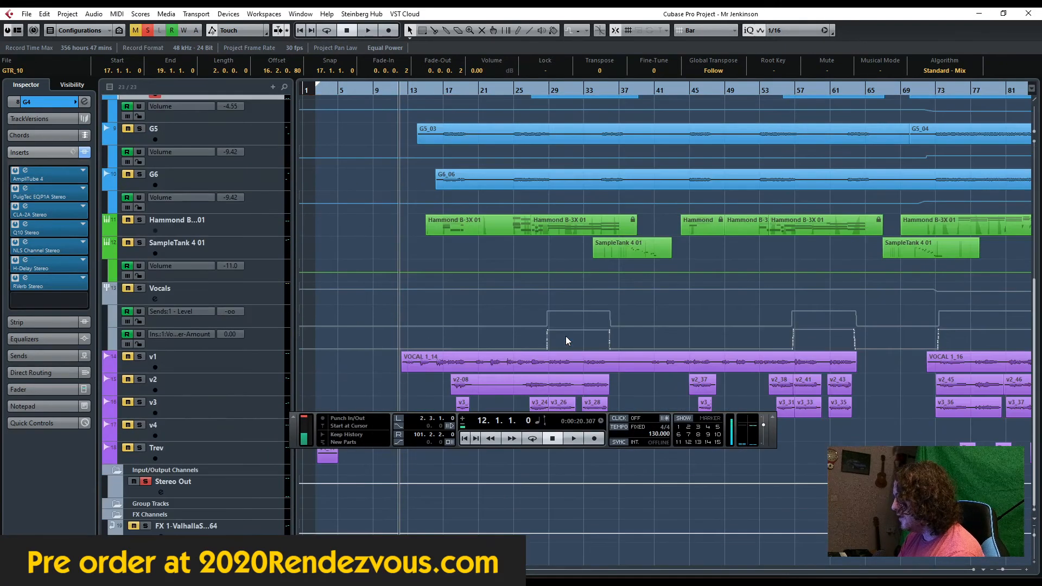
pyautogui.scroll(3, 565, 340)
pyautogui.scroll(3, 564, 336)
pyautogui.scroll(-3, 565, 340)
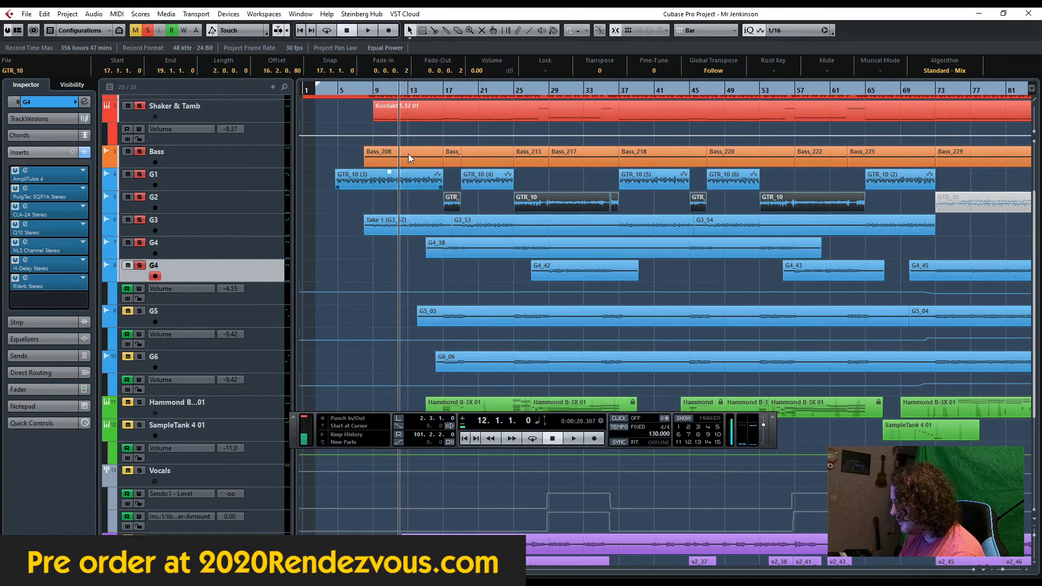
# Step: Set the playback position to bar 9, reset all mute and solo states, and solo the G5 and G6 tracks
pyautogui.click(372, 87)
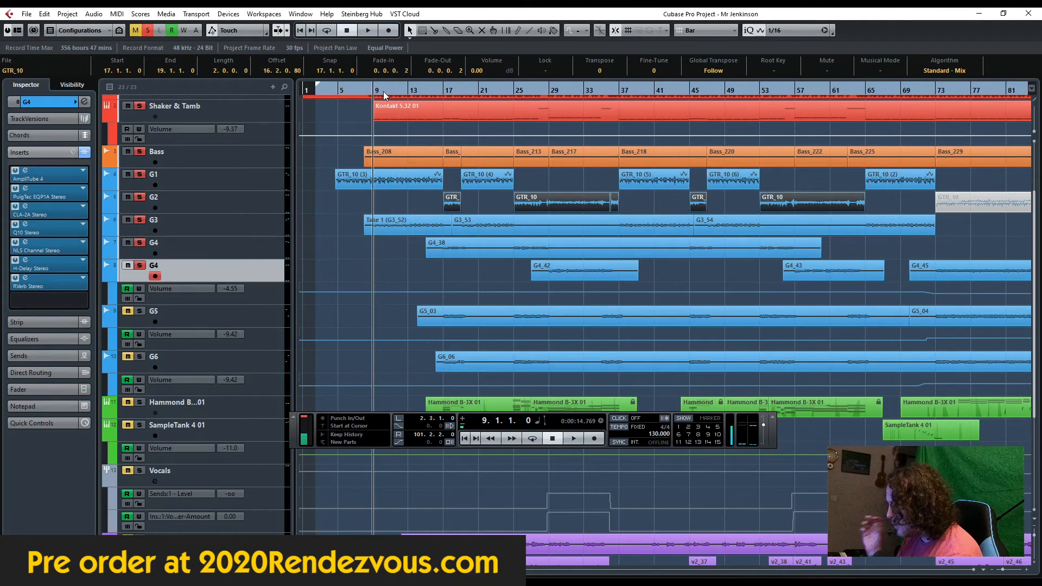
pyautogui.click(148, 30)
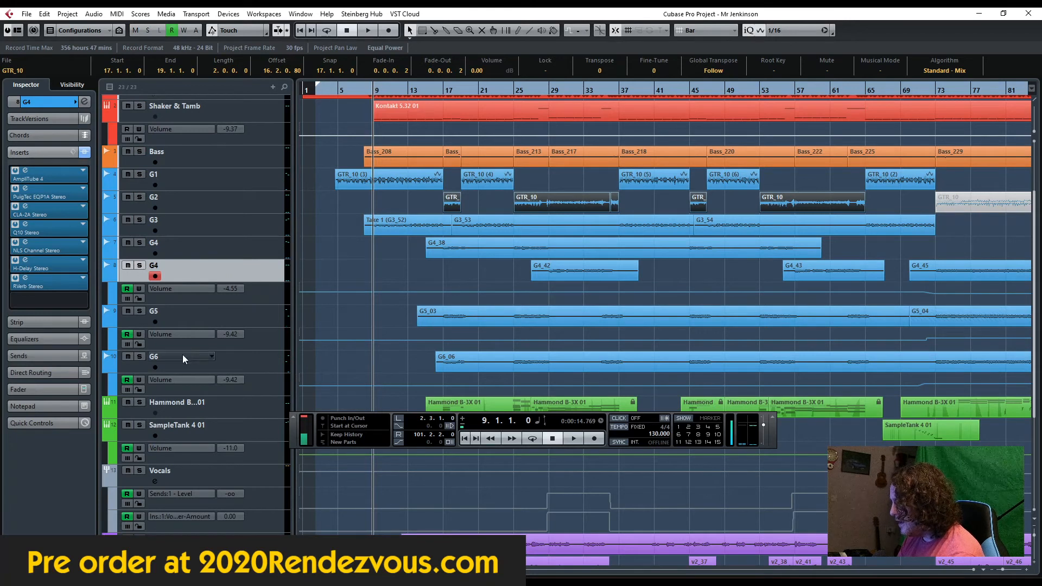
pyautogui.click(139, 311)
pyautogui.click(140, 357)
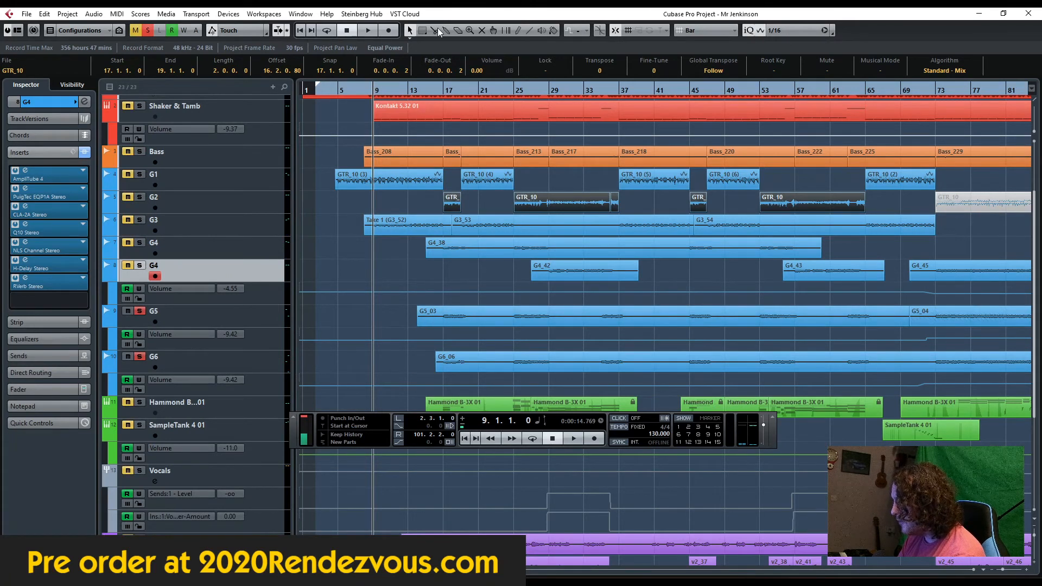
# Step: Play the soloed G5 and G6 tracks from bar 17, jump ahead to about bar 26, and stop
pyautogui.click(442, 95)
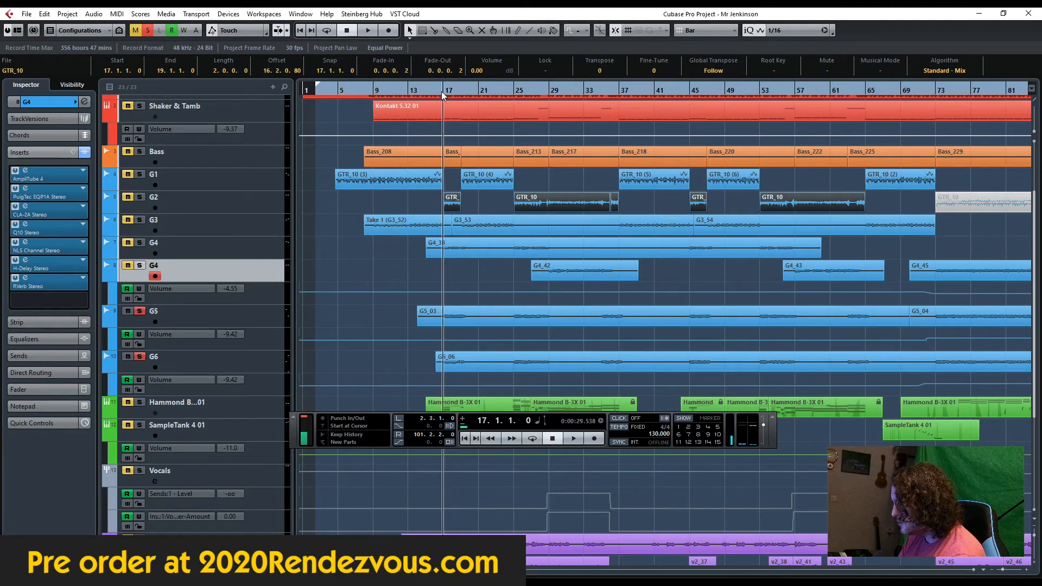
pyautogui.press('space')
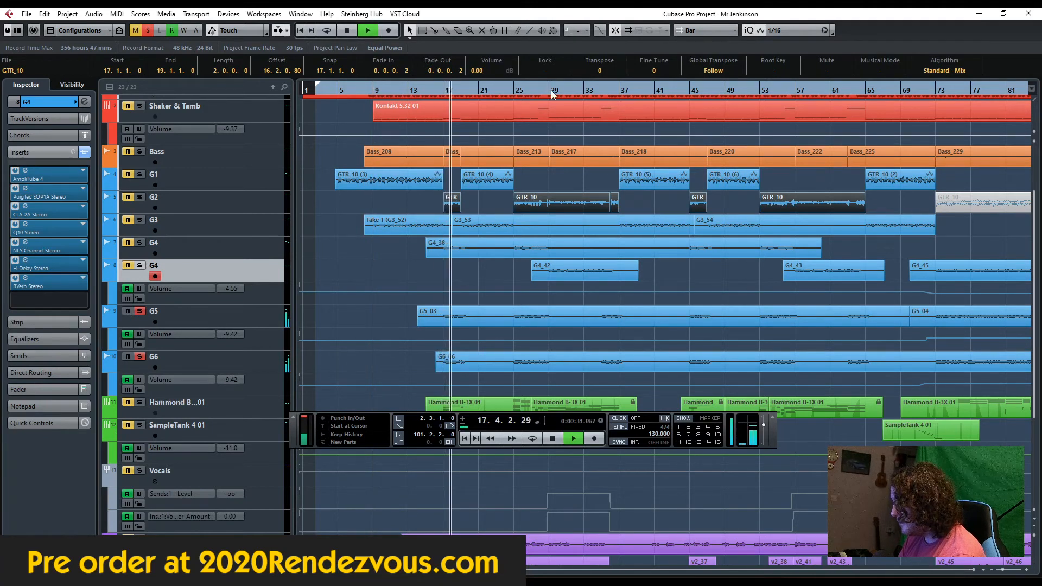
pyautogui.click(521, 93)
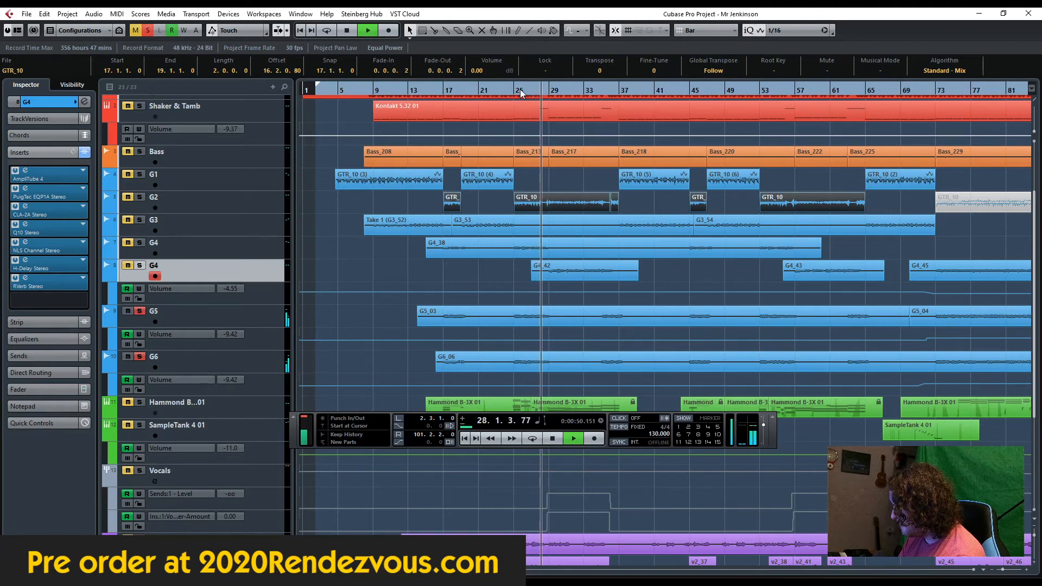
pyautogui.press('space')
# Step: Reset all mute and solo states, play from about bar 15 and solo the Hammond B-3X track
pyautogui.click(147, 31)
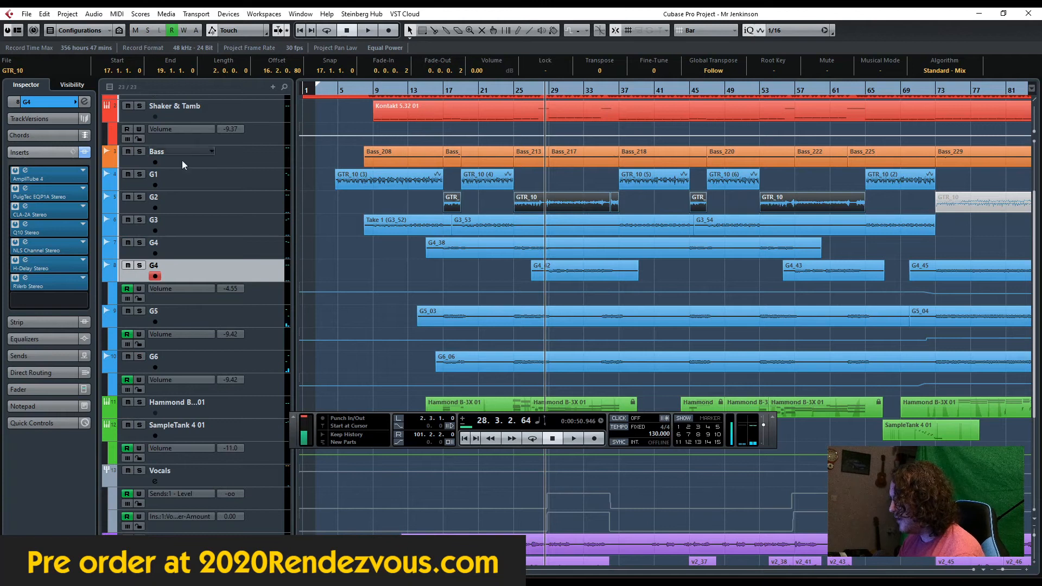
pyautogui.scroll(-6, 181, 160)
pyautogui.scroll(2, 258, 223)
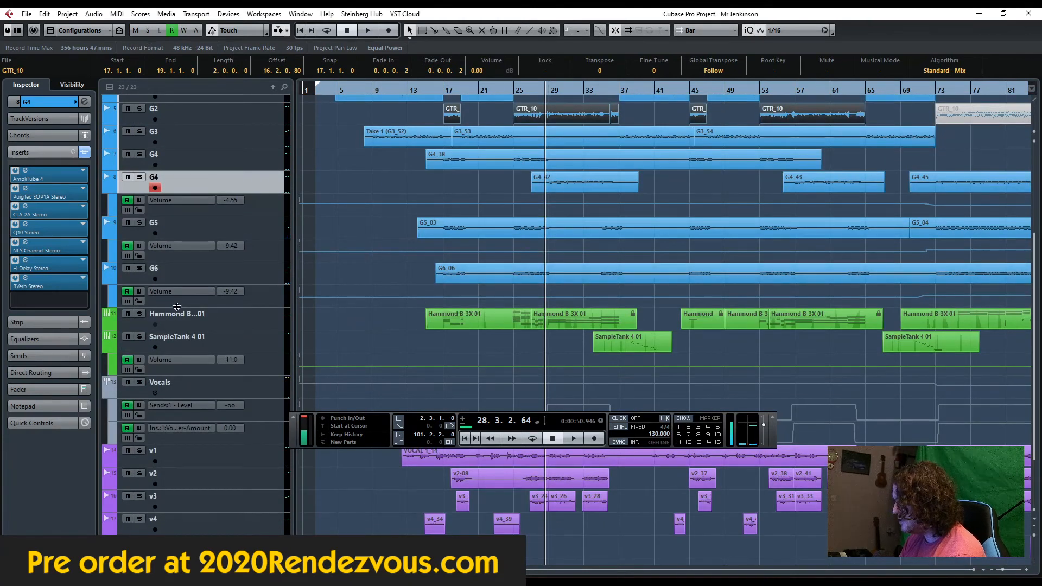
pyautogui.click(140, 314)
pyautogui.click(423, 91)
pyautogui.press('space')
pyautogui.click(139, 313)
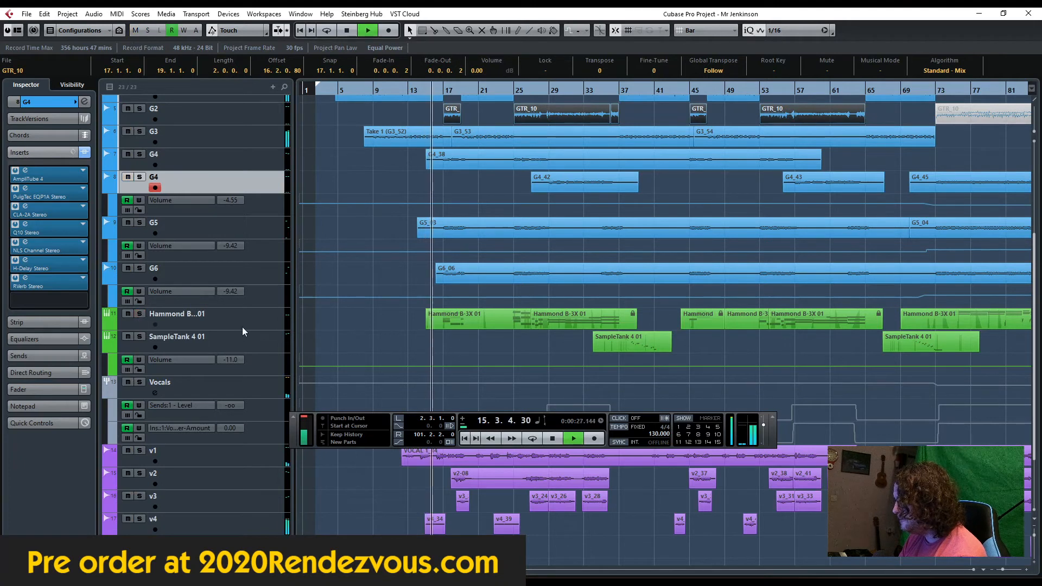
pyautogui.click(140, 314)
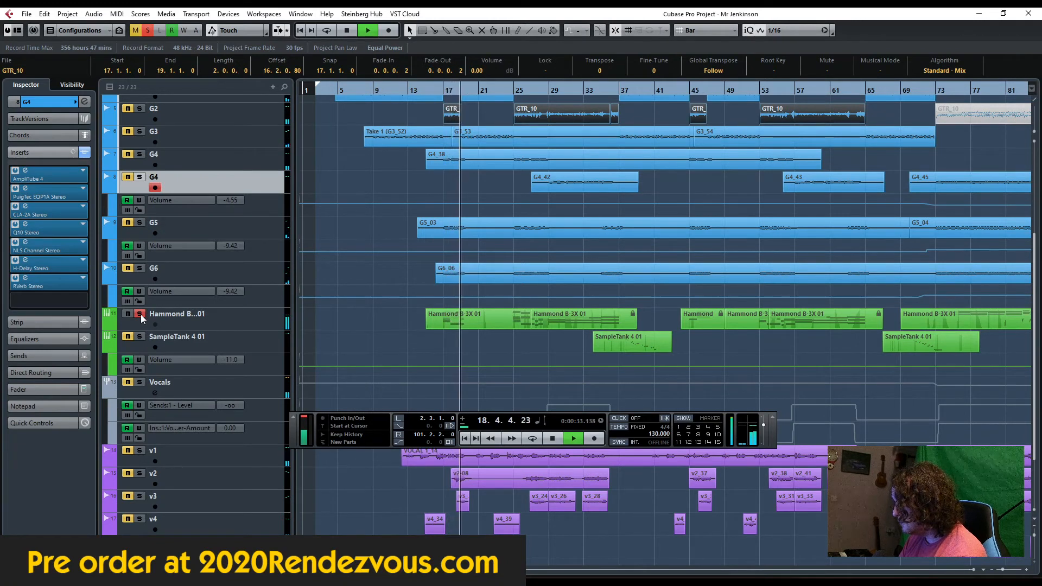
# Step: Continue from about bar 25, switch the Hammond solo off and on again, and add the Bass track to the solo
pyautogui.click(510, 92)
pyautogui.click(142, 315)
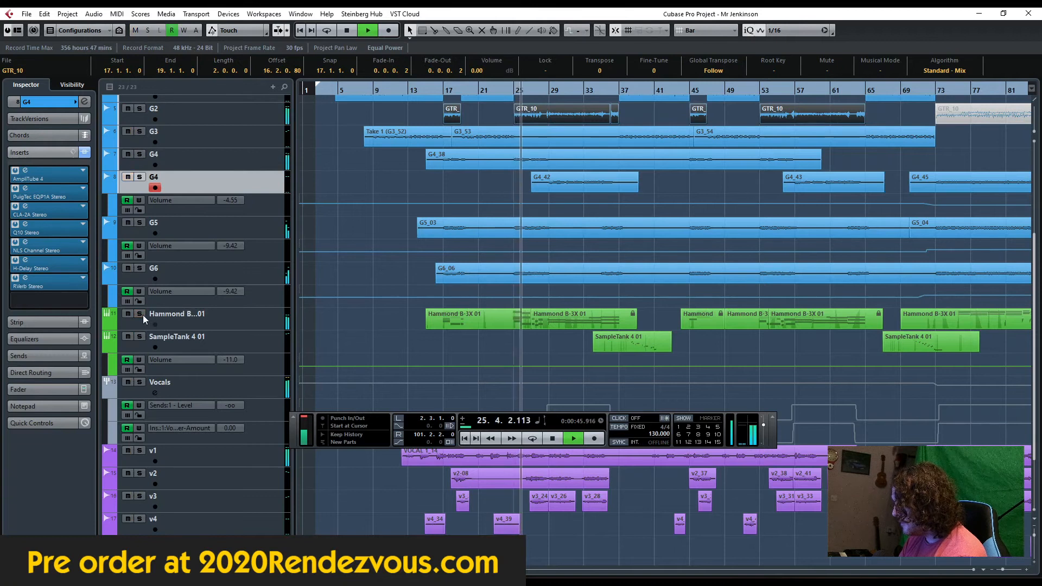
pyautogui.click(141, 314)
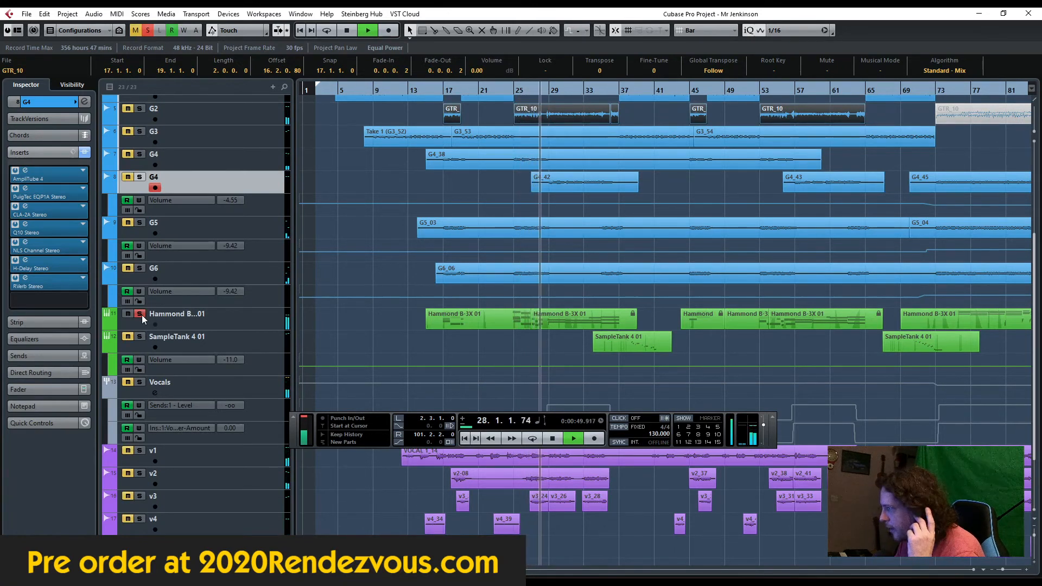
pyautogui.scroll(3, 212, 213)
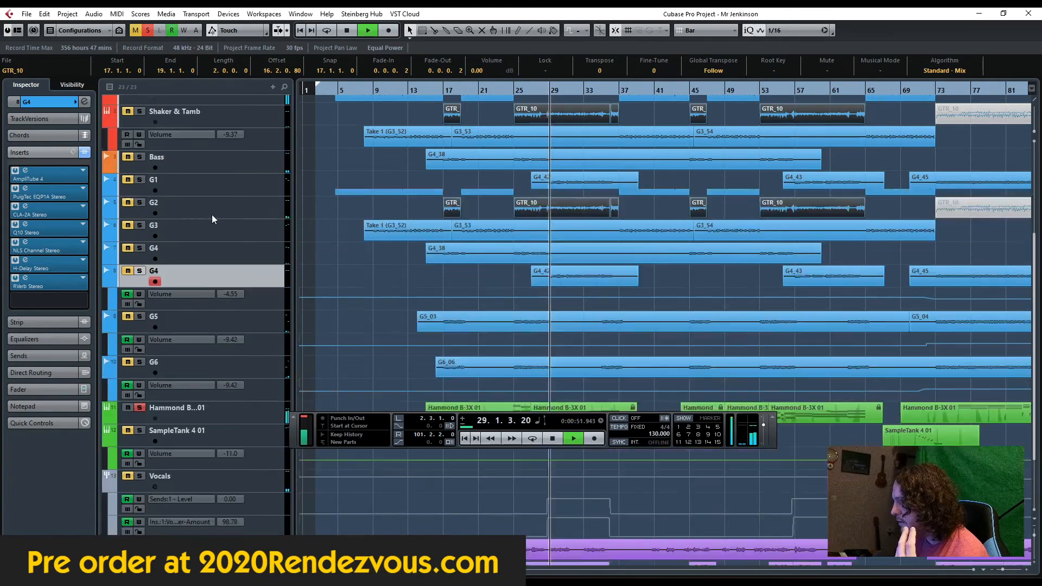
pyautogui.click(140, 152)
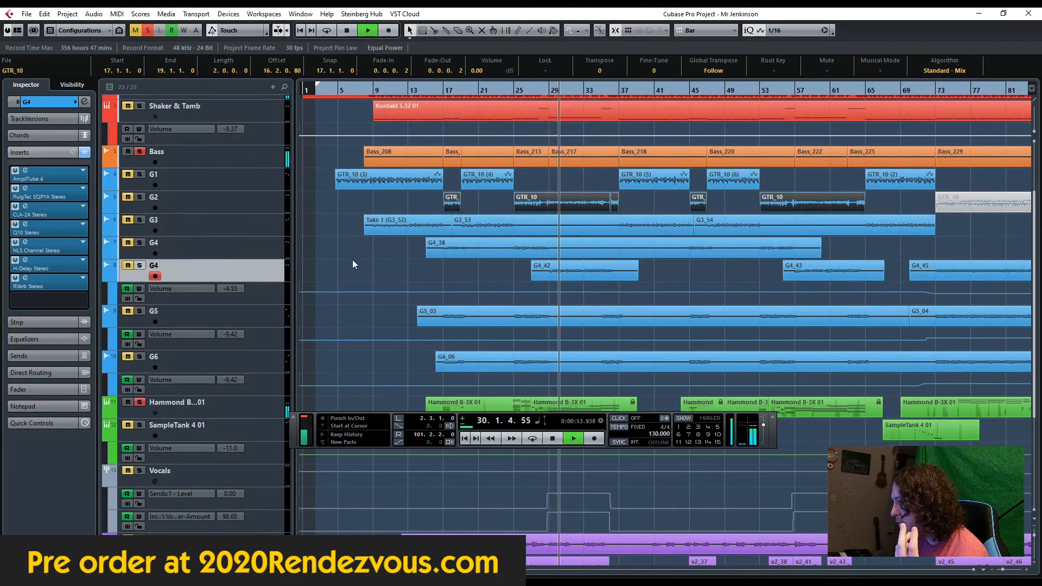
# Step: Stop playback, remove the Hammond track's solo and reset all remaining mute and solo states
pyautogui.scroll(-6, 372, 286)
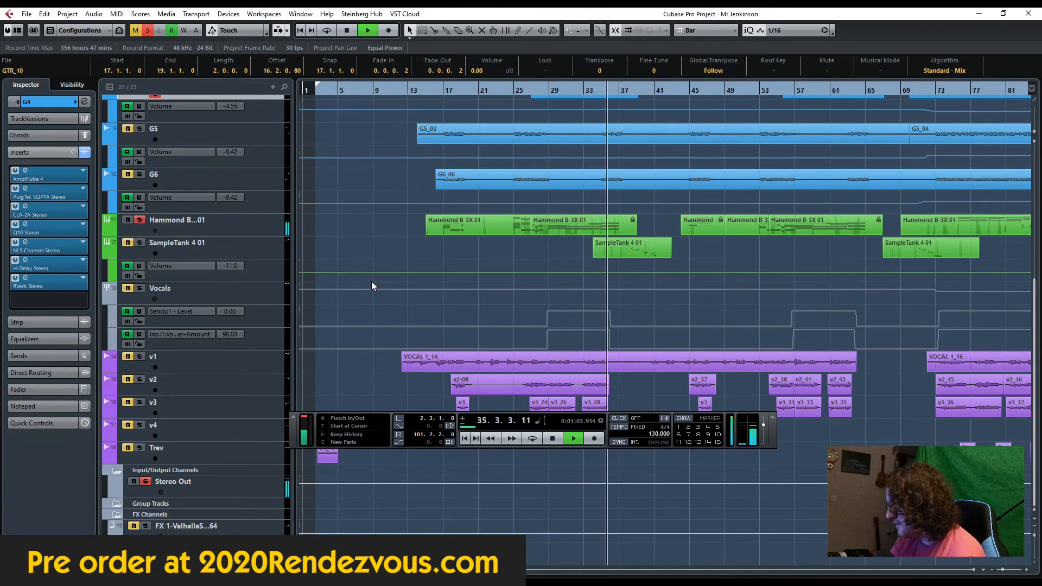
pyautogui.press('space')
pyautogui.click(140, 219)
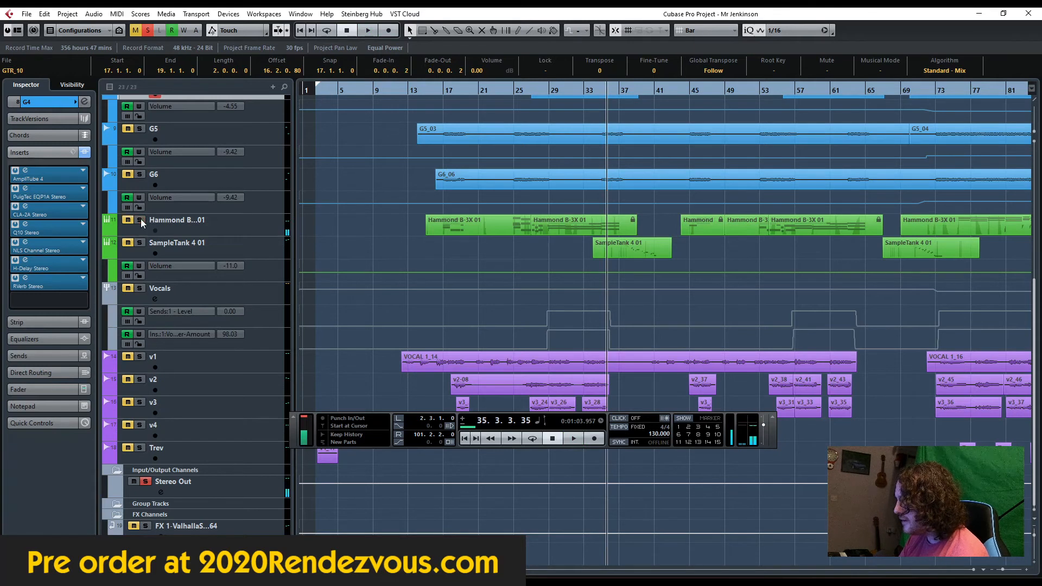
pyautogui.scroll(2, 582, 311)
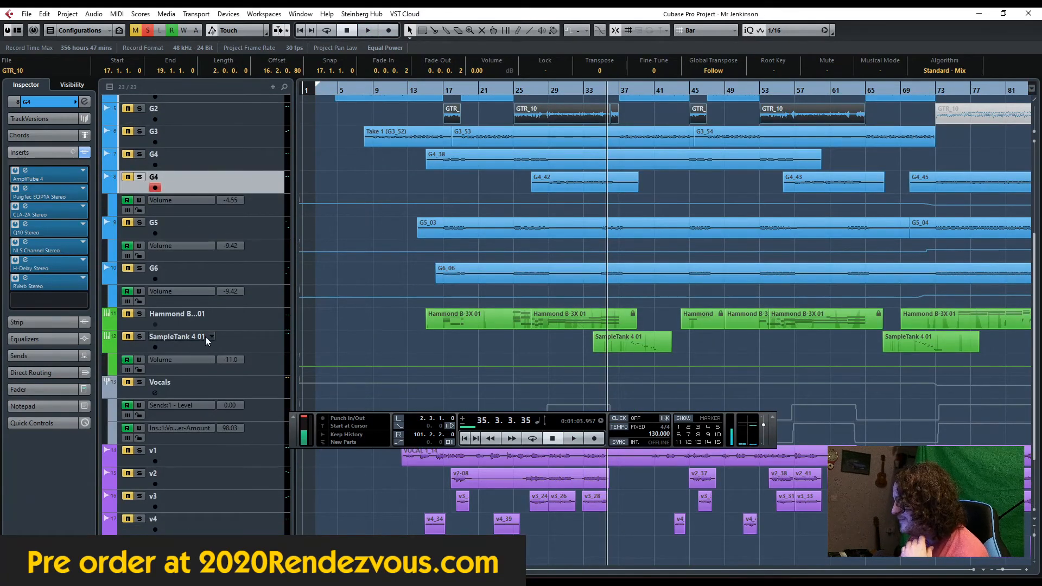
pyautogui.click(148, 31)
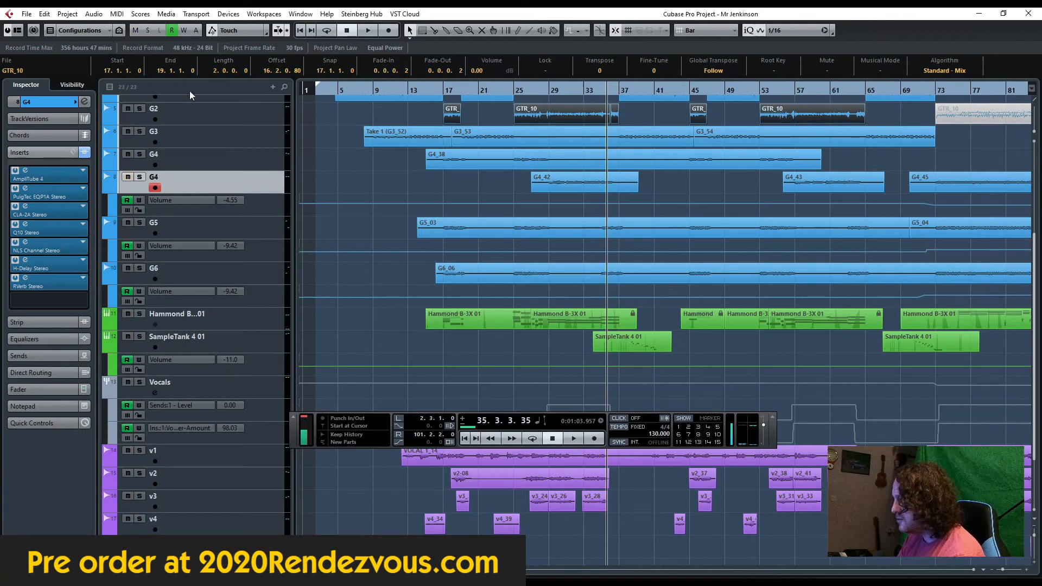
# Step: Show the instrument parts loaded in SampleTank 4, close the plug-in, and solo the SampleTank 4 01 track
pyautogui.click(217, 349)
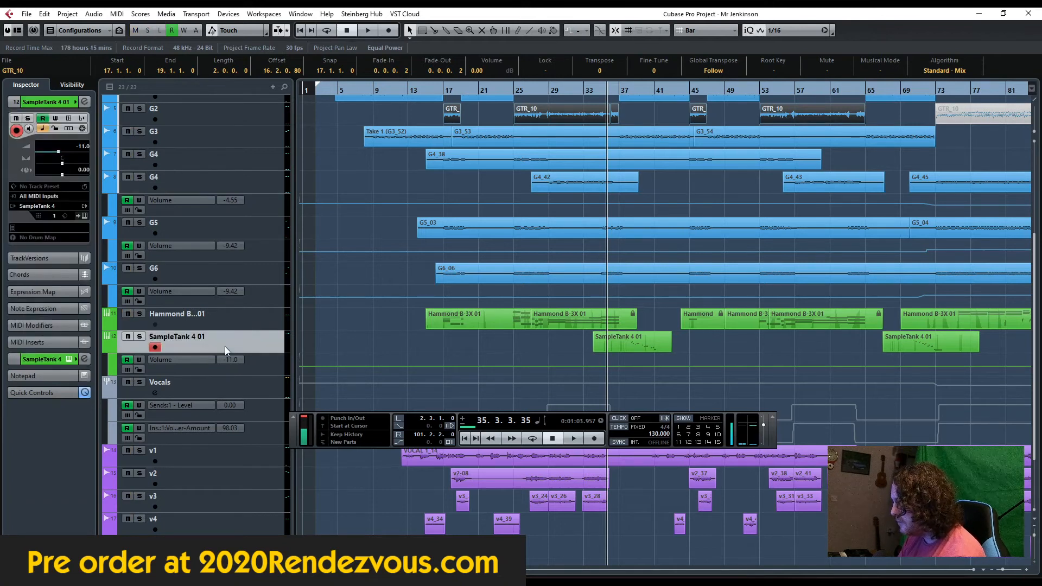
pyautogui.click(84, 217)
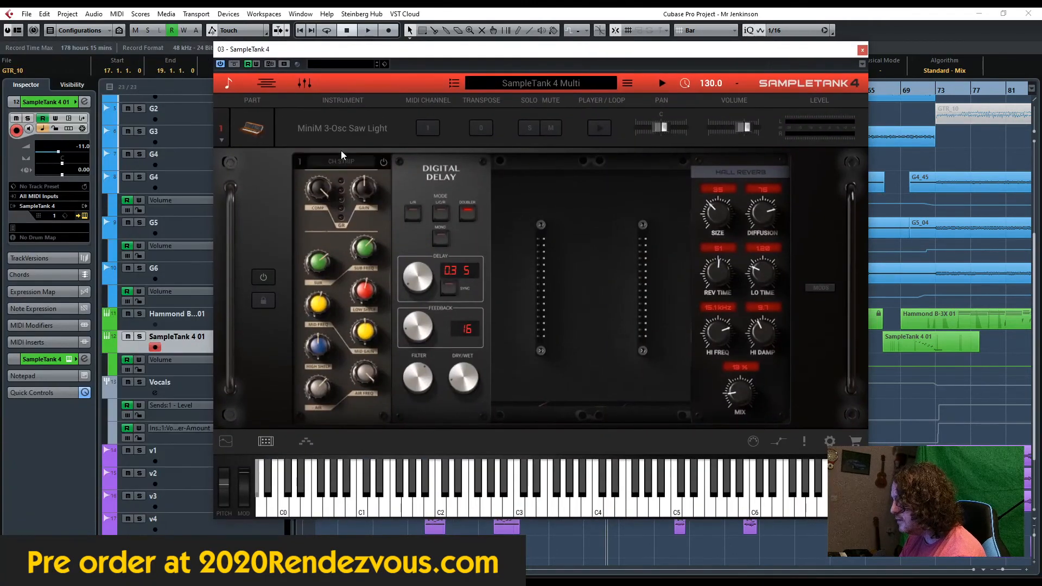
pyautogui.click(228, 84)
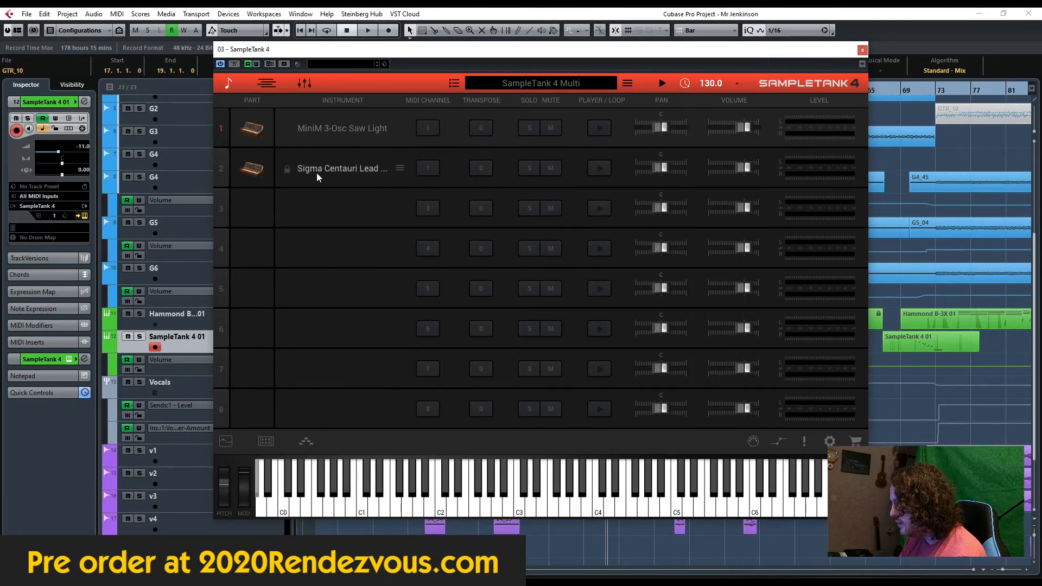
pyautogui.click(862, 50)
pyautogui.click(139, 340)
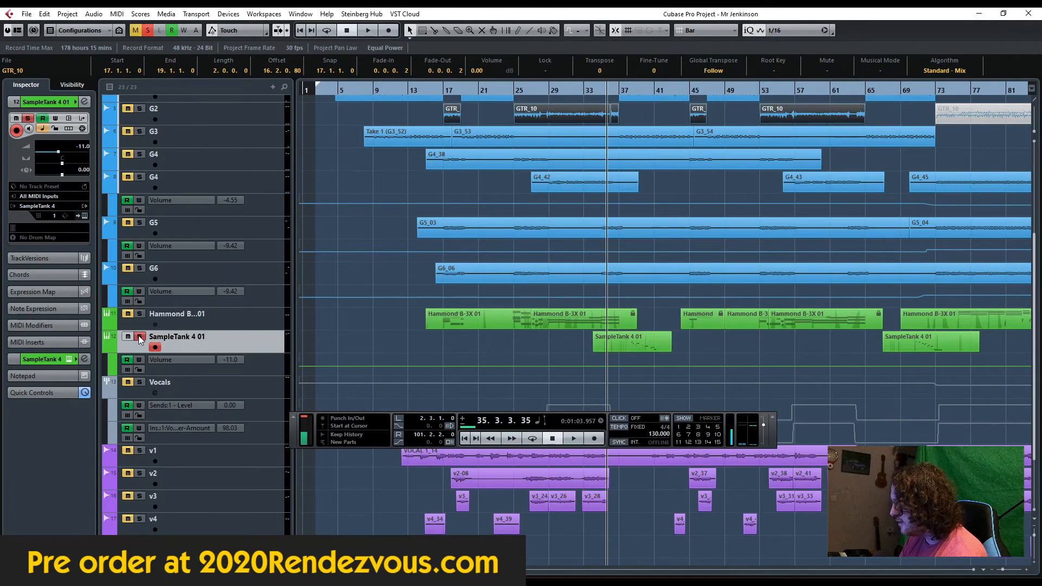
# Step: Play the soloed SampleTank 4 01 track from about bar 35
pyautogui.press('space')
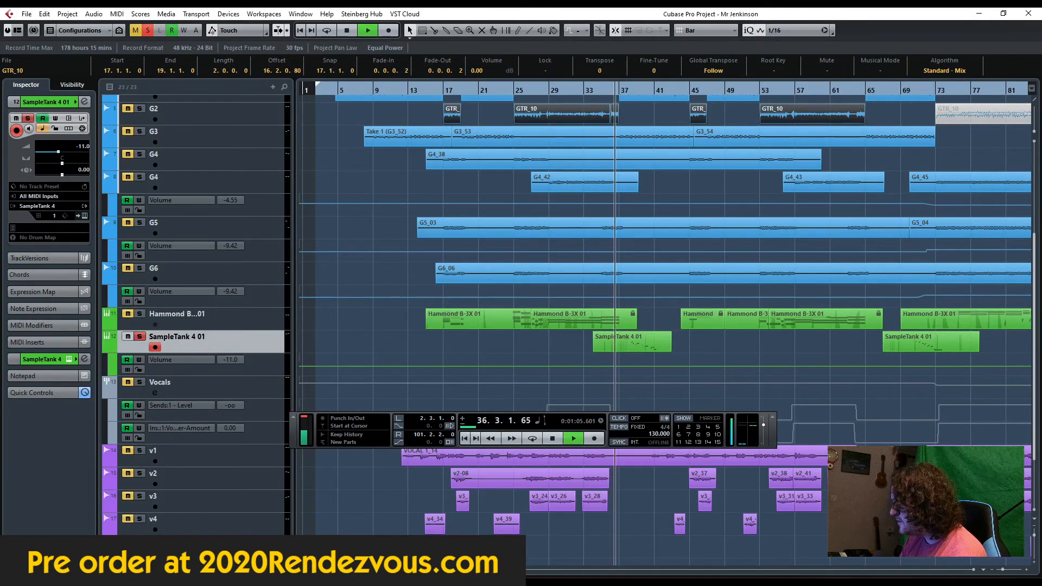
pyautogui.scroll(2, 819, 458)
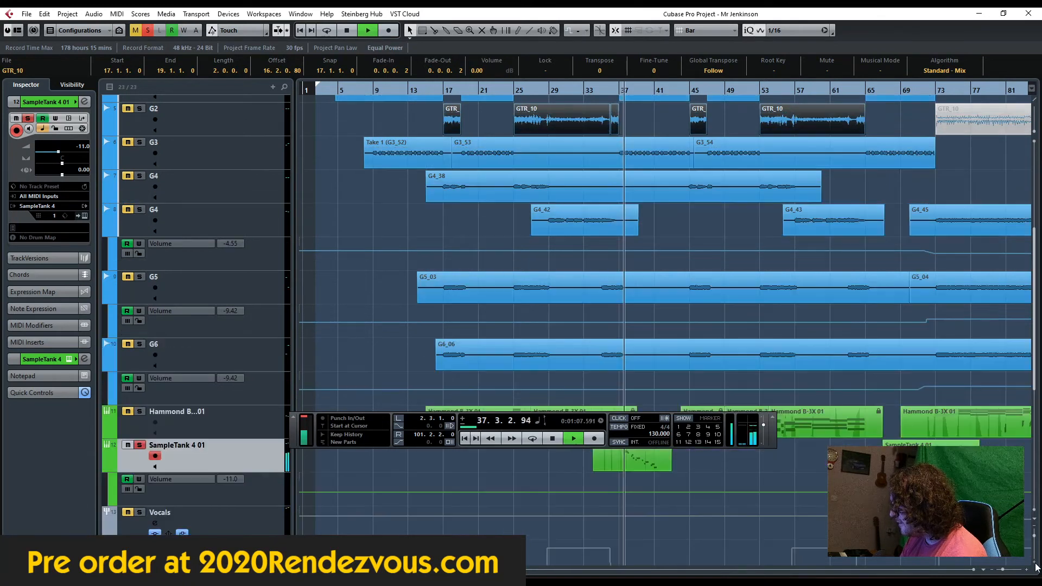
pyautogui.scroll(-5, 818, 448)
pyautogui.scroll(2, 818, 448)
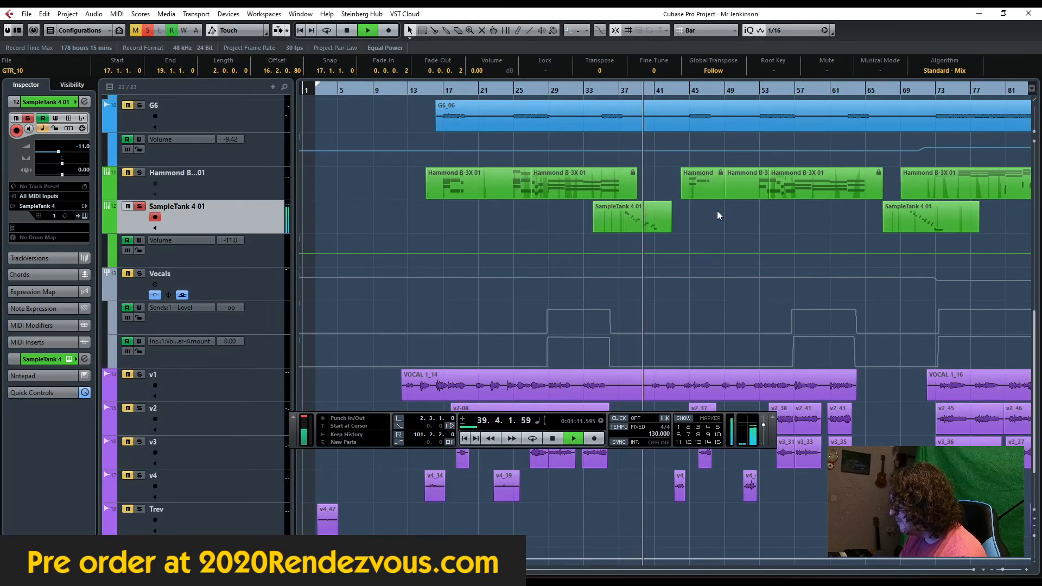
# Step: Reset all mute and solo states, play the full mix from about bar 33 and stop at about bar 41
pyautogui.click(586, 91)
pyautogui.click(146, 31)
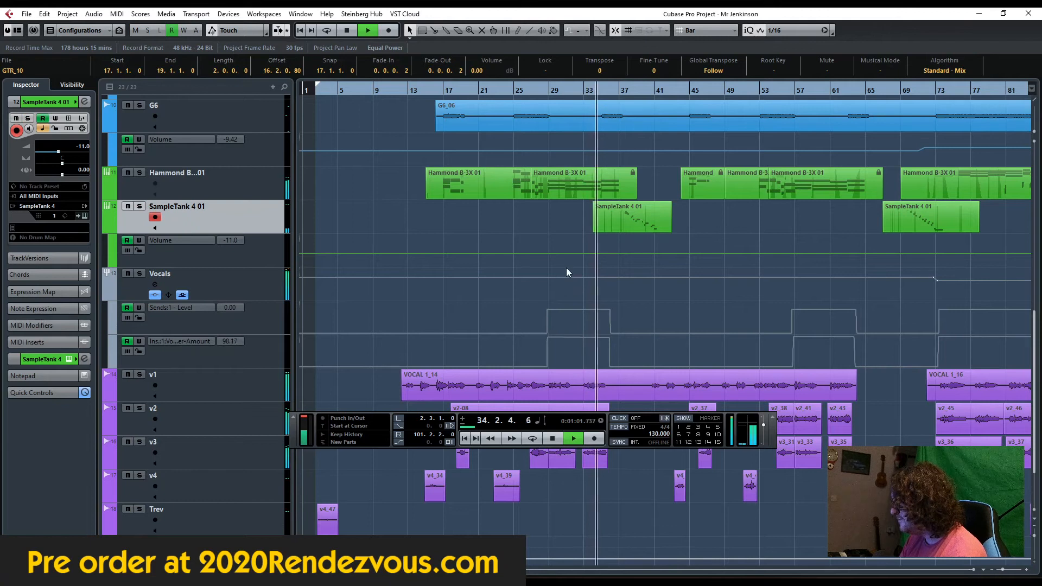
pyautogui.scroll(3, 558, 269)
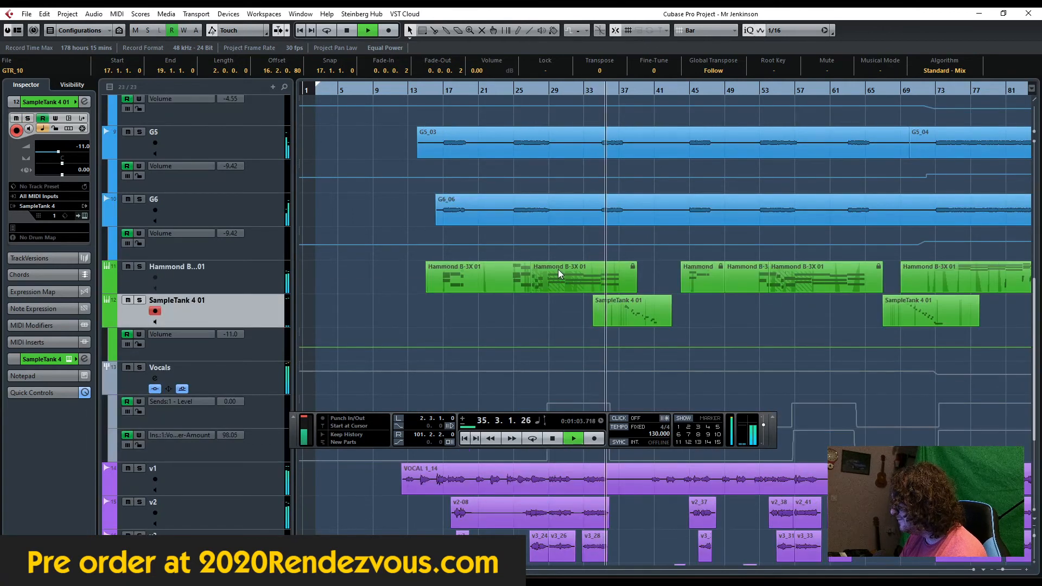
pyautogui.scroll(6, 558, 269)
pyautogui.scroll(-9, 557, 269)
pyautogui.scroll(4, 558, 270)
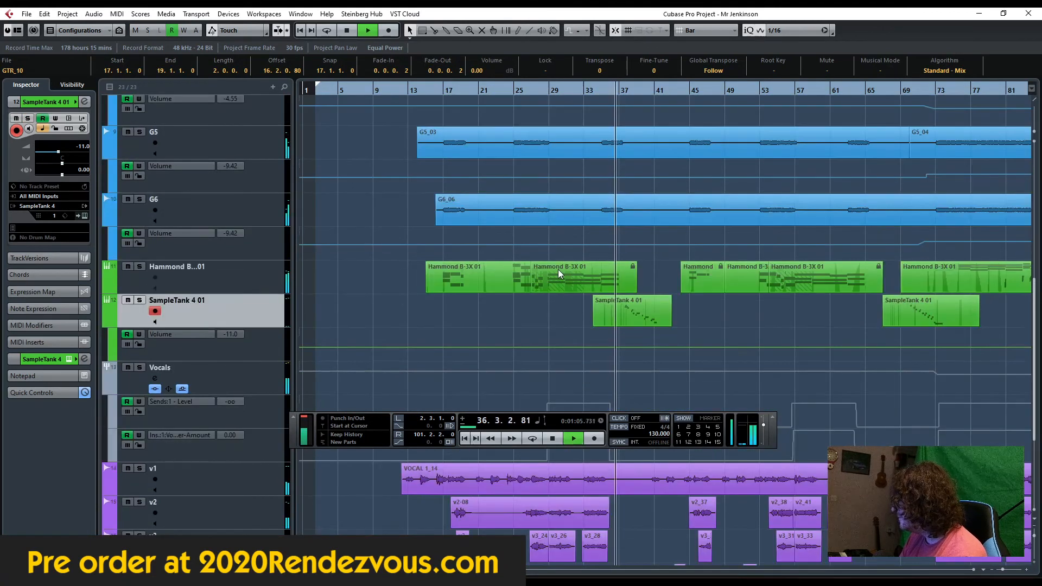
pyautogui.scroll(2, 557, 269)
pyautogui.scroll(-6, 558, 269)
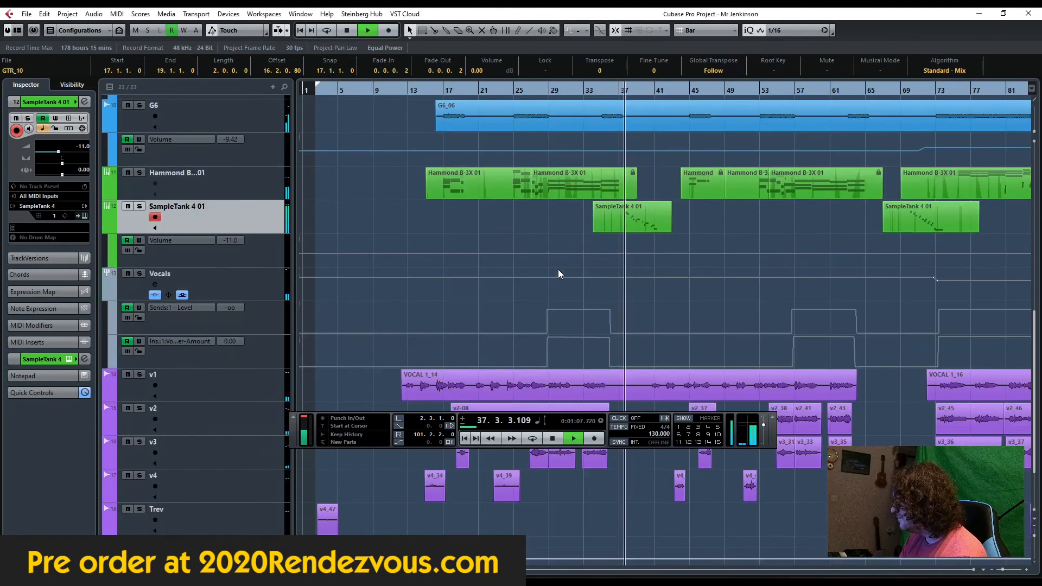
pyautogui.hscroll(5, 450, 341)
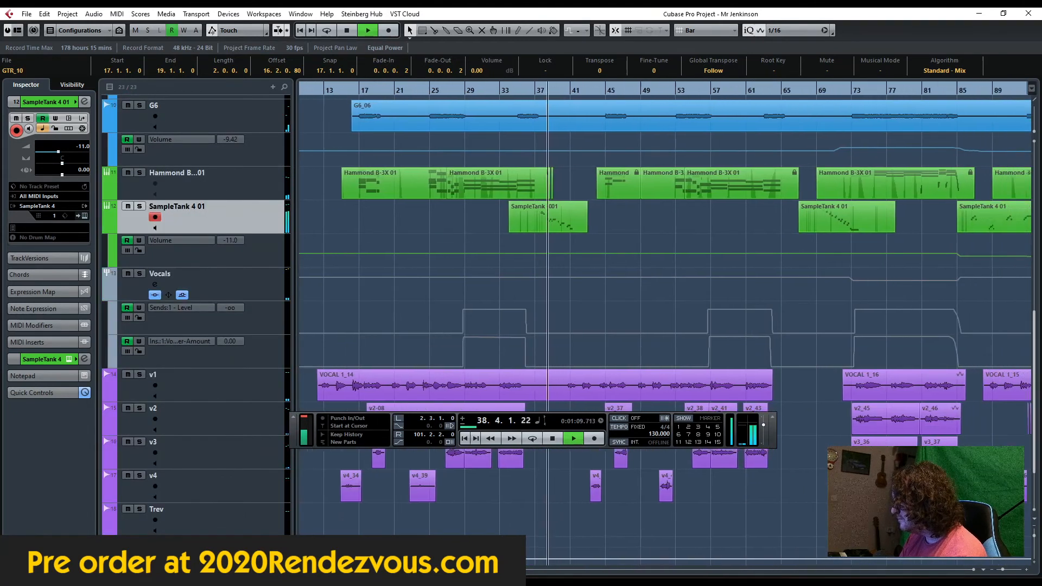
pyautogui.scroll(3, 451, 342)
pyautogui.scroll(3, 451, 343)
pyautogui.scroll(-3, 450, 343)
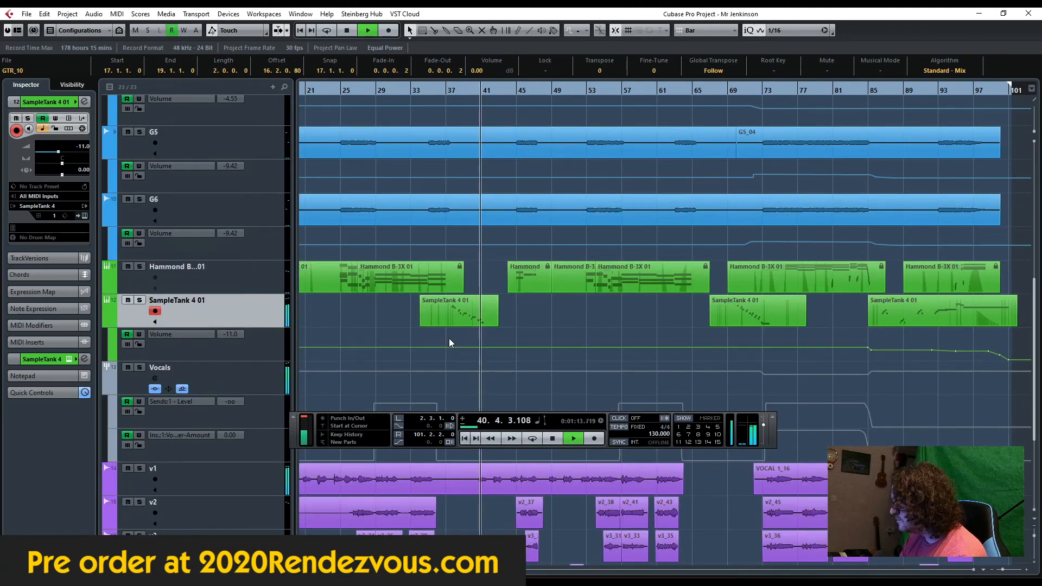
pyautogui.press('space')
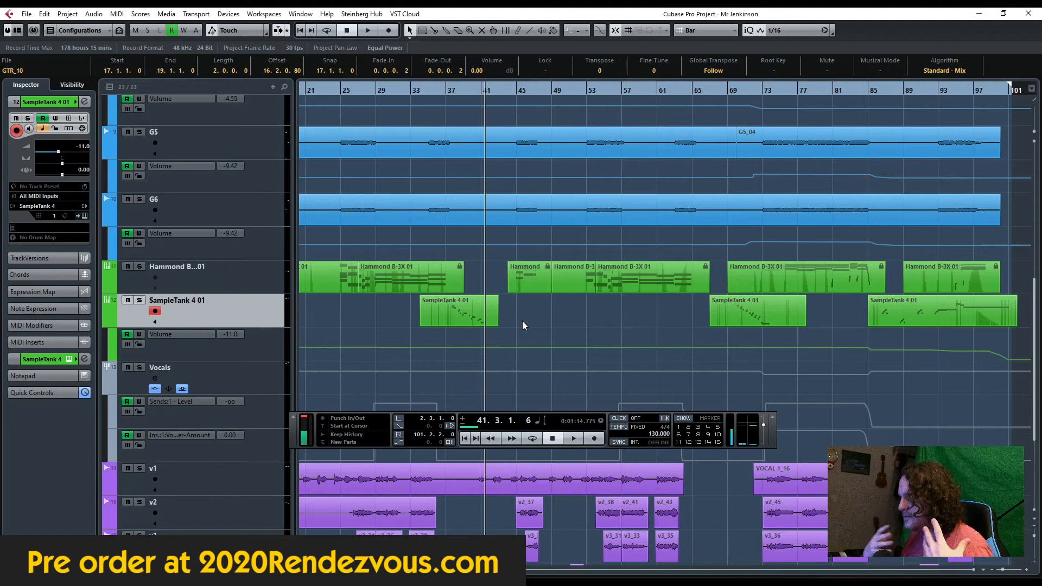
# Step: Show the vocal tracks from the song's start, move the transport panel clear of them and place the playback cursor at bar 2
pyautogui.click(426, 87)
pyautogui.scroll(-4, 455, 240)
pyautogui.scroll(4, 455, 240)
pyautogui.scroll(-4, 458, 255)
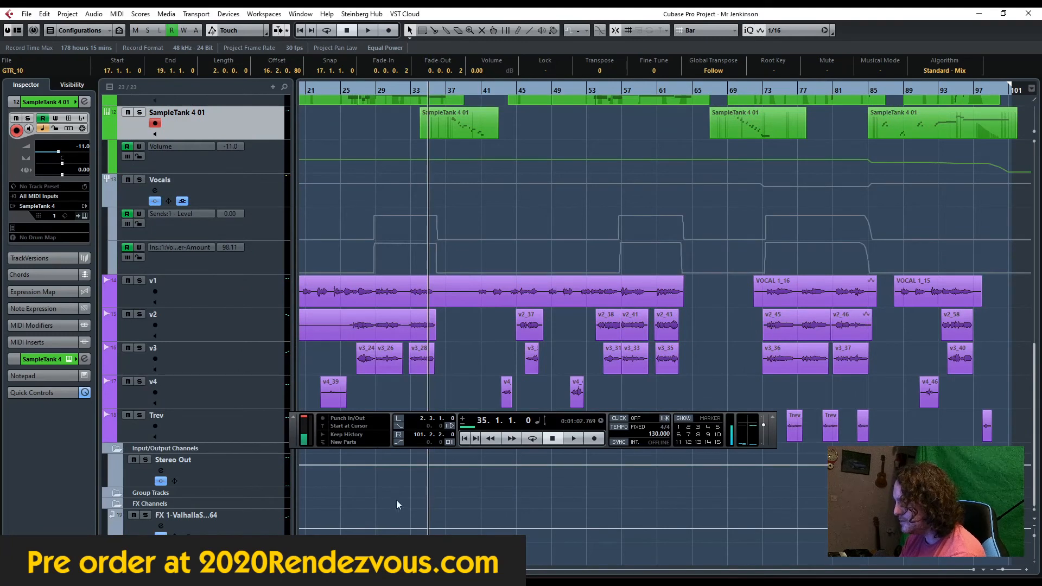
pyautogui.moveTo(457, 569); pyautogui.dragTo(379, 570)
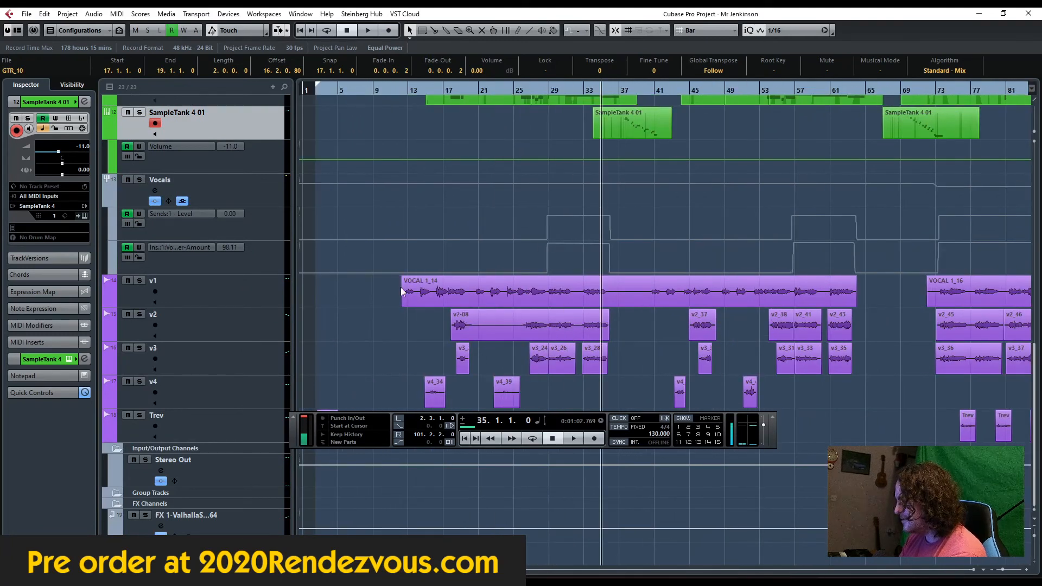
pyautogui.click(389, 91)
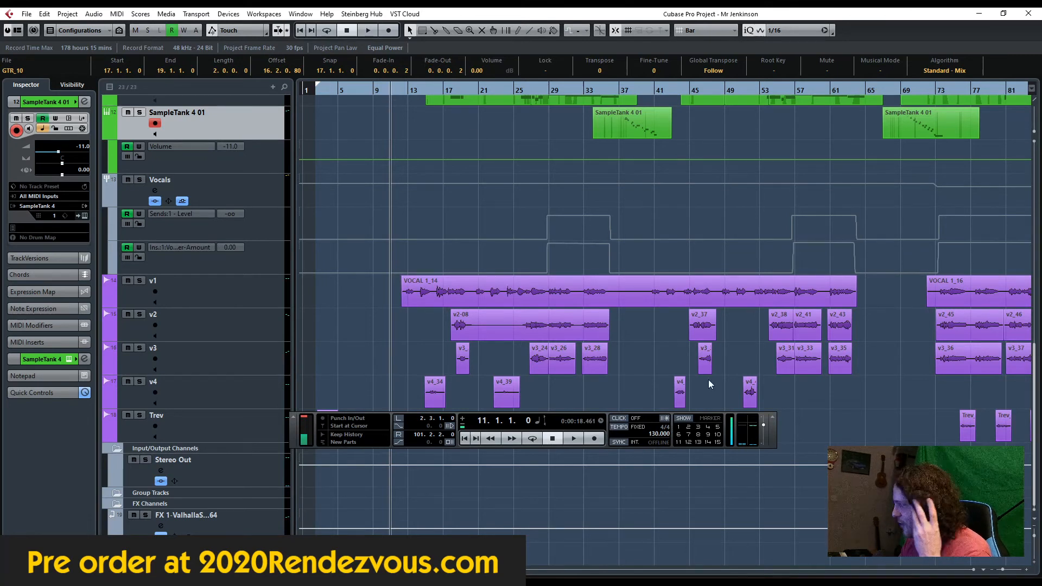
pyautogui.moveTo(776, 438); pyautogui.dragTo(793, 197)
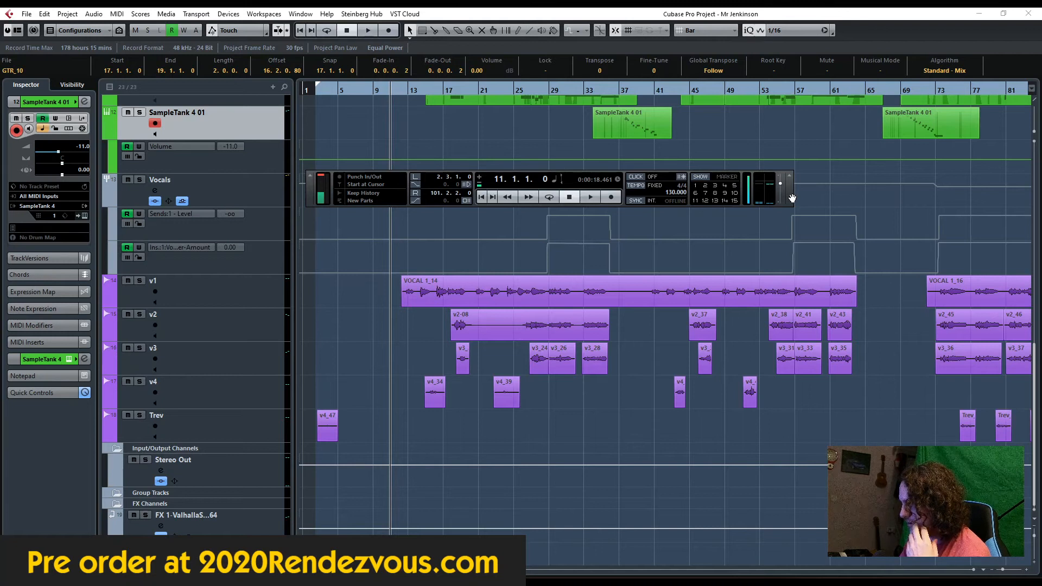
pyautogui.click(317, 93)
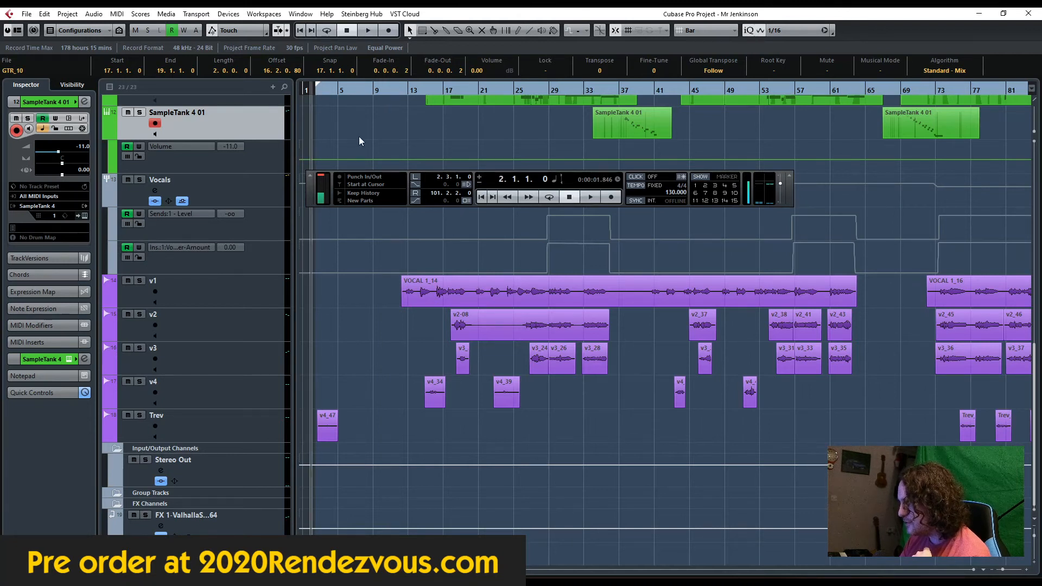
# Step: Solo the v1 vocal track and play it from bar 13
pyautogui.click(139, 281)
pyautogui.click(405, 92)
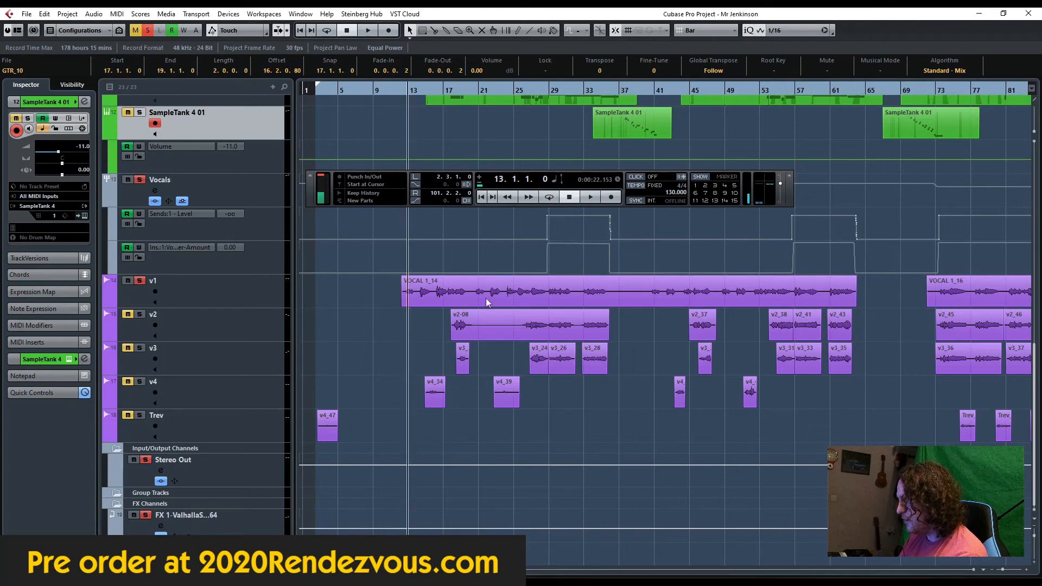
pyautogui.click(488, 293)
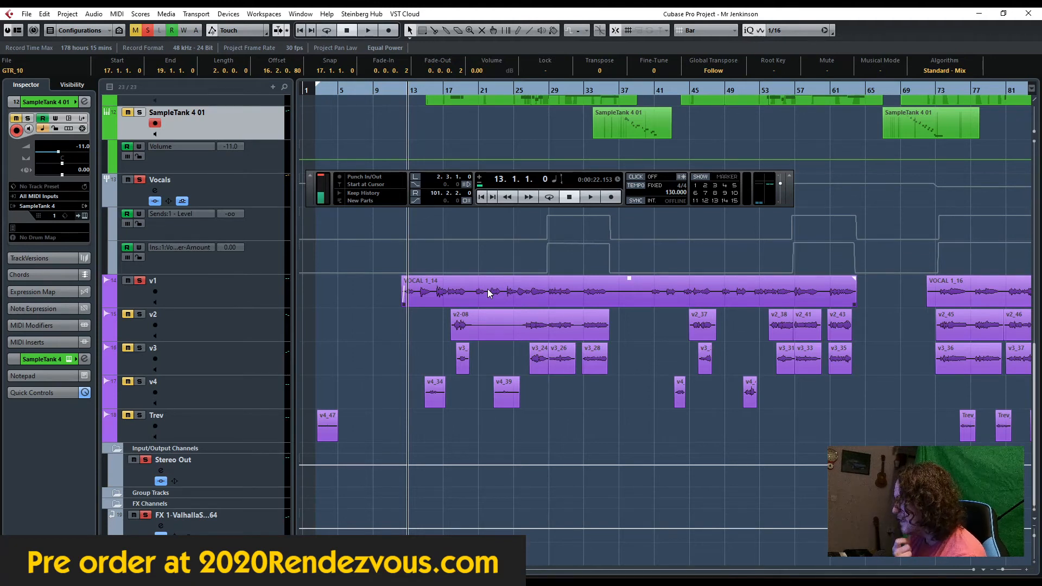
pyautogui.press('space')
# Step: Examine the Q10 equalizer insert on the v1 track, stop playback and close the plug-in
pyautogui.click(210, 290)
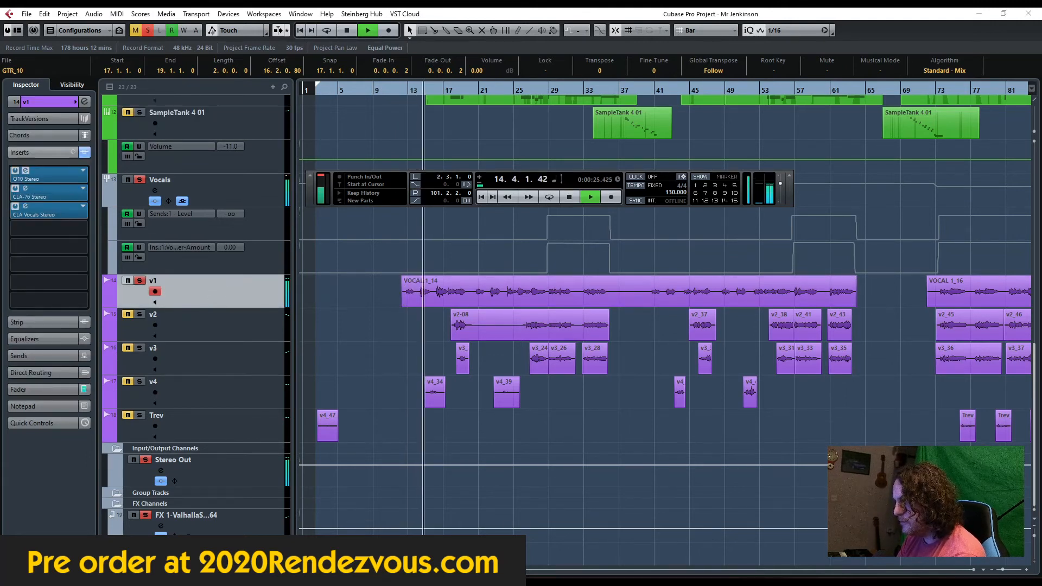
pyautogui.moveTo(0, 180); pyautogui.dragTo(644, 180)
pyautogui.press('space')
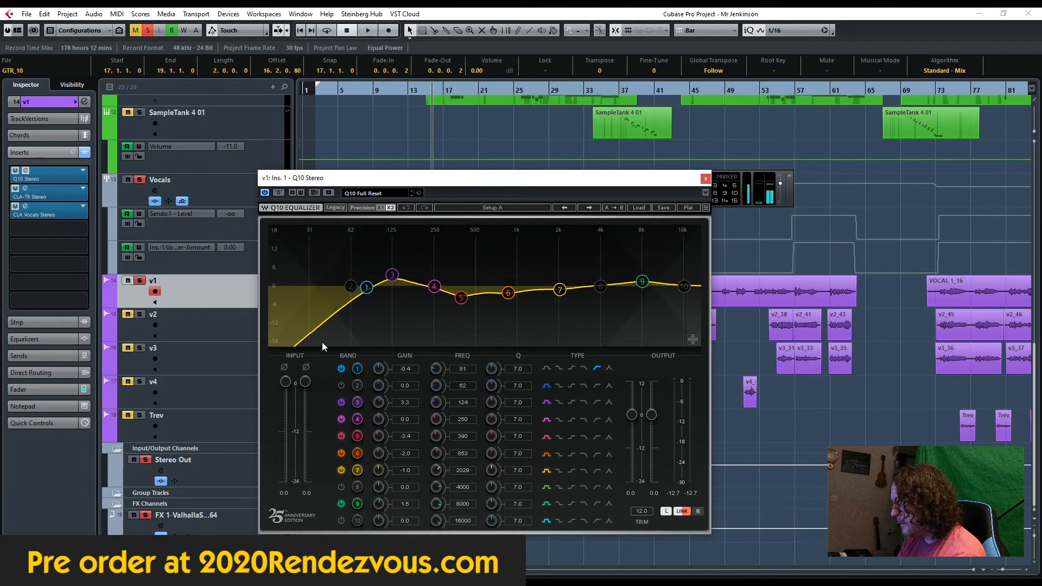
pyautogui.click(705, 178)
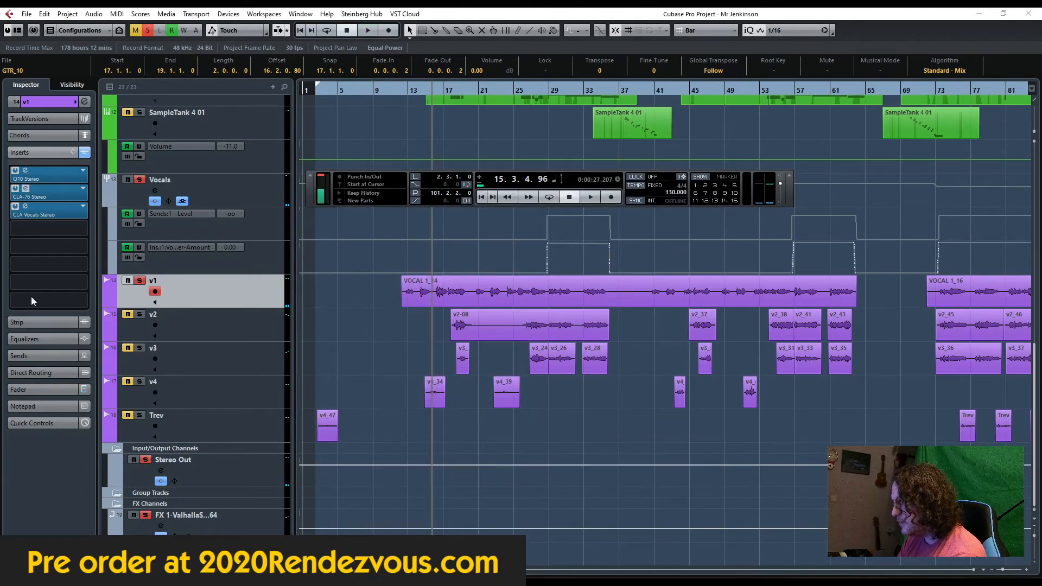
# Step: Show the CLA-76 compressor insert on v1 during playback, stop at about bar 19 and close the plug-in
pyautogui.moveTo(0, 209); pyautogui.dragTo(616, 136)
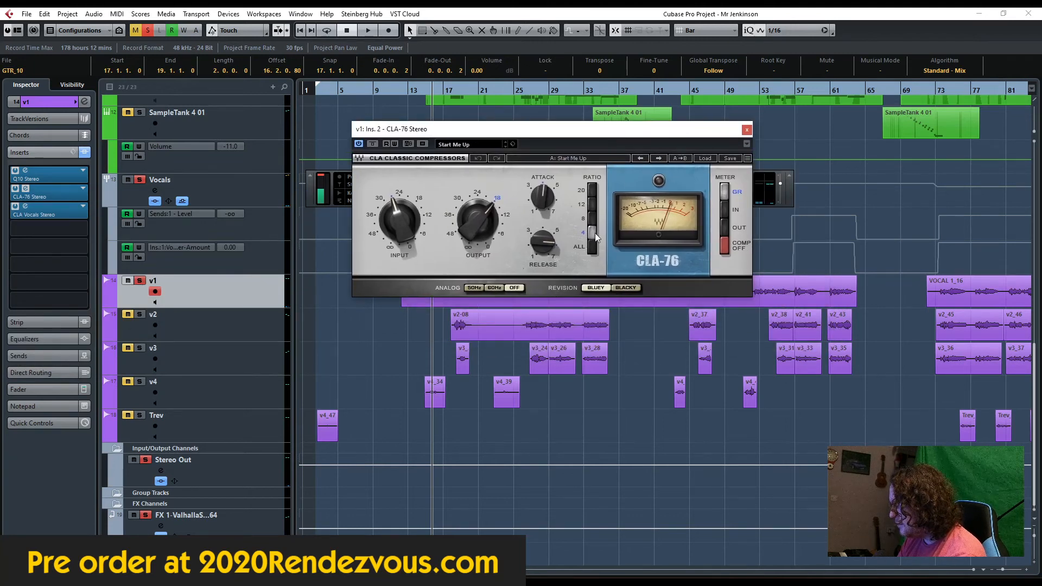
pyautogui.moveTo(605, 136); pyautogui.dragTo(567, 251)
pyautogui.press('space')
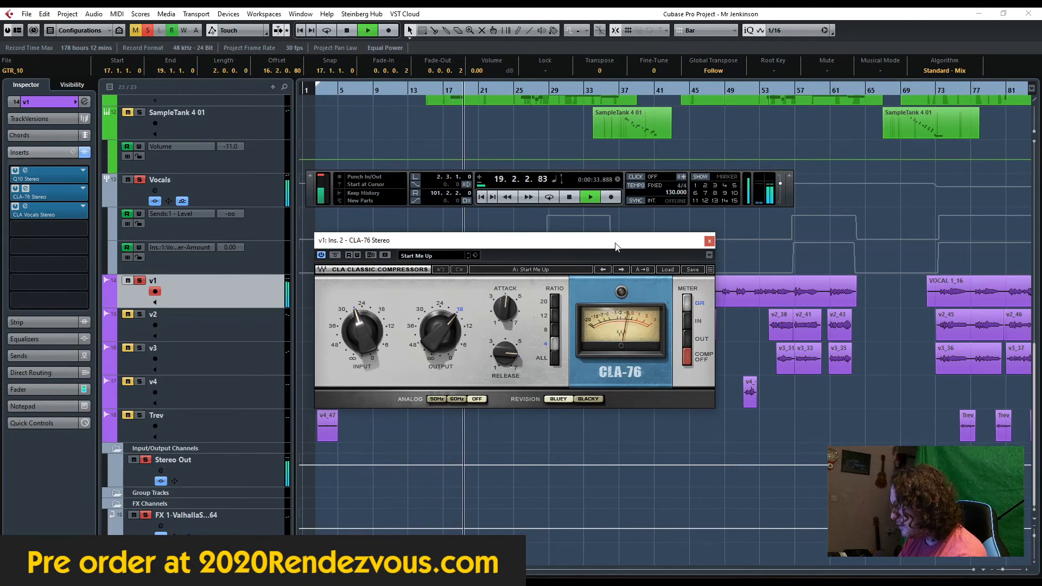
pyautogui.press('space')
pyautogui.click(709, 242)
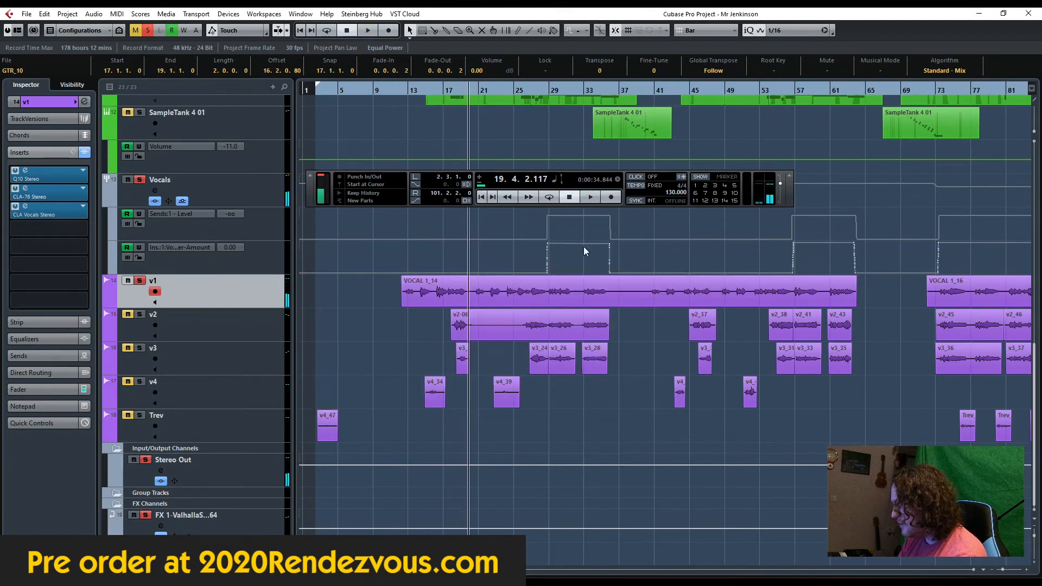
# Step: Examine the CLA Vocals insert settings on the v1 track and close the plug-in
pyautogui.click(26, 207)
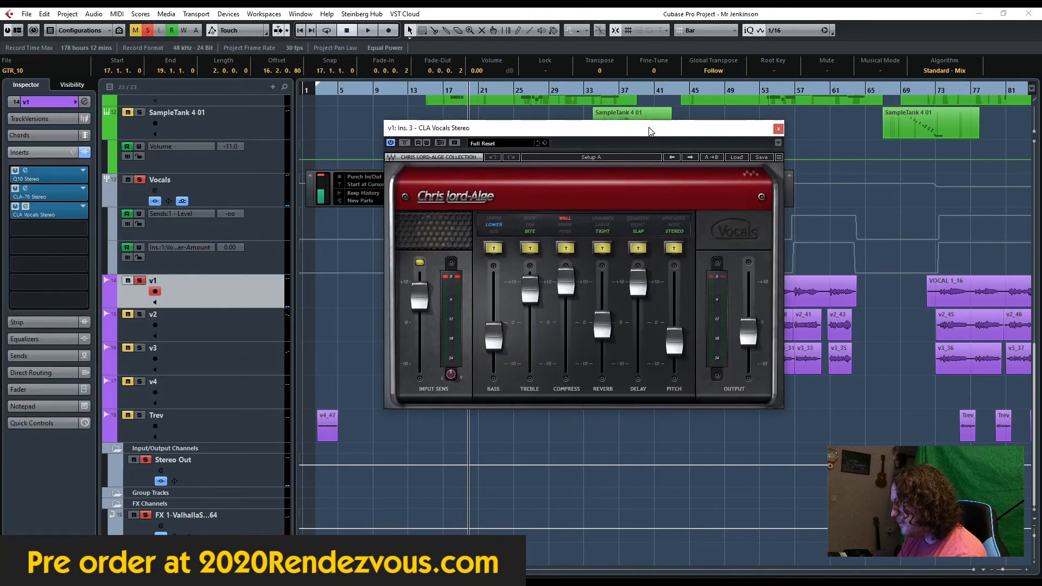
pyautogui.moveTo(650, 130); pyautogui.dragTo(641, 140)
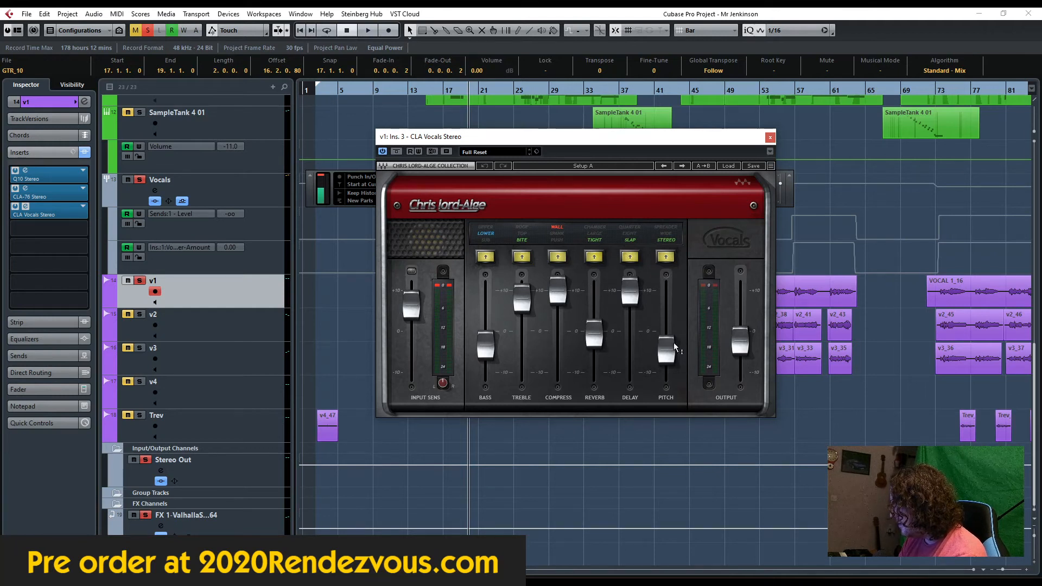
pyautogui.click(770, 138)
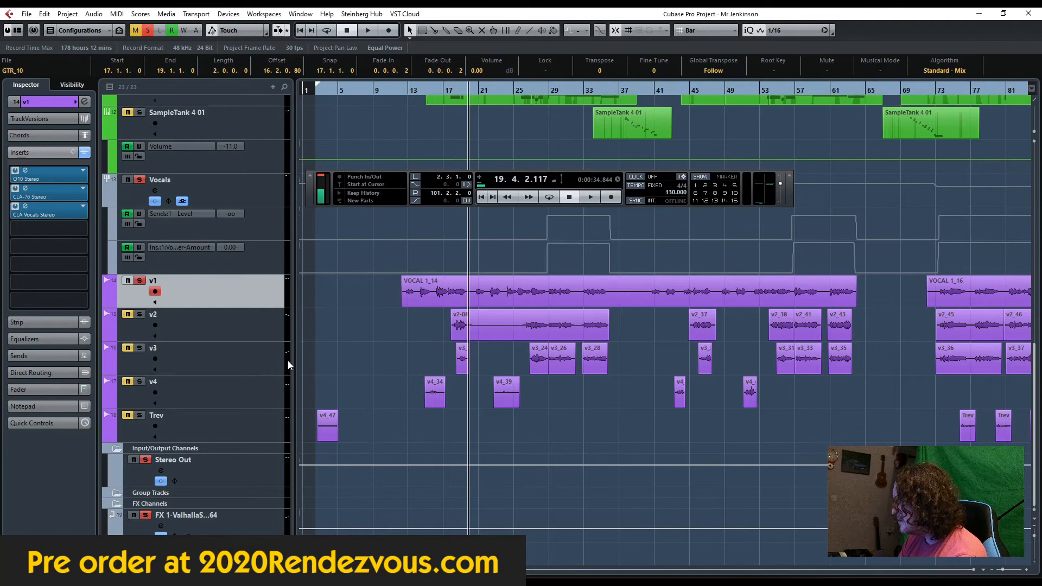
# Step: Place the playback cursor at bar 29 and show the Vocal Doubler insert of the Vocals group, moved clear of the automation
pyautogui.click(408, 92)
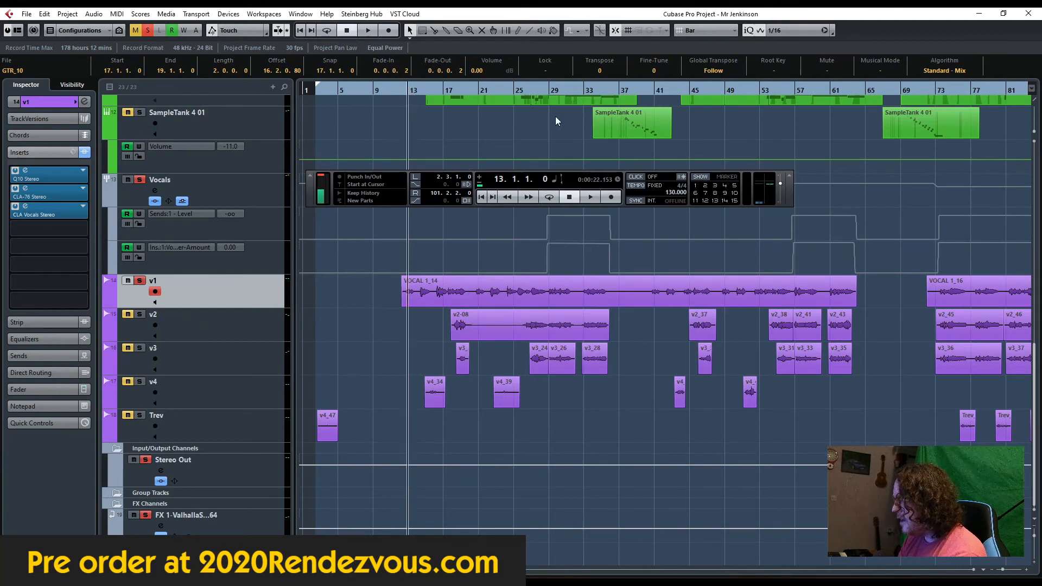
pyautogui.click(546, 89)
pyautogui.click(236, 194)
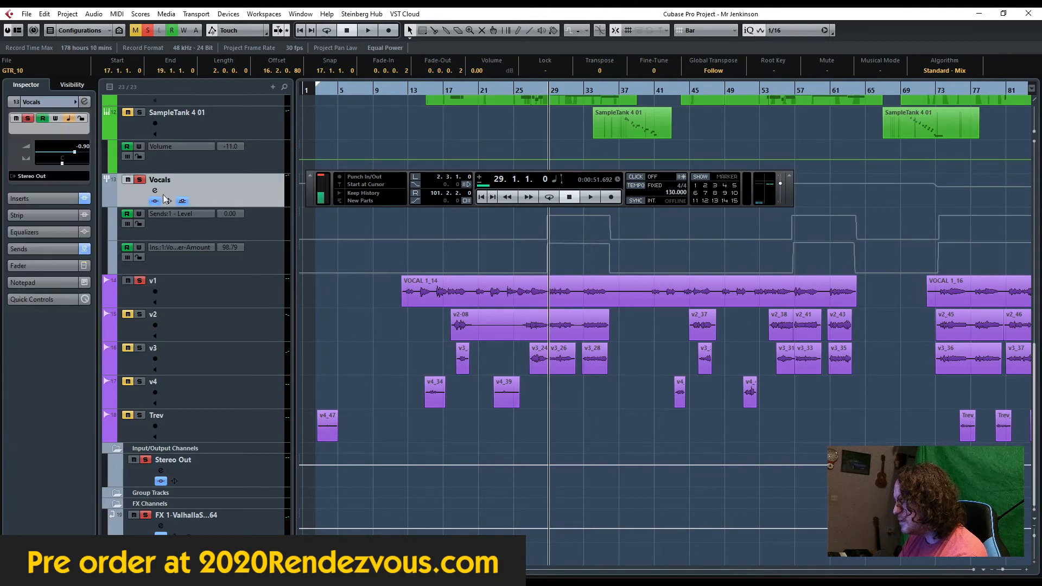
pyautogui.click(37, 199)
pyautogui.click(26, 137)
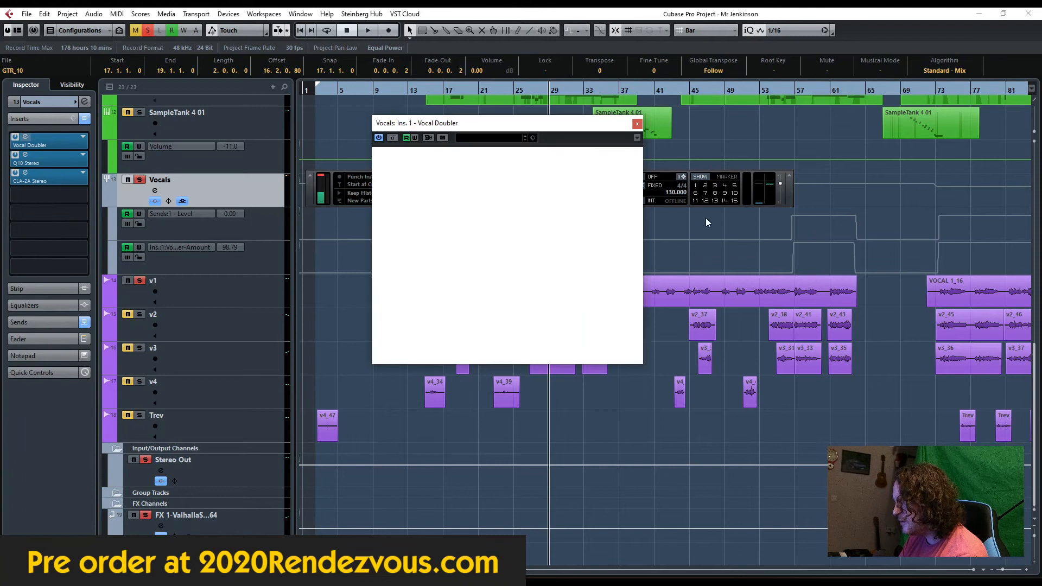
pyautogui.moveTo(537, 126); pyautogui.dragTo(404, 183)
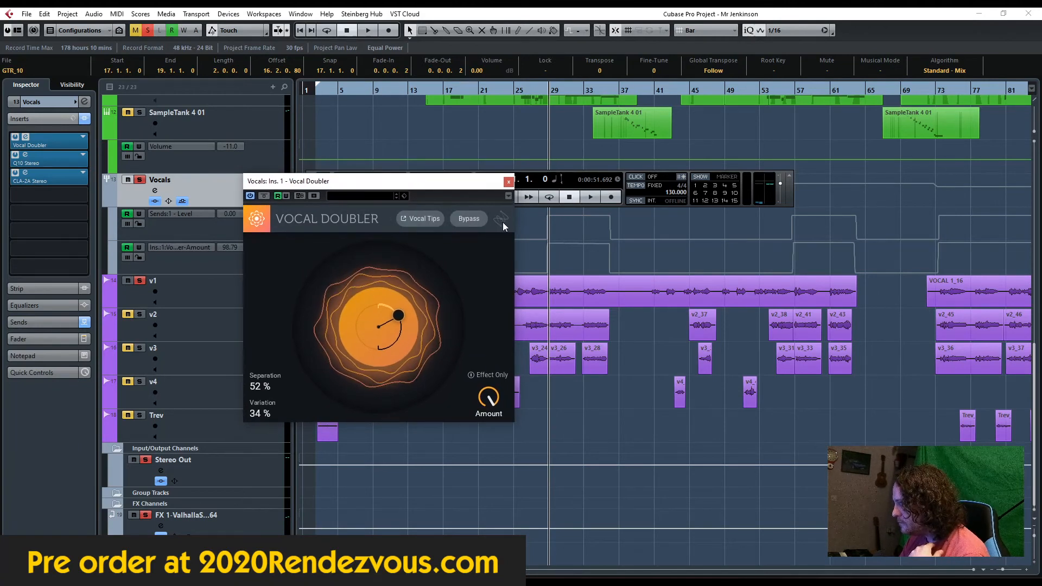
pyautogui.moveTo(451, 181); pyautogui.dragTo(390, 134)
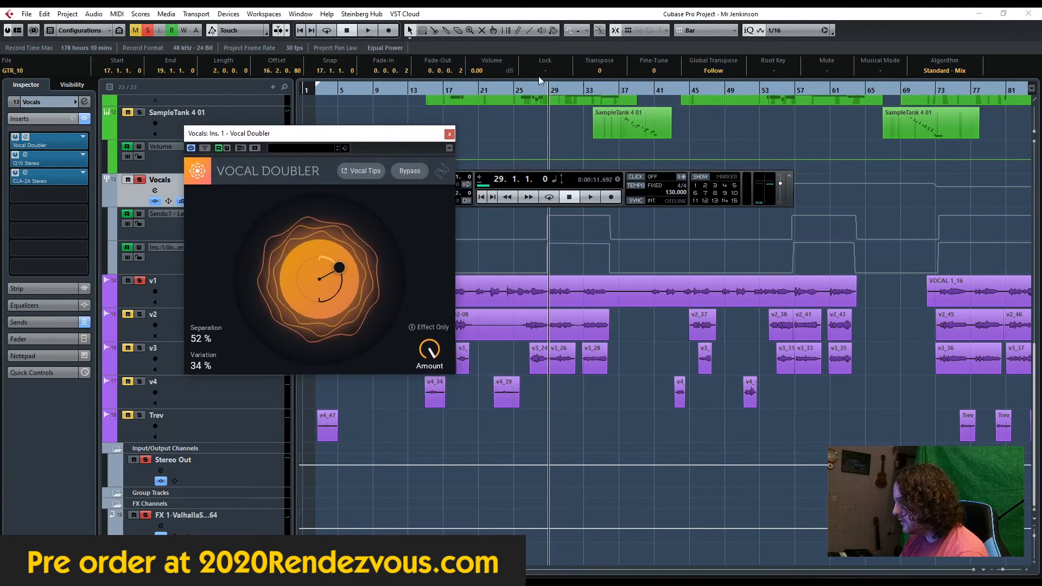
# Step: Play the soloed vocal from bar 27 while watching the Vocal Doubler's automated Amount
pyautogui.click(535, 87)
pyautogui.press('space')
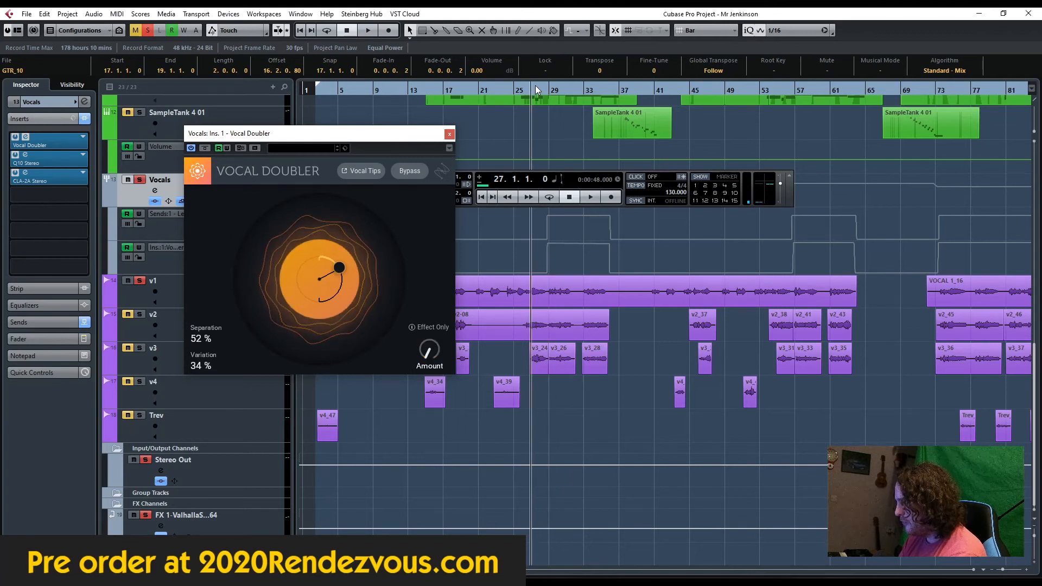
pyautogui.click(528, 324)
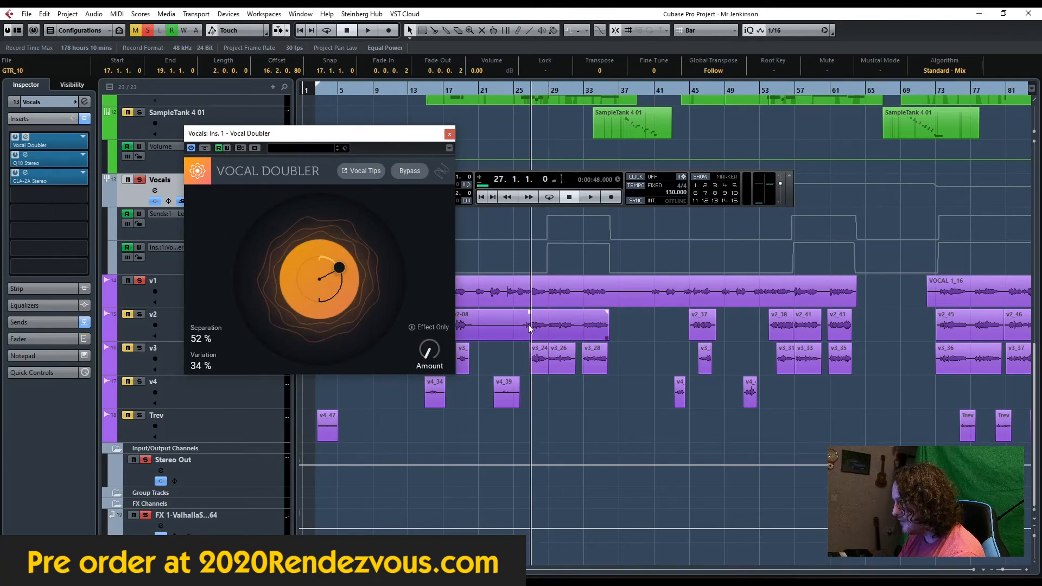
pyautogui.press('space')
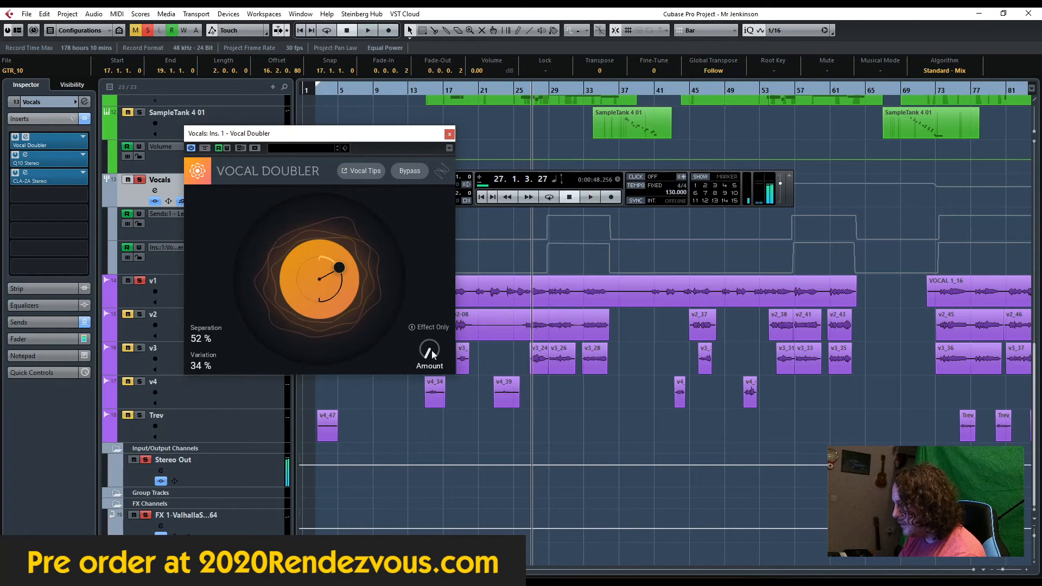
pyautogui.press('space')
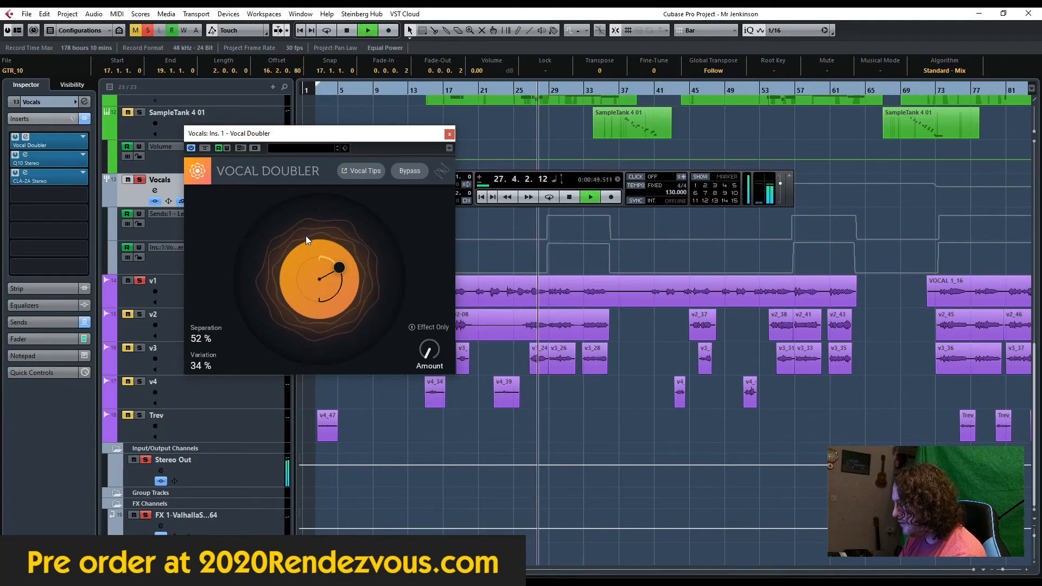
# Step: Keep playing the soloed vocal with the Vocal Doubler moved clear of its Amount, and return the cursor to about bar 28
pyautogui.moveTo(434, 350)
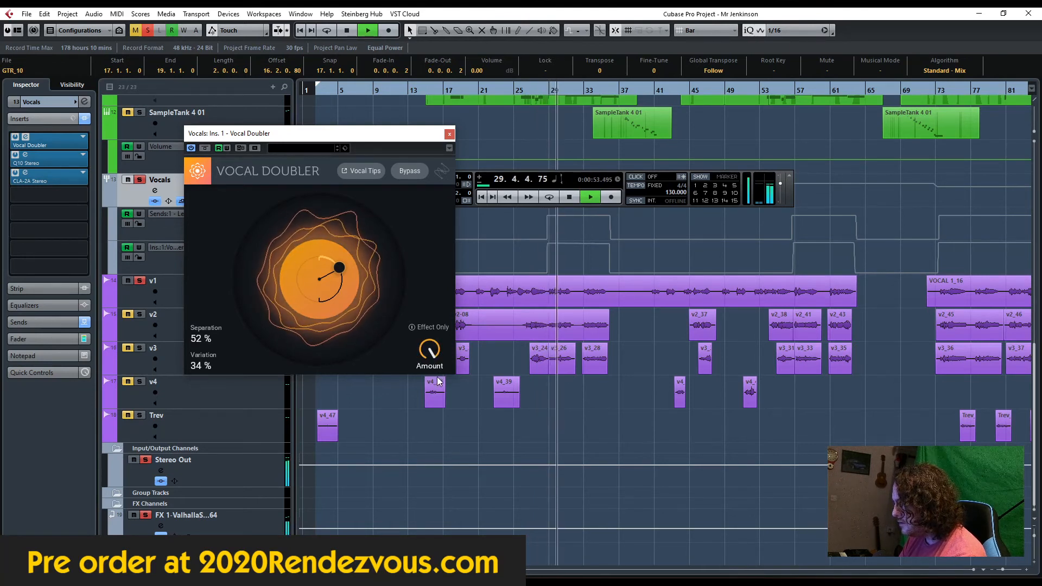
pyautogui.moveTo(406, 135); pyautogui.dragTo(530, 120)
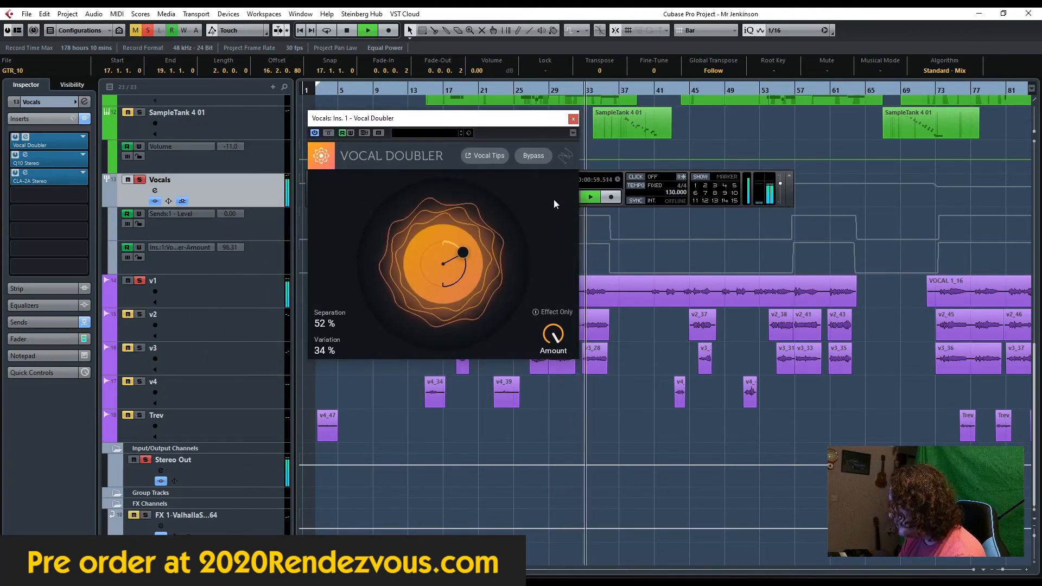
pyautogui.moveTo(518, 118); pyautogui.dragTo(472, 113)
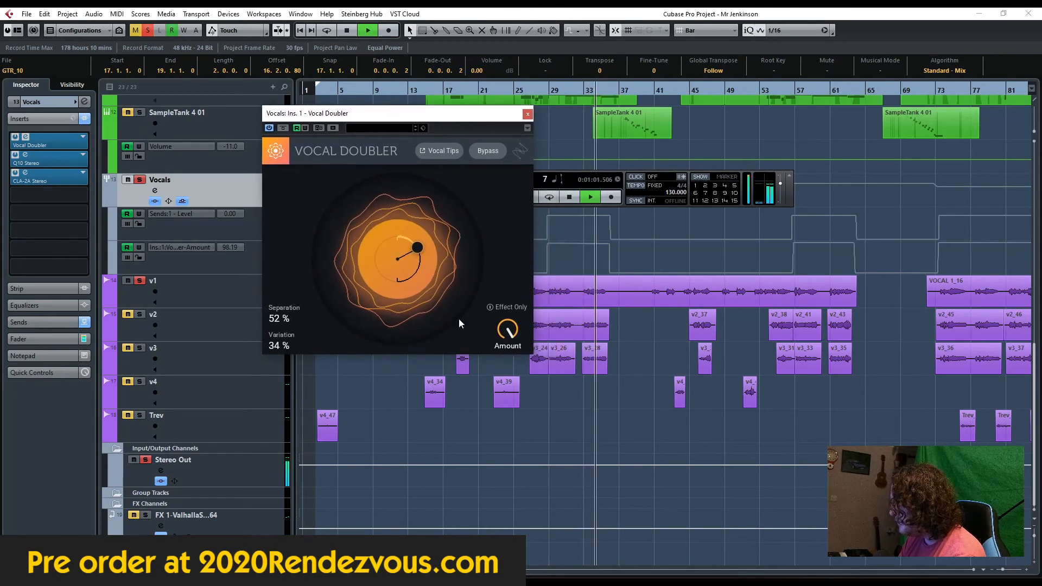
pyautogui.doubleClick(542, 89)
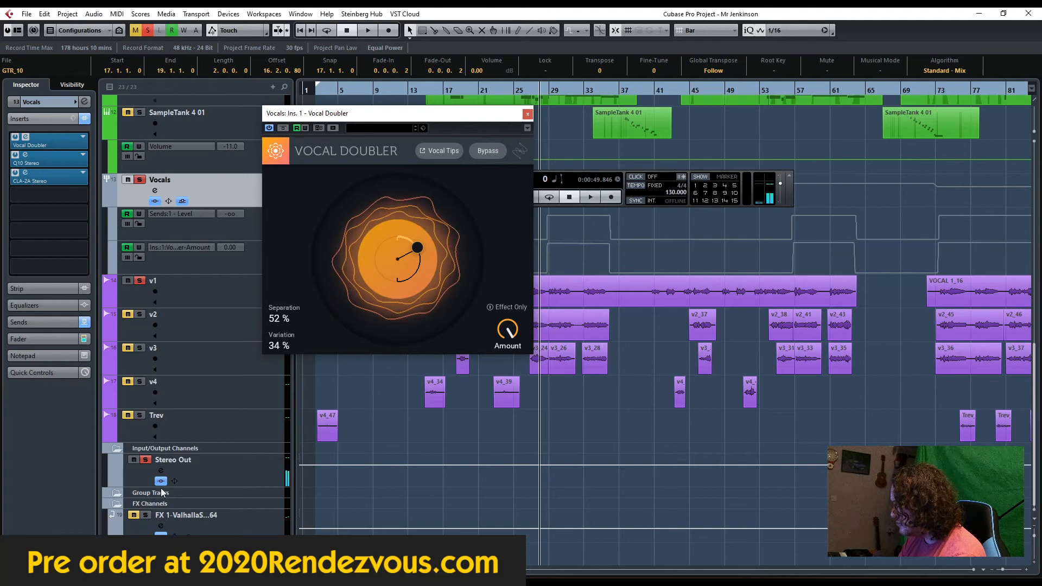
# Step: Reset the solos, solo the Vocals group with v1 to v3 and FX 1, and show the ValhallaSupermassive insert instead of the Vocal Doubler
pyautogui.click(146, 460)
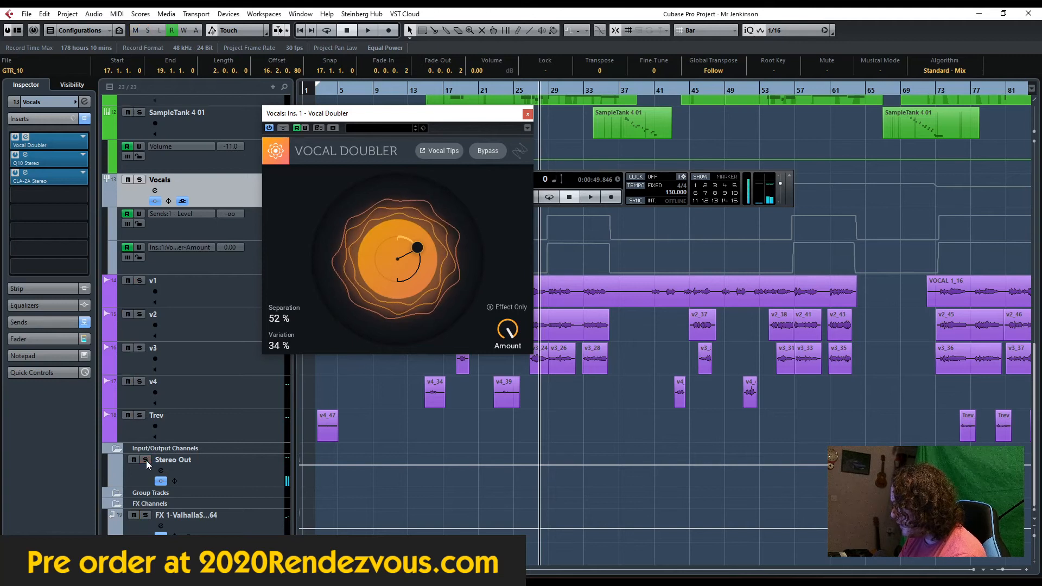
pyautogui.click(140, 181)
pyautogui.click(250, 527)
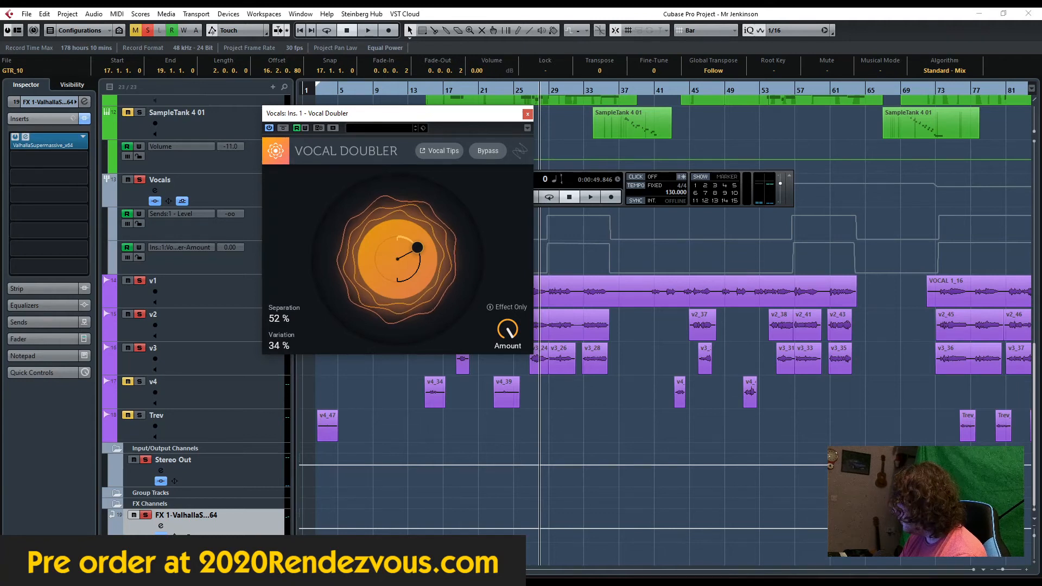
pyautogui.moveTo(821, 147); pyautogui.dragTo(335, 139)
pyautogui.click(527, 114)
# Step: Play the soloed vocals with the ValhallaSupermassive reverb from about bar 26 to bar 37, stop and close the plug-in
pyautogui.click(524, 91)
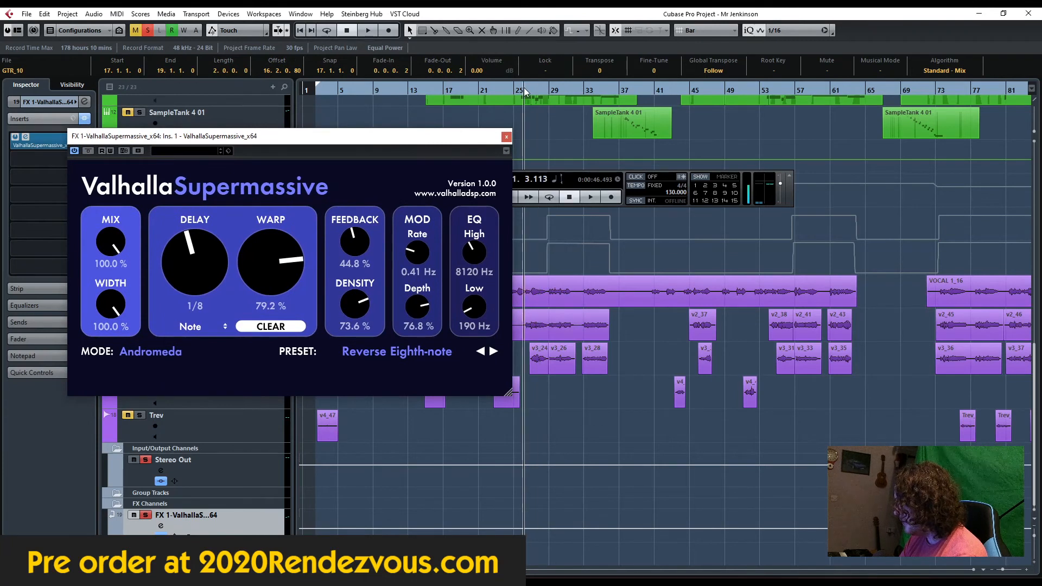
pyautogui.moveTo(445, 144)
pyautogui.mouseDown()
pyautogui.moveTo(689, 170)
pyautogui.moveTo(608, 173)
pyautogui.moveTo(454, 147)
pyautogui.mouseUp()
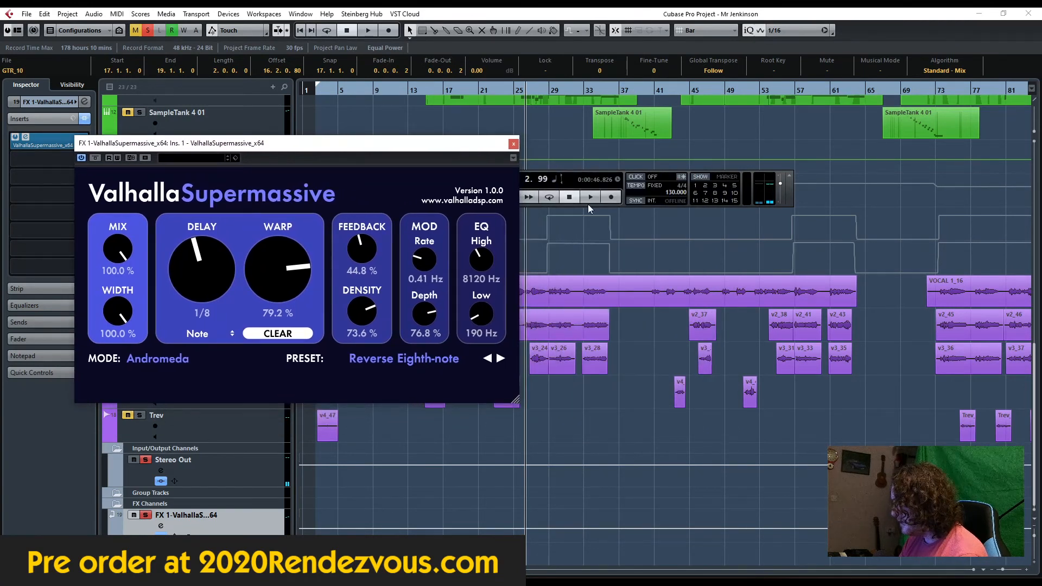
pyautogui.moveTo(362, 148); pyautogui.dragTo(338, 113)
pyautogui.press('space')
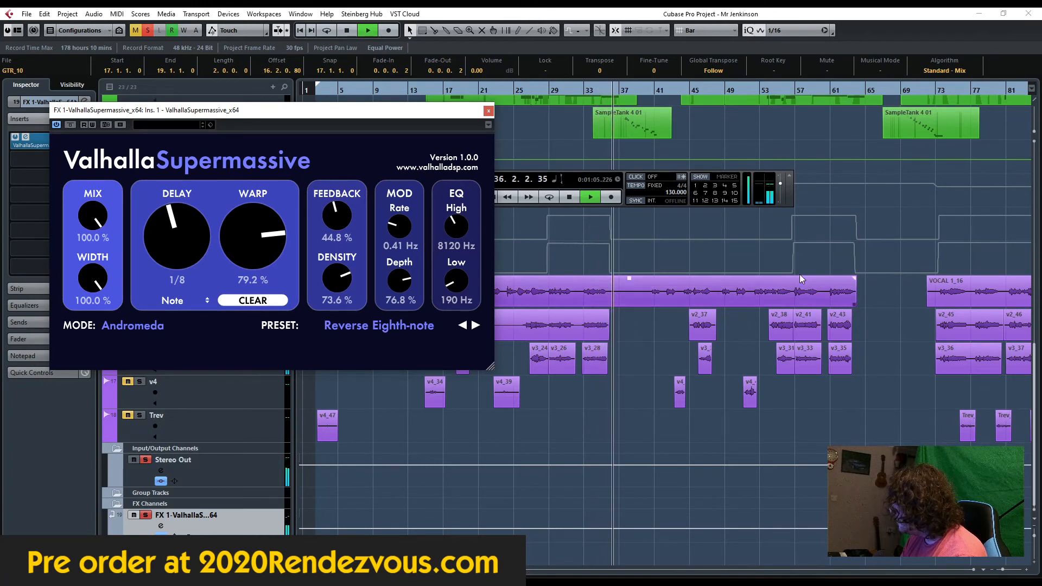
pyautogui.press('space')
pyautogui.click(489, 112)
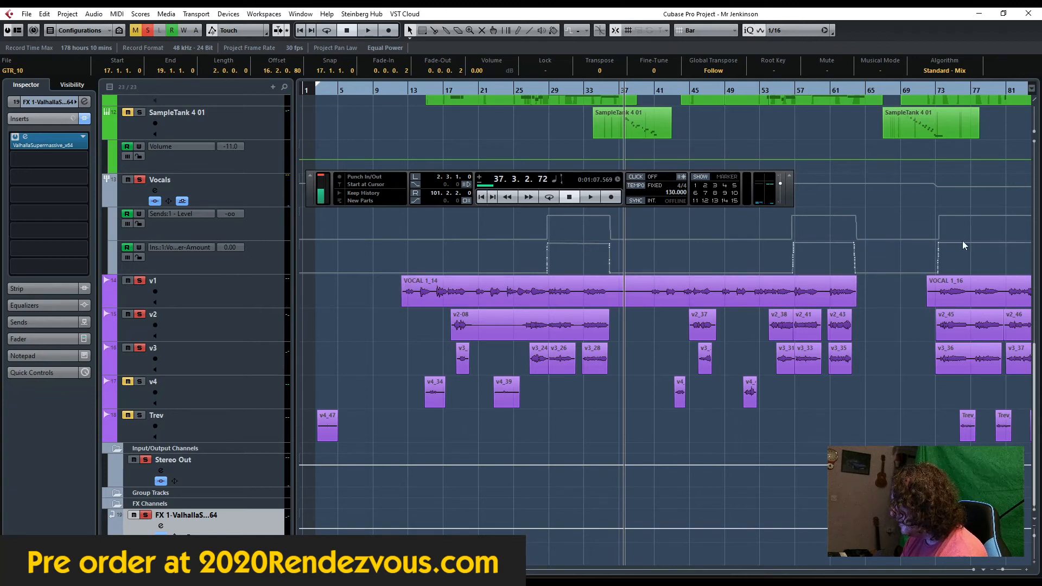
# Step: Clear the solos and play the v2 harmony soloed from bar 26, adding v3 to the solo during playback
pyautogui.click(414, 90)
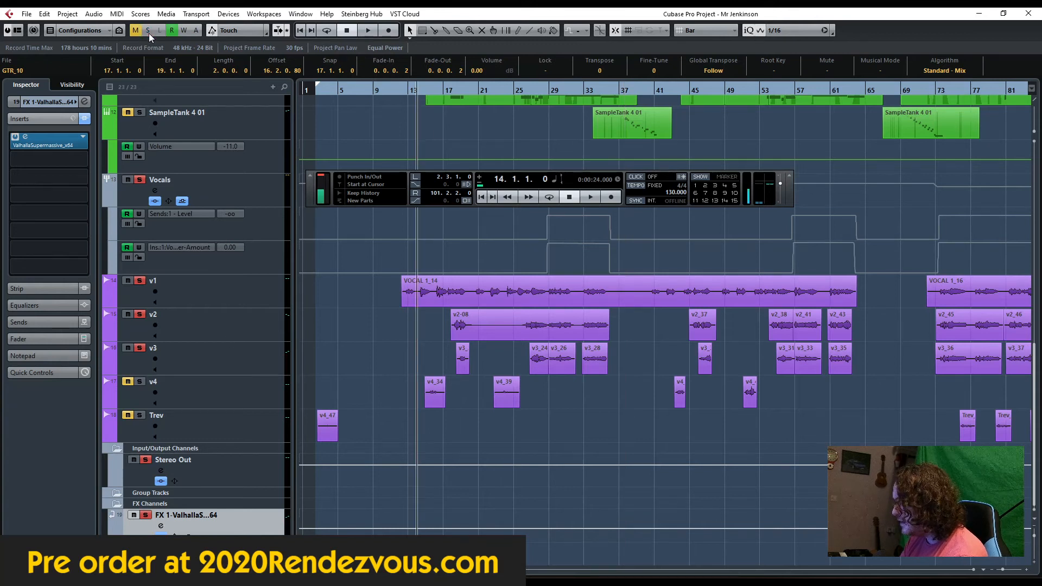
pyautogui.click(249, 336)
pyautogui.click(242, 364)
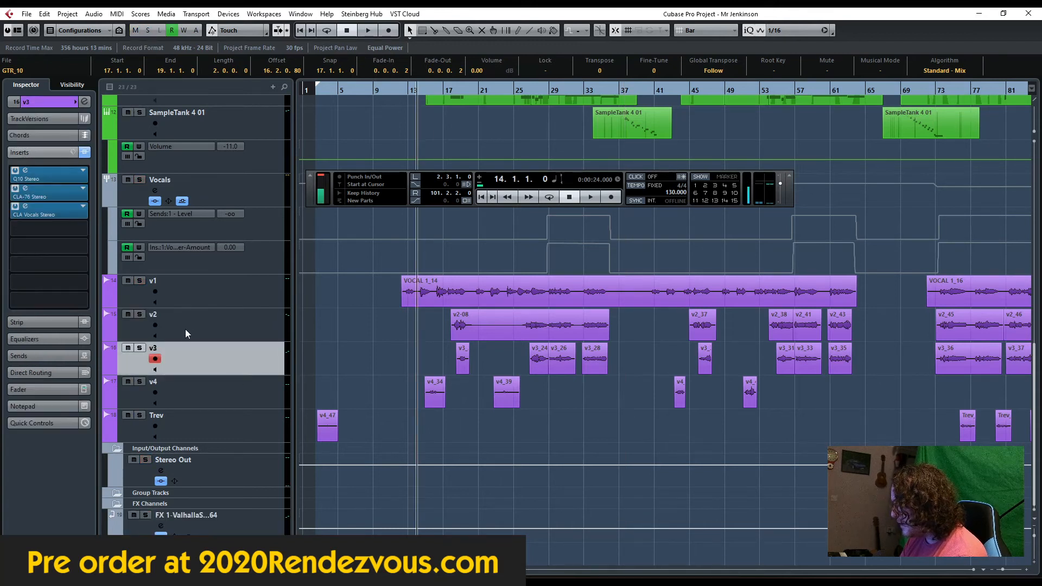
pyautogui.moveTo(536, 90); pyautogui.dragTo(522, 90)
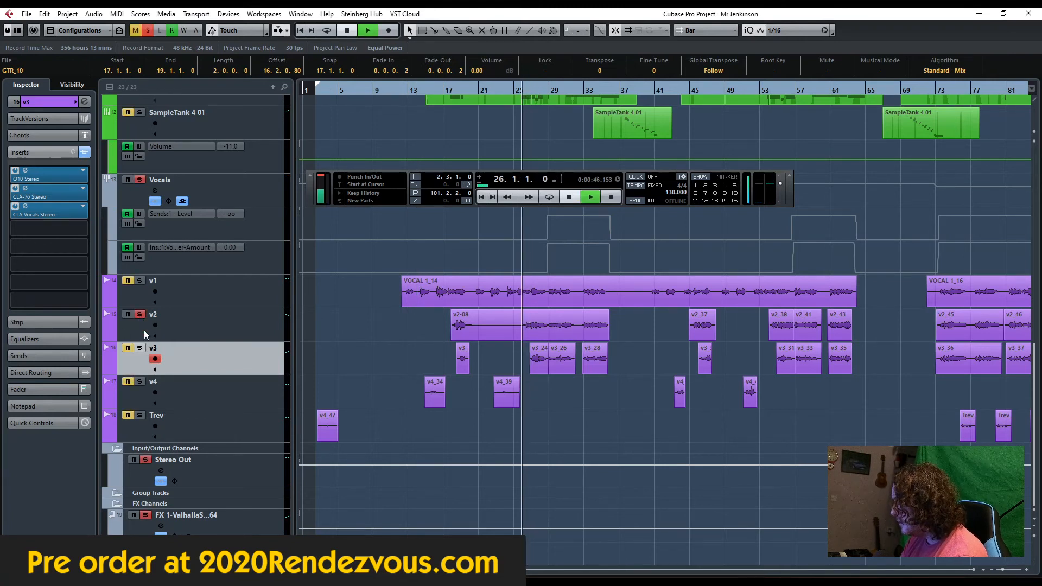
pyautogui.click(139, 348)
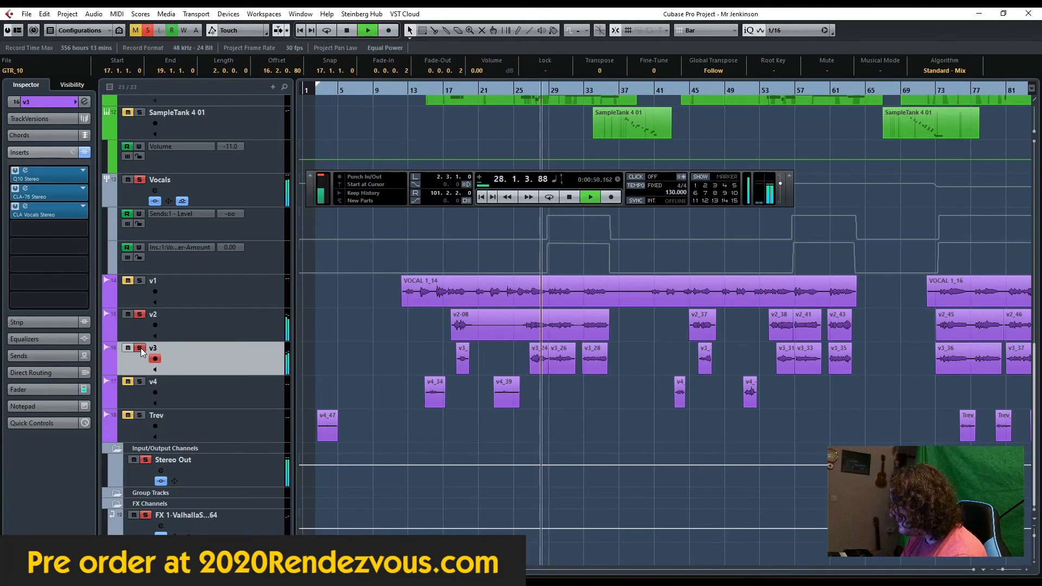
pyautogui.press('space')
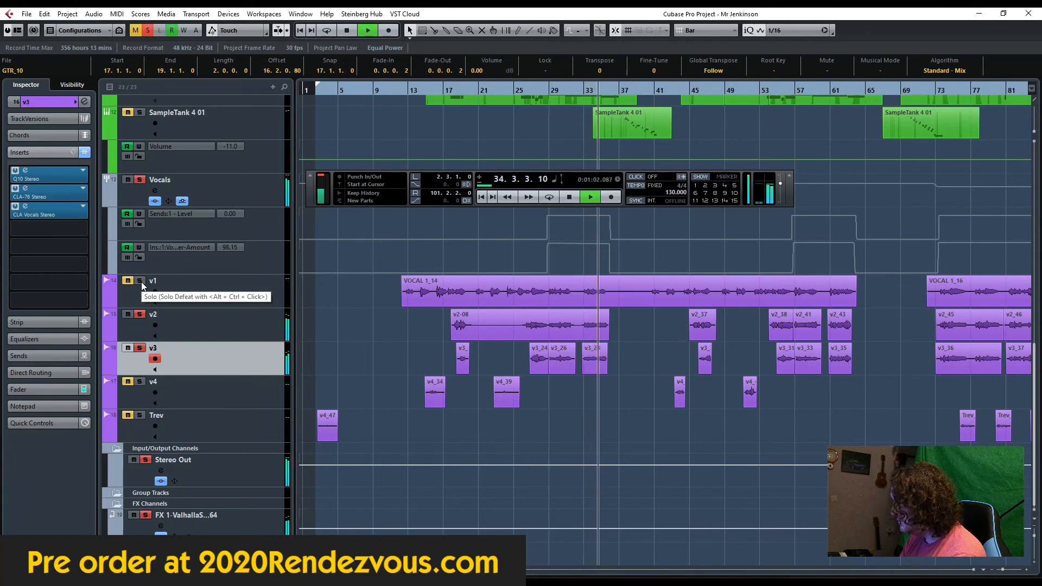
# Step: Play v1, v2 and v3 soloed together from about bar 33, stop at about bar 36 and clear all solos
pyautogui.click(581, 90)
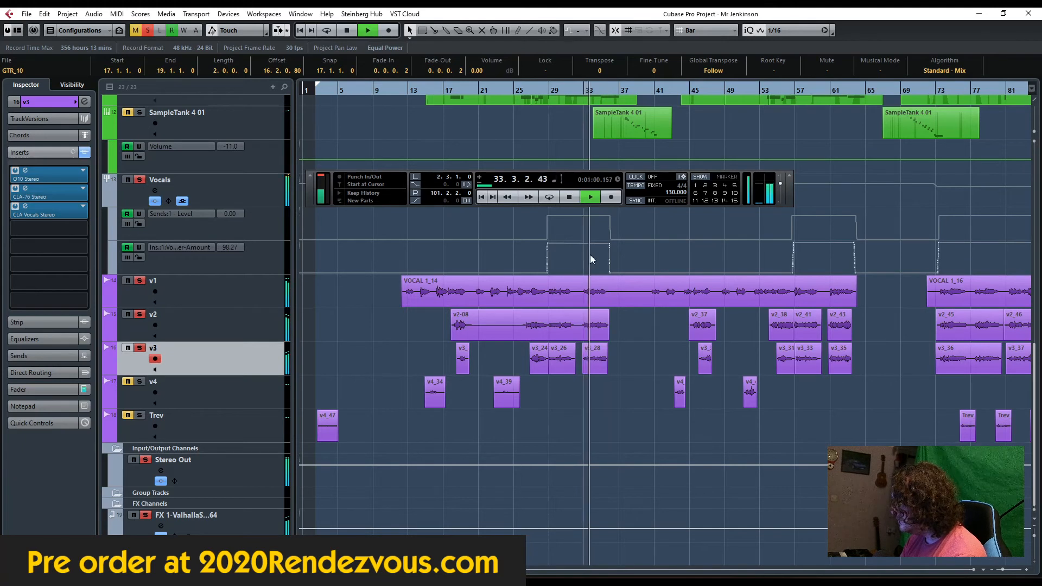
pyautogui.click(590, 296)
pyautogui.click(563, 266)
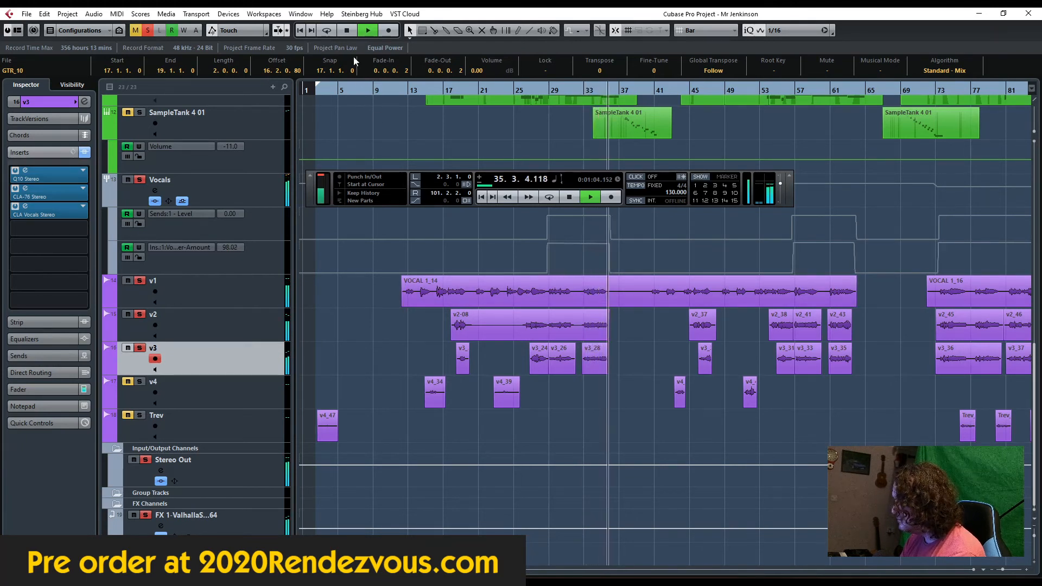
pyautogui.click(349, 30)
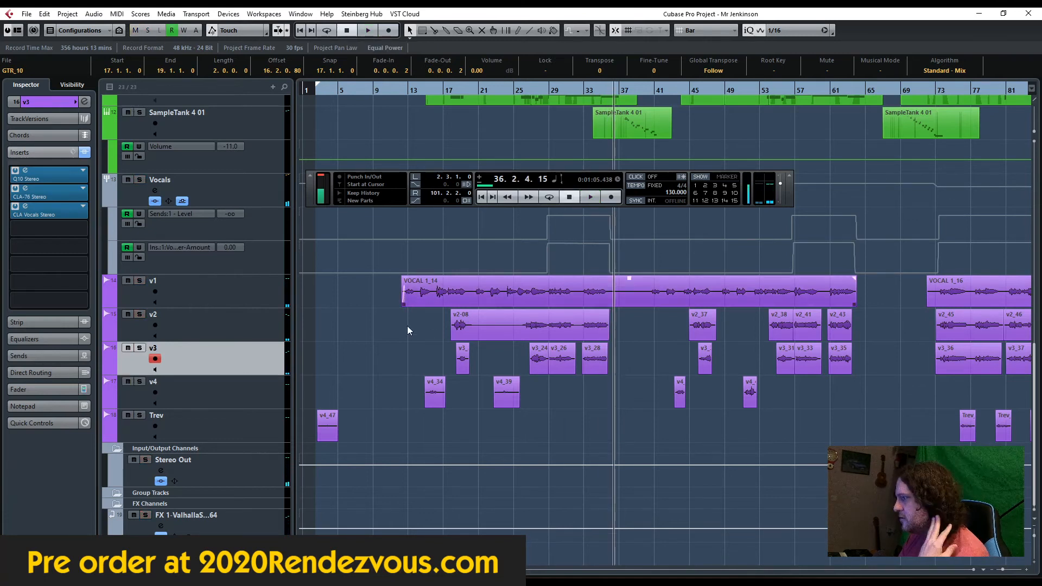
# Step: Select the v4 track and play from bar 13, briefly soloing v4 during its first clip
pyautogui.click(157, 403)
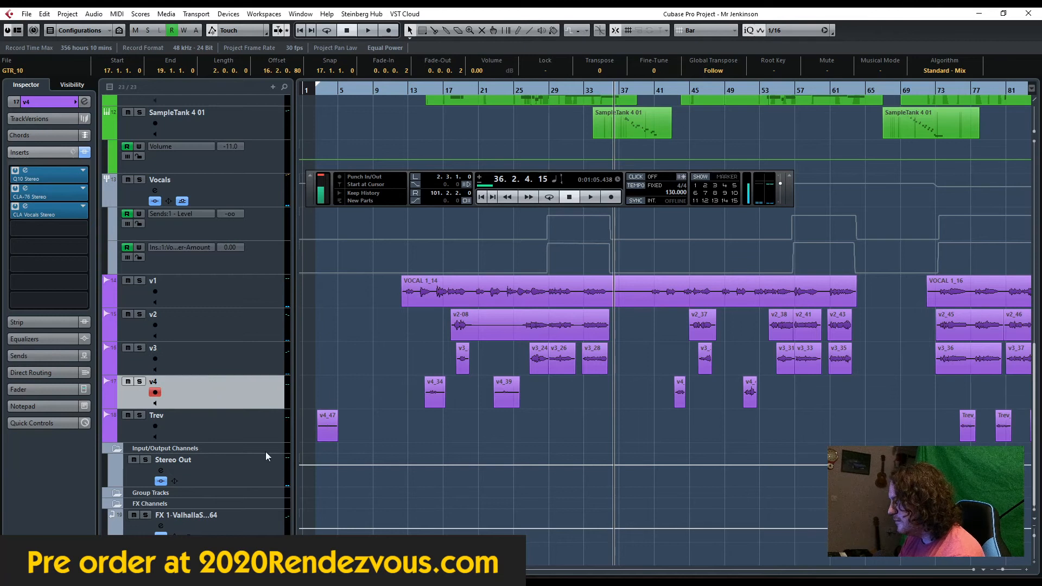
pyautogui.moveTo(419, 91); pyautogui.dragTo(402, 92)
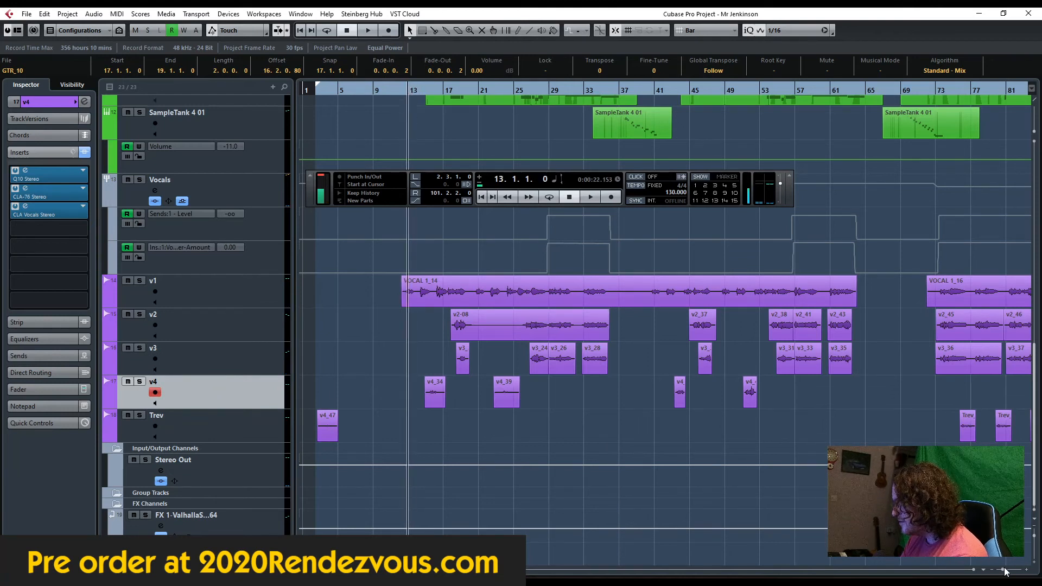
pyautogui.moveTo(1003, 568); pyautogui.dragTo(1006, 567)
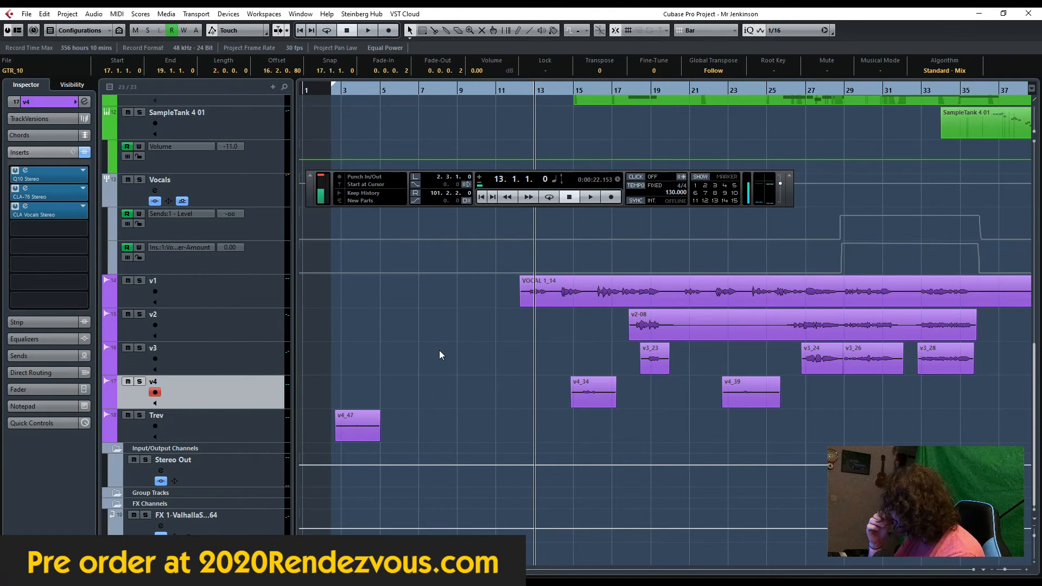
pyautogui.press('space')
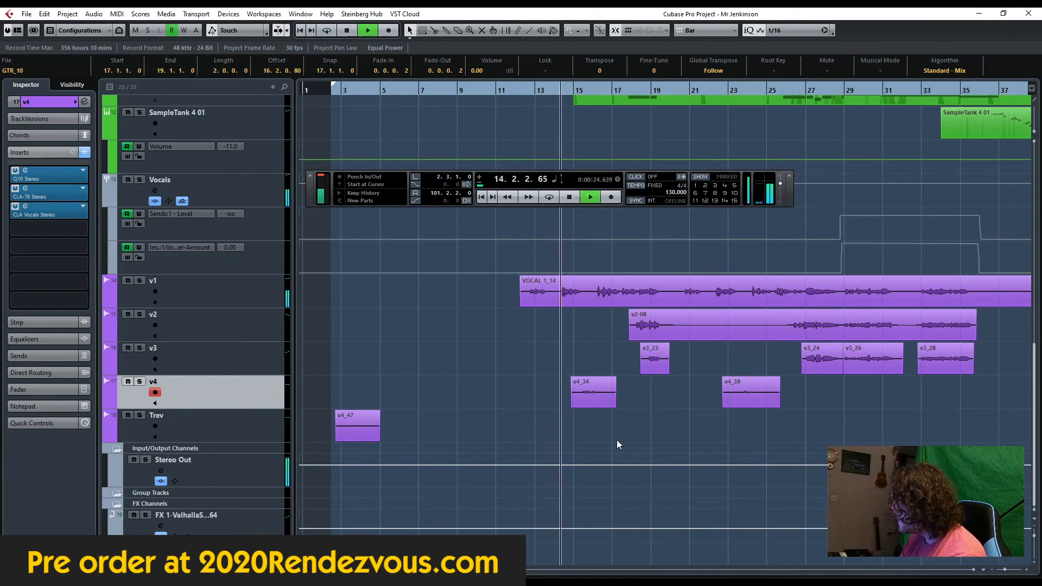
pyautogui.click(139, 382)
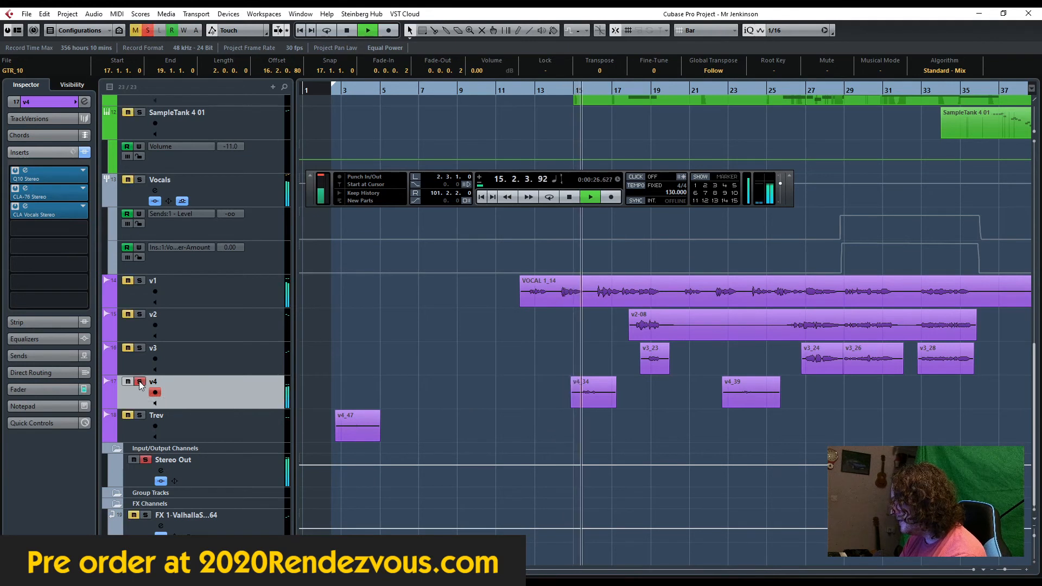
pyautogui.click(139, 383)
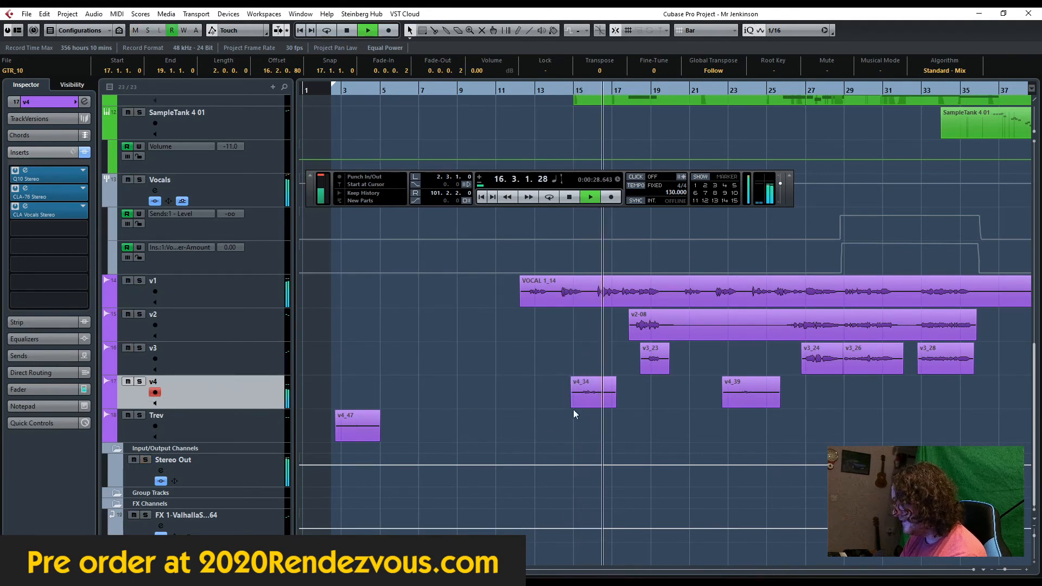
# Step: Continue playback from bar 22, briefly solo v4 during its second clip and stop at about bar 25
pyautogui.click(705, 87)
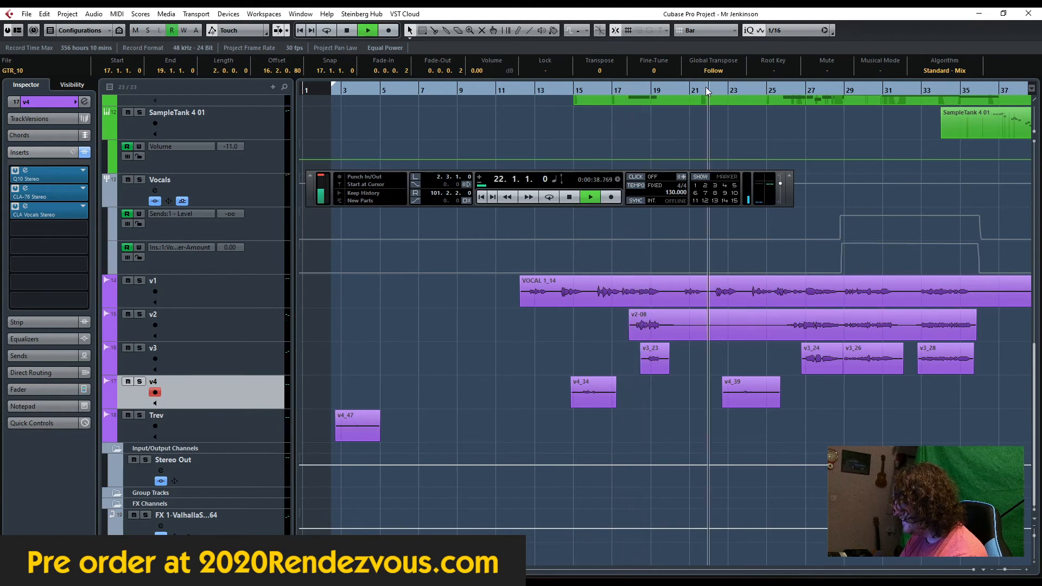
pyautogui.click(139, 382)
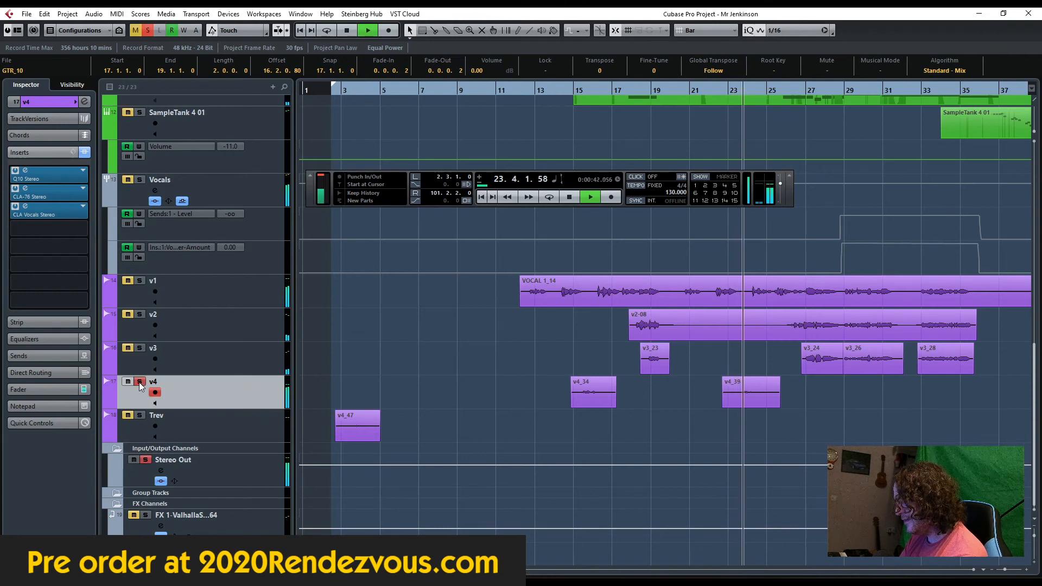
pyautogui.click(140, 382)
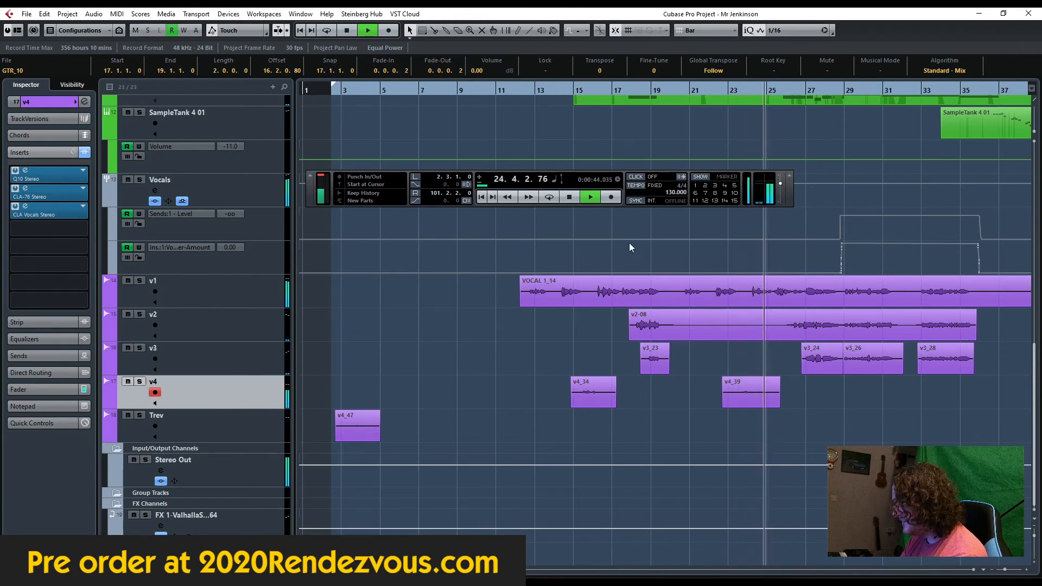
pyautogui.press('space')
# Step: Examine the CLA Vocals and CLA-76 insert settings on the v4 track, closing each plug-in
pyautogui.click(223, 366)
pyautogui.click(223, 388)
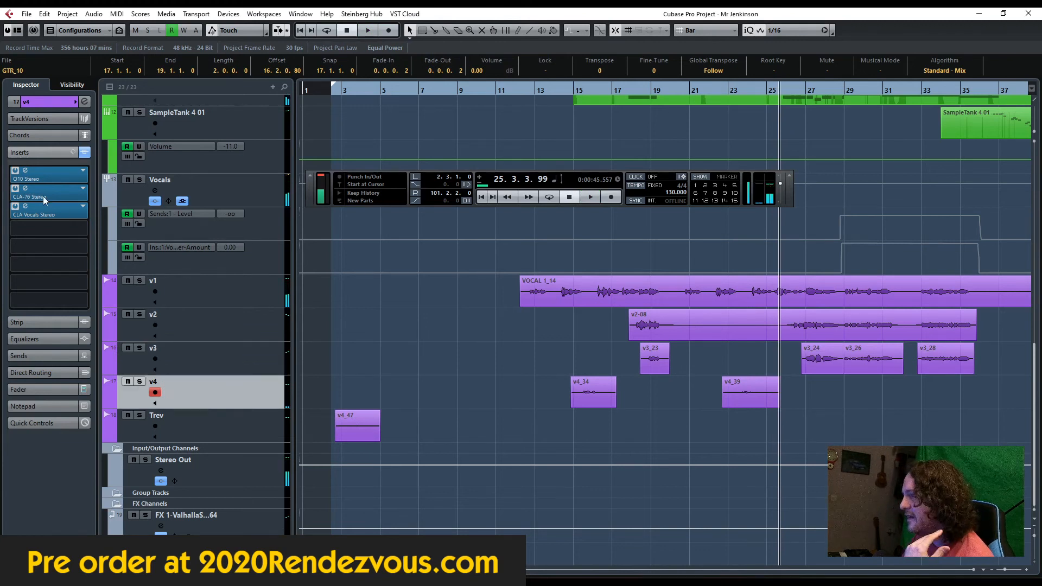
pyautogui.click(25, 207)
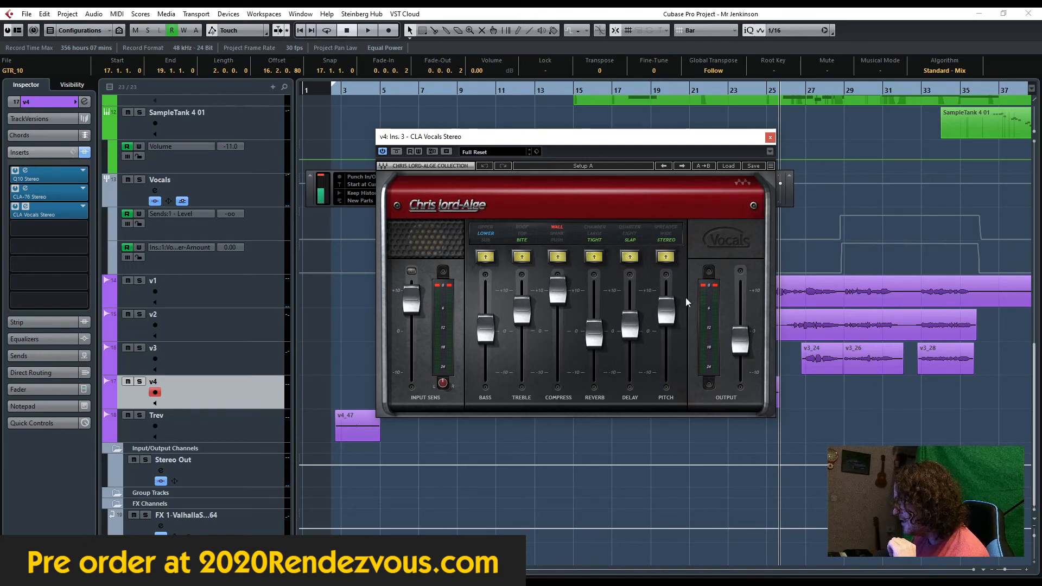
pyautogui.click(769, 137)
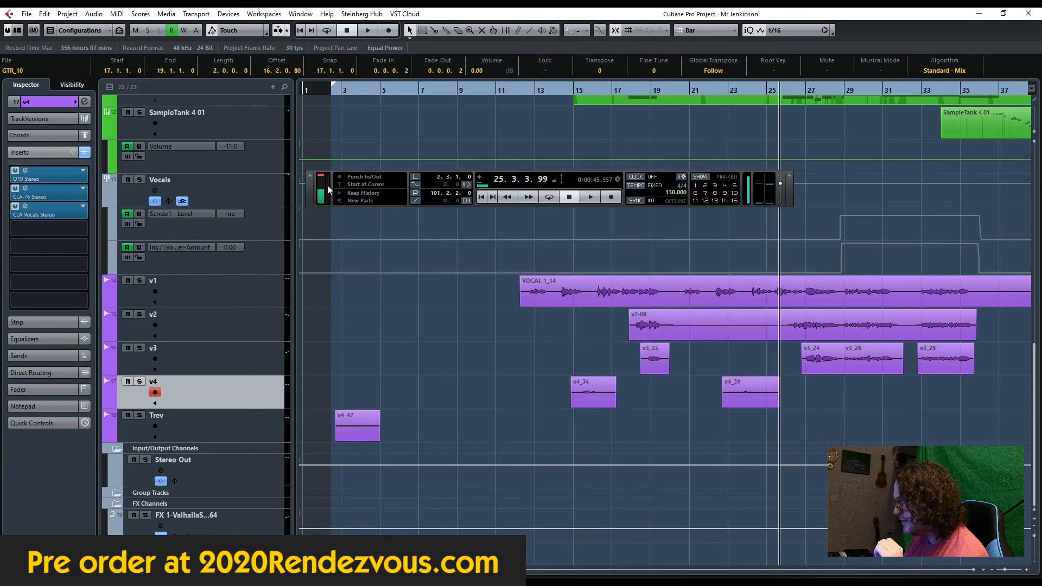
pyautogui.click(31, 190)
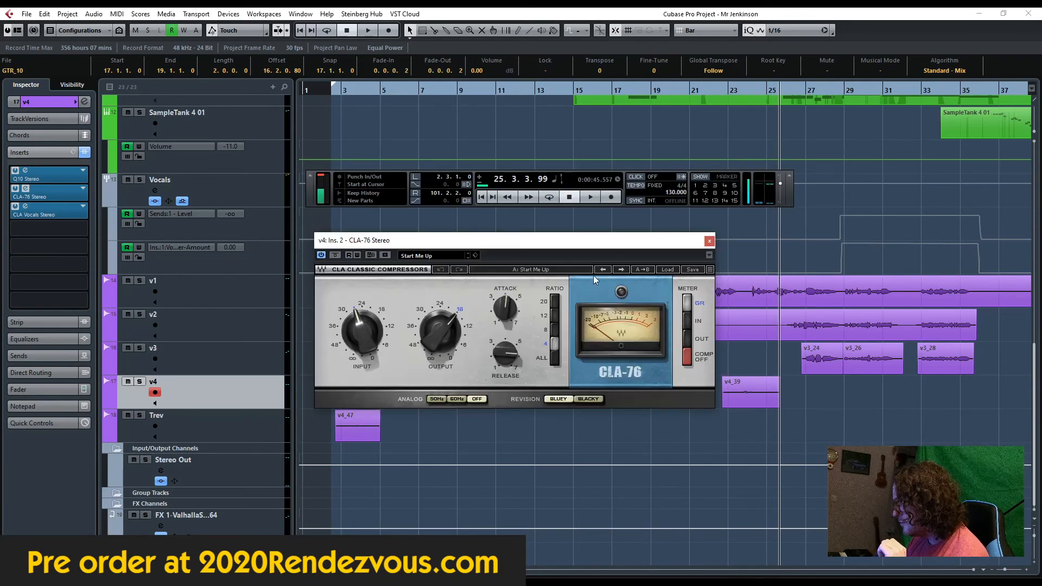
pyautogui.moveTo(553, 247); pyautogui.dragTo(601, 235)
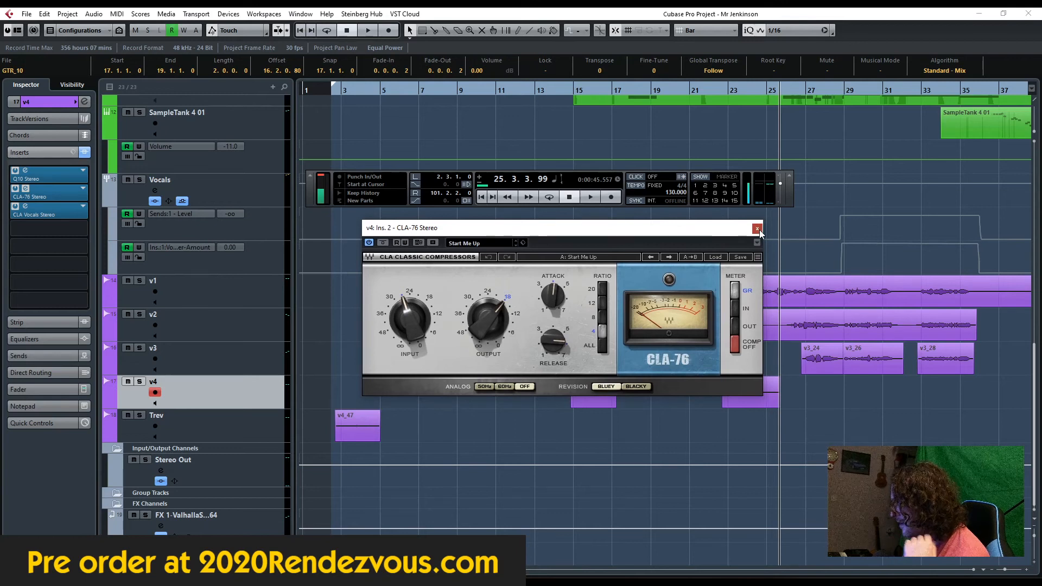
pyautogui.click(757, 228)
# Step: Place the playback cursor at bar 2 and solo the Trev track for its opening clip
pyautogui.click(331, 91)
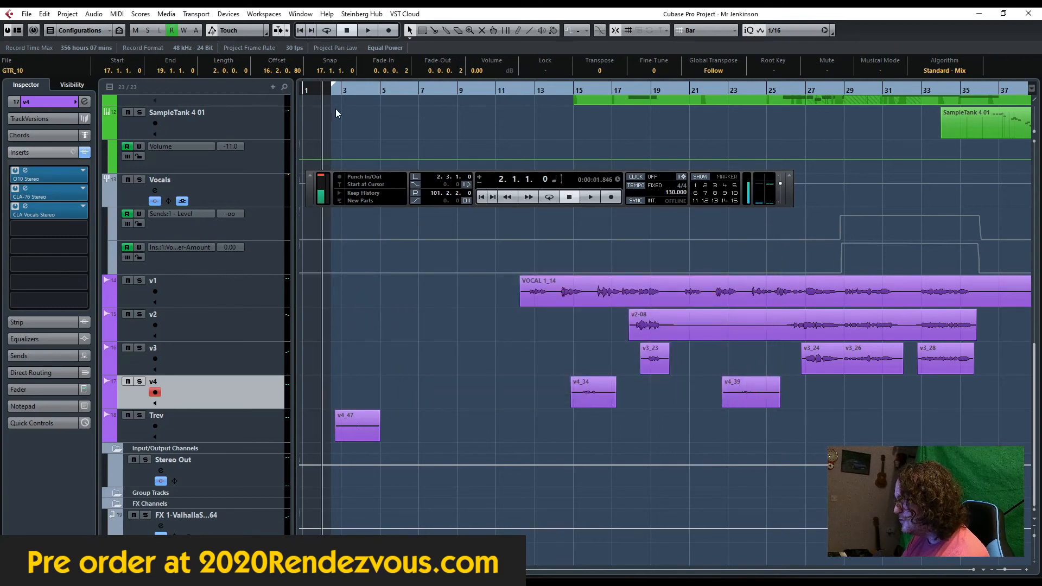
pyautogui.click(236, 425)
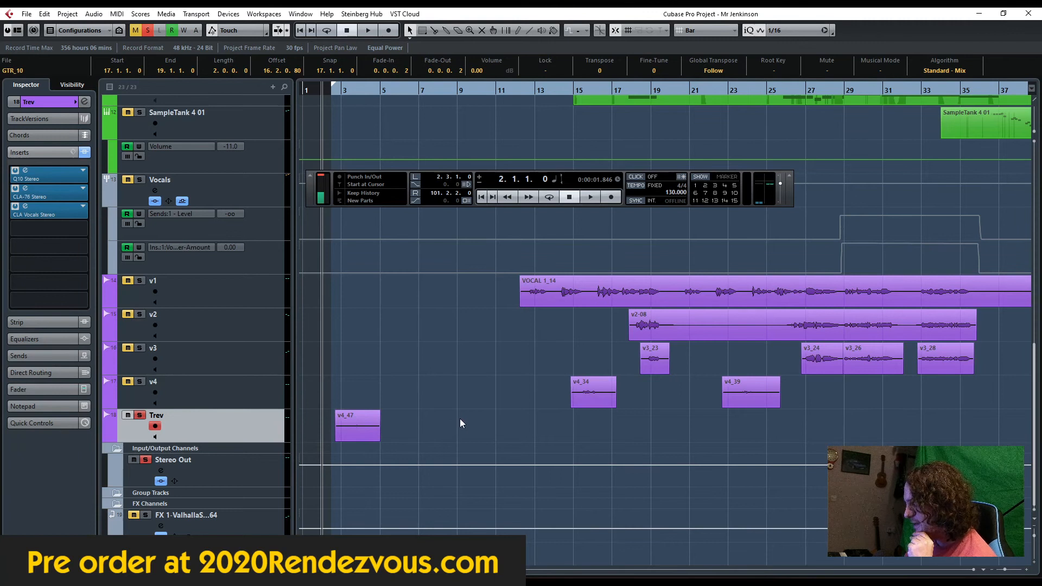
pyautogui.click(1024, 569)
pyautogui.click(1025, 569)
pyautogui.moveTo(326, 569)
pyautogui.mouseDown()
pyautogui.moveTo(510, 569)
pyautogui.moveTo(325, 570)
pyautogui.mouseUp()
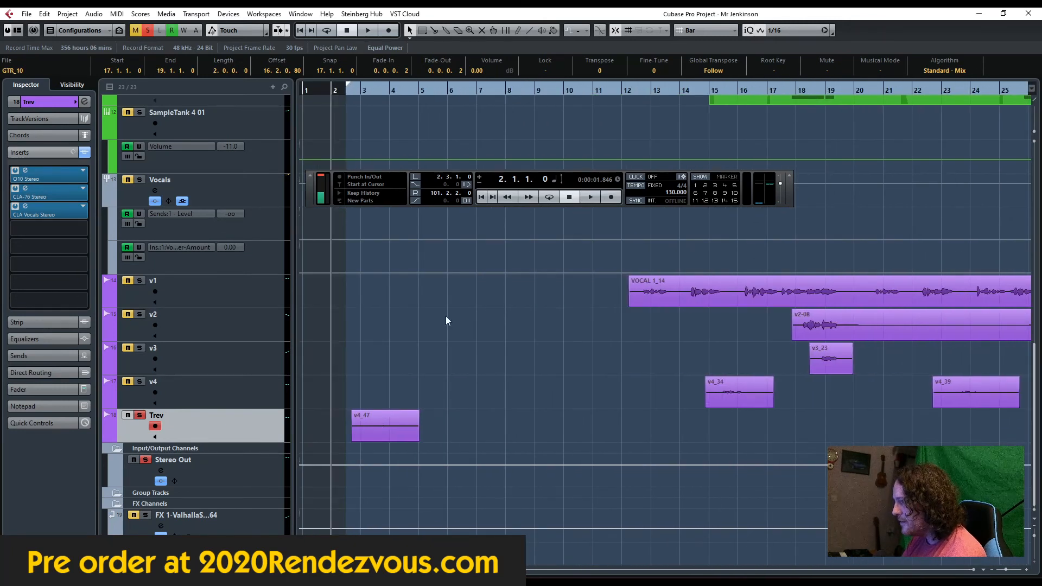
# Step: Audition the soloed Trev track's opening clip and its three clips between bars 76 and 85, stop playback and unsolo Trev
pyautogui.press('space')
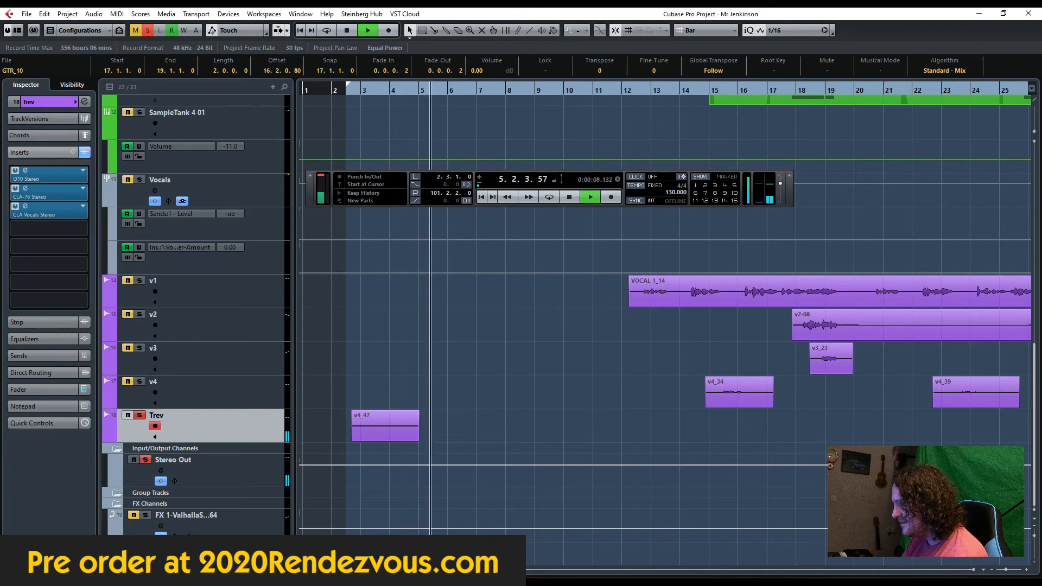
pyautogui.press('f')
pyautogui.moveTo(320, 569); pyautogui.dragTo(379, 569)
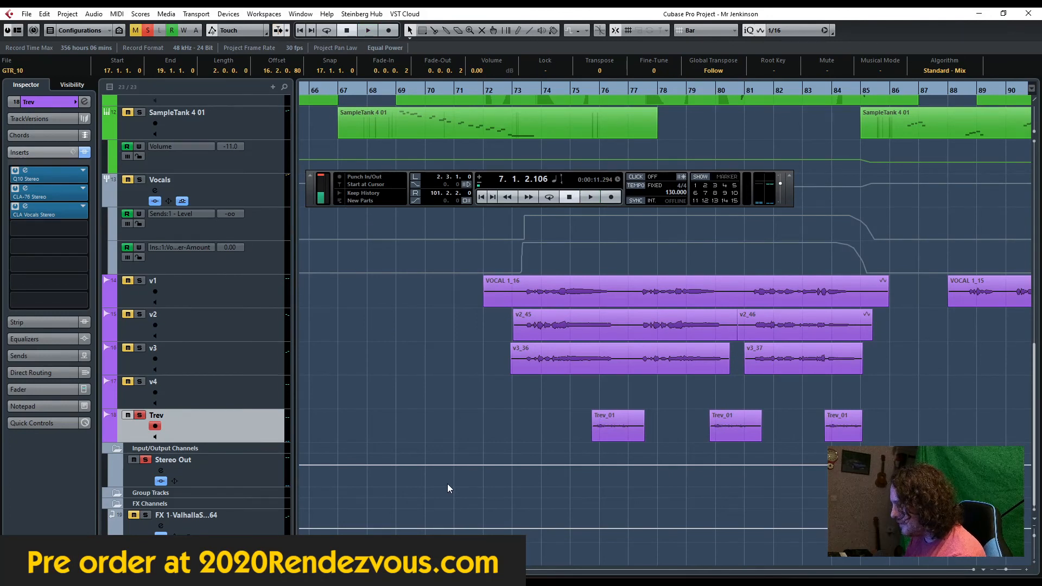
pyautogui.click(588, 87)
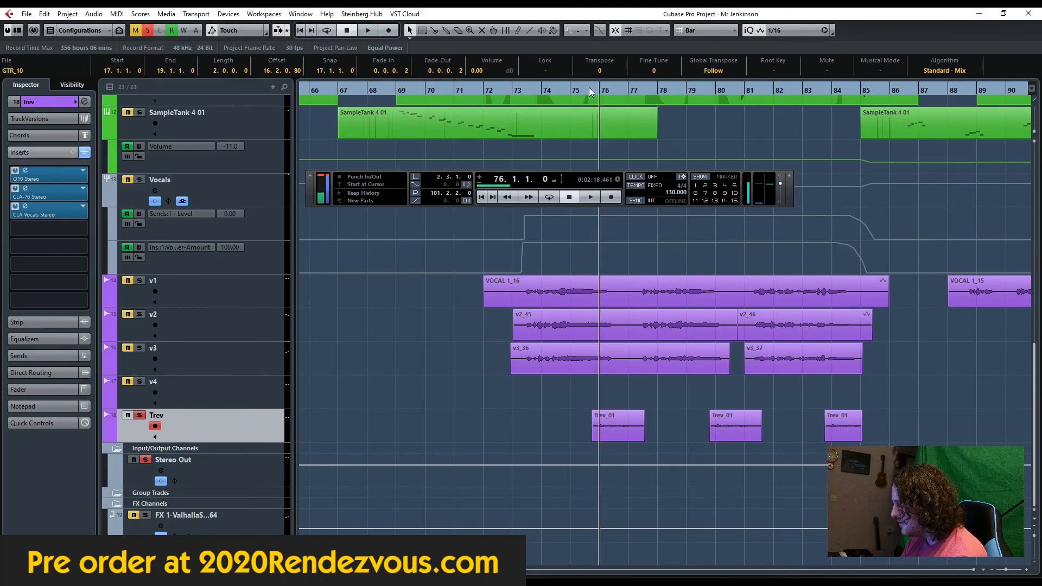
pyautogui.press('space')
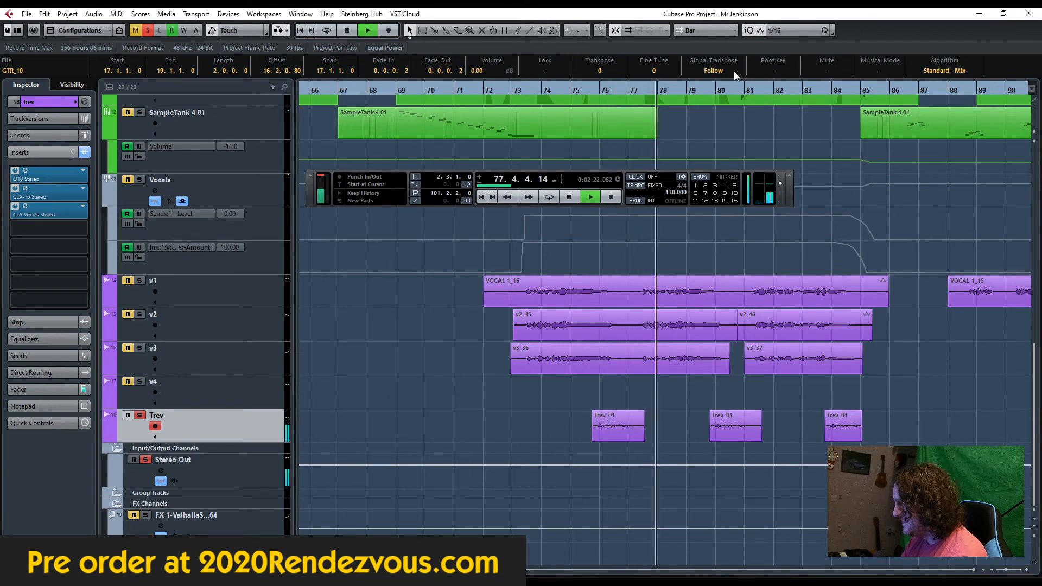
pyautogui.click(713, 90)
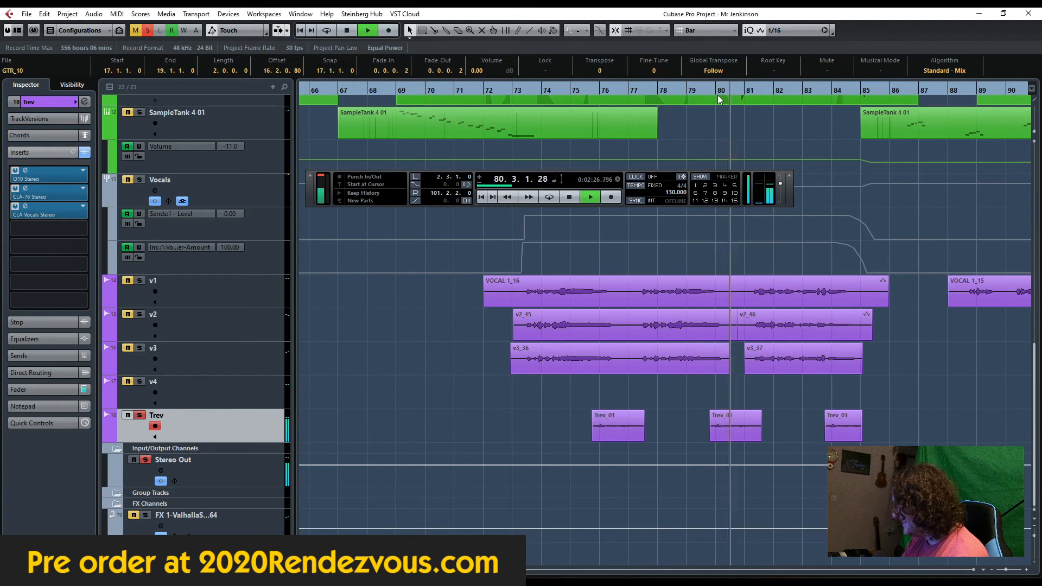
pyautogui.click(818, 87)
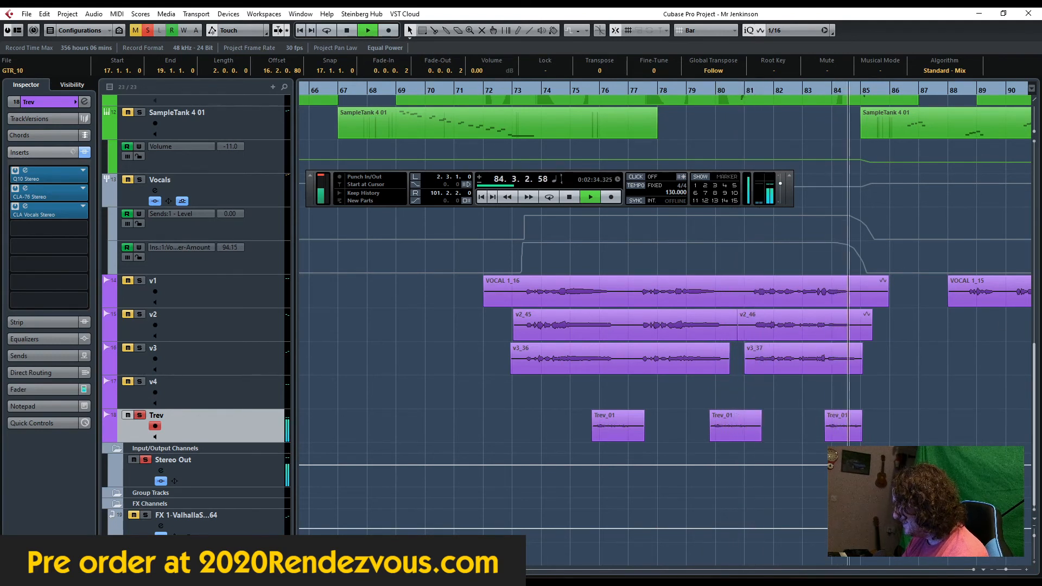
pyautogui.press('space')
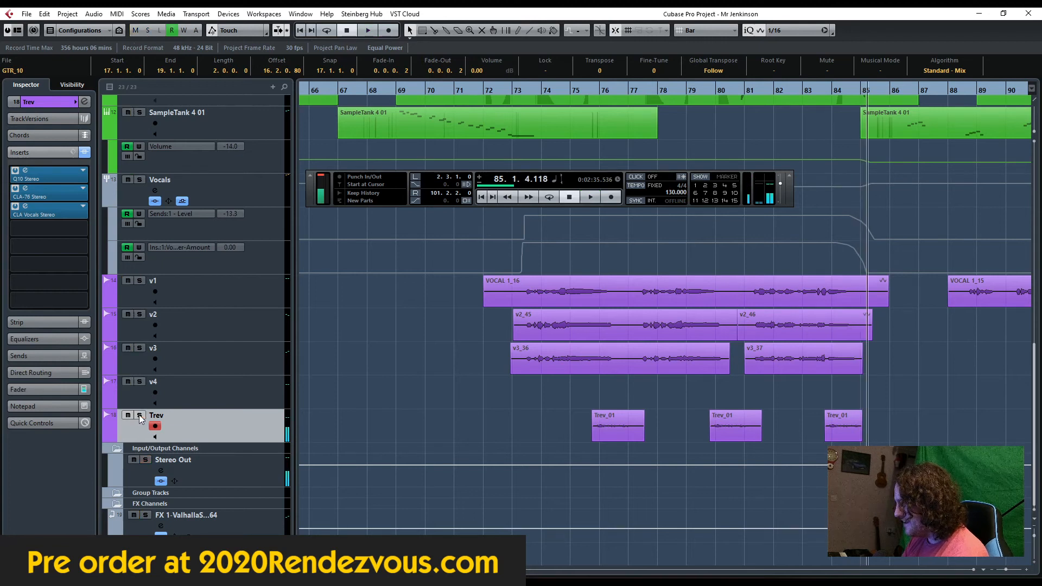
# Step: Play the full mix around the start of v1's final clip at bar 88 and stop at about bar 89
pyautogui.moveTo(565, 88); pyautogui.dragTo(523, 91)
pyautogui.press('space')
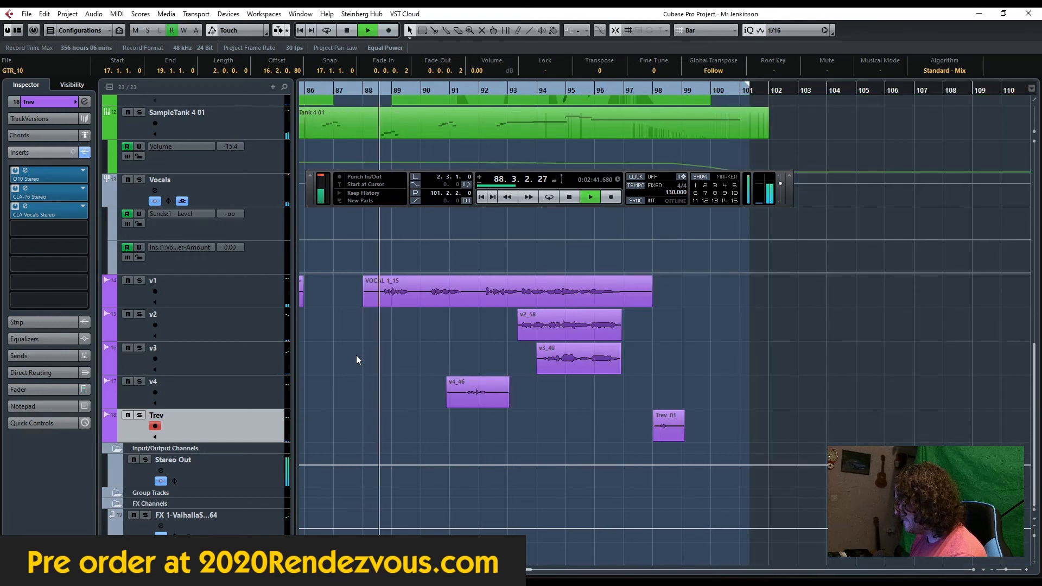
pyautogui.press('space')
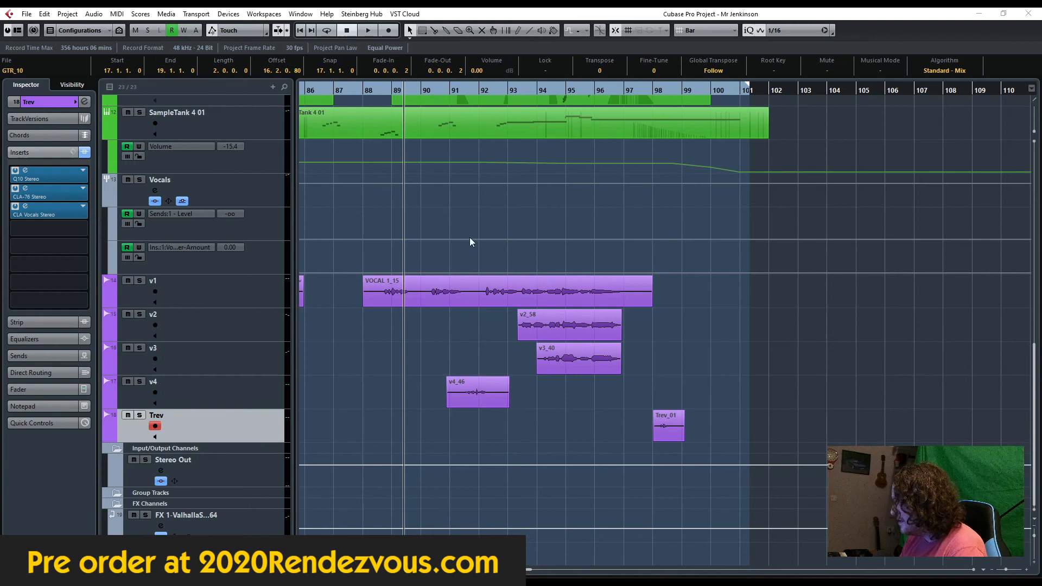
# Step: Zoom out the arrangement until all tracks from MODO DRUM 01 to the FX channel fit in view
pyautogui.scroll(10, 470, 237)
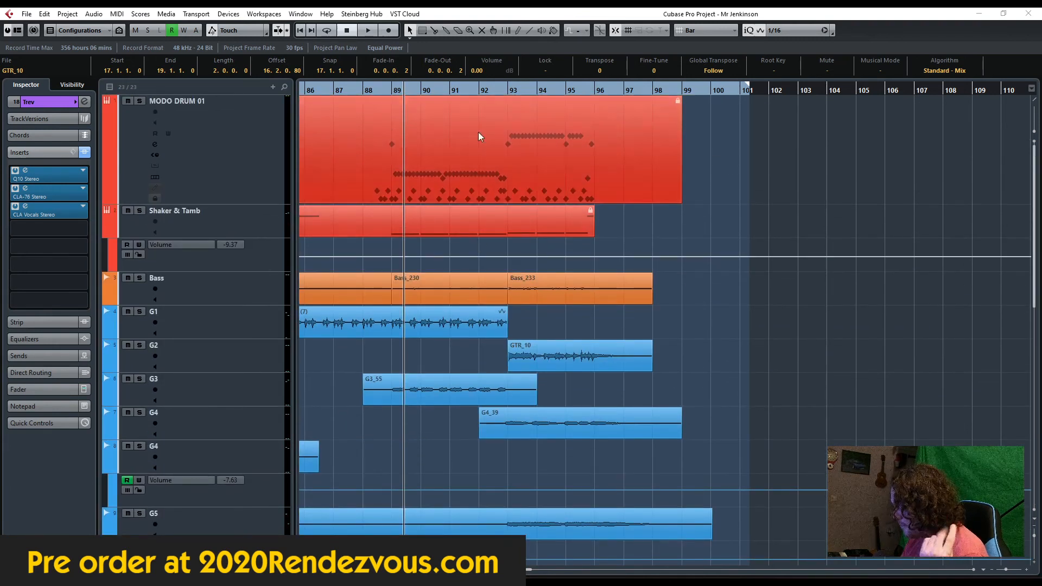
pyautogui.click(347, 31)
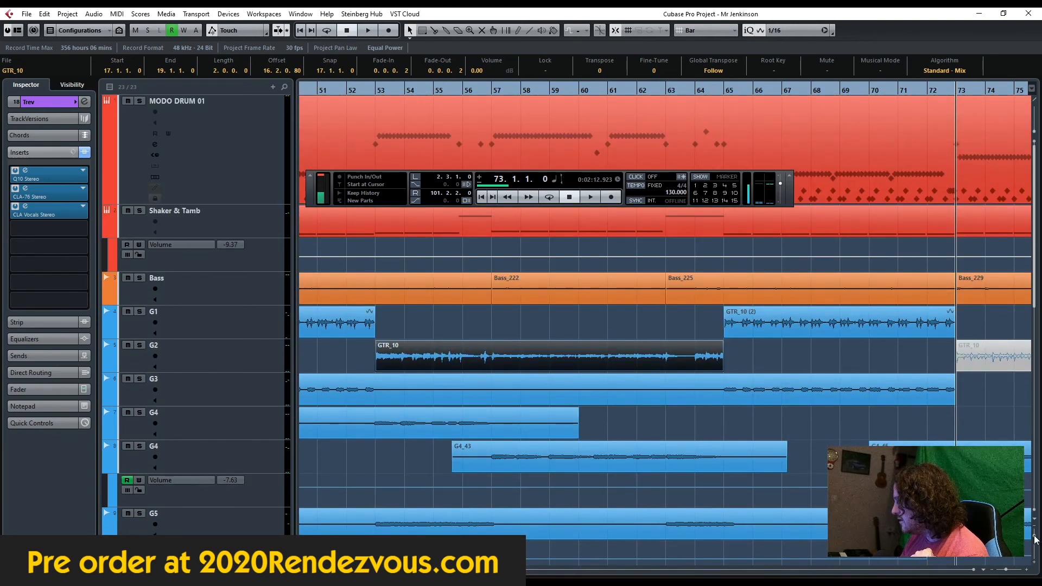
pyautogui.moveTo(1034, 536); pyautogui.dragTo(1034, 535)
pyautogui.moveTo(1005, 569); pyautogui.dragTo(1002, 570)
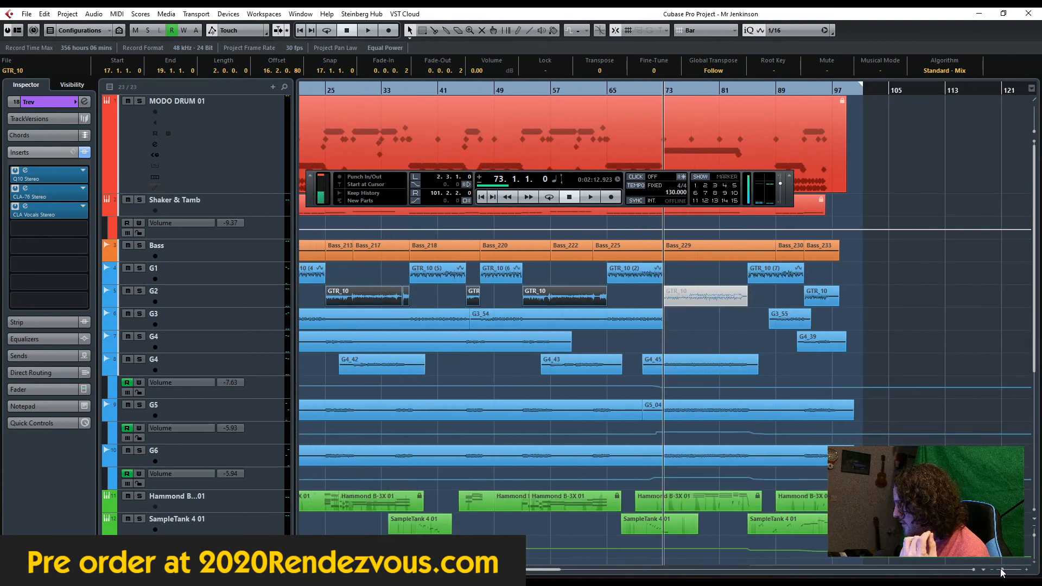
pyautogui.click(1035, 530)
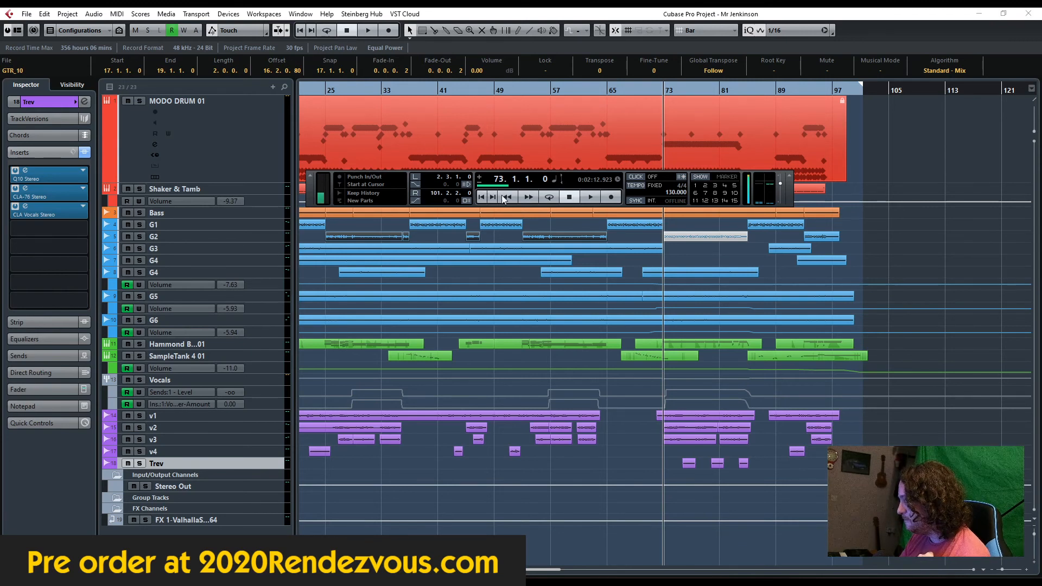
# Step: Return the playback cursor to the left locator at 2.3.1 and hide the floating transport
pyautogui.click(482, 196)
pyautogui.press('space')
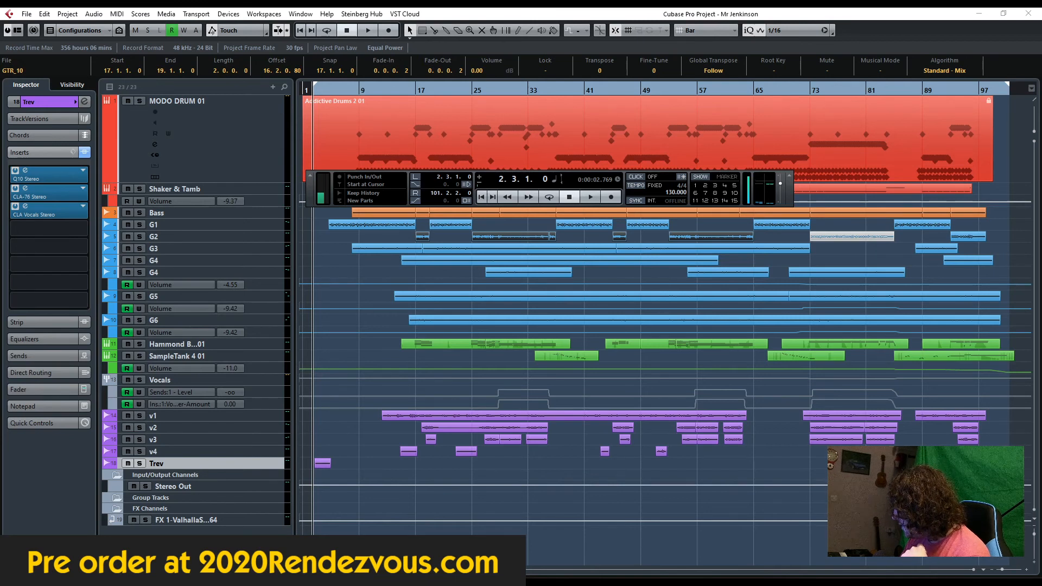
pyautogui.press('F2')
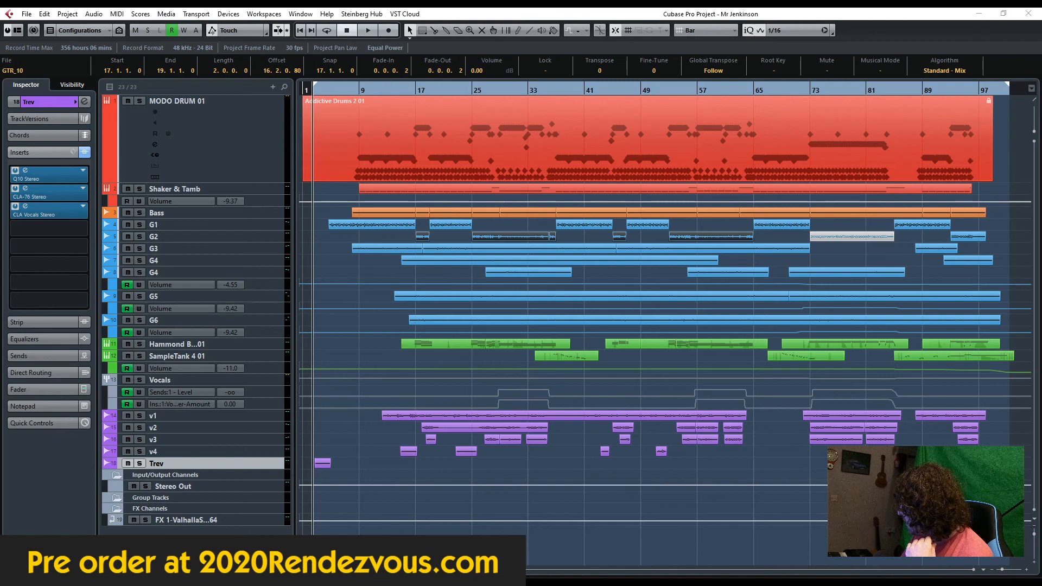
pyautogui.press('F2')
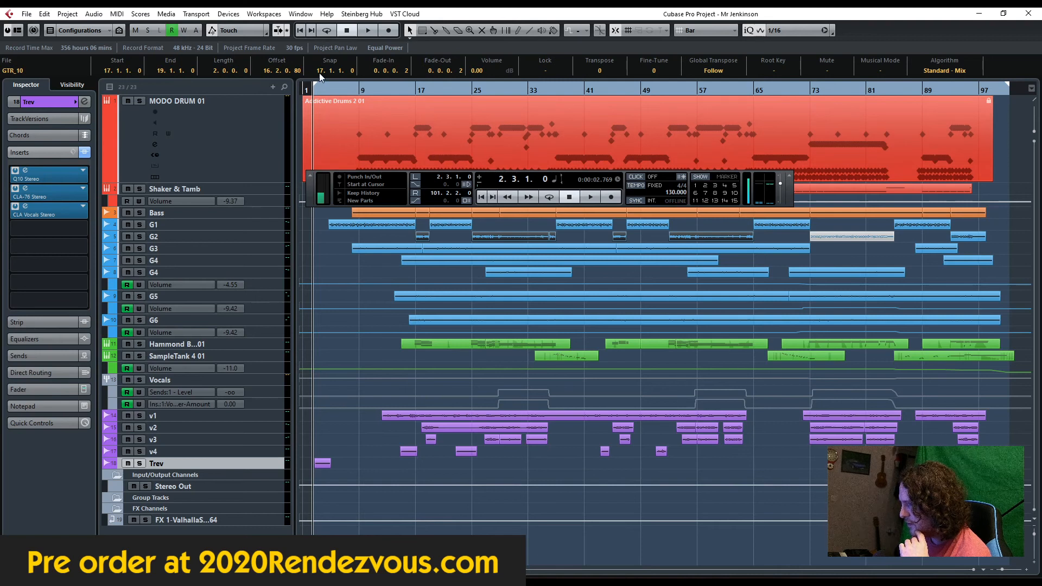
pyautogui.click(342, 91)
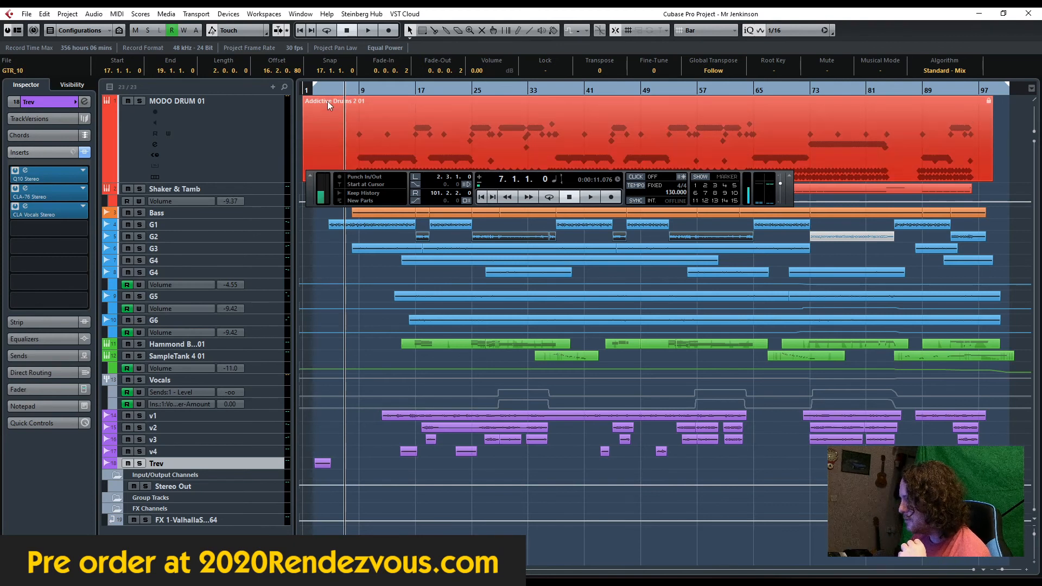
pyautogui.click(317, 89)
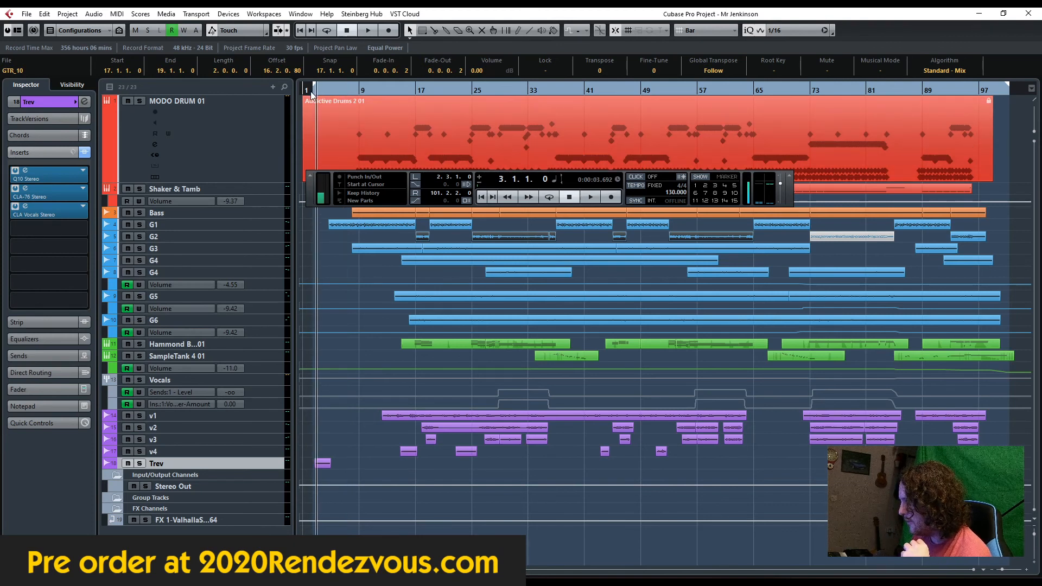
pyautogui.click(417, 177)
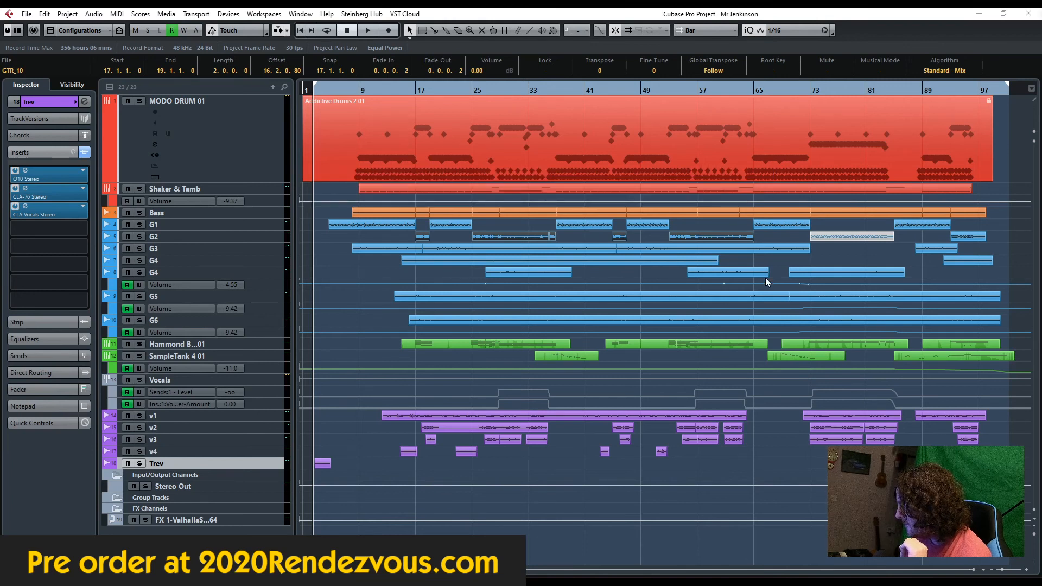
# Step: Play the complete song from the left locator and stop at about bar 101
pyautogui.click(658, 9)
pyautogui.click(589, 196)
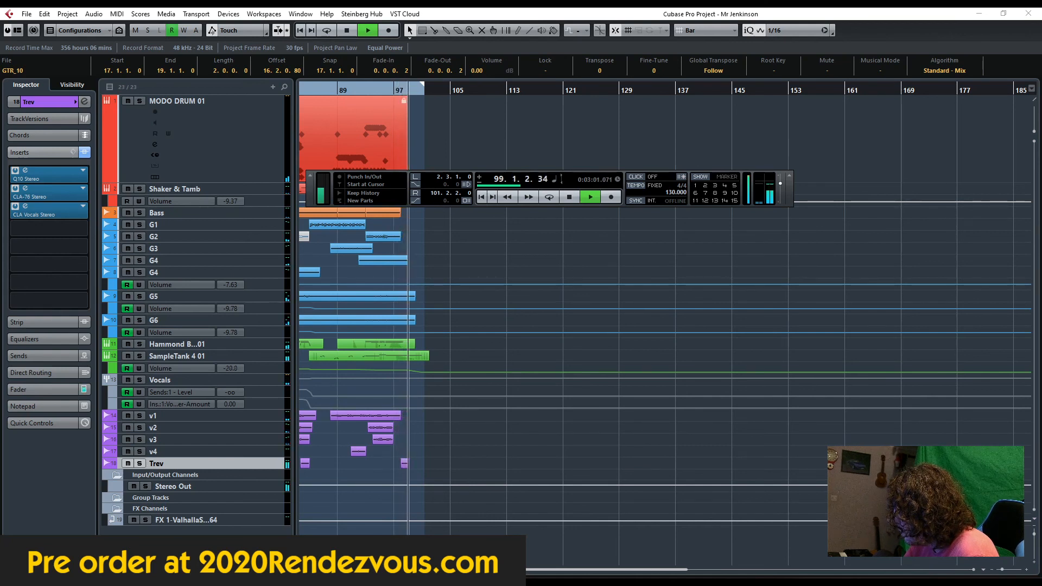
pyautogui.press('F2')
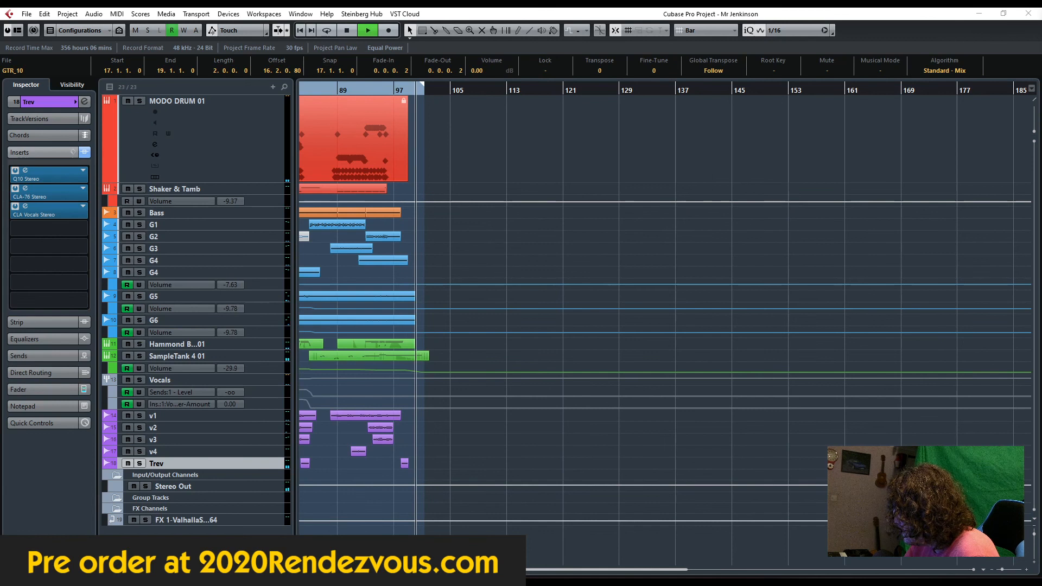
pyautogui.click(348, 31)
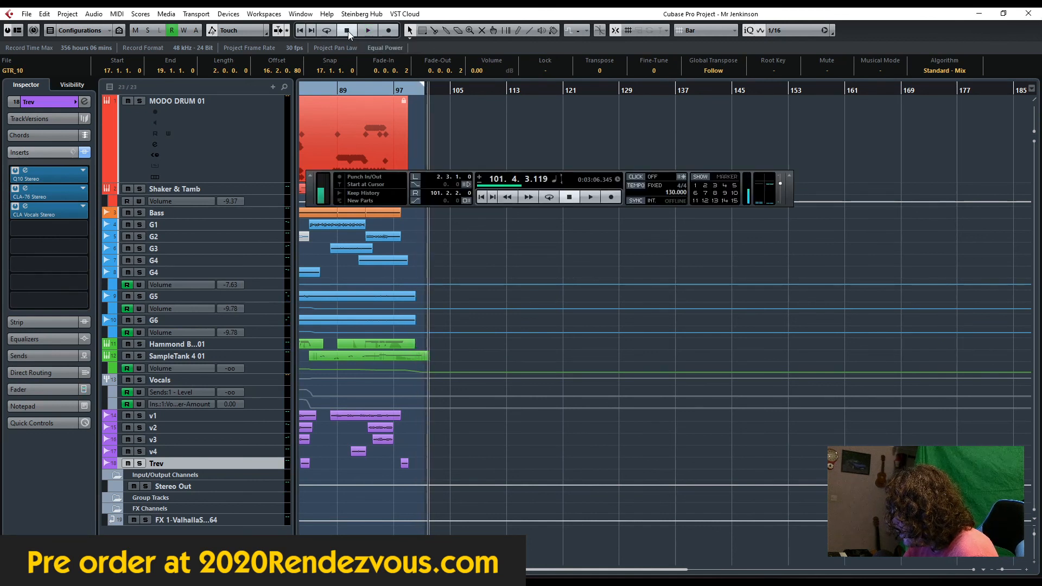